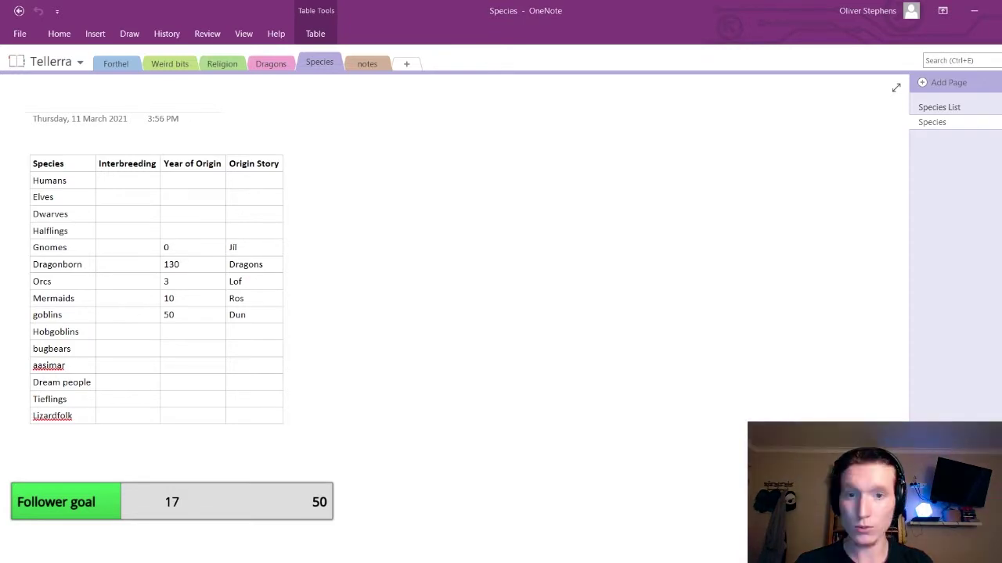
# Browse the Weird bits, Religion and notes sections, including the Shattering and Tiz'k page, then return to Species
pyautogui.click(195, 334)
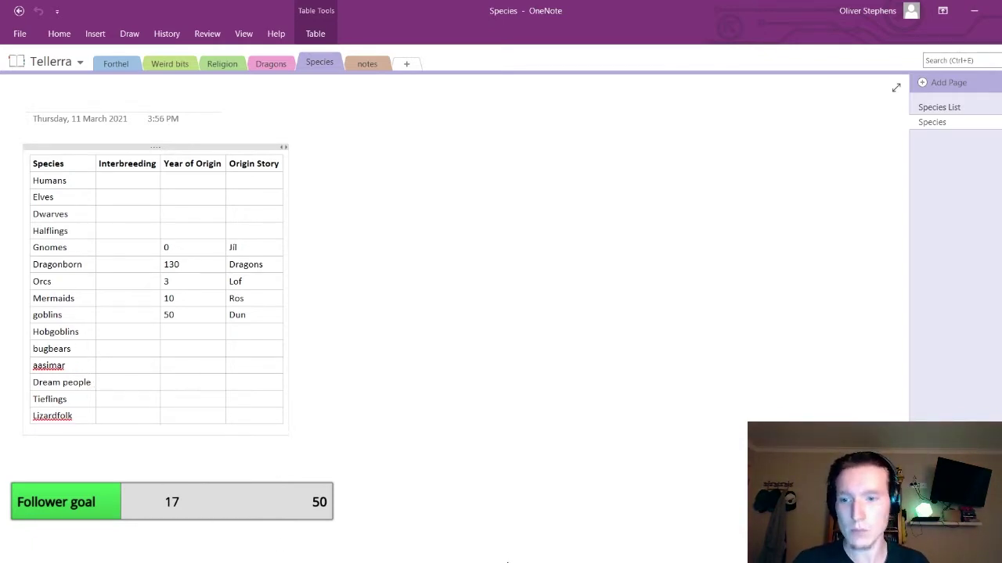
pyautogui.press('Escape')
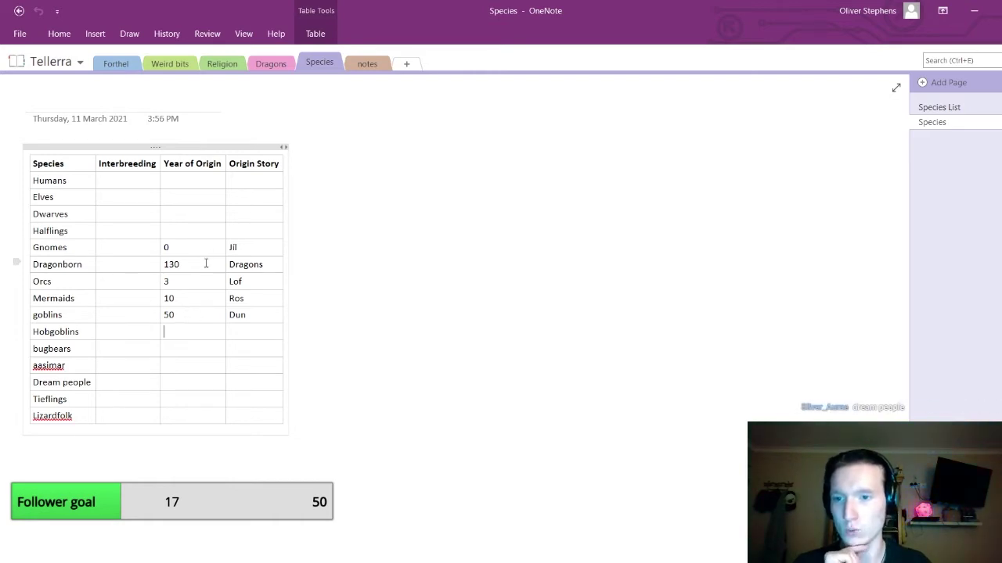
pyautogui.hotkey('alt', 'Tab')
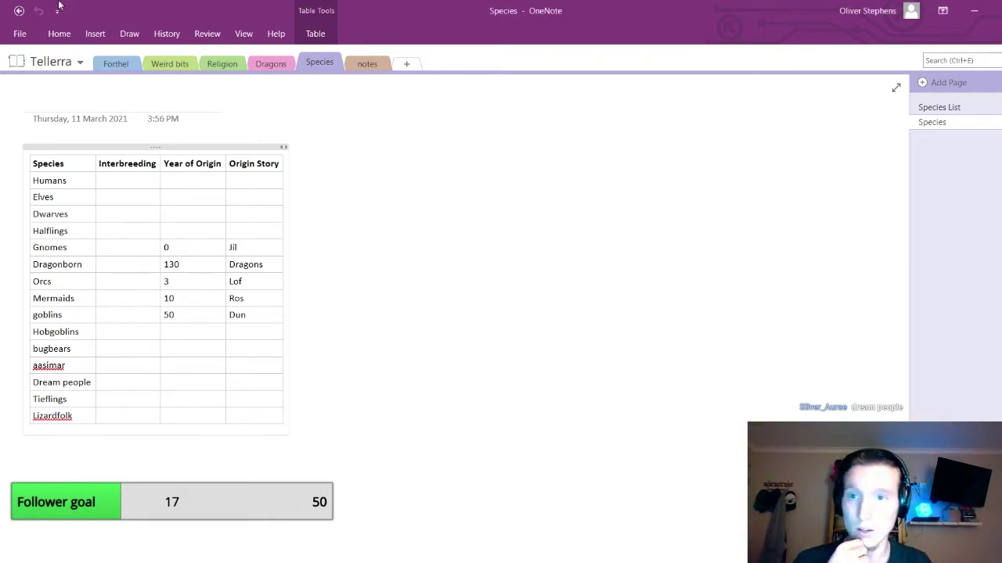
pyautogui.click(177, 65)
pyautogui.click(221, 64)
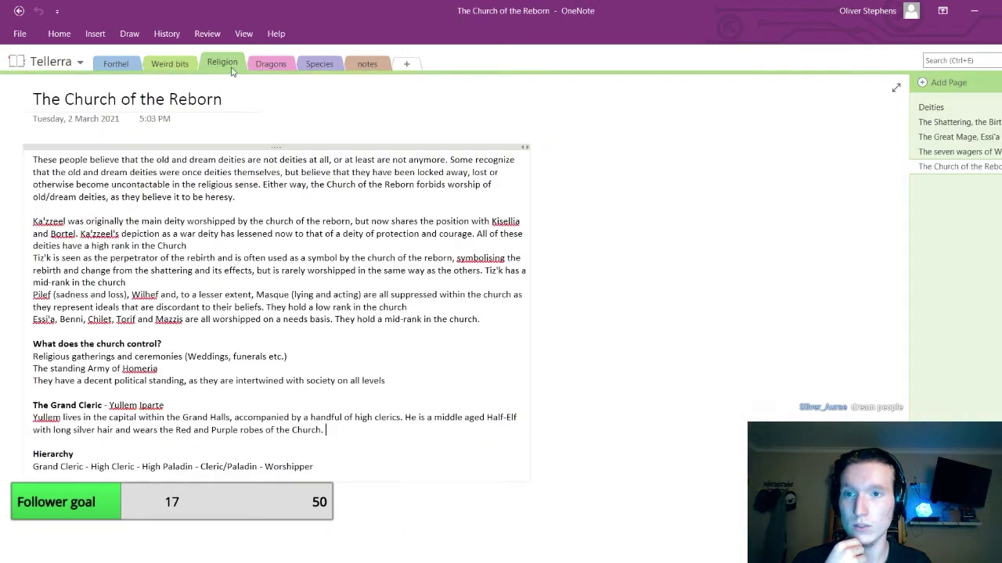
pyautogui.click(962, 122)
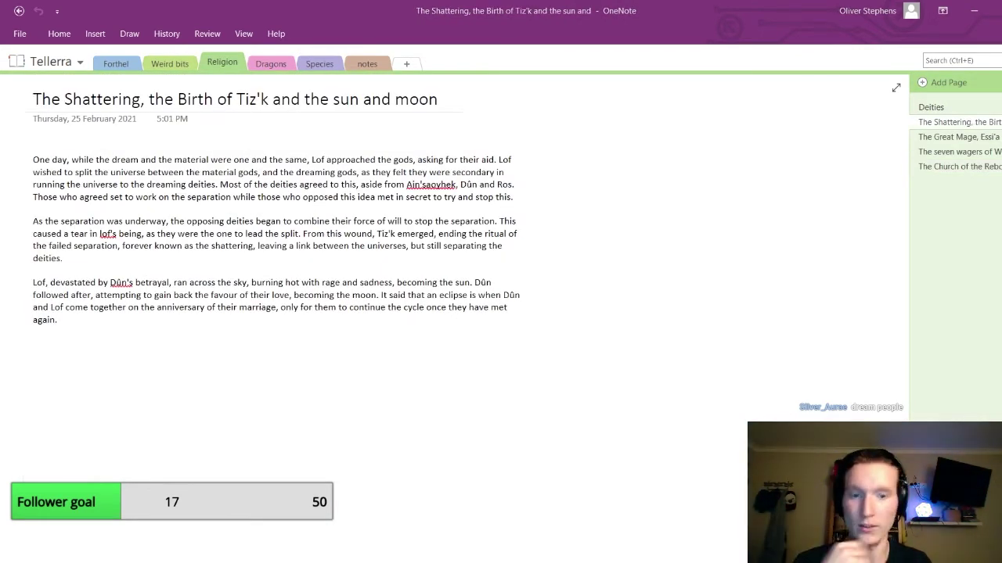
pyautogui.click(364, 64)
pyautogui.click(319, 65)
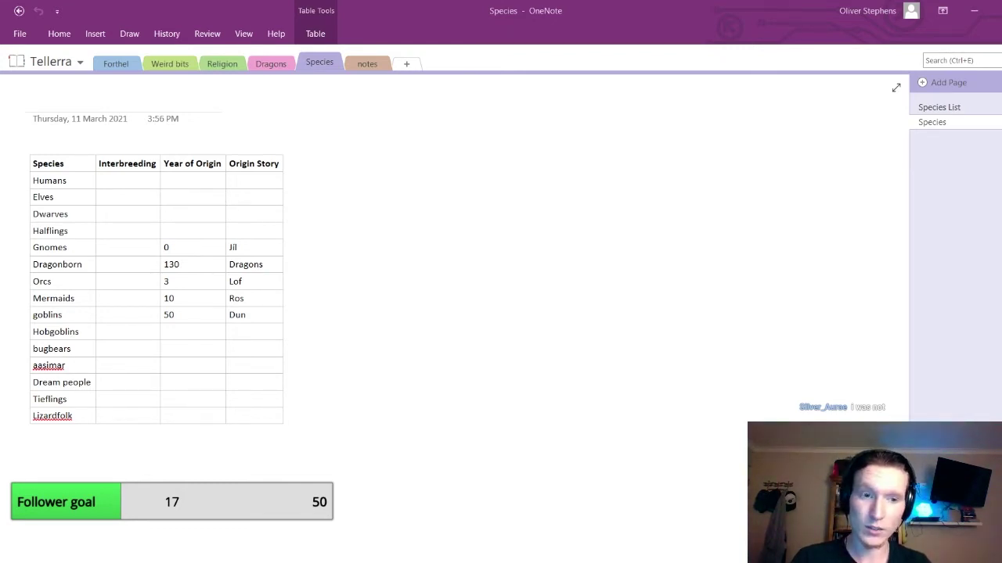
# Glance at the Weird bits section, Species List page, Religion and Dragons sections, returning to the species table
pyautogui.click(164, 332)
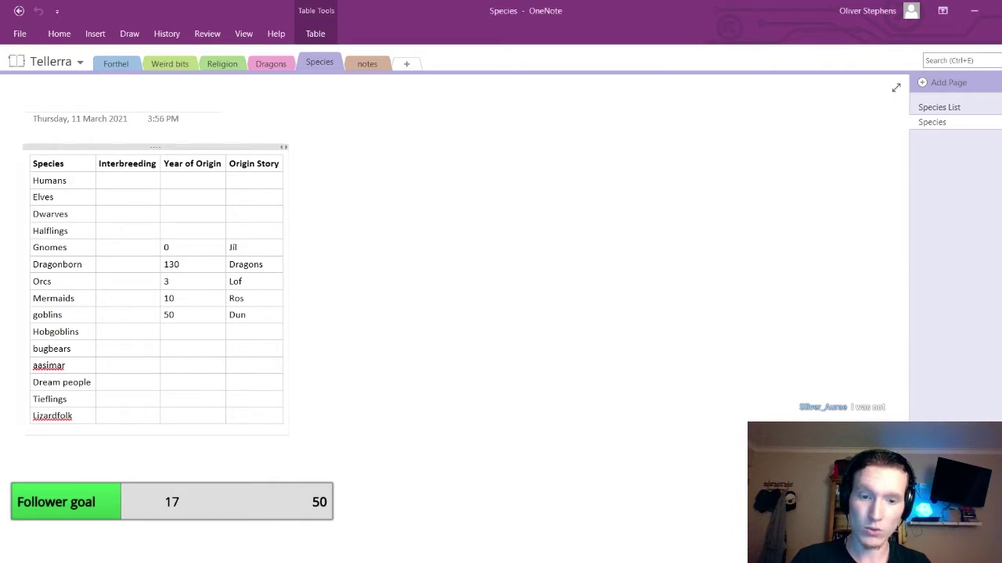
pyautogui.click(174, 67)
pyautogui.click(317, 64)
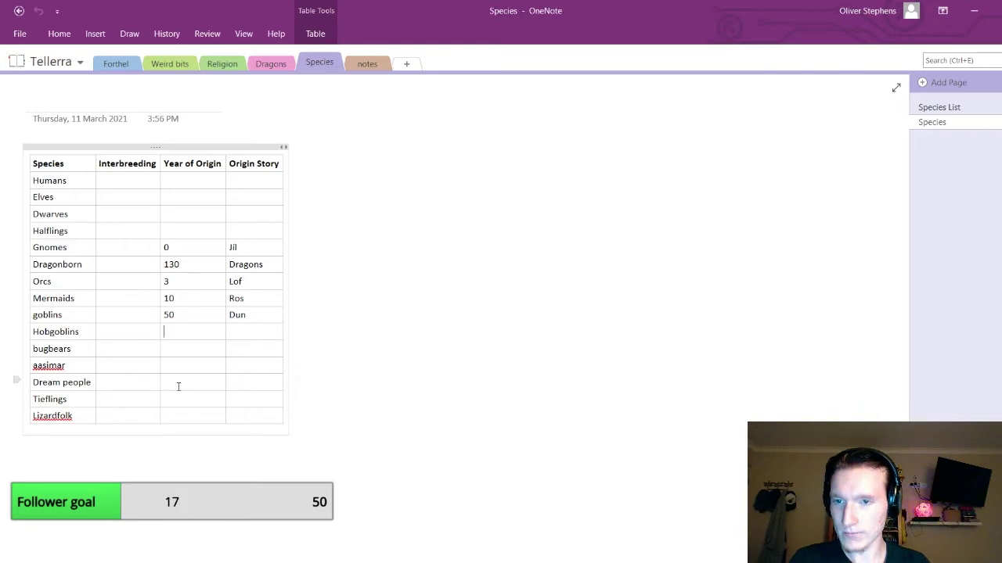
pyautogui.click(969, 112)
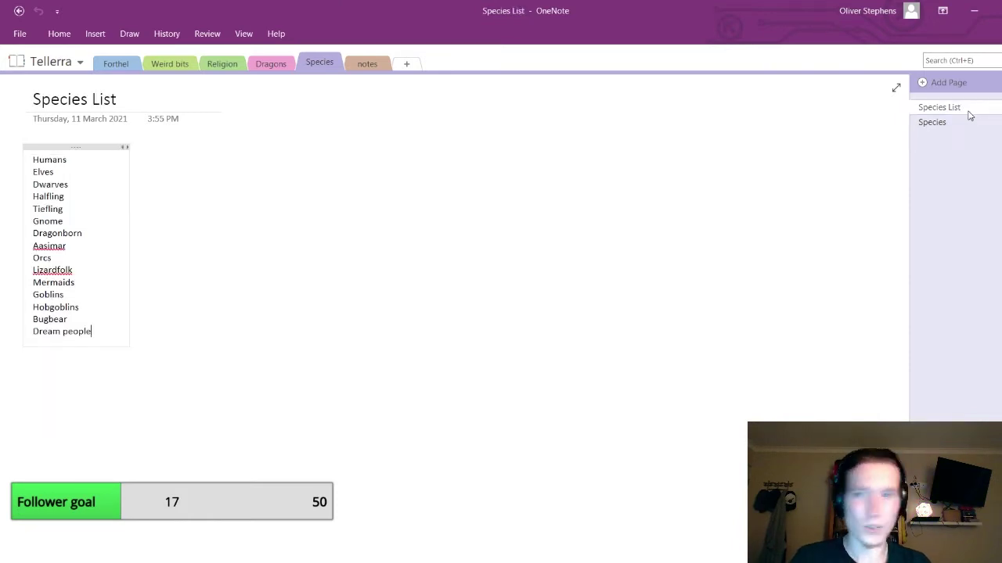
pyautogui.click(235, 65)
pyautogui.click(271, 64)
pyautogui.click(323, 67)
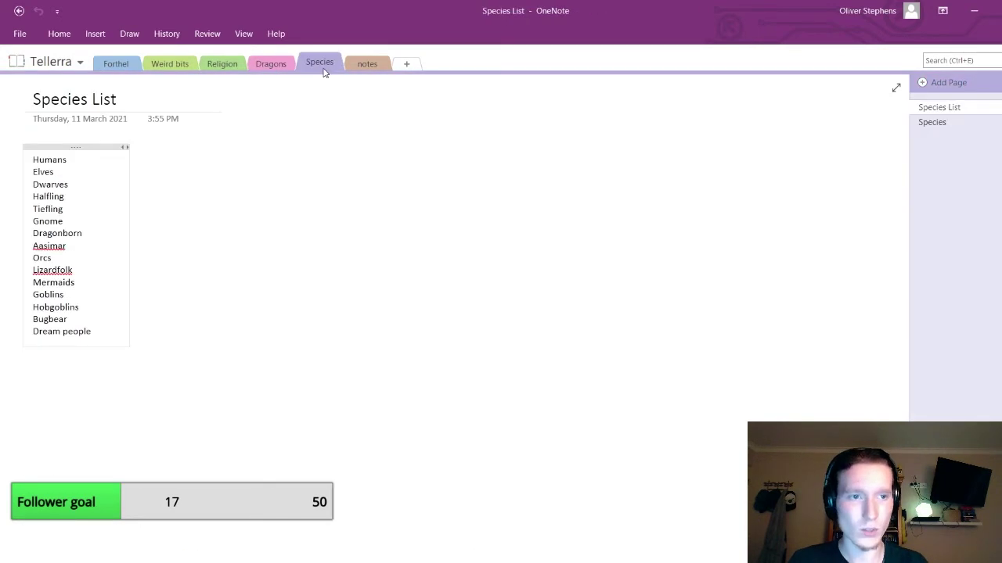
pyautogui.click(923, 123)
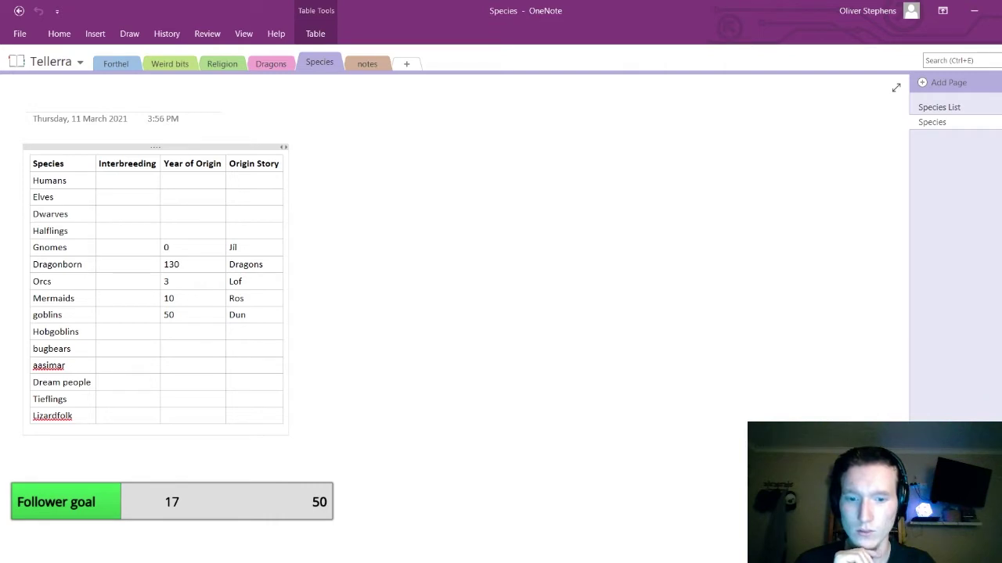
# Review the Species List and the Religion section's Deities page, coming back to the species table
pyautogui.click(167, 247)
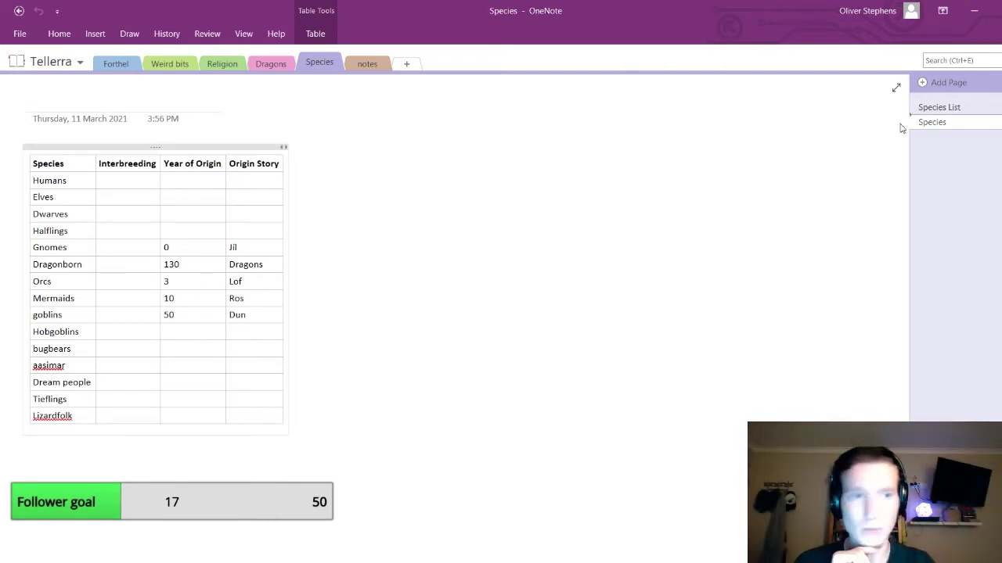
pyautogui.click(945, 110)
pyautogui.click(939, 123)
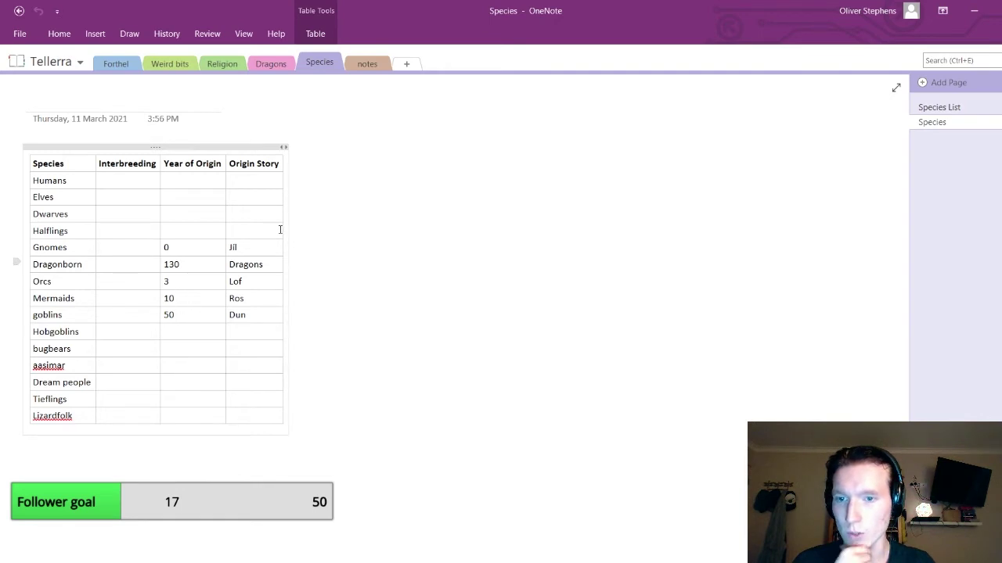
pyautogui.click(220, 65)
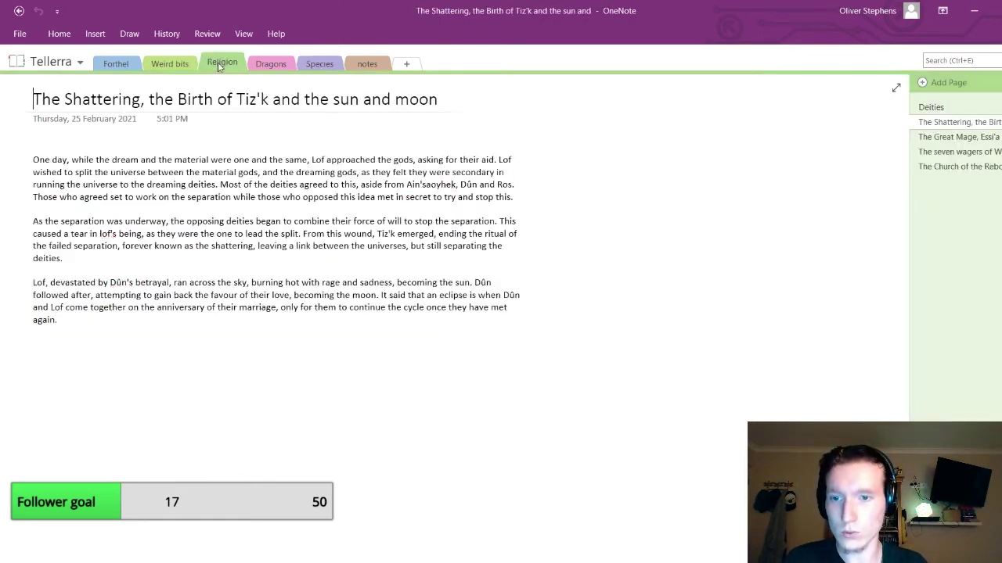
pyautogui.click(943, 110)
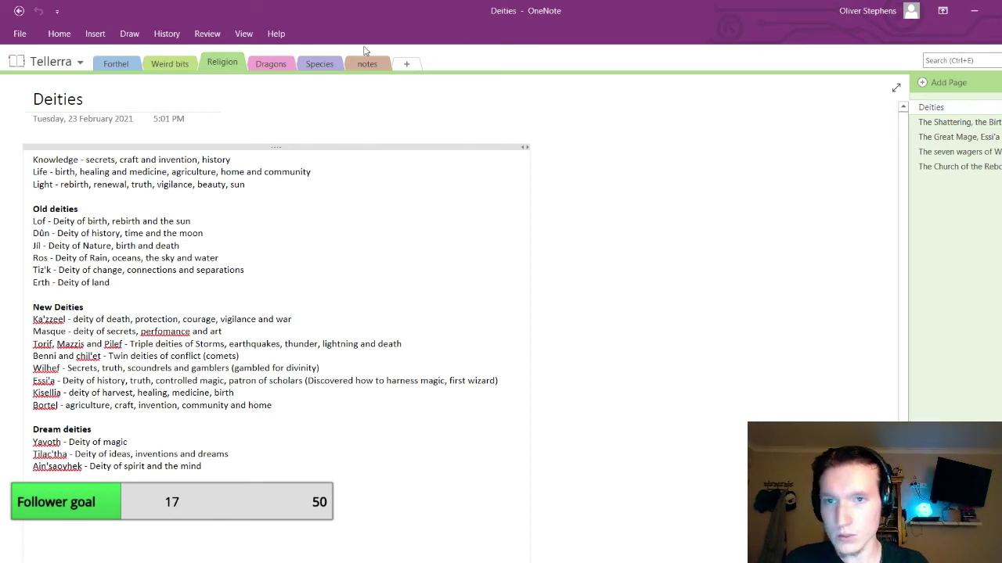
pyautogui.click(319, 63)
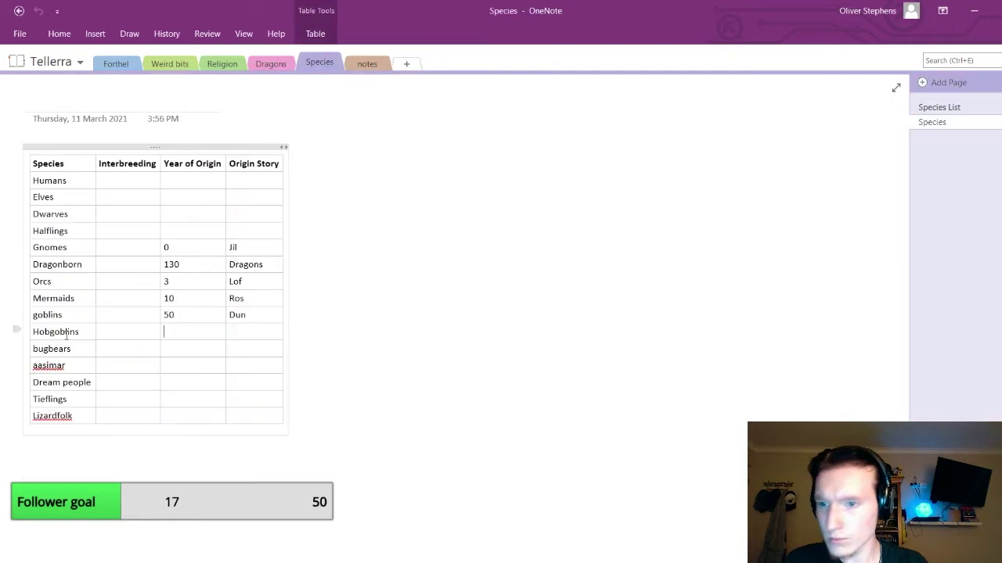
pyautogui.click(165, 331)
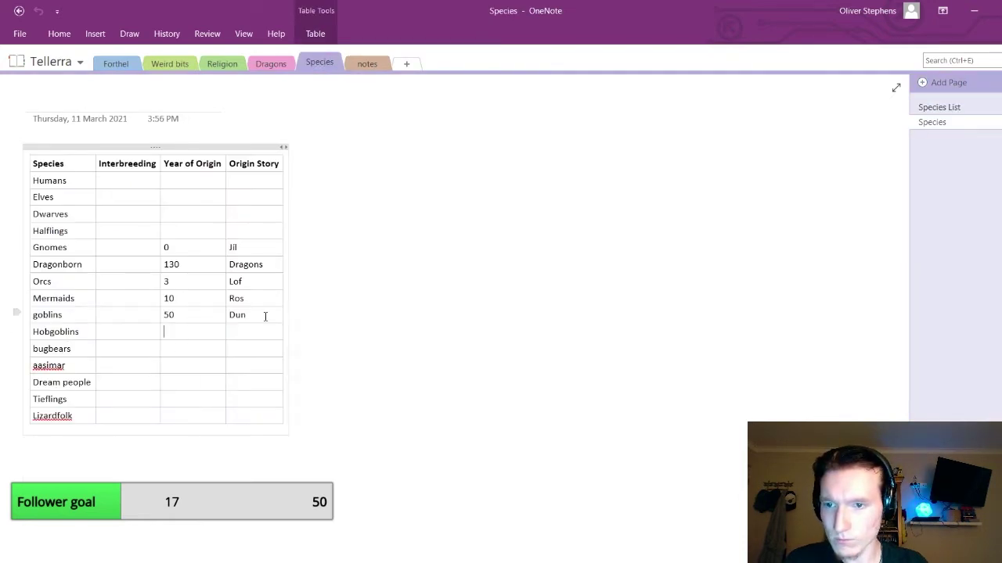
pyautogui.click(170, 64)
pyautogui.click(223, 64)
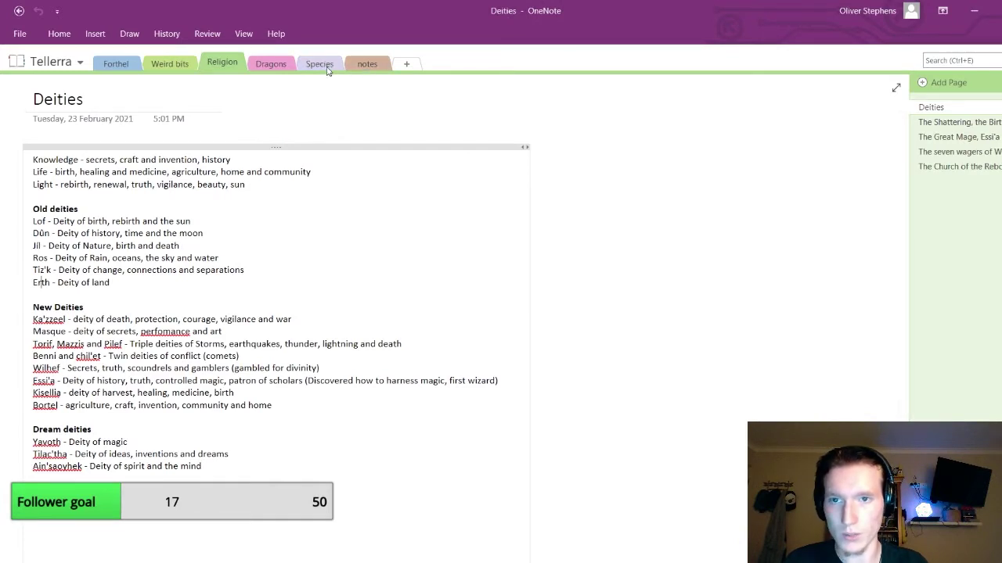
pyautogui.click(321, 66)
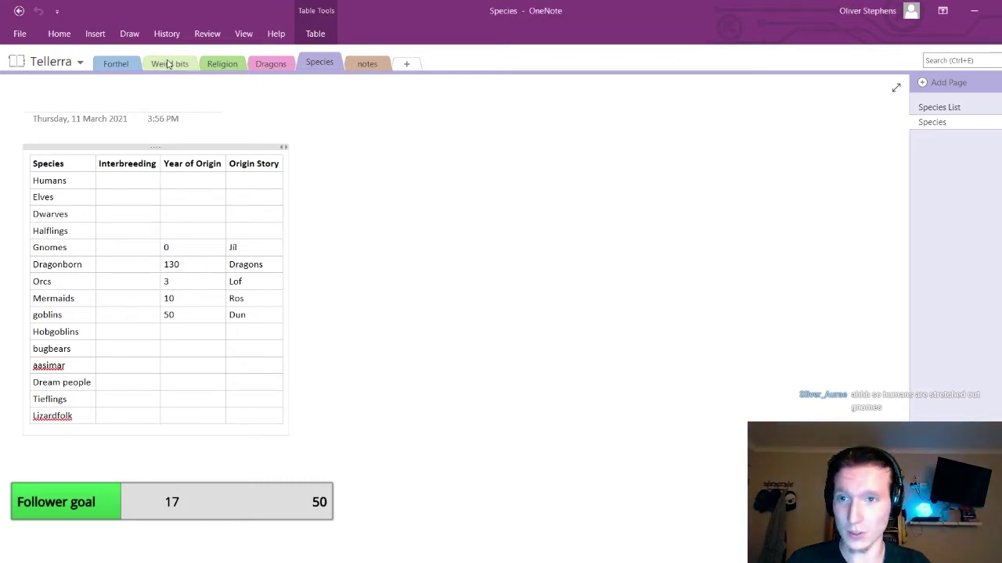
pyautogui.click(224, 65)
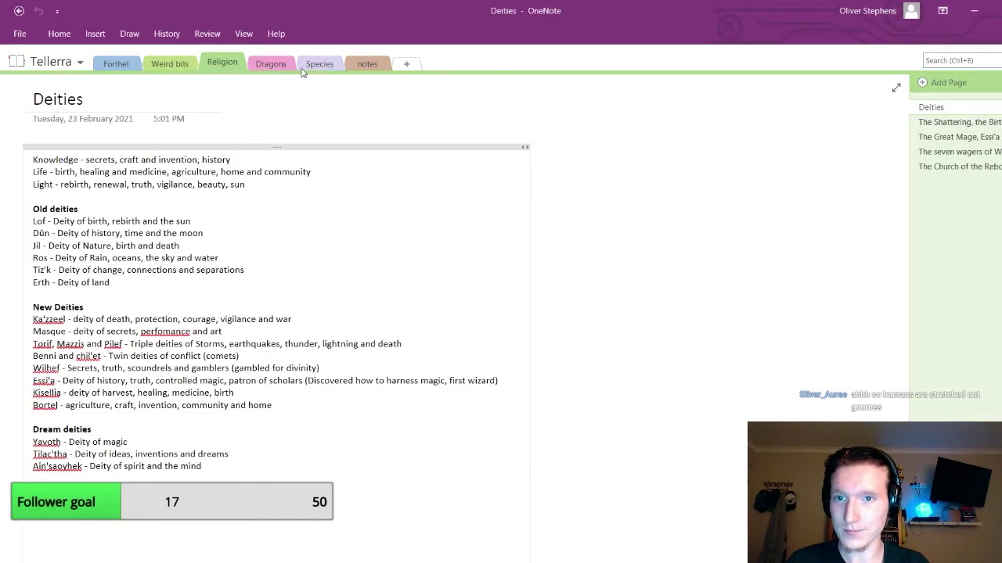
pyautogui.click(318, 64)
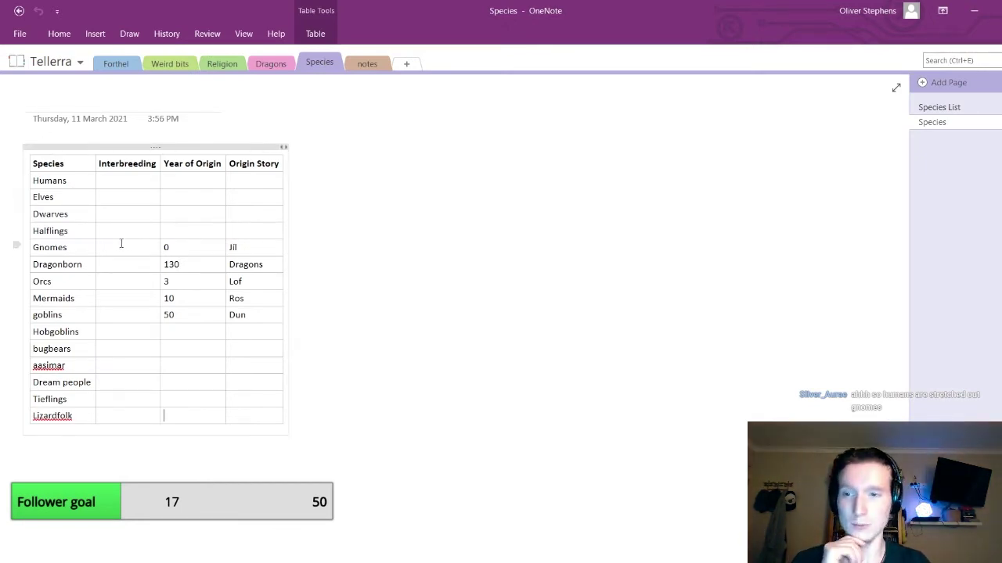
# Look over the old deities from Dûn to Tiz'k on the Deities page, then return to the table
pyautogui.click(177, 230)
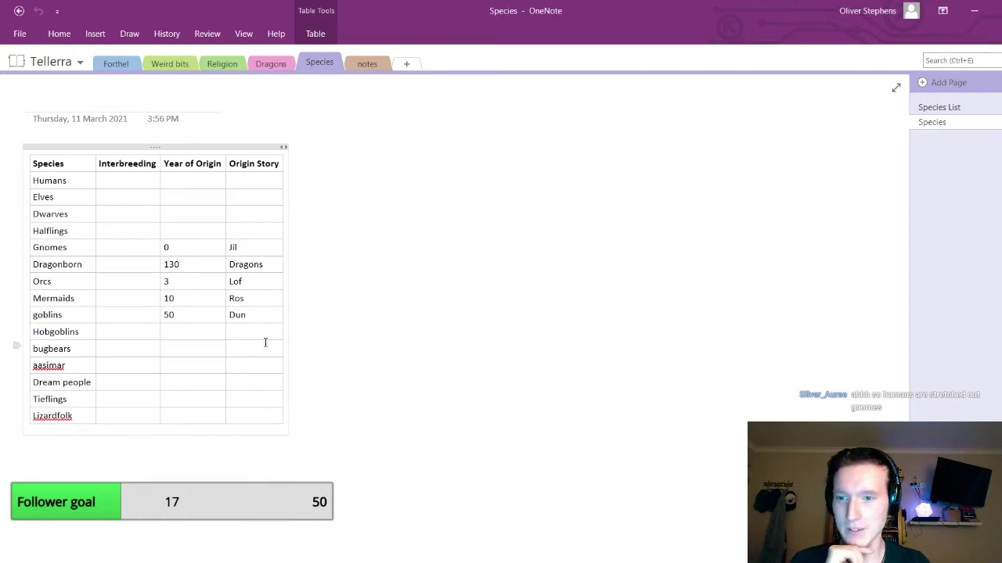
pyautogui.click(185, 67)
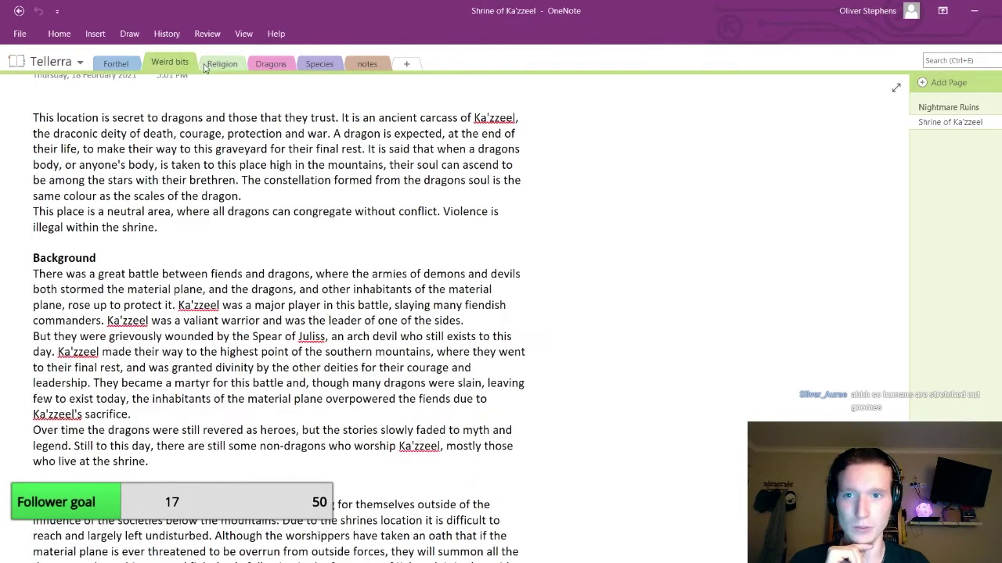
pyautogui.click(205, 68)
pyautogui.click(169, 63)
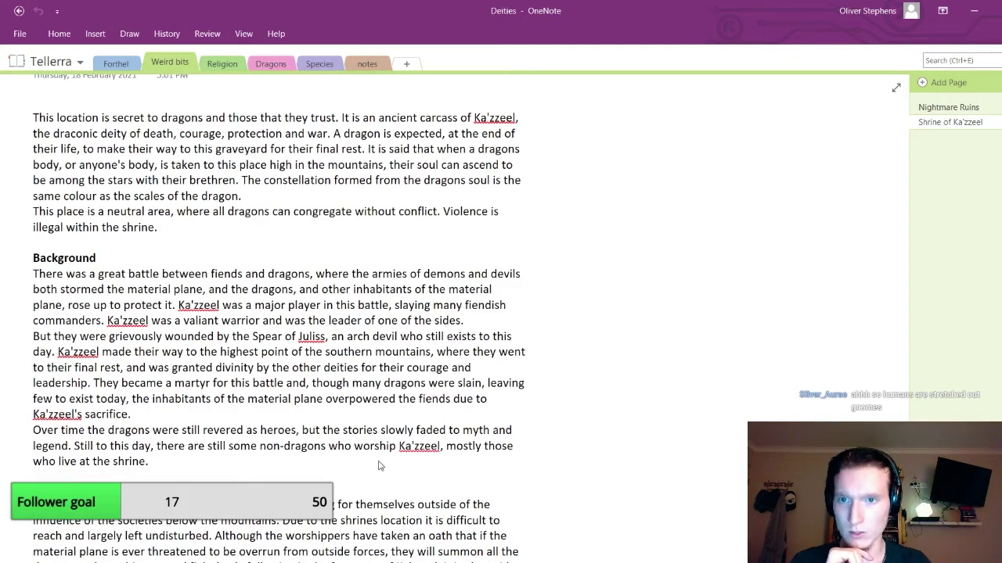
pyautogui.click(220, 62)
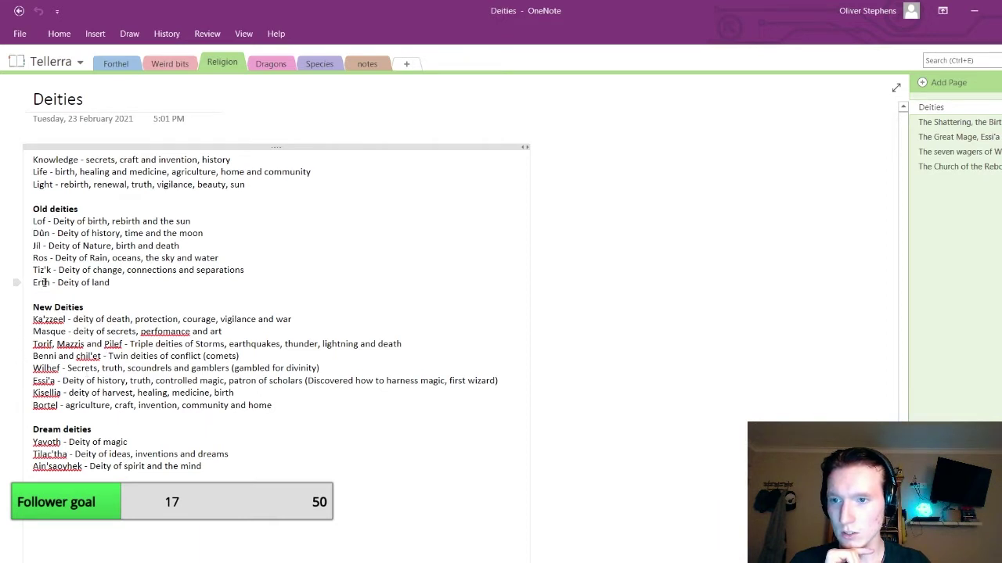
pyautogui.moveTo(45, 282); pyautogui.dragTo(36, 233)
pyautogui.click(44, 235)
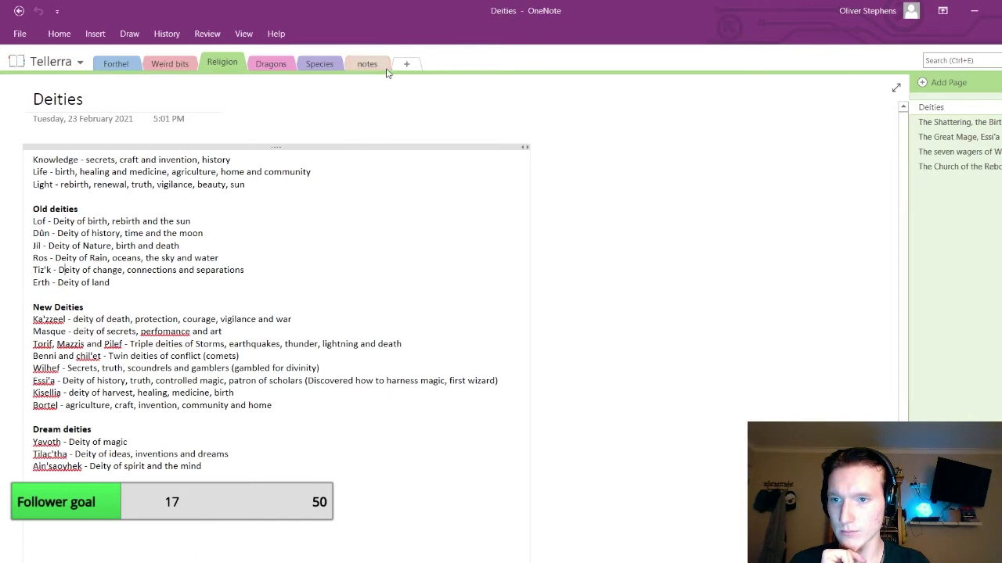
pyautogui.click(320, 67)
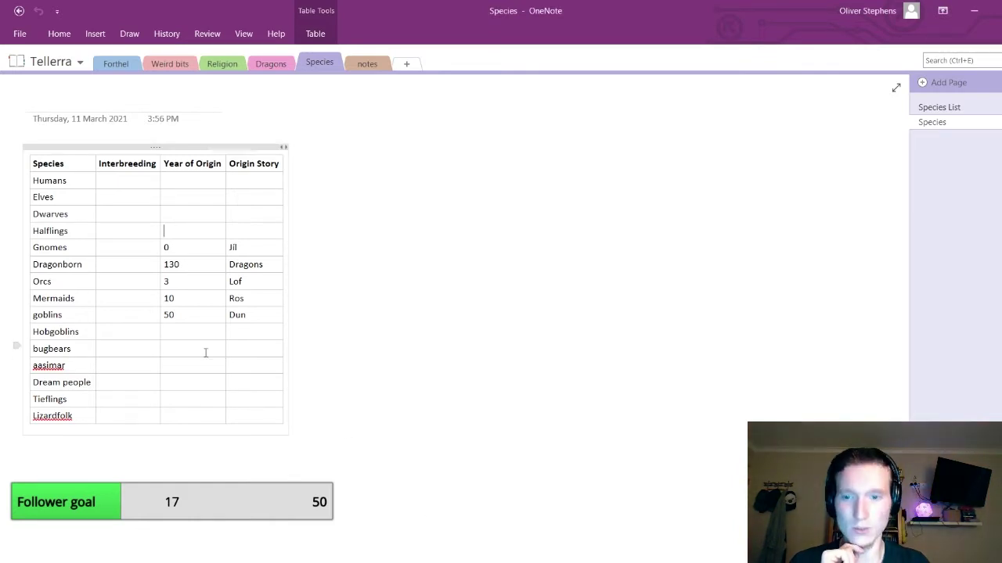
# Enter Lof as the Dwarves origin story and 65 as its year of origin
pyautogui.click(177, 329)
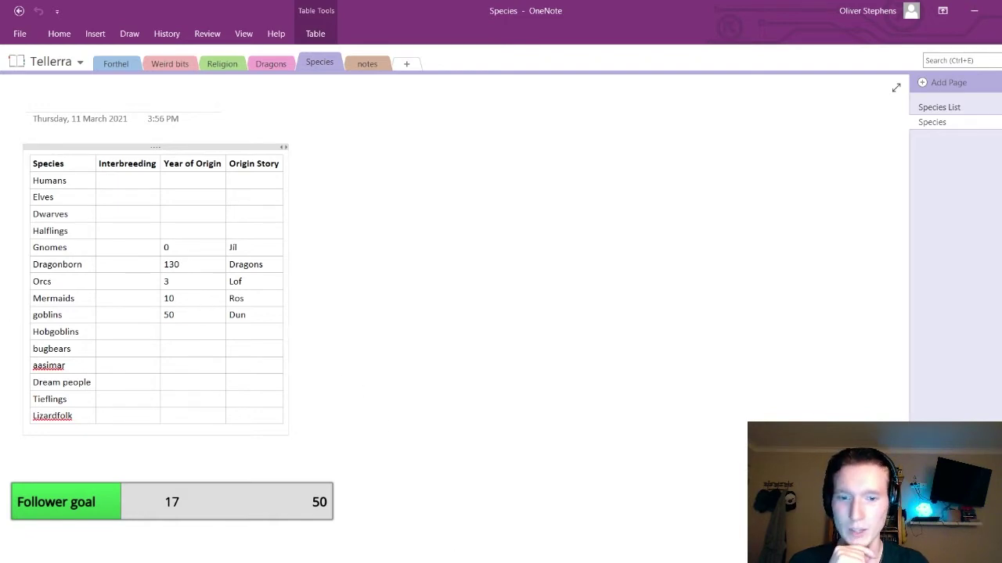
pyautogui.hotkey('alt', 'Tab')
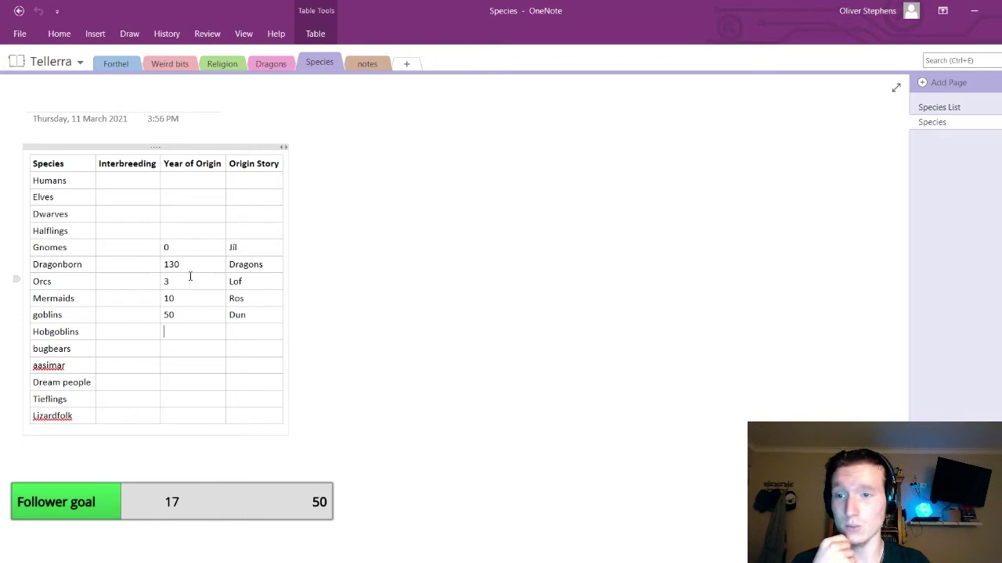
pyautogui.click(181, 214)
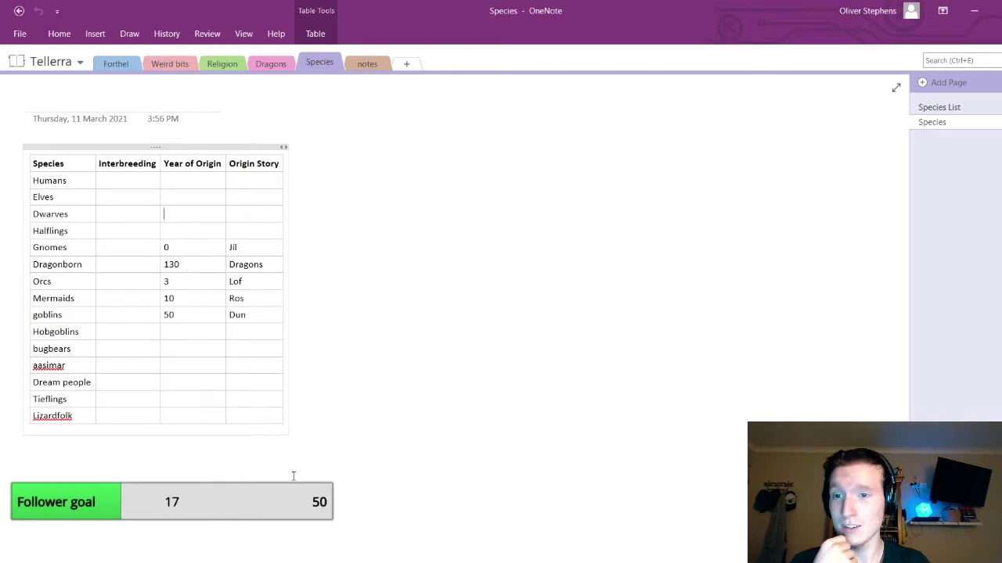
pyautogui.click(241, 216)
pyautogui.write('Lof')
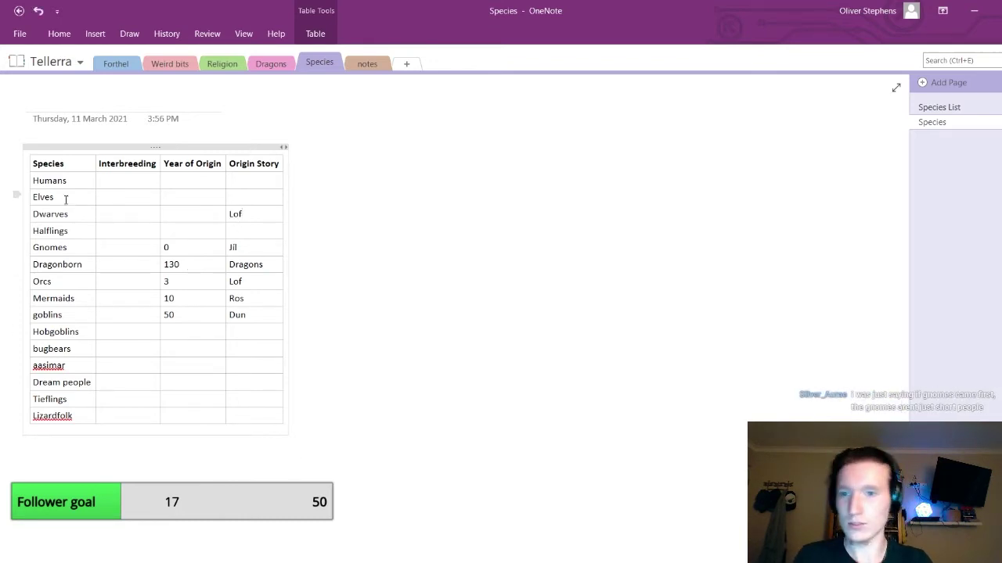
pyautogui.click(177, 214)
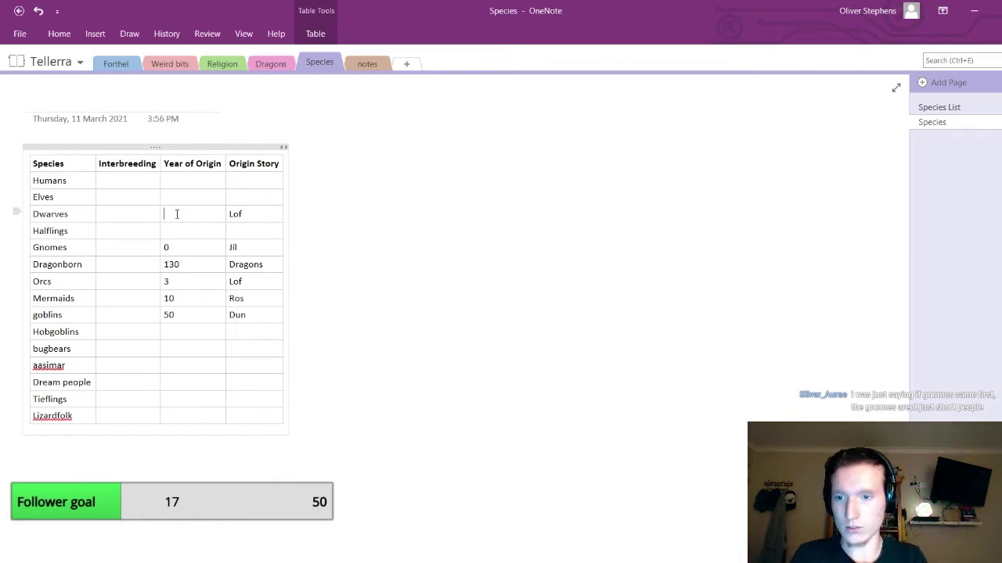
pyautogui.write('65')
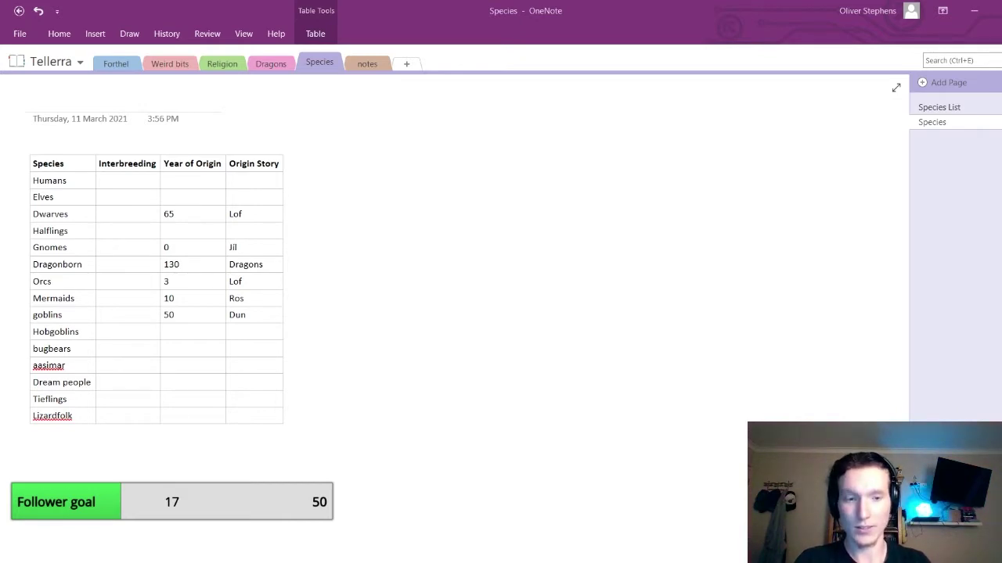
pyautogui.click(163, 331)
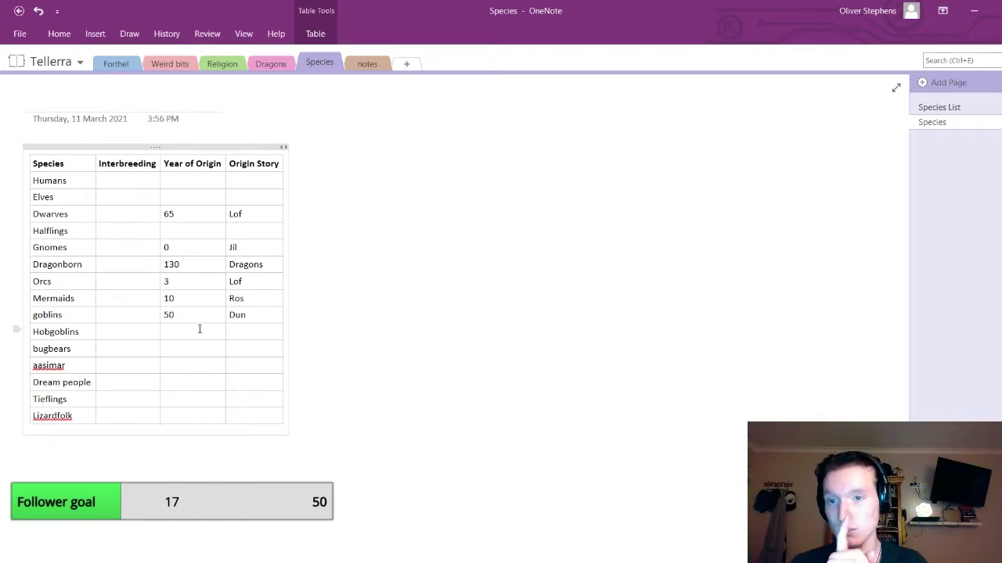
pyautogui.click(459, 558)
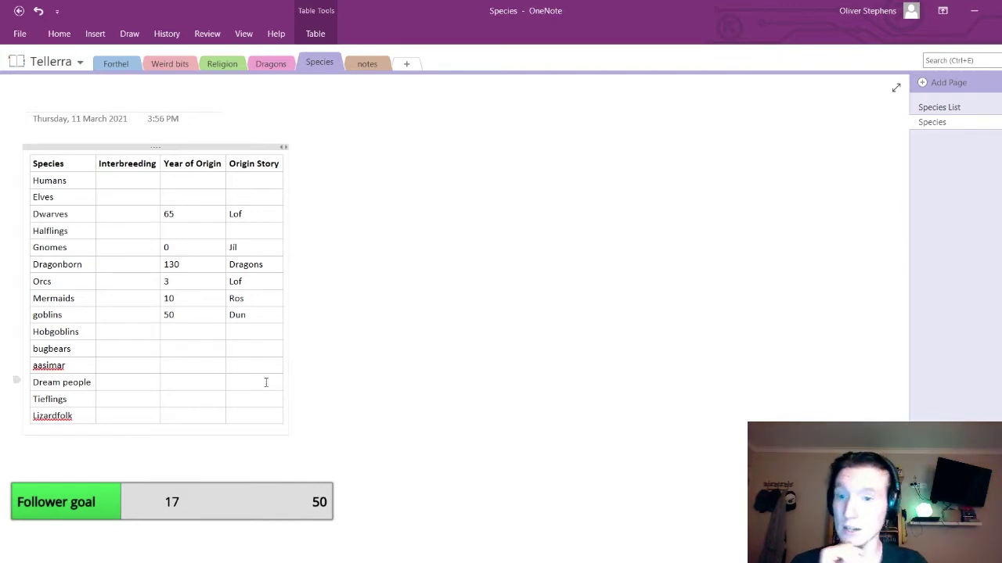
pyautogui.click(185, 329)
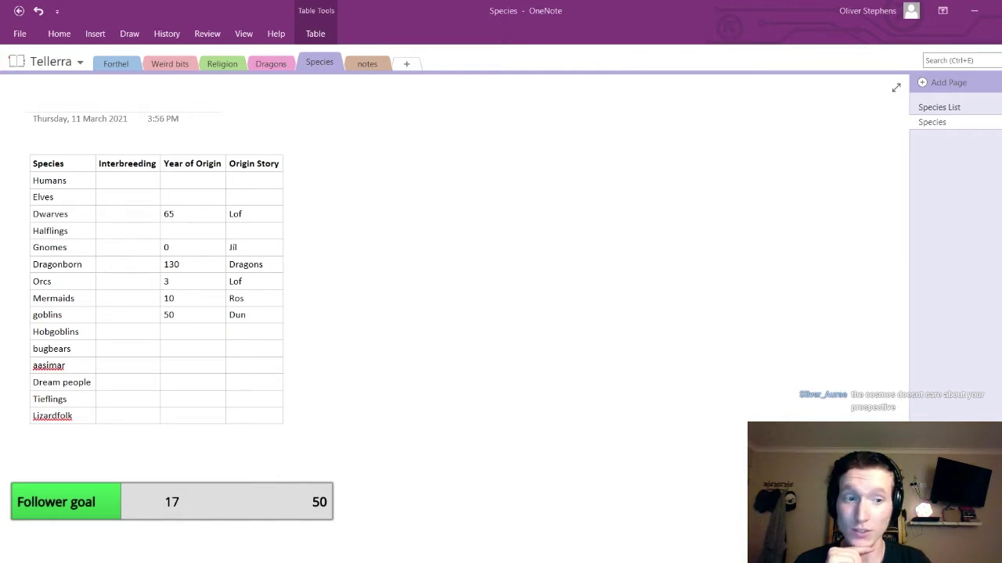
pyautogui.click(190, 350)
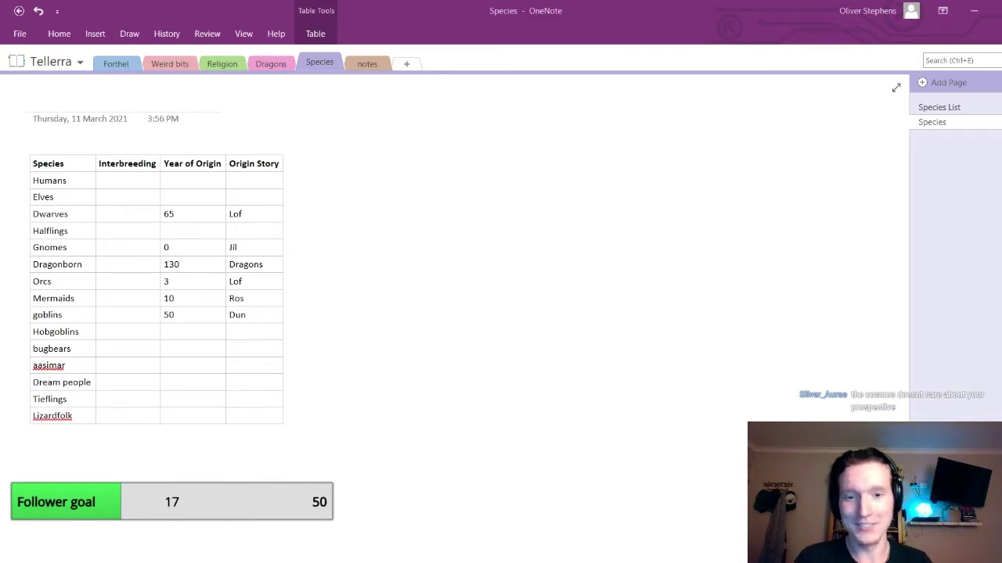
pyautogui.click(168, 332)
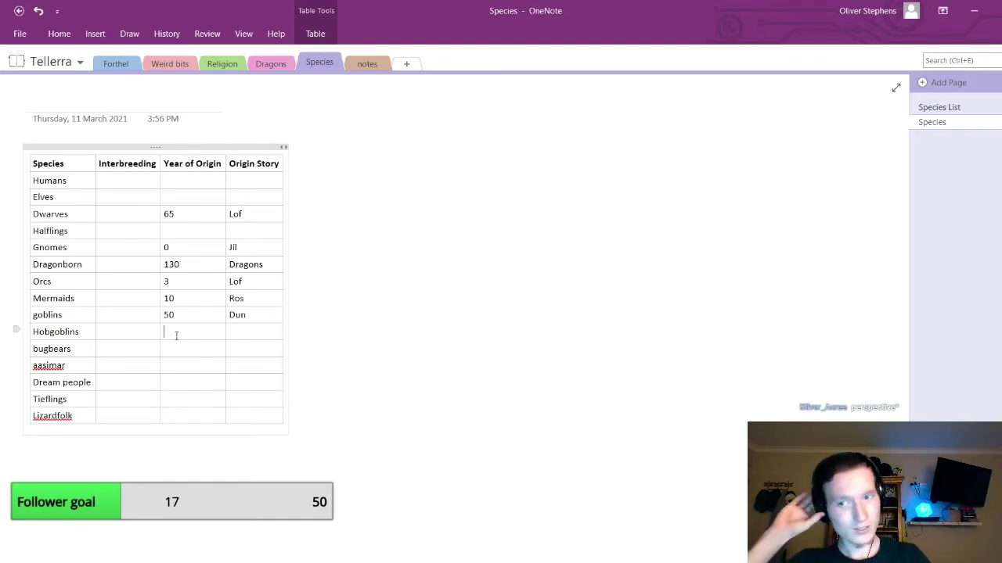
pyautogui.click(499, 537)
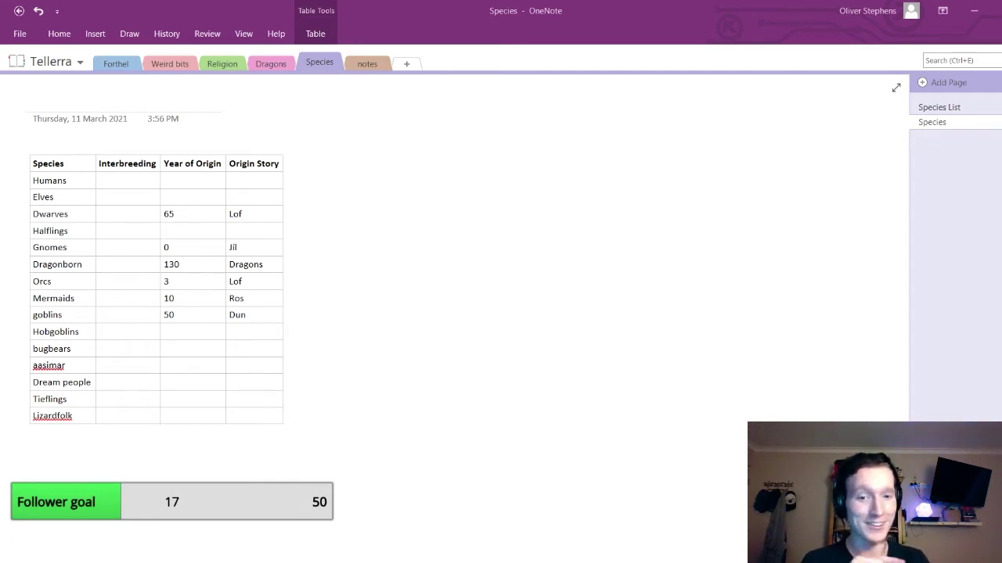
pyautogui.click(181, 332)
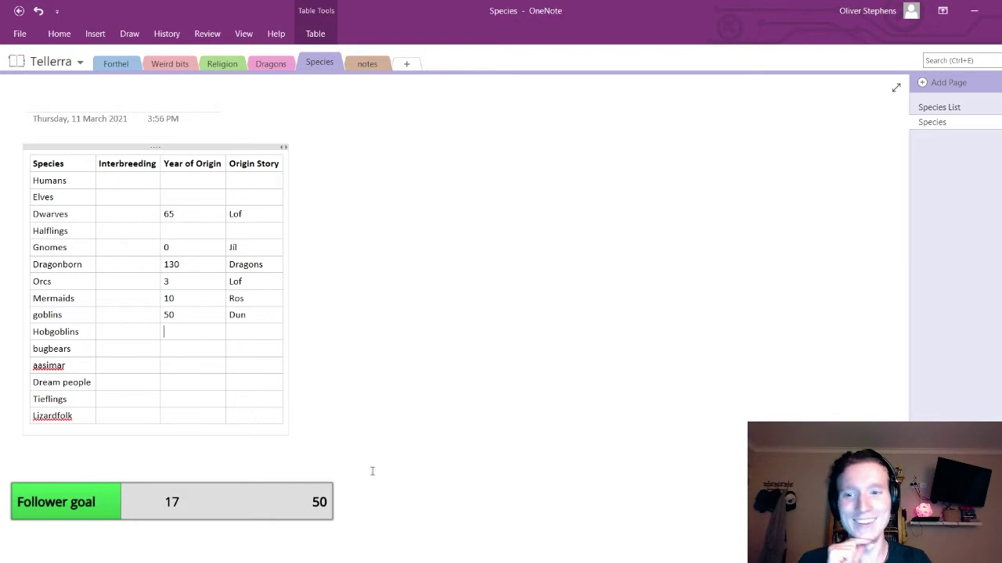
pyautogui.press('Escape')
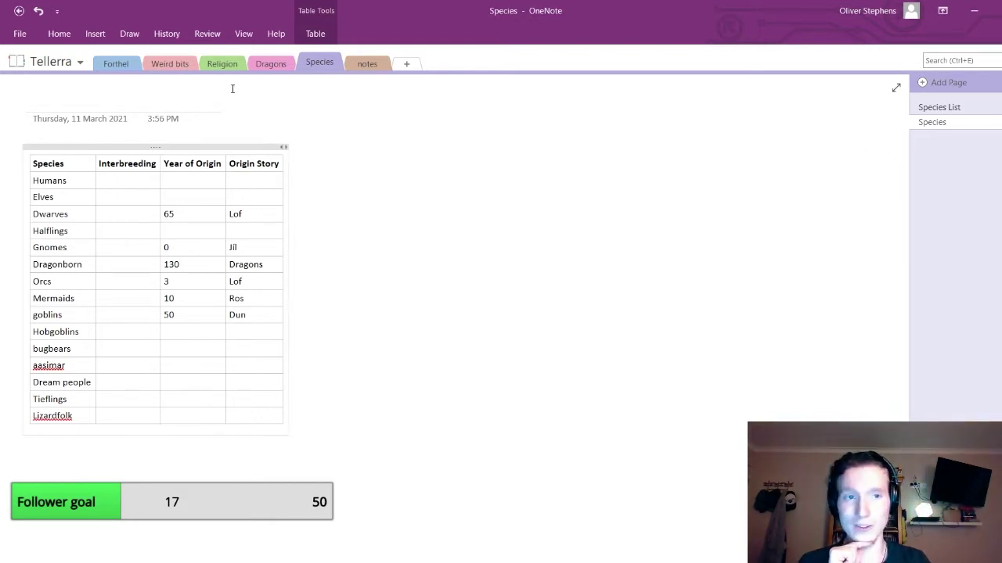
pyautogui.click(285, 63)
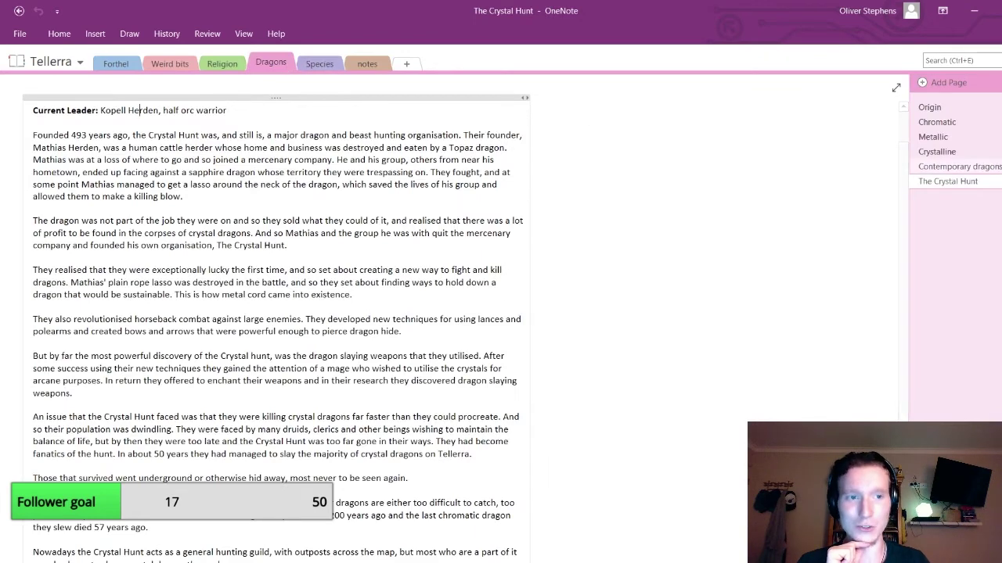
pyautogui.click(219, 69)
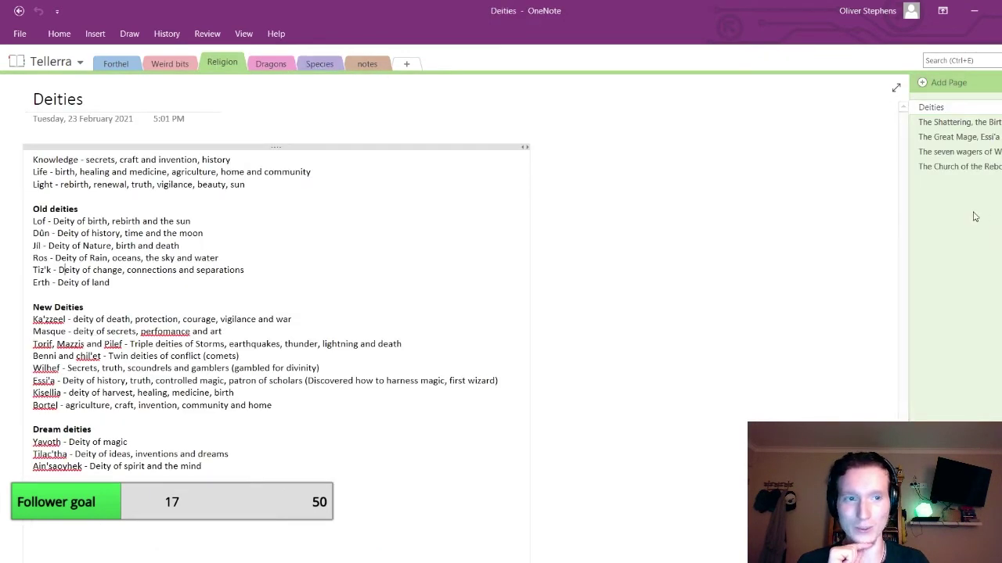
pyautogui.click(953, 138)
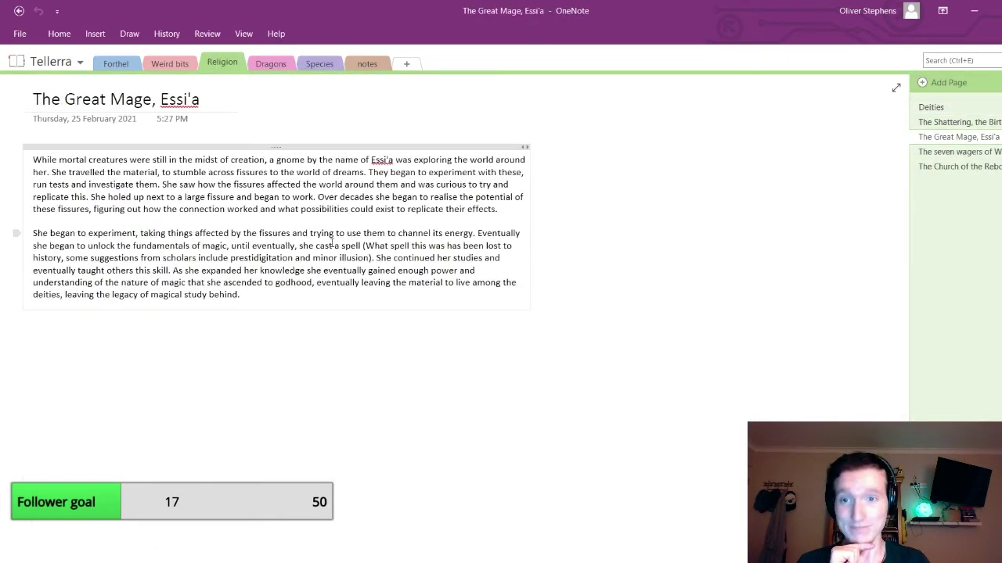
pyautogui.click(955, 151)
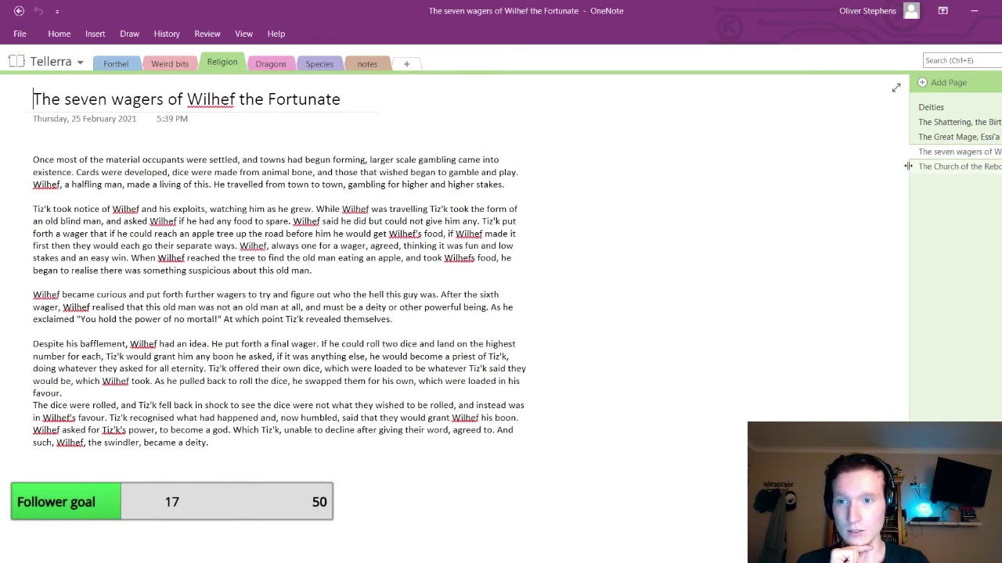
pyautogui.click(317, 68)
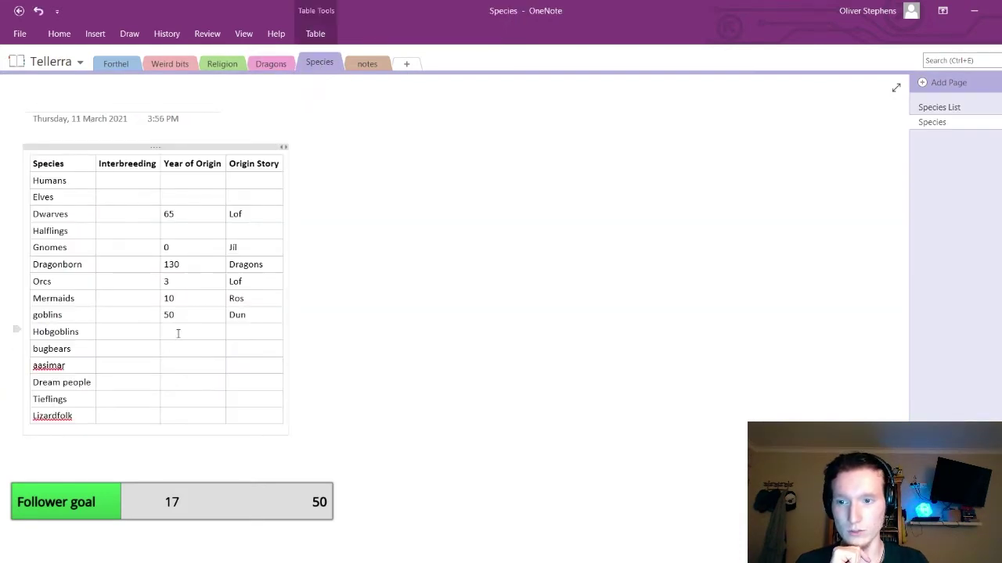
# Clear the empty aasimar–Tieflings year cells and enter 70 as the Hobgoblins year of origin
pyautogui.moveTo(181, 362); pyautogui.dragTo(187, 401)
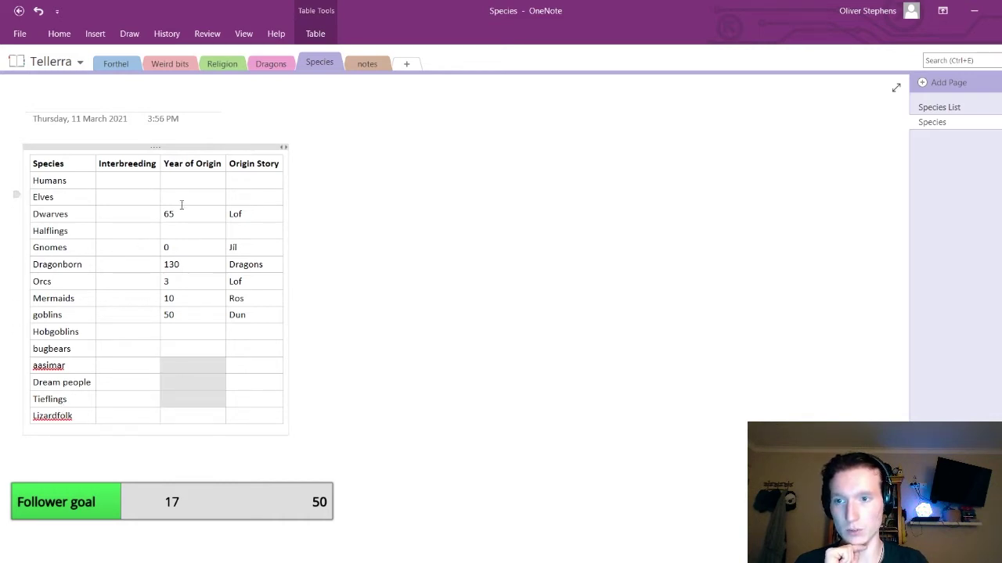
pyautogui.click(213, 416)
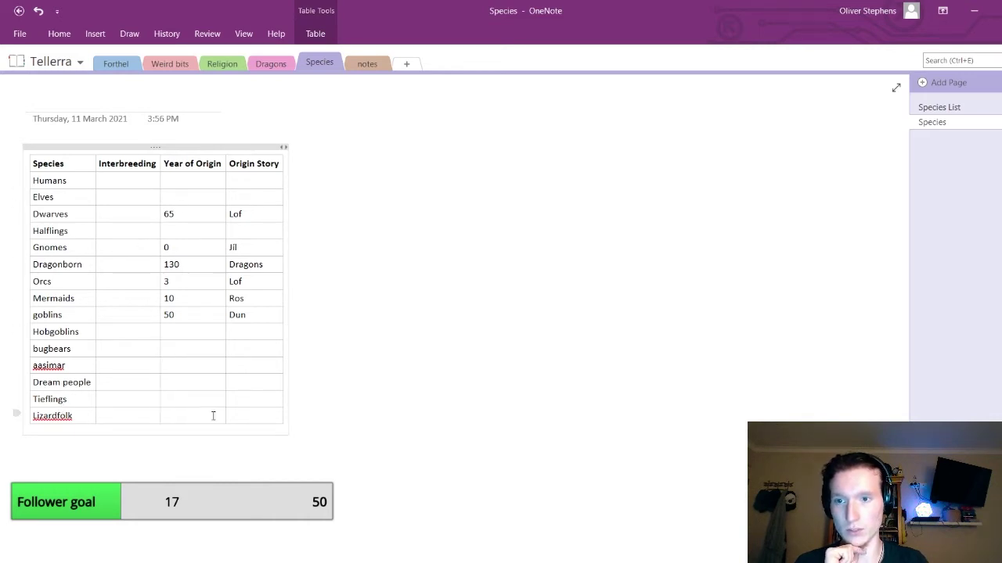
pyautogui.click(176, 333)
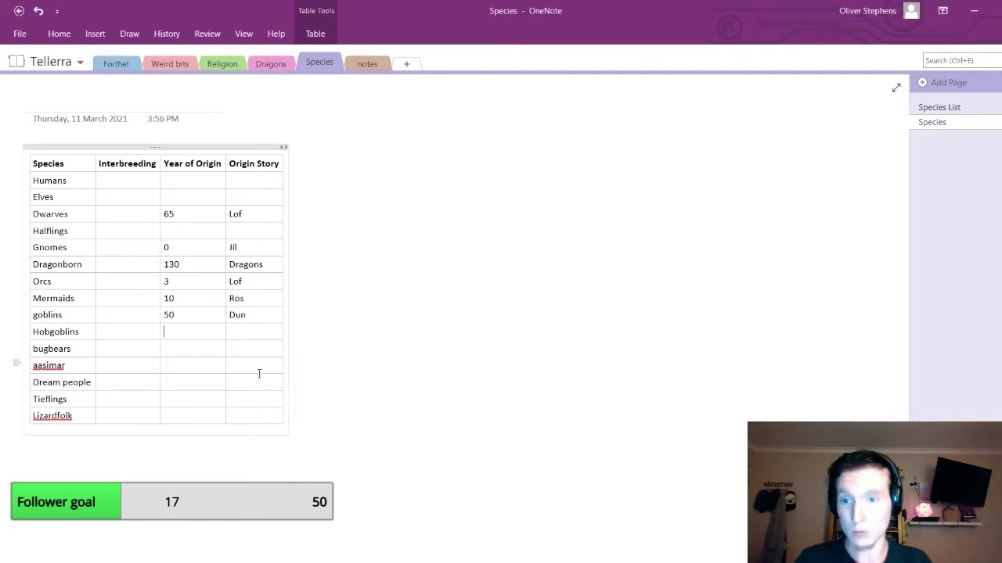
pyautogui.write('70')
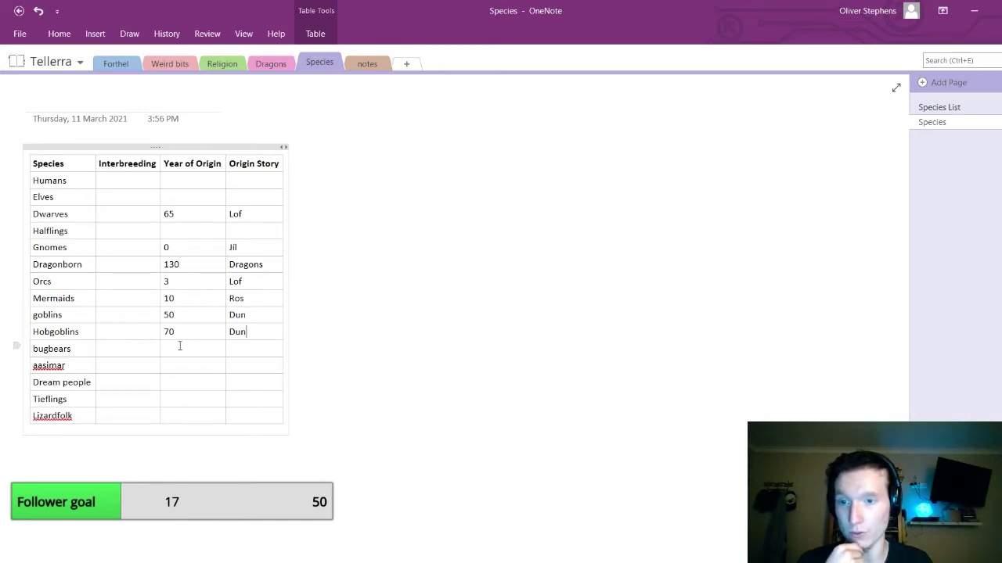
pyautogui.click(223, 67)
# Consult the Religion section's Deities page, switching back and forth with the Species table
pyautogui.click(186, 65)
pyautogui.click(223, 64)
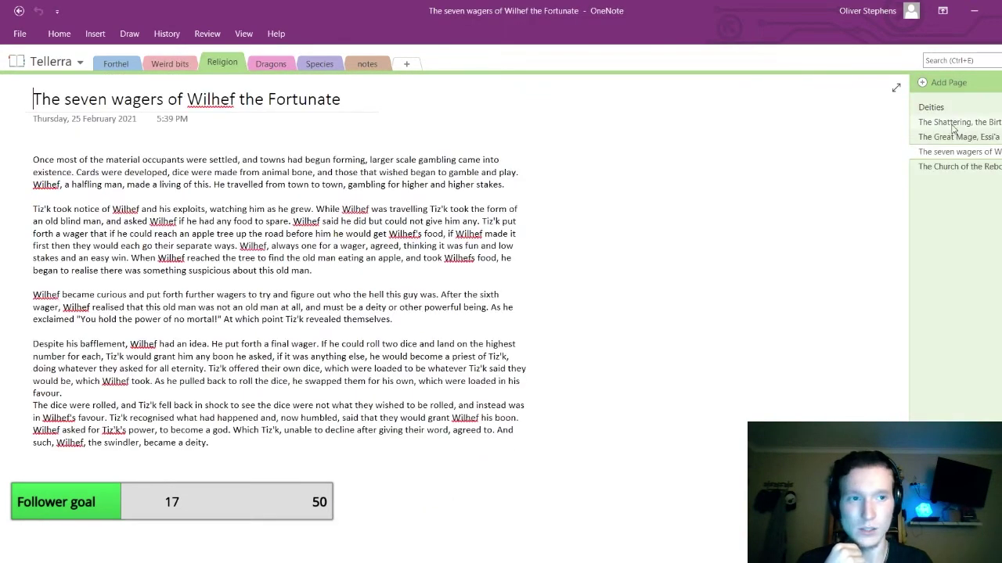
pyautogui.click(935, 108)
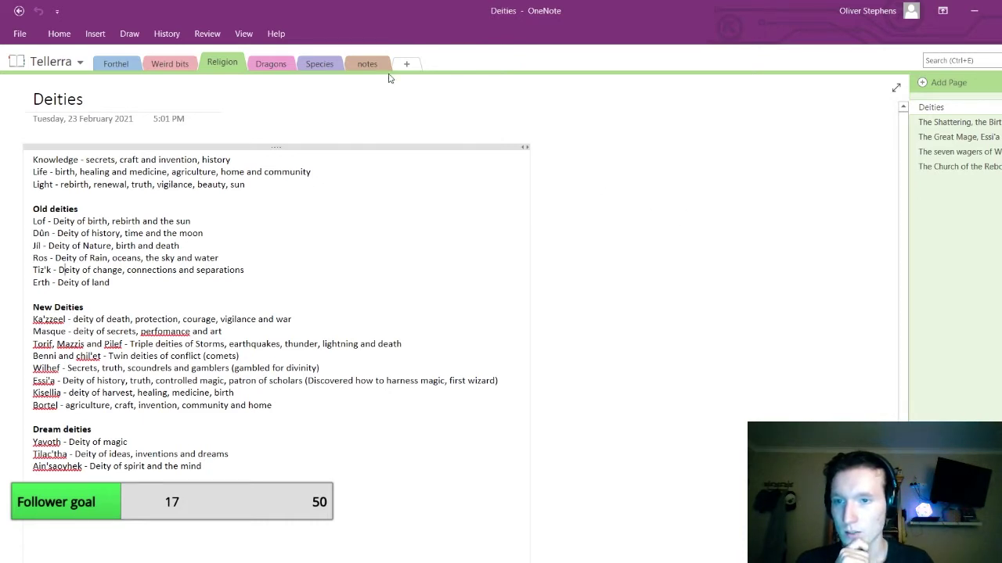
pyautogui.click(319, 64)
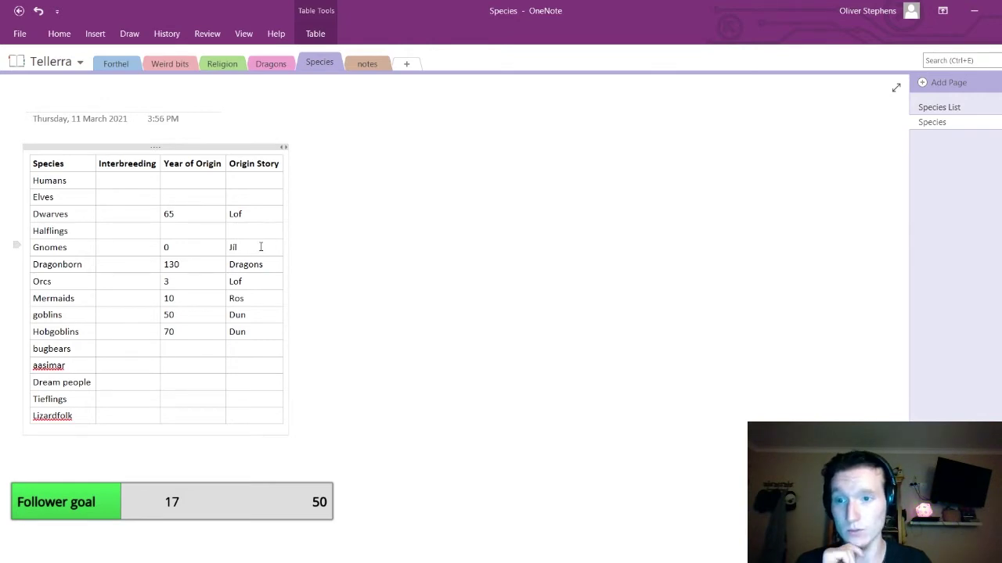
pyautogui.click(211, 67)
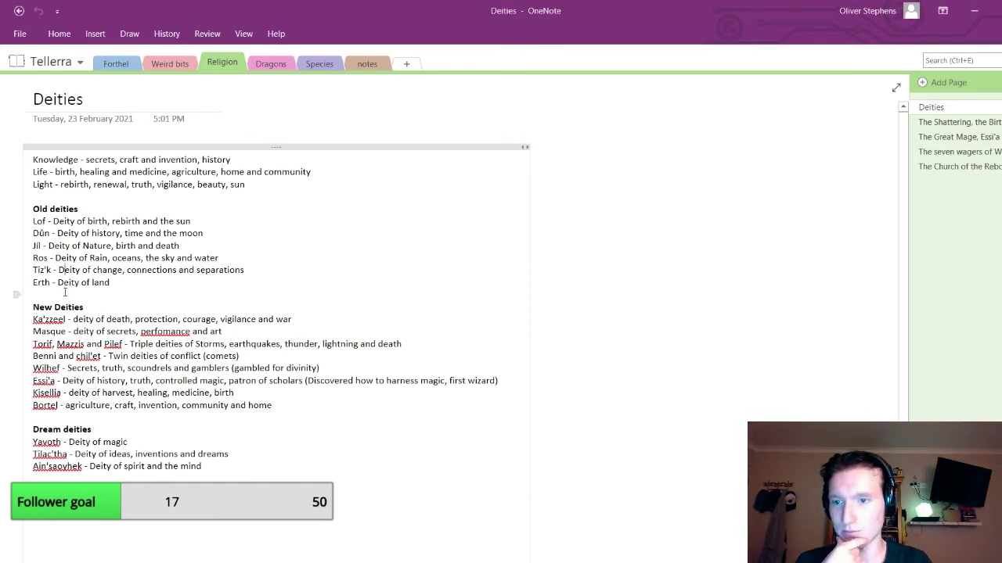
pyautogui.click(320, 63)
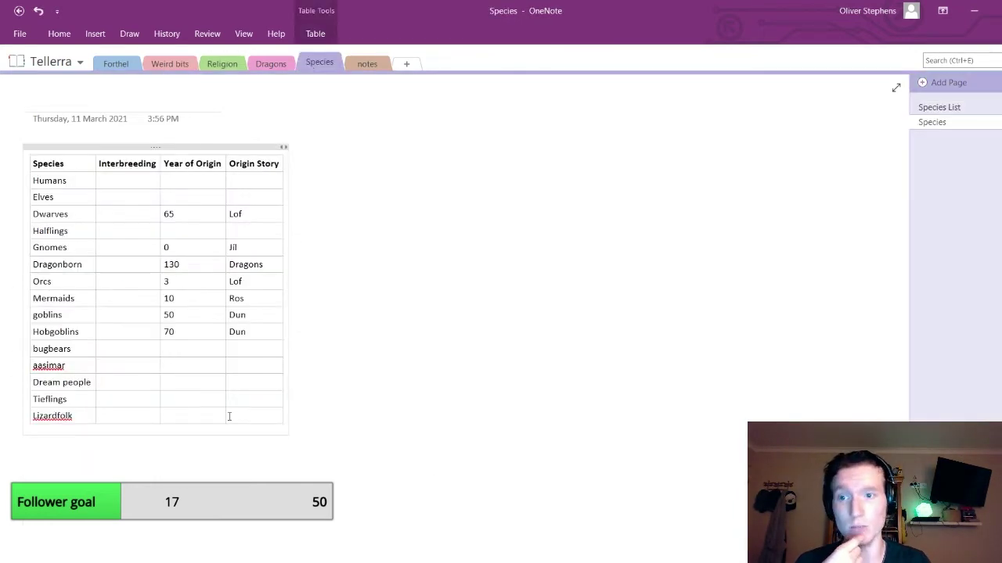
# Move the 65 and Lof entries from the Dwarves row to the bugbears row
pyautogui.click(170, 348)
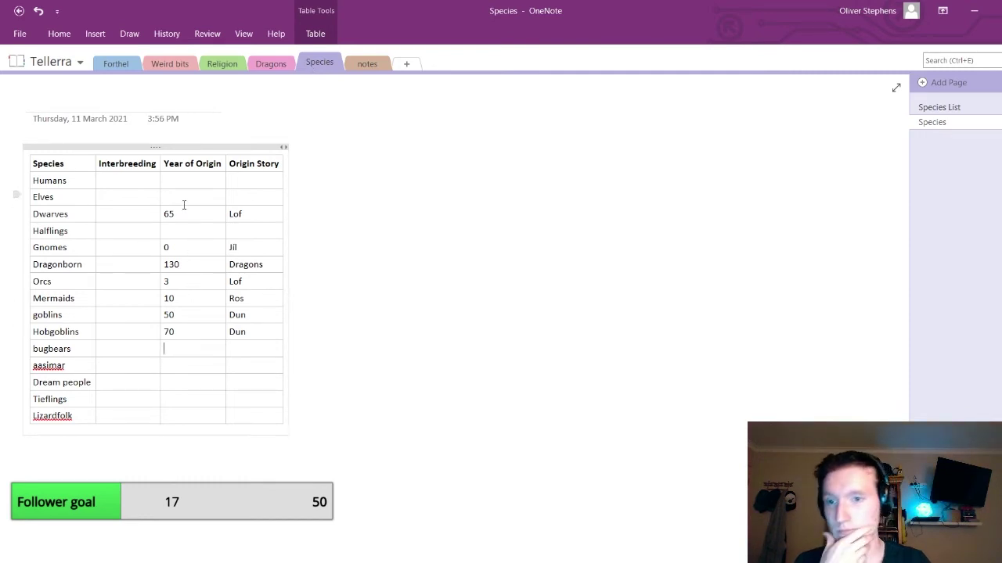
pyautogui.press('BackSpace')
pyautogui.press('BackSpace')
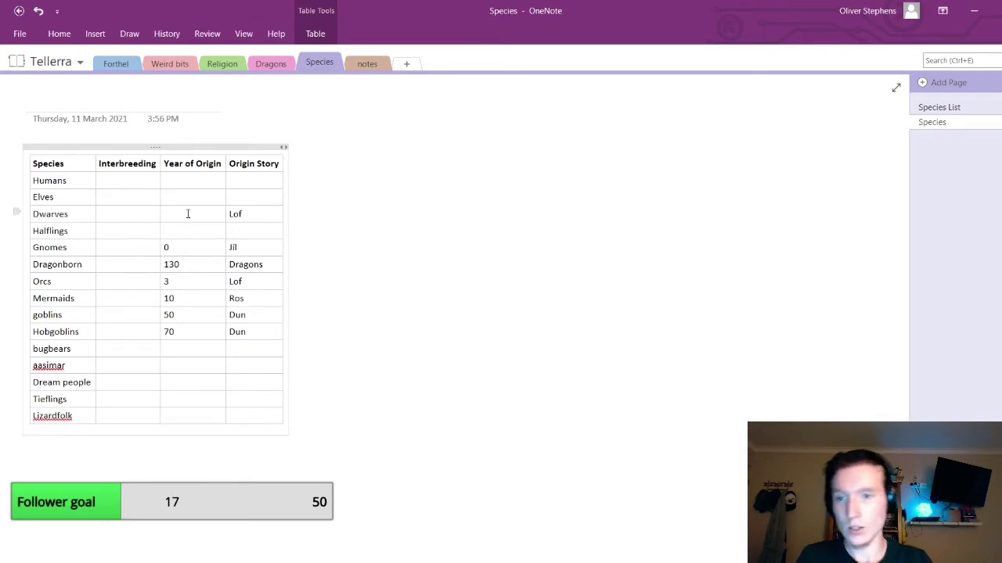
pyautogui.click(187, 347)
pyautogui.write('65')
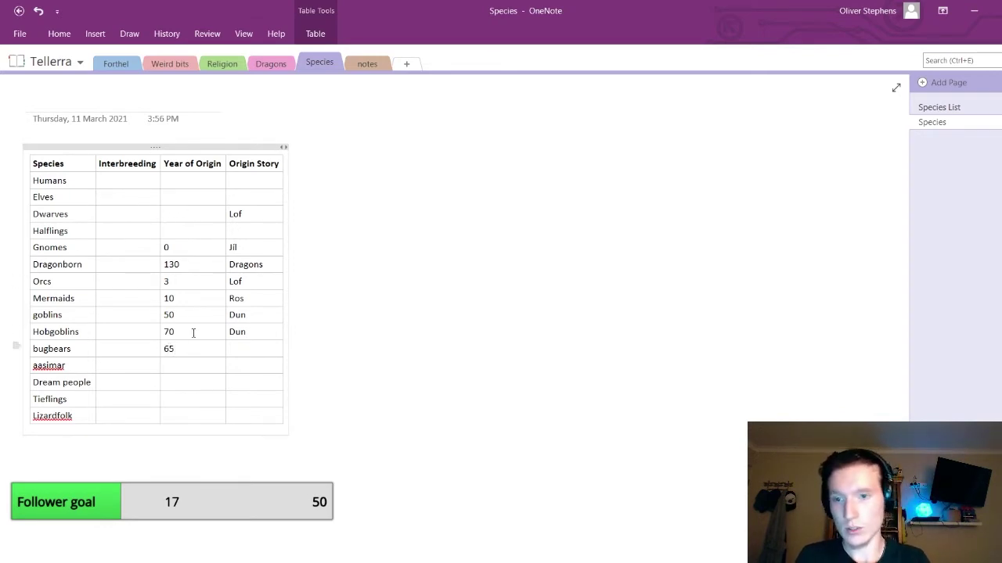
pyautogui.press('BackSpace')
pyautogui.press('BackSpace')
pyautogui.press('BackSpace')
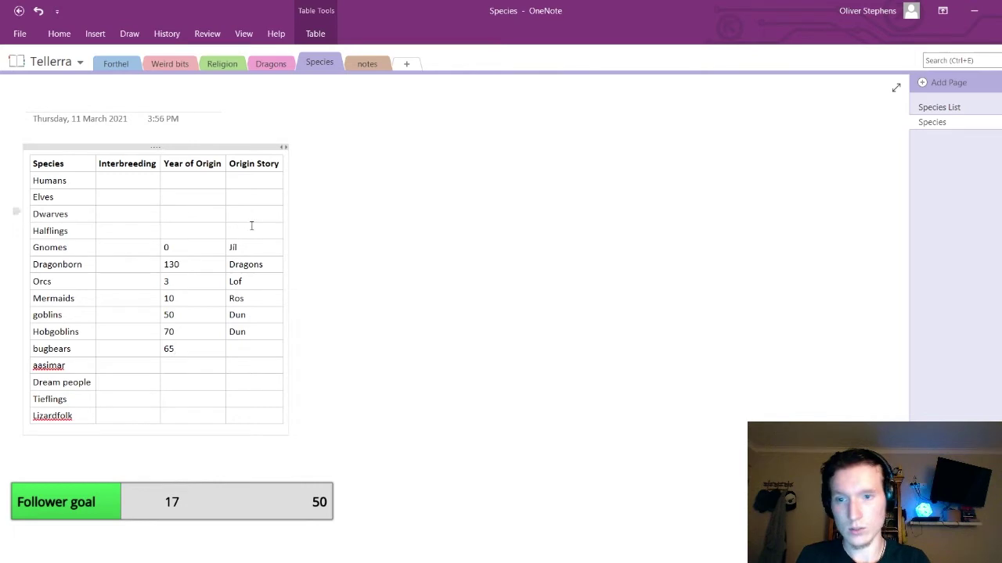
pyautogui.click(258, 348)
pyautogui.write('Lof')
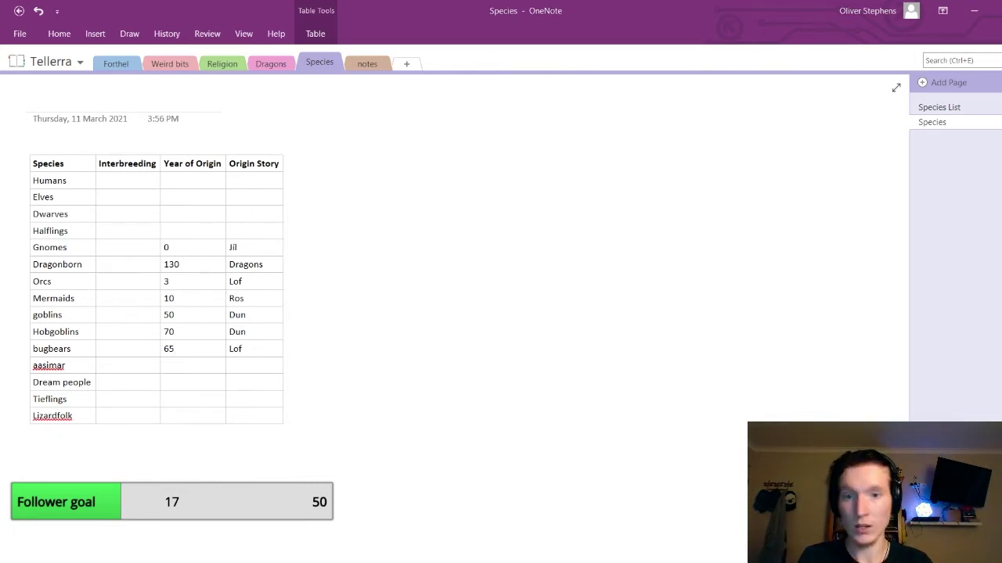
pyautogui.click(465, 521)
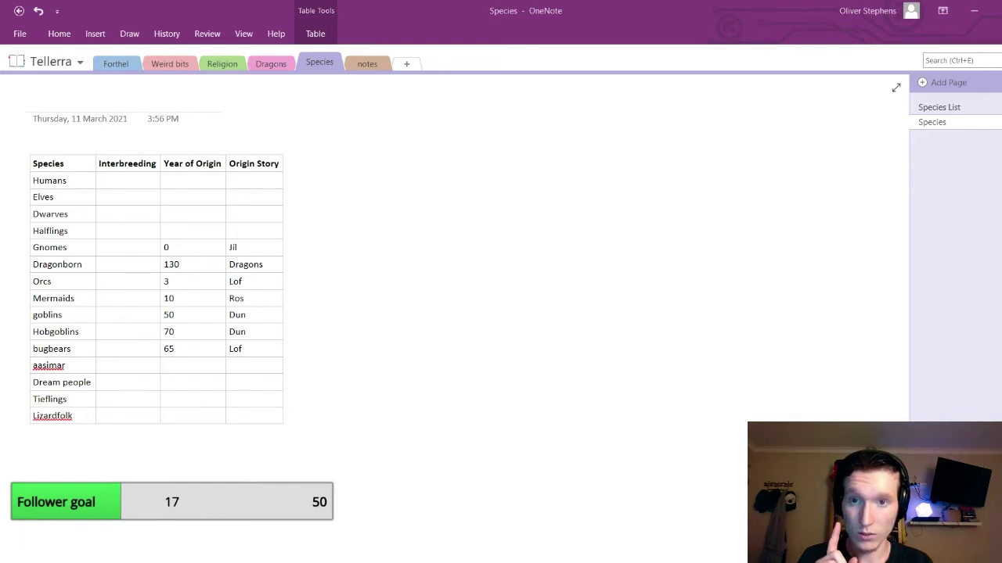
# Recheck the deities, then give Dwarves origin story Erth and year of origin 125
pyautogui.click(212, 68)
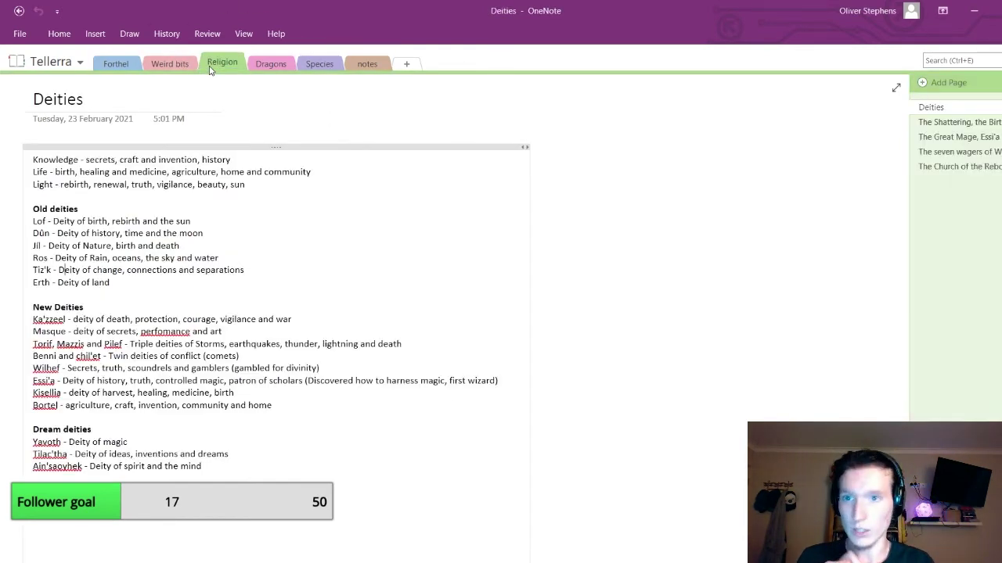
pyautogui.click(316, 67)
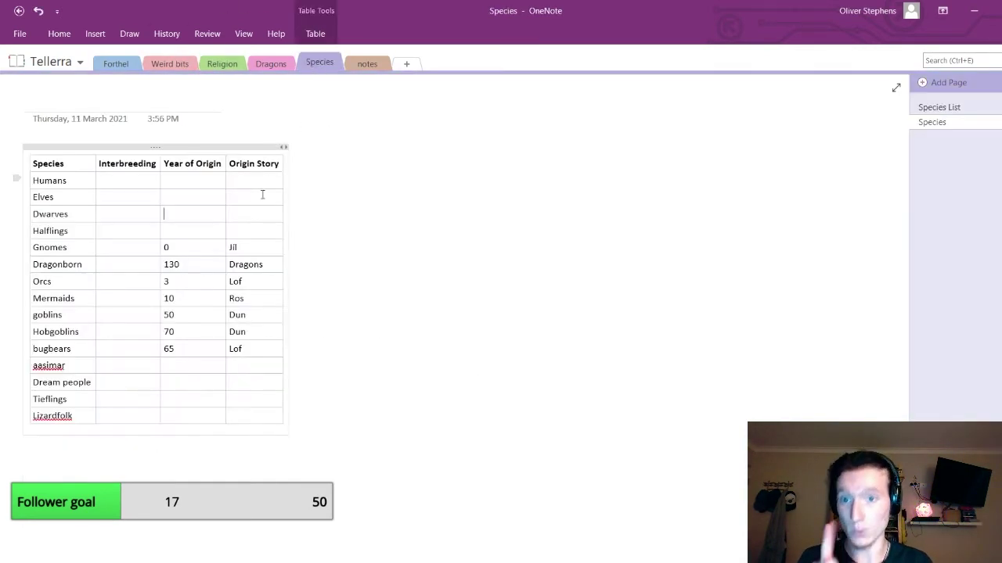
pyautogui.click(250, 216)
pyautogui.write('Erth')
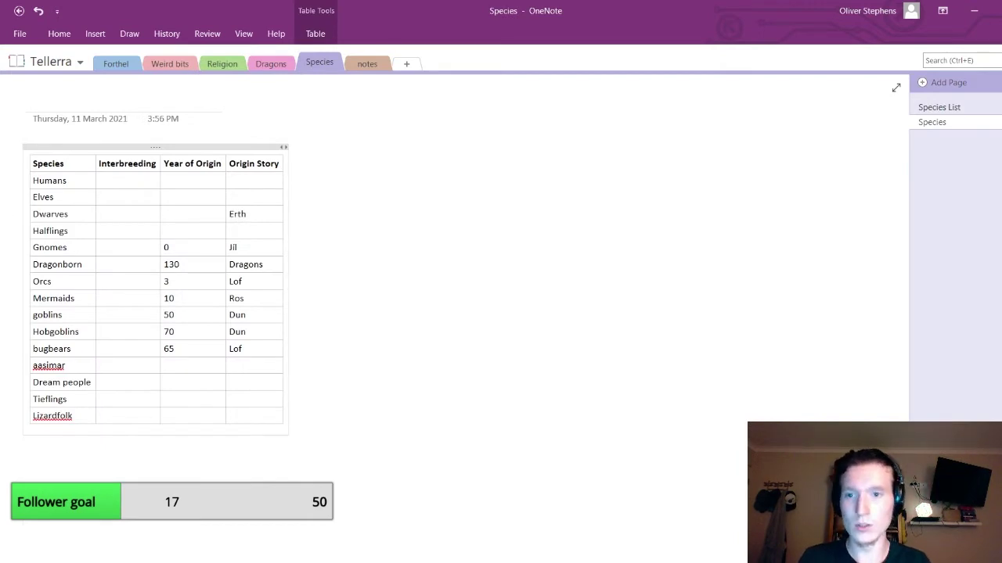
pyautogui.click(207, 219)
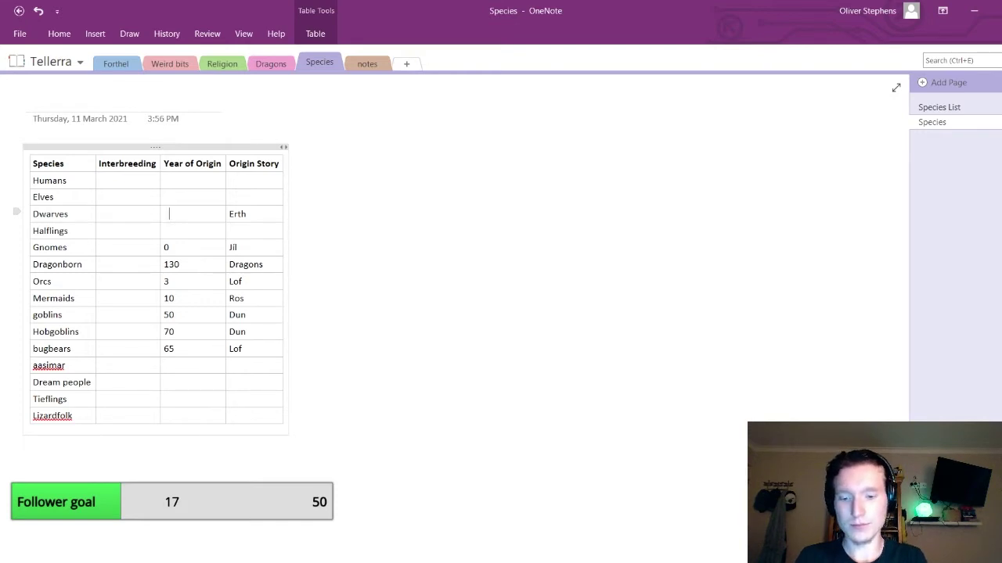
pyautogui.write('125')
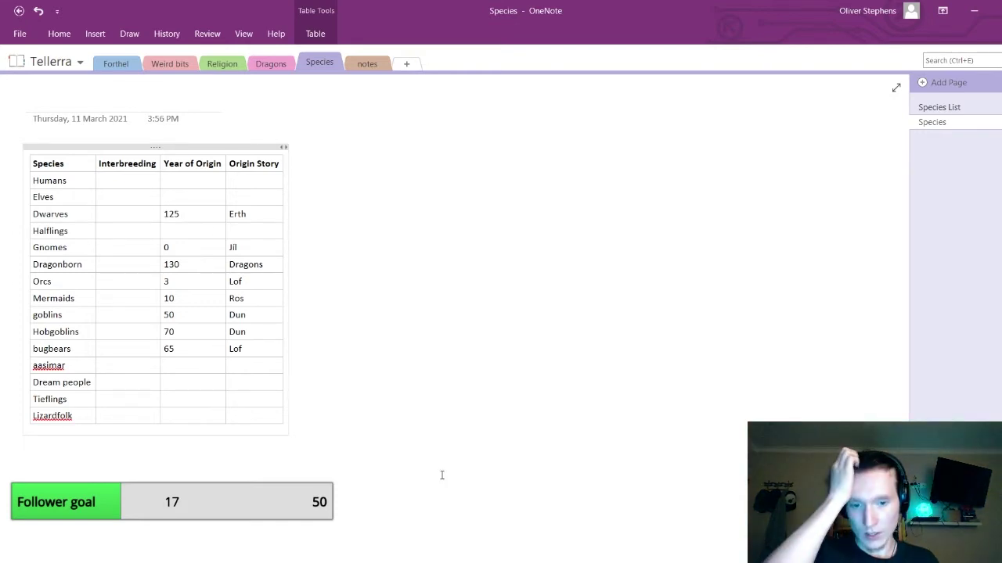
pyautogui.click(441, 475)
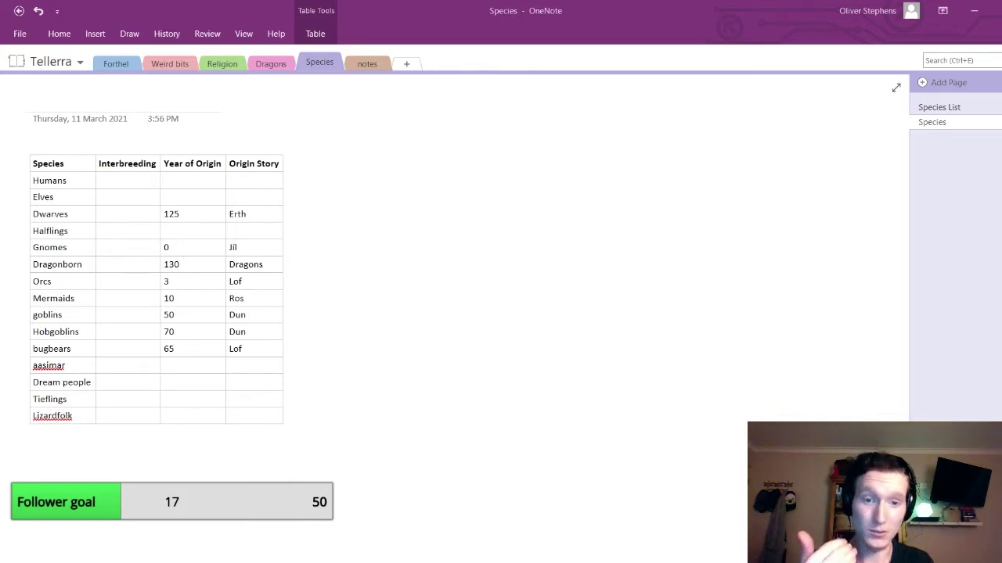
pyautogui.click(178, 214)
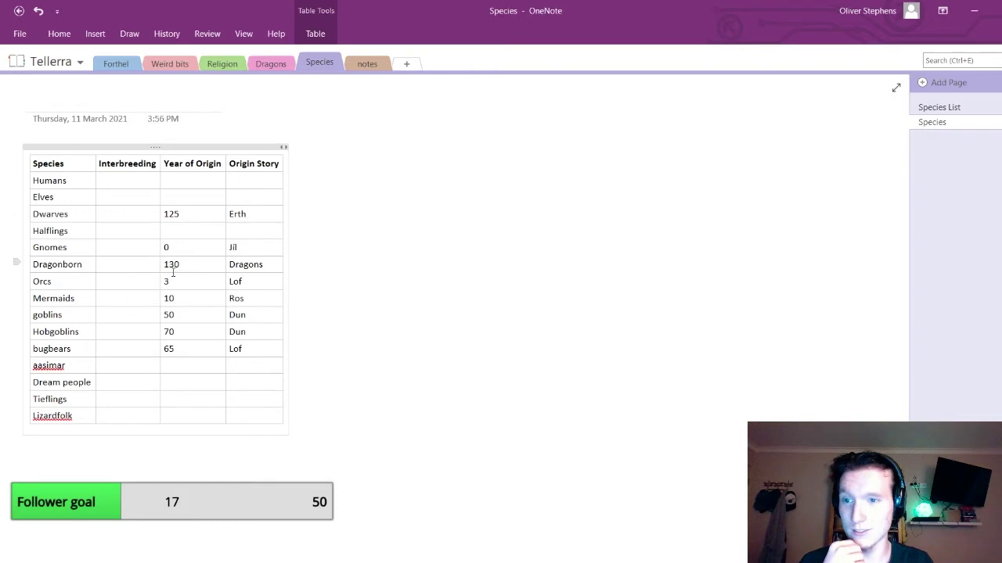
pyautogui.click(192, 414)
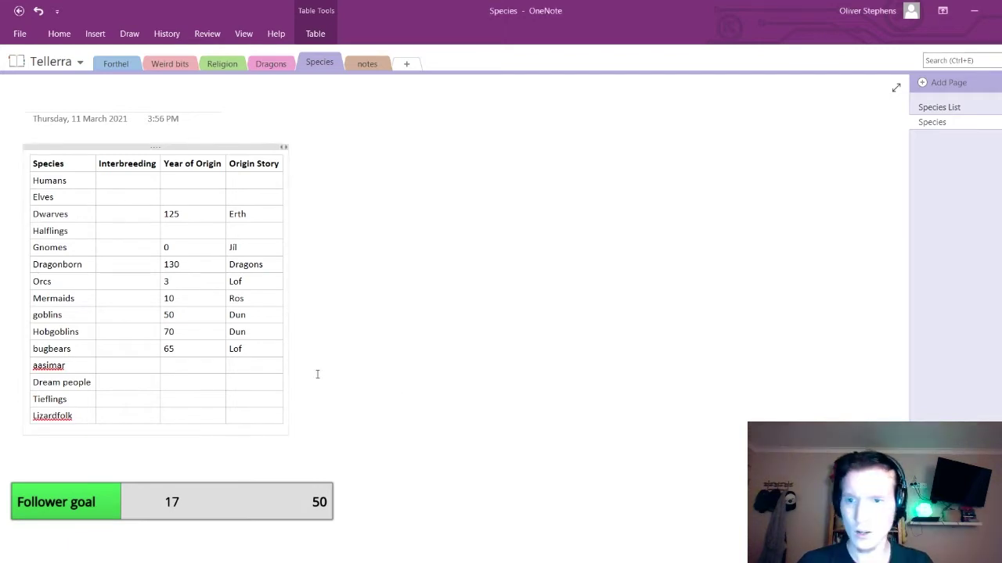
pyautogui.click(199, 412)
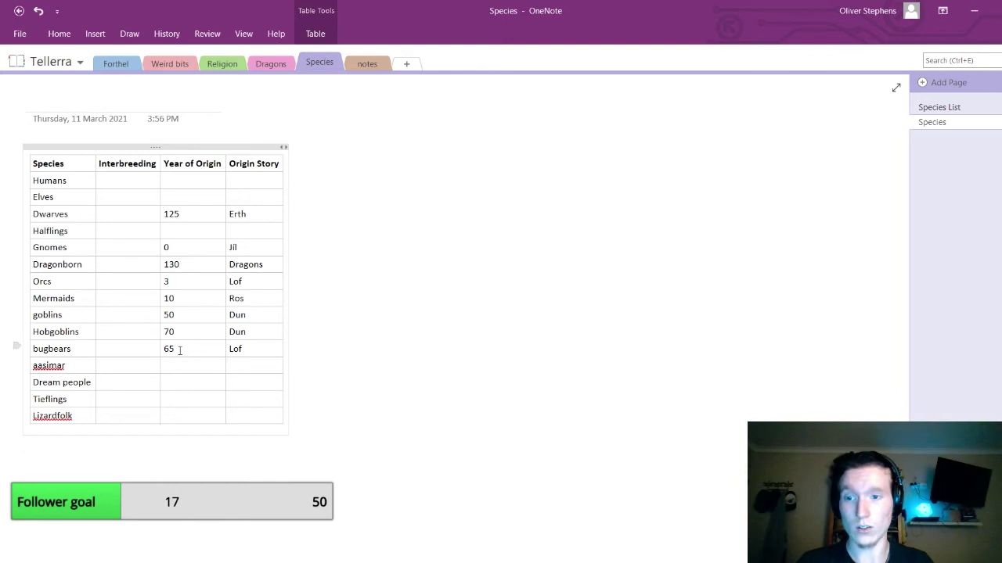
pyautogui.click(222, 63)
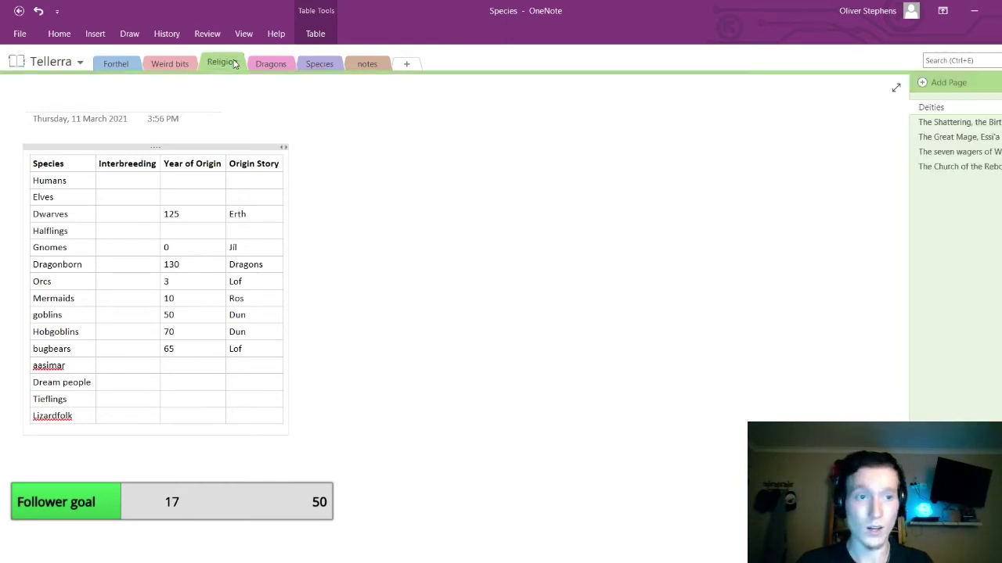
pyautogui.click(950, 139)
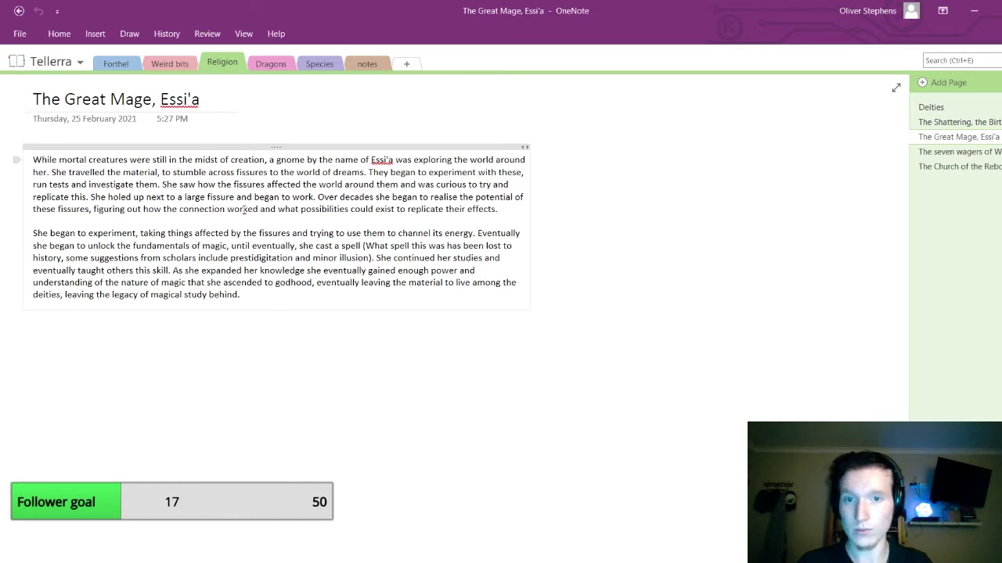
pyautogui.hotkey('ctrl', 'Tab')
pyautogui.hotkey('ctrl', 'Tab')
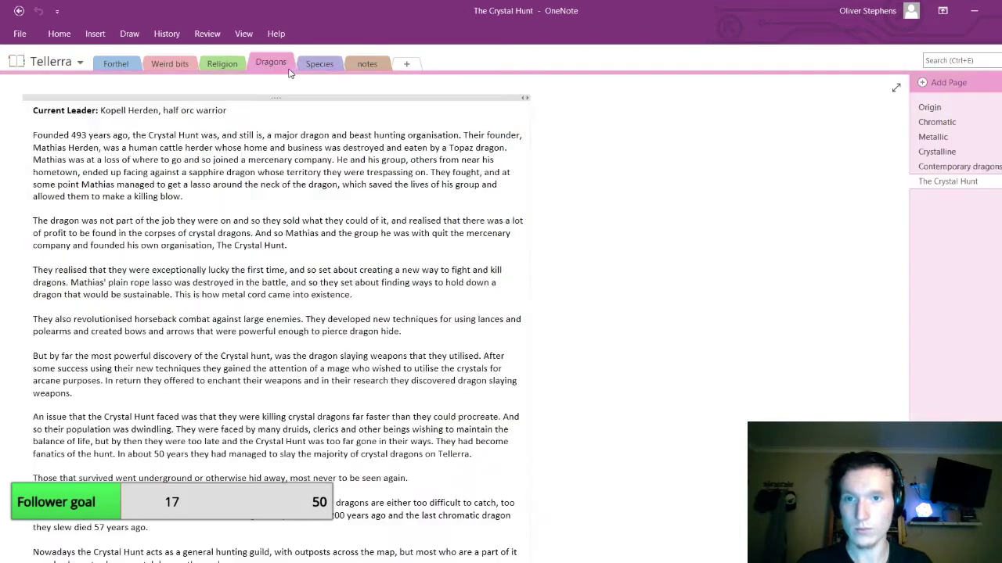
pyautogui.click(221, 63)
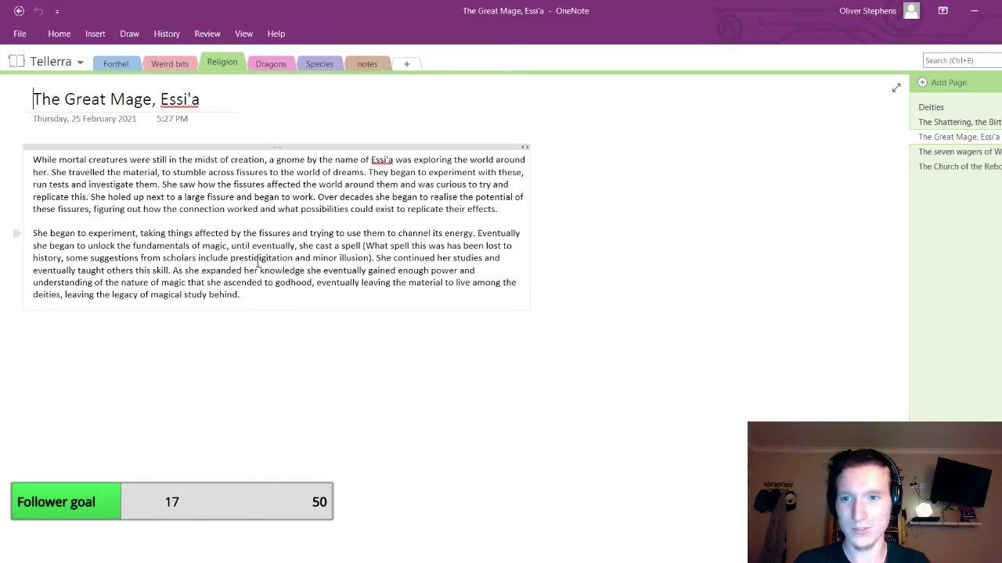
pyautogui.click(296, 65)
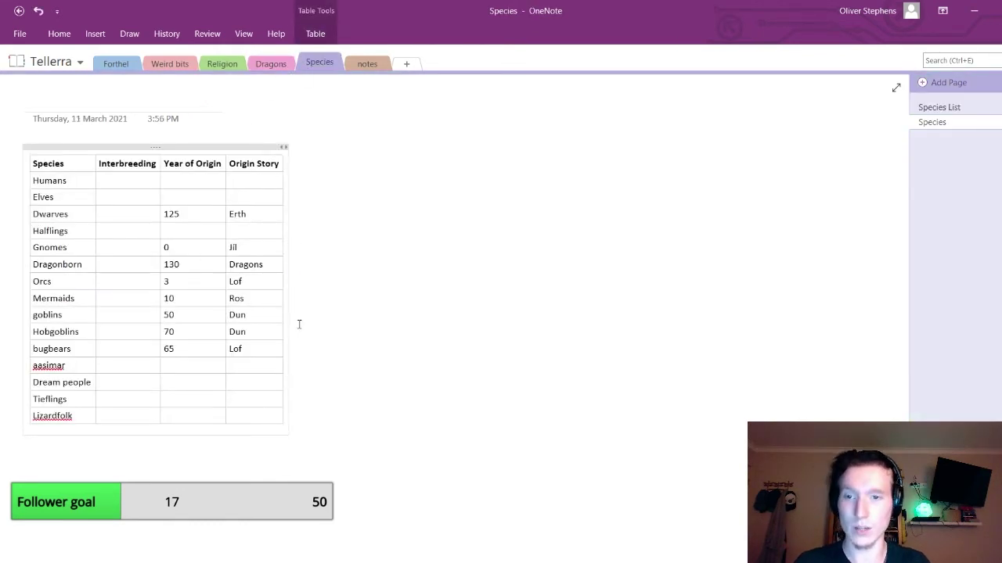
pyautogui.click(222, 64)
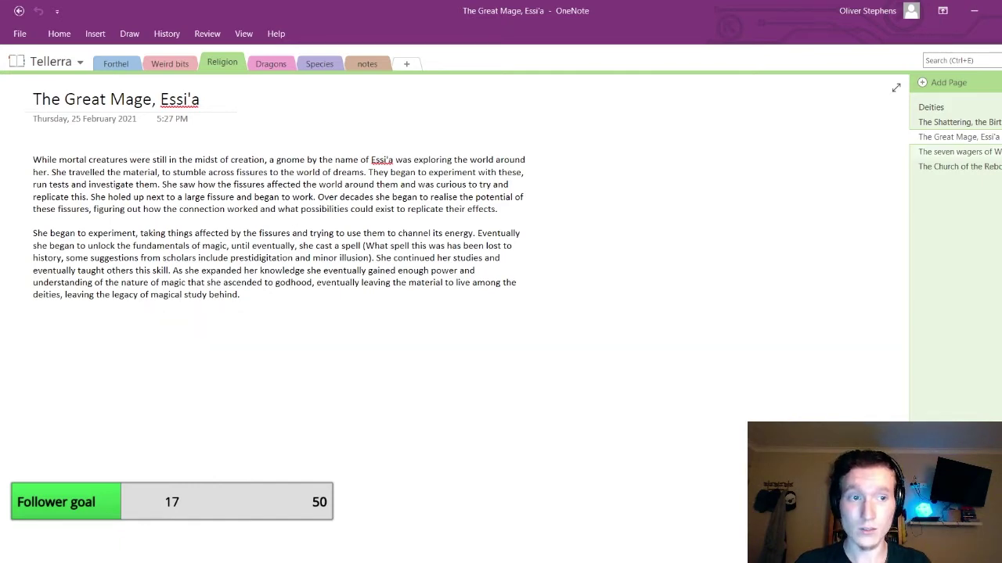
pyautogui.click(959, 152)
pyautogui.hotkey('ctrl', 'pagedown')
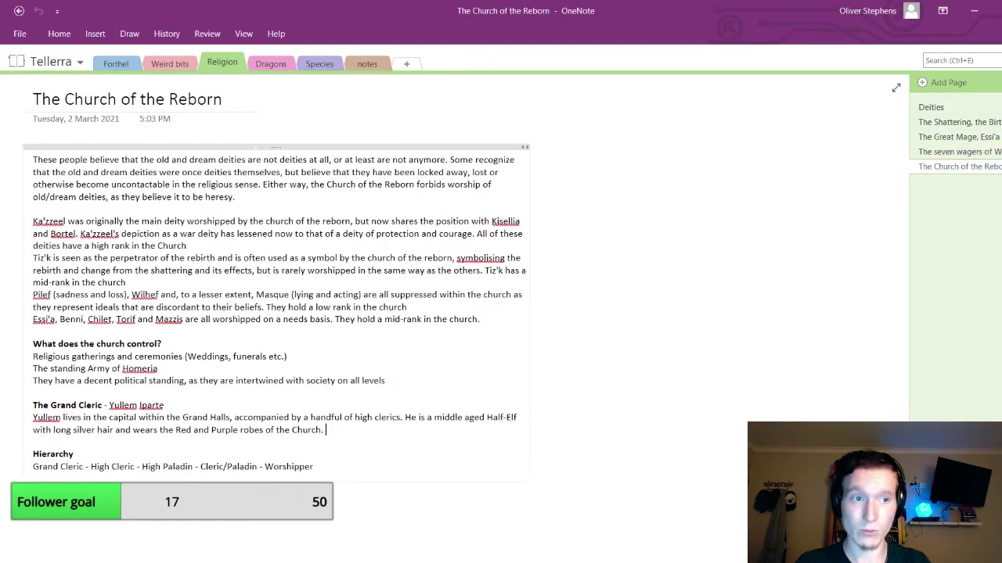
pyautogui.hotkey('ctrl', 'pageup')
pyautogui.hotkey('ctrl', 'pageup')
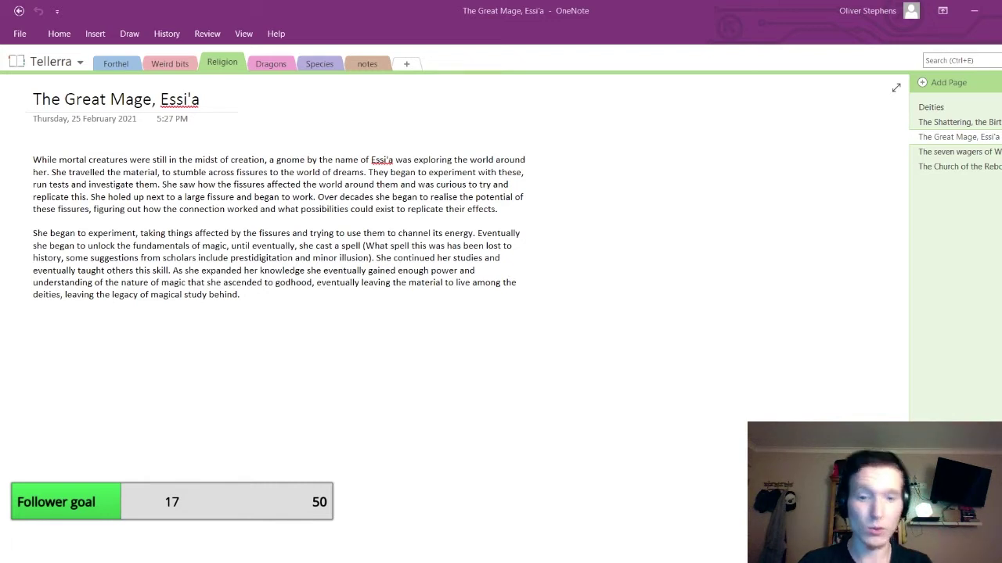
pyautogui.click(320, 66)
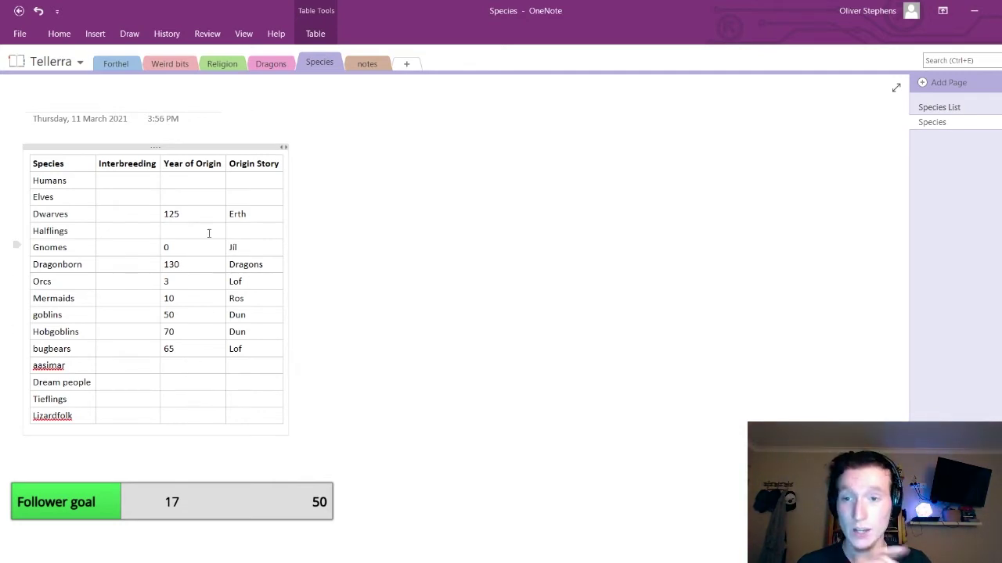
pyautogui.click(193, 181)
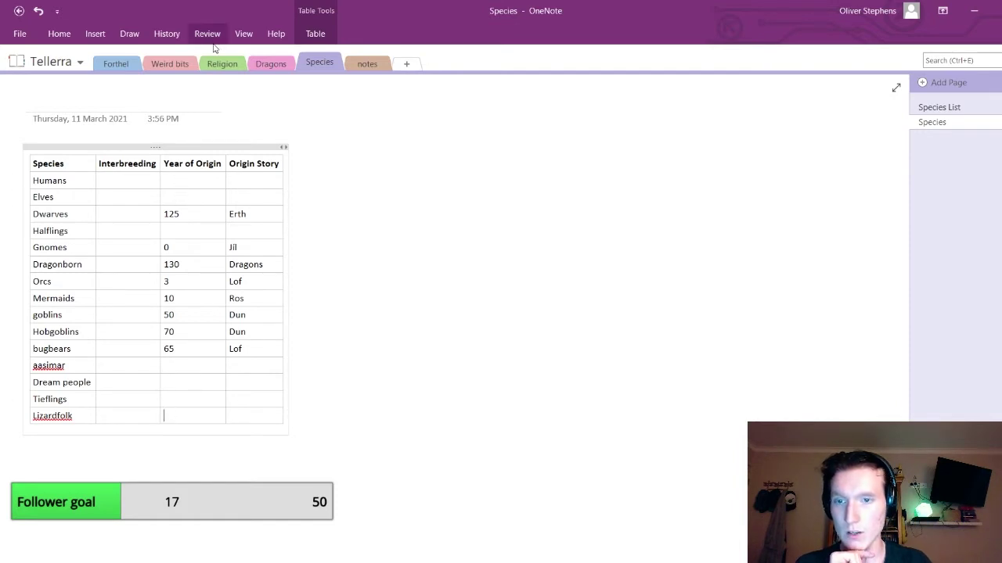
pyautogui.click(225, 66)
pyautogui.click(251, 67)
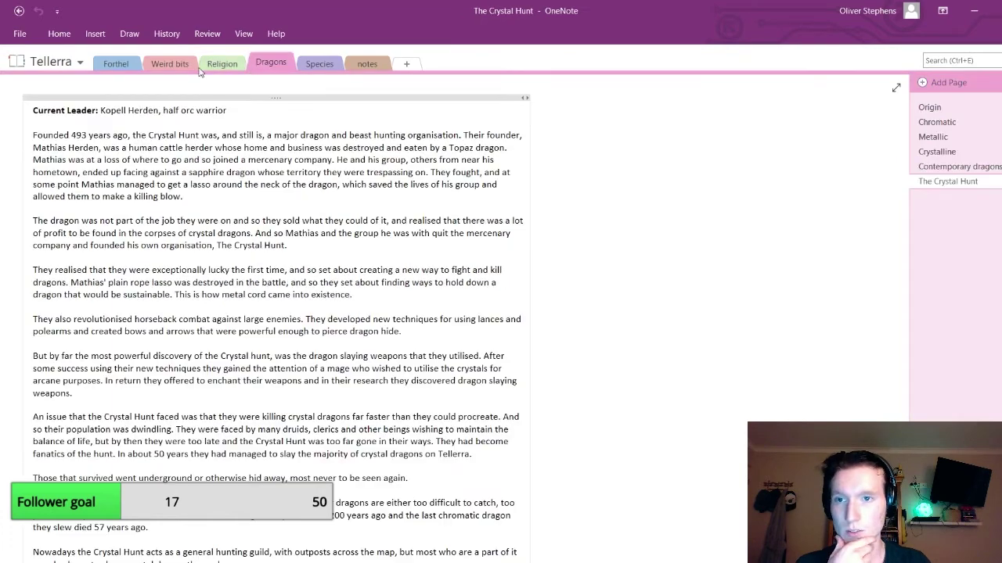
pyautogui.click(178, 62)
pyautogui.click(241, 67)
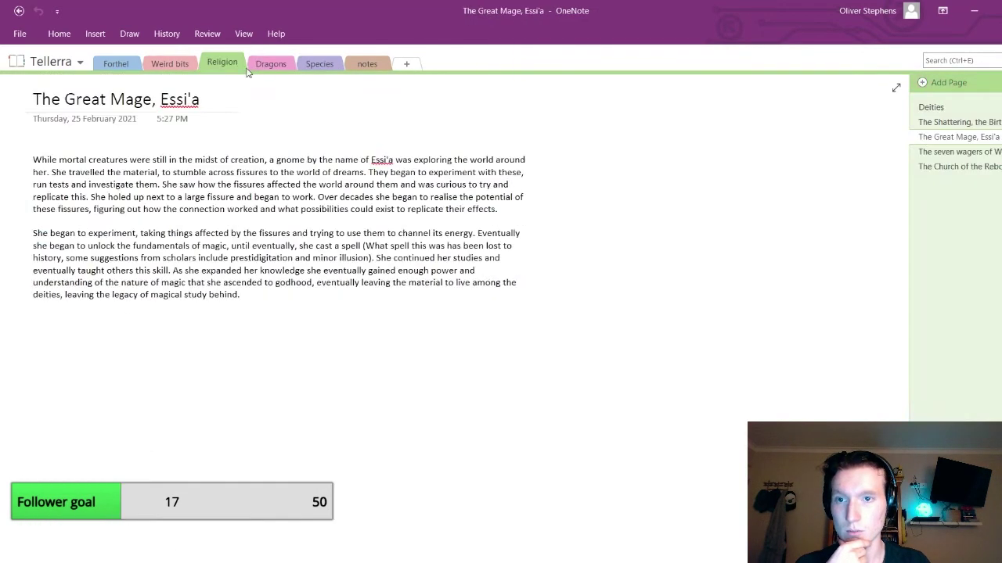
pyautogui.click(978, 107)
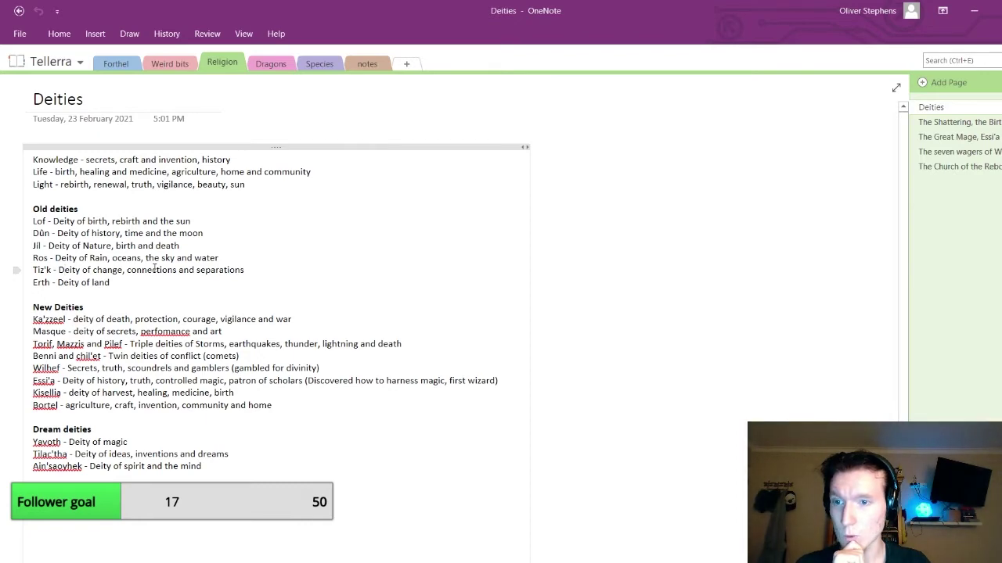
pyautogui.click(290, 69)
pyautogui.click(218, 65)
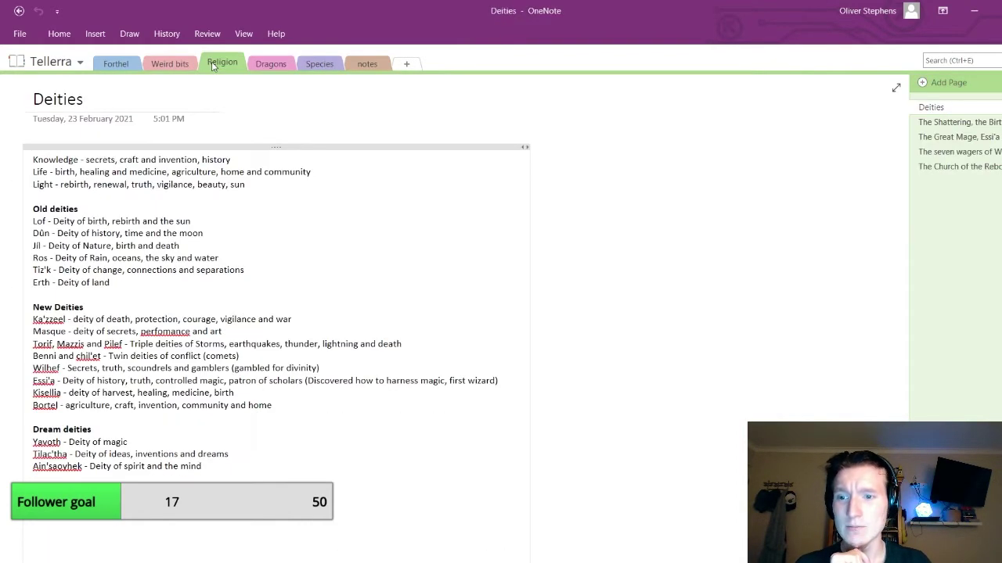
pyautogui.click(310, 63)
# Type Bortel as the Lizardfolk origin story and 213 as its year, fixing a mistyped 215
pyautogui.click(251, 416)
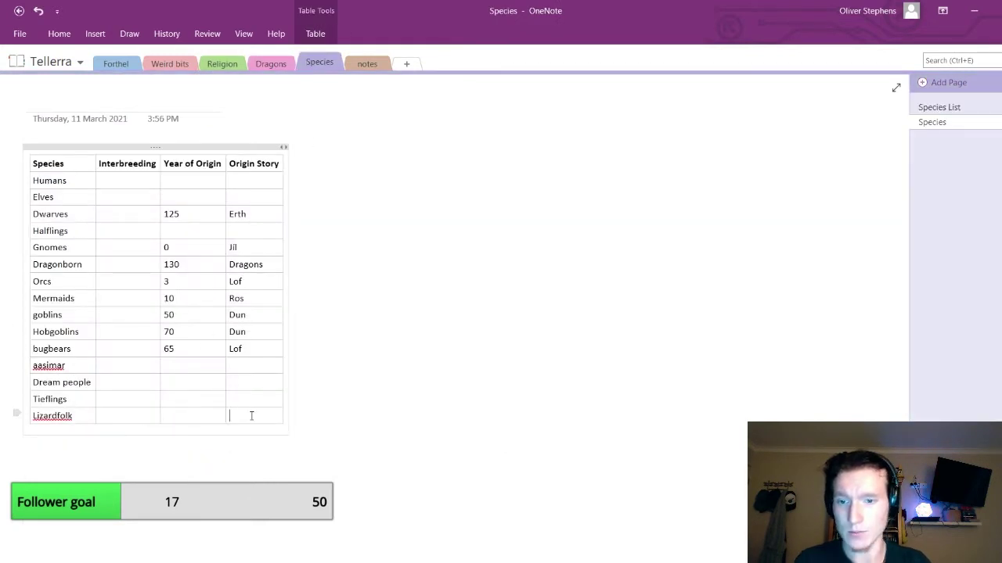
pyautogui.write('Bortell')
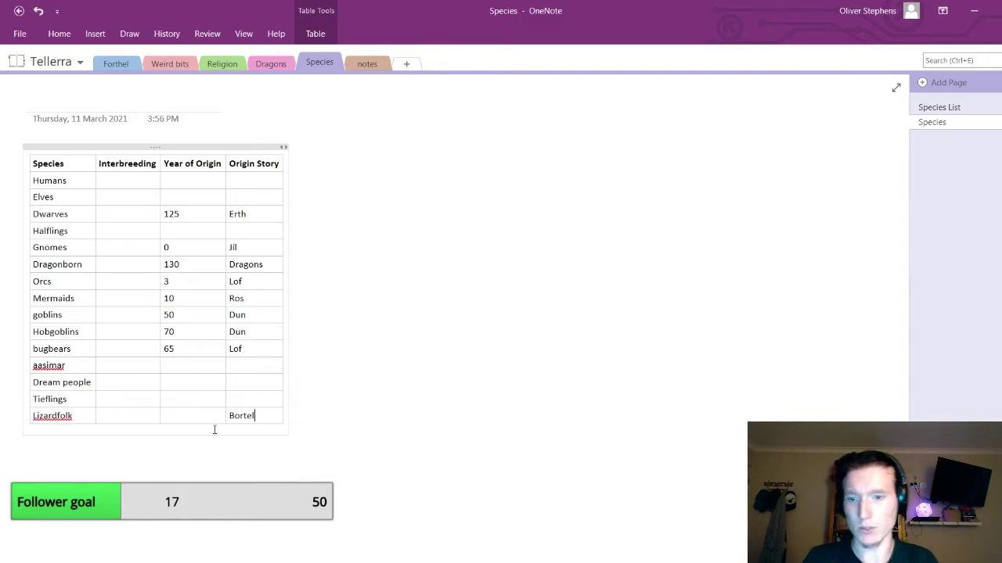
pyautogui.click(192, 418)
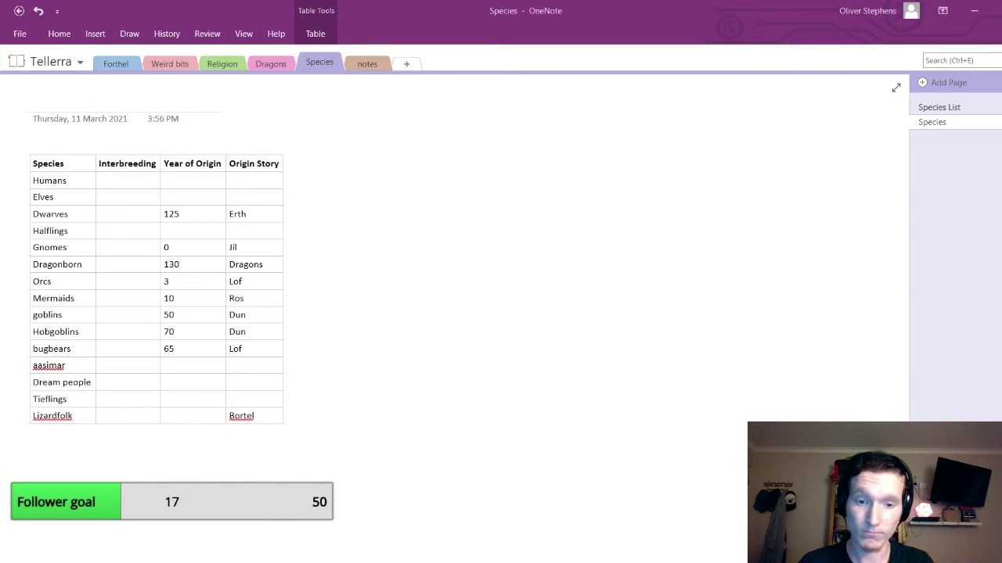
pyautogui.click(163, 415)
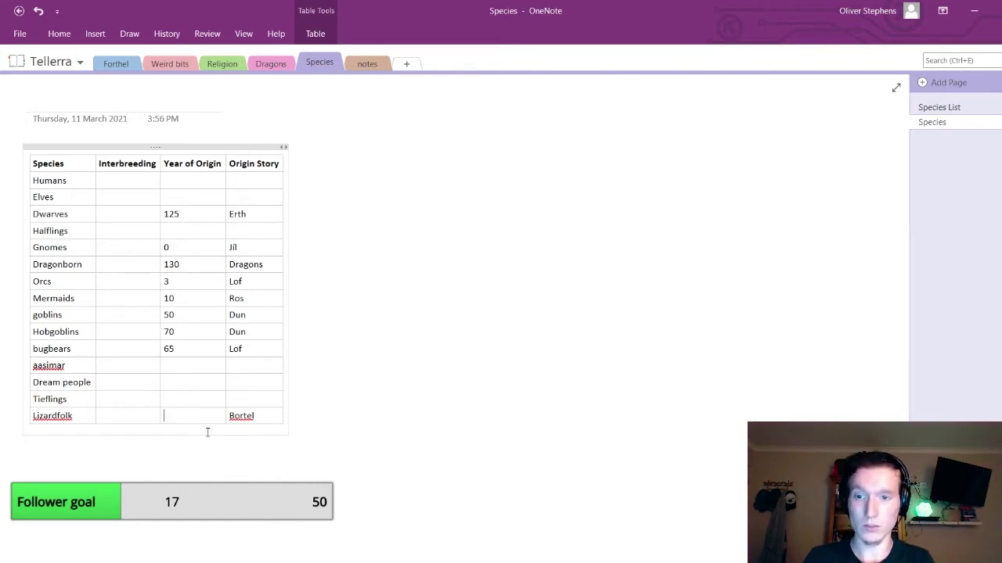
pyautogui.write('2')
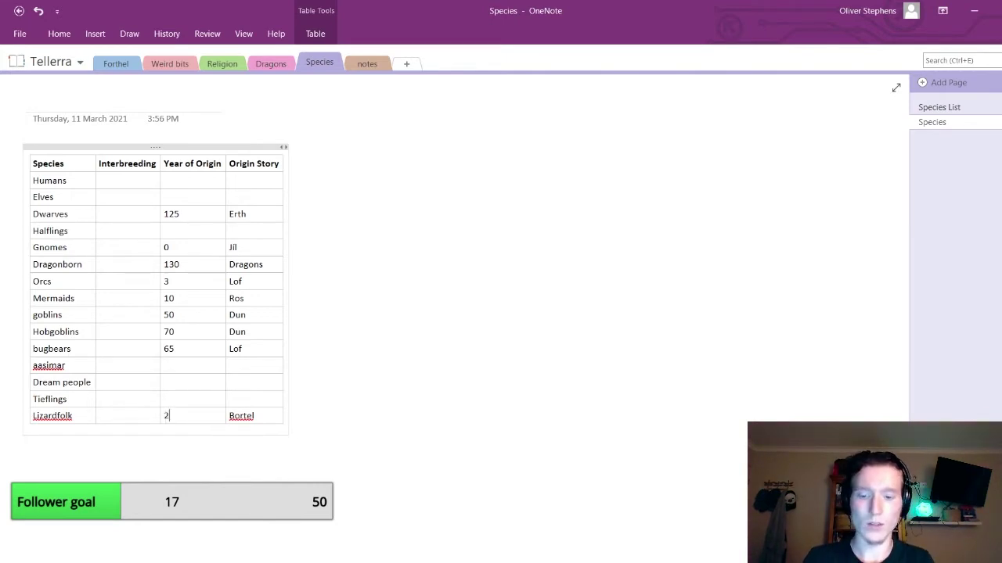
pyautogui.write('15')
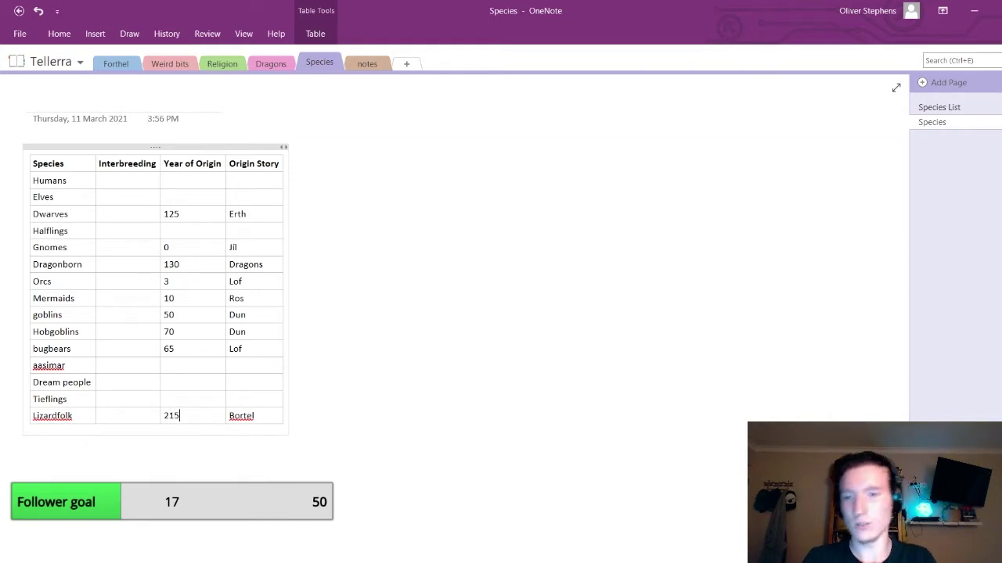
pyautogui.press('BackSpace')
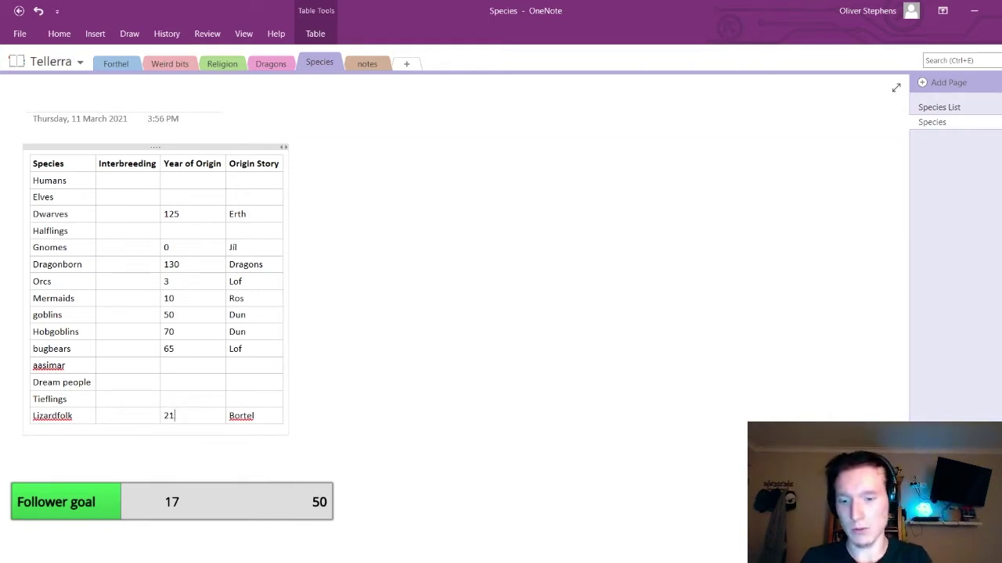
pyautogui.write('3')
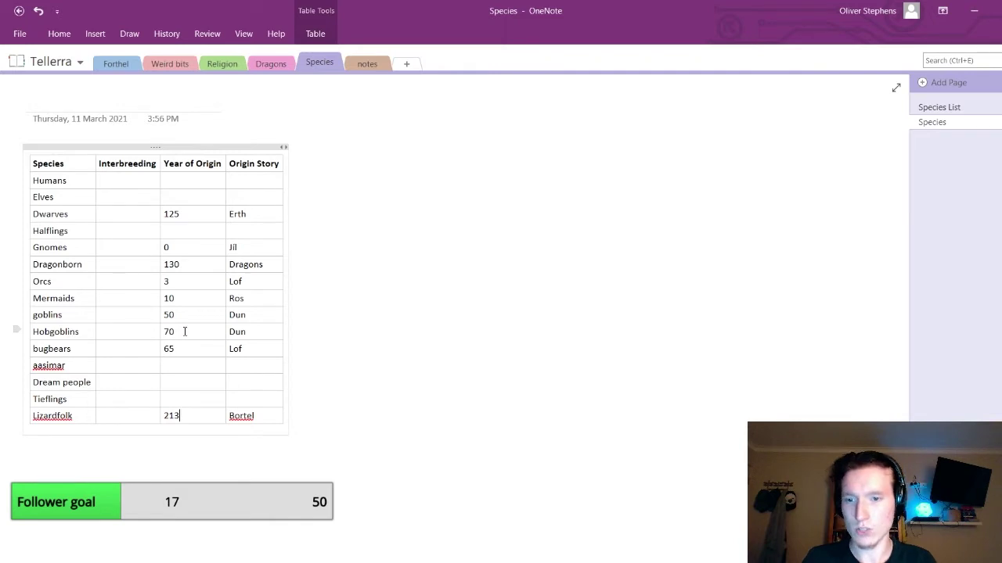
# Change the Hobgoblins year of origin to 72 and adjust Dragonborn's last digit
pyautogui.click(185, 332)
pyautogui.press('BackSpace')
pyautogui.write('2')
pyautogui.click(195, 349)
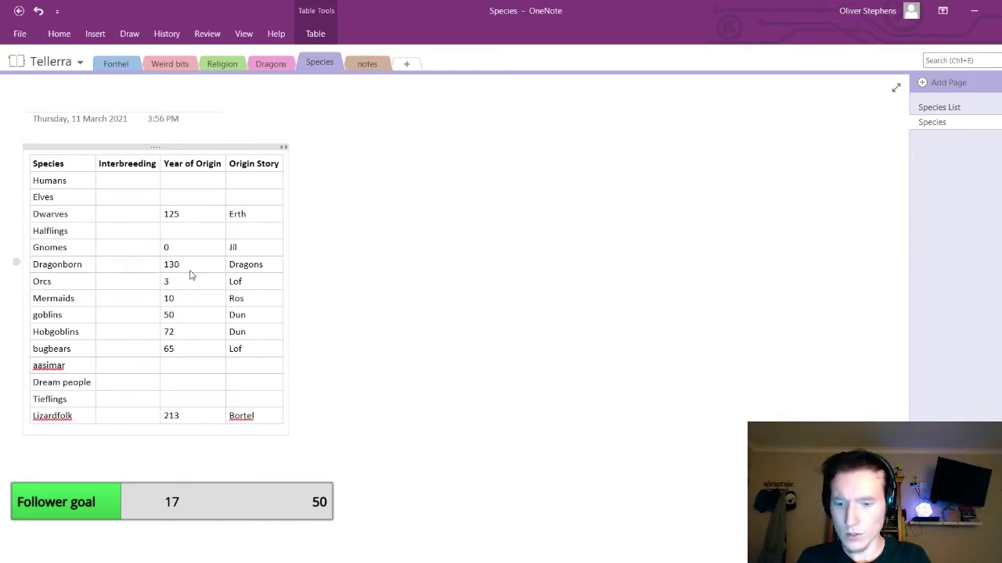
pyautogui.press('BackSpace')
pyautogui.write('4')
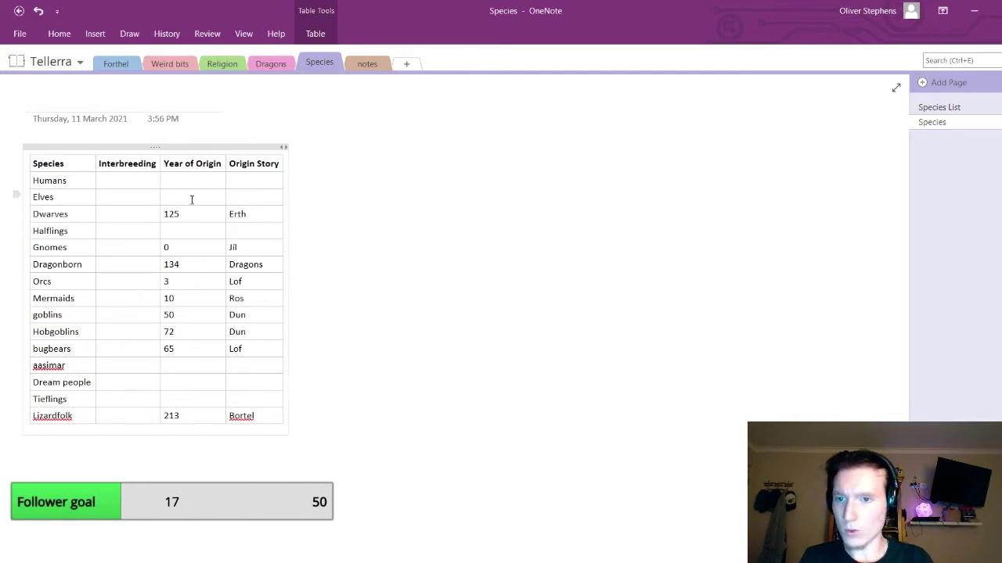
# Correct the Dwarves year to 127 and the Dragonborn year to 131
pyautogui.click(198, 216)
pyautogui.press('BackSpace')
pyautogui.write('7')
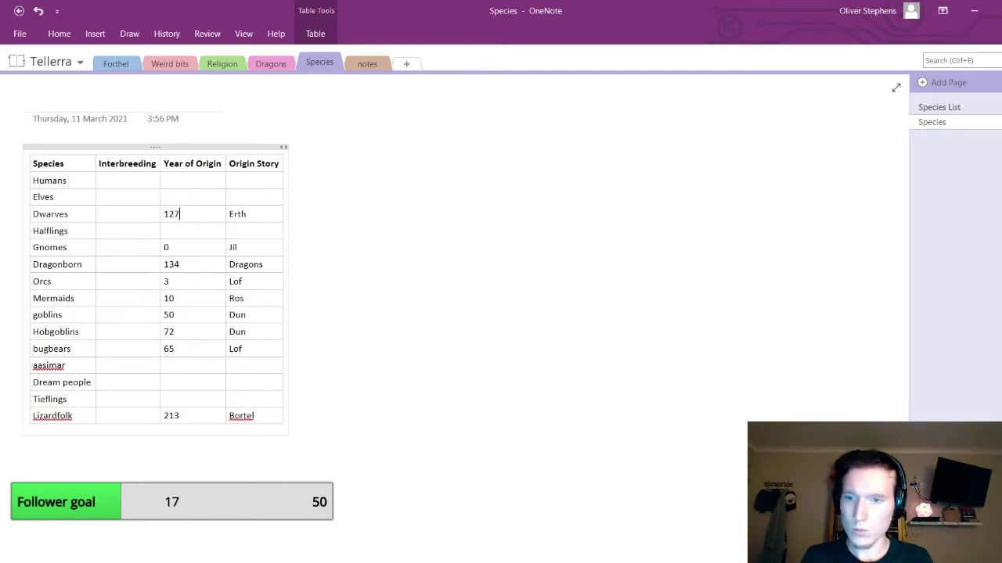
pyautogui.click(191, 270)
pyautogui.press('BackSpace')
pyautogui.write('1')
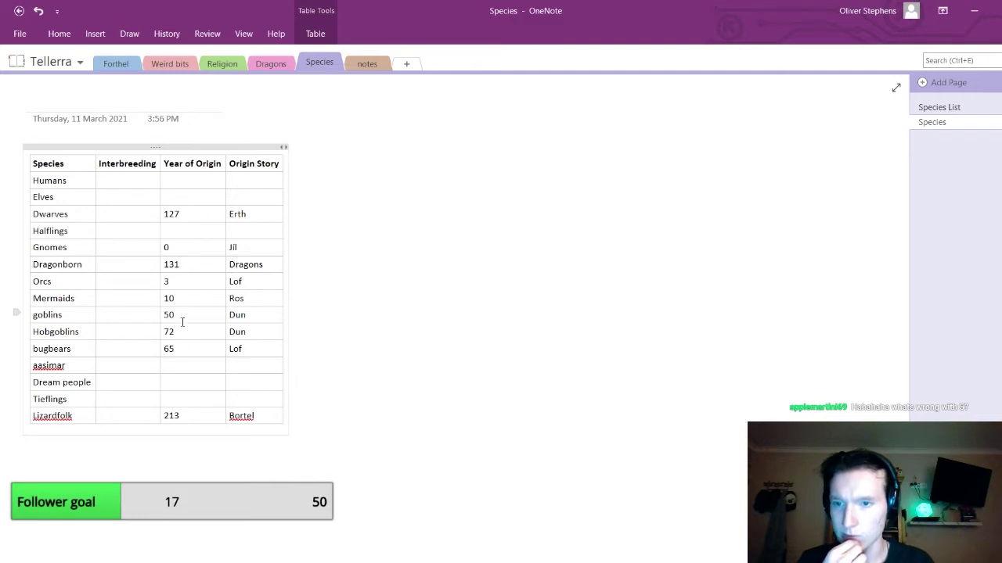
pyautogui.press('Down')
pyautogui.press('Down')
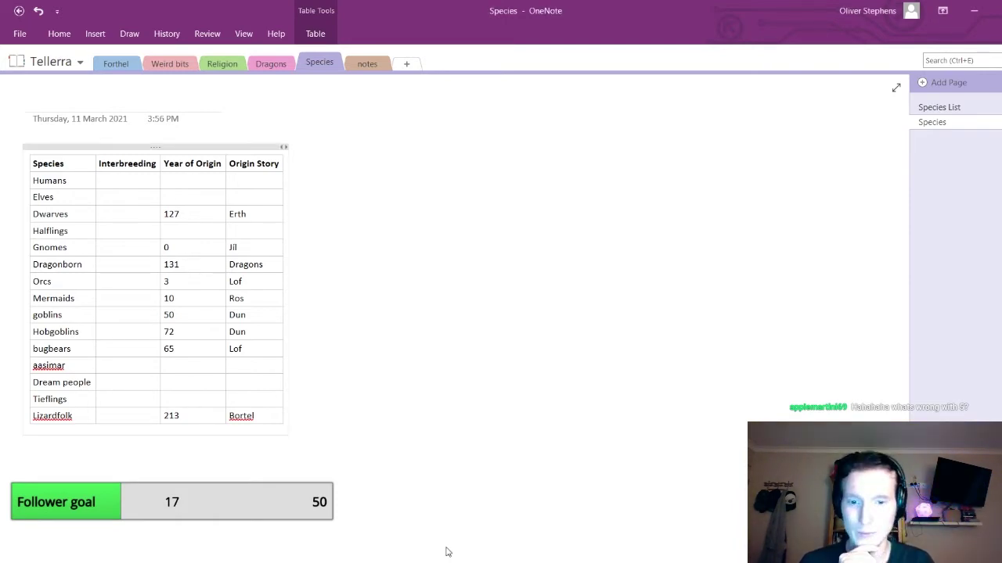
pyautogui.click(196, 418)
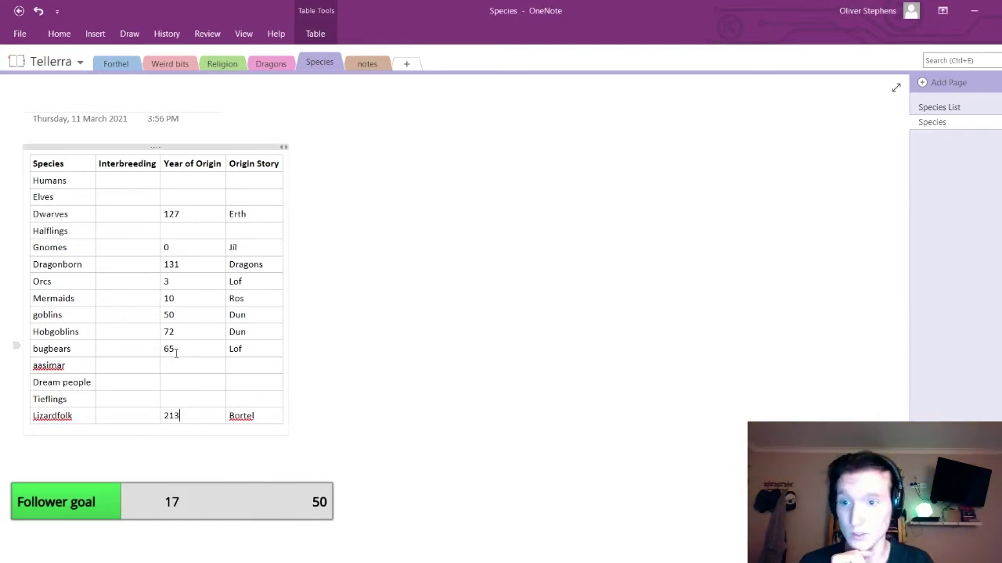
pyautogui.click(172, 186)
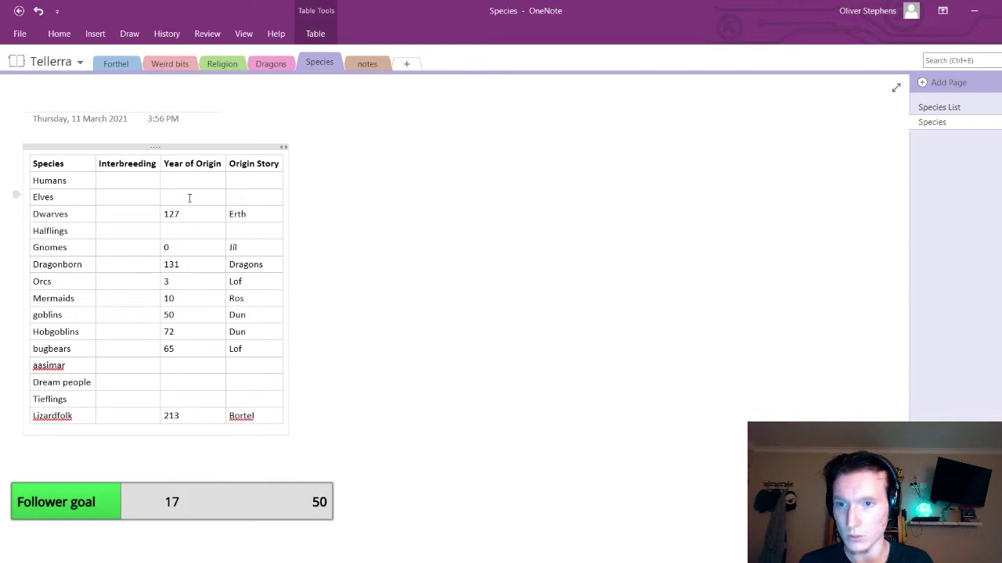
# After checking the Religion section, enter 222 as the Humans year of origin
pyautogui.click(213, 66)
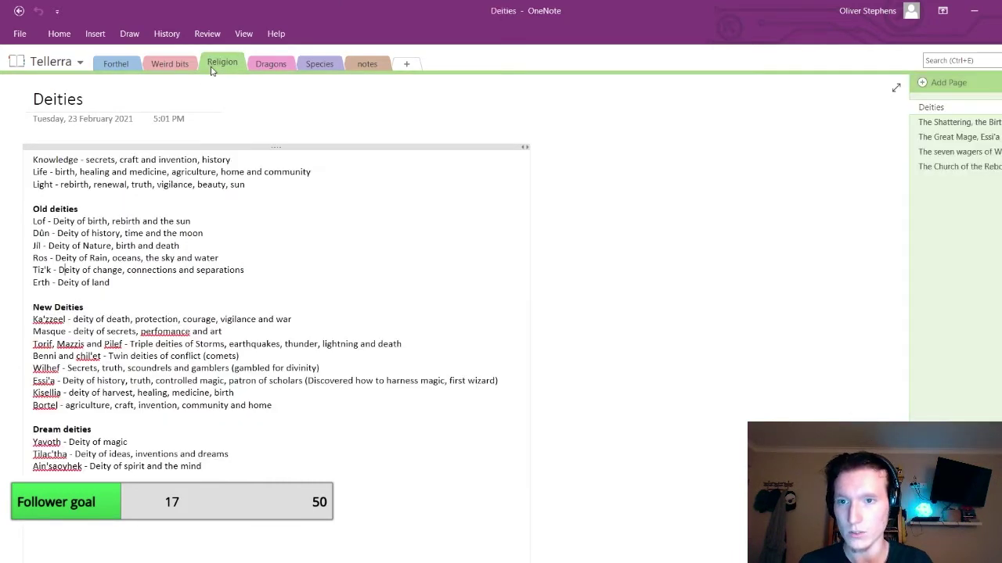
pyautogui.click(317, 66)
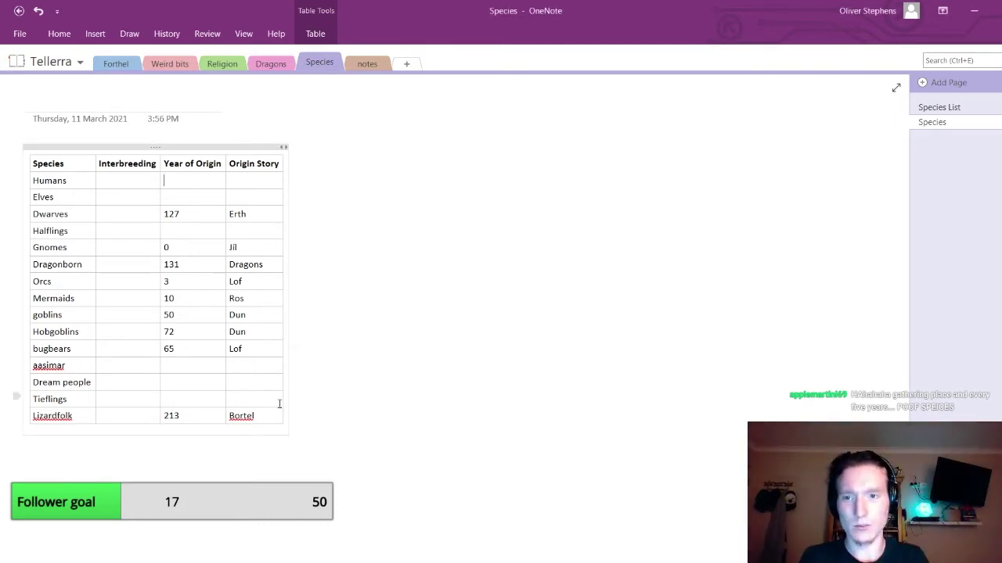
pyautogui.write('22')
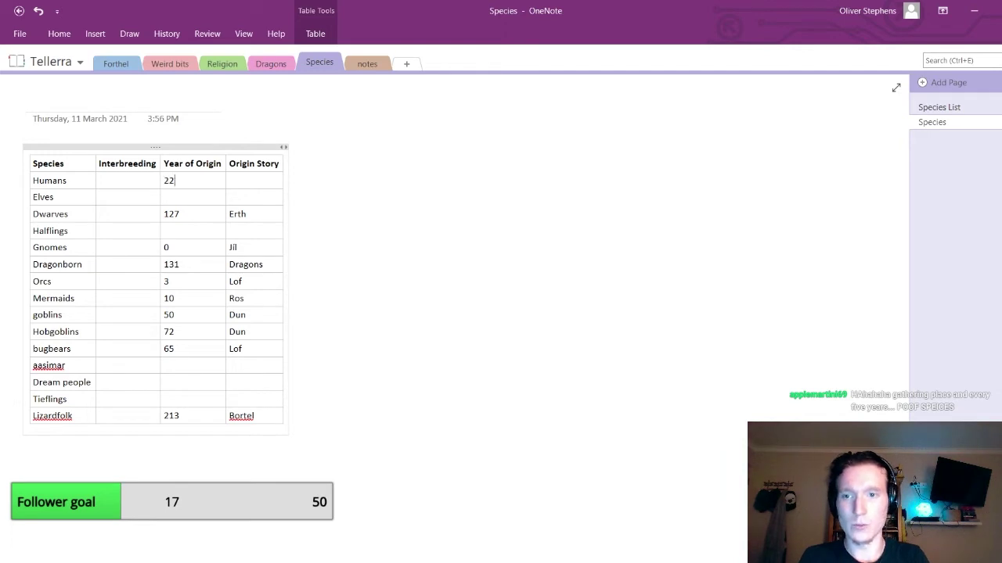
pyautogui.write('2')
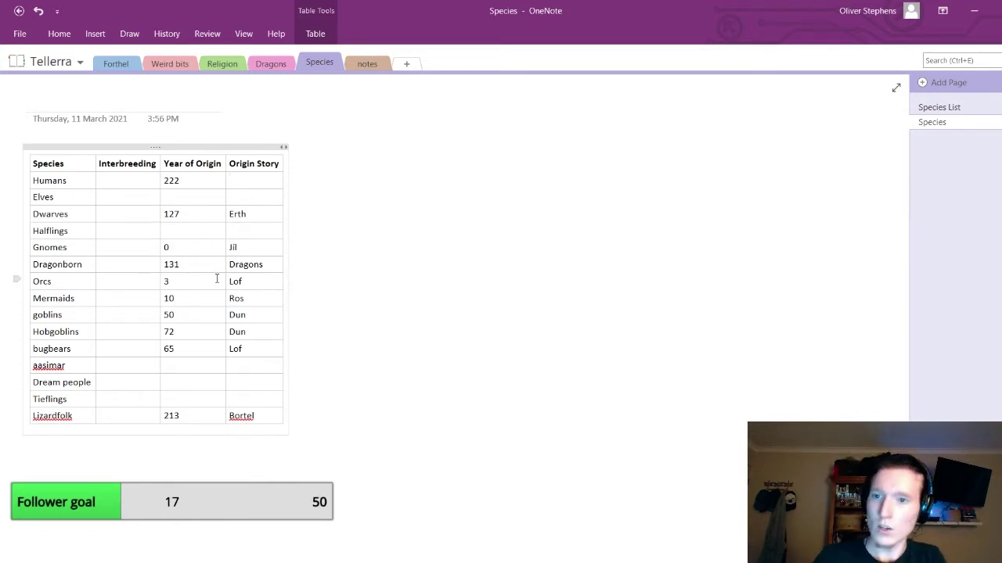
pyautogui.click(216, 65)
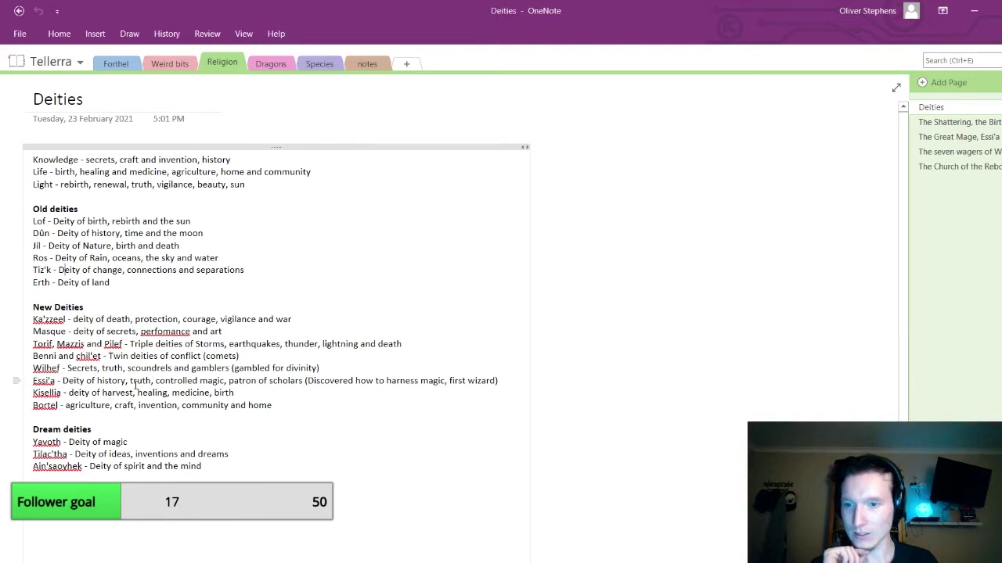
# After comparing with the Deities page, enter Essi'a as the Humans origin story
pyautogui.click(318, 65)
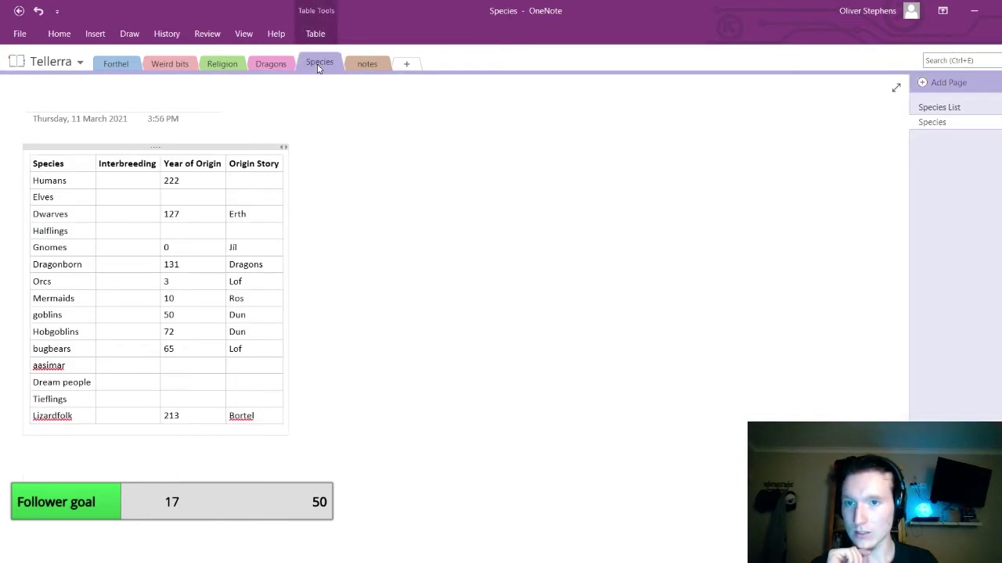
pyautogui.click(222, 64)
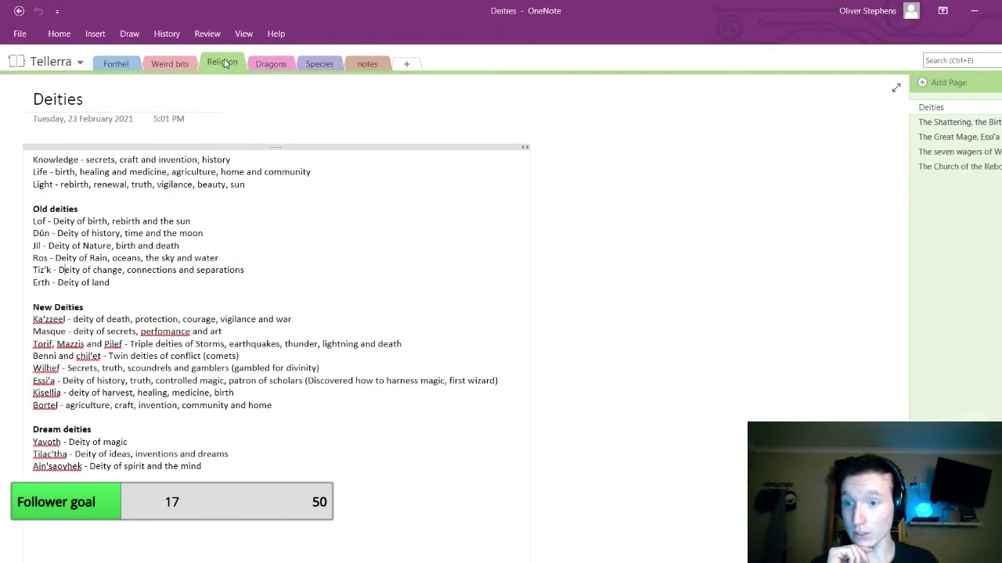
pyautogui.click(309, 63)
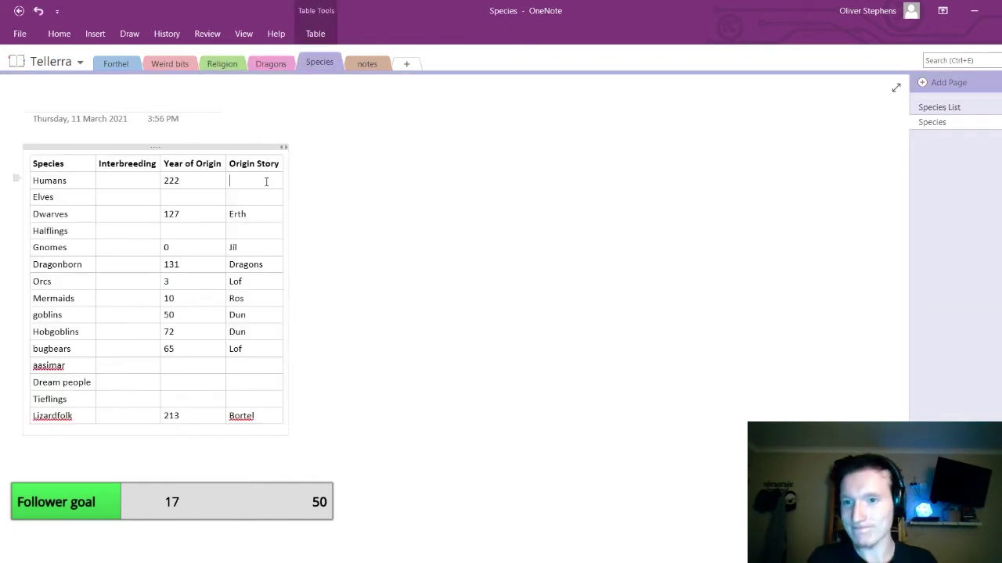
pyautogui.write('Ess')
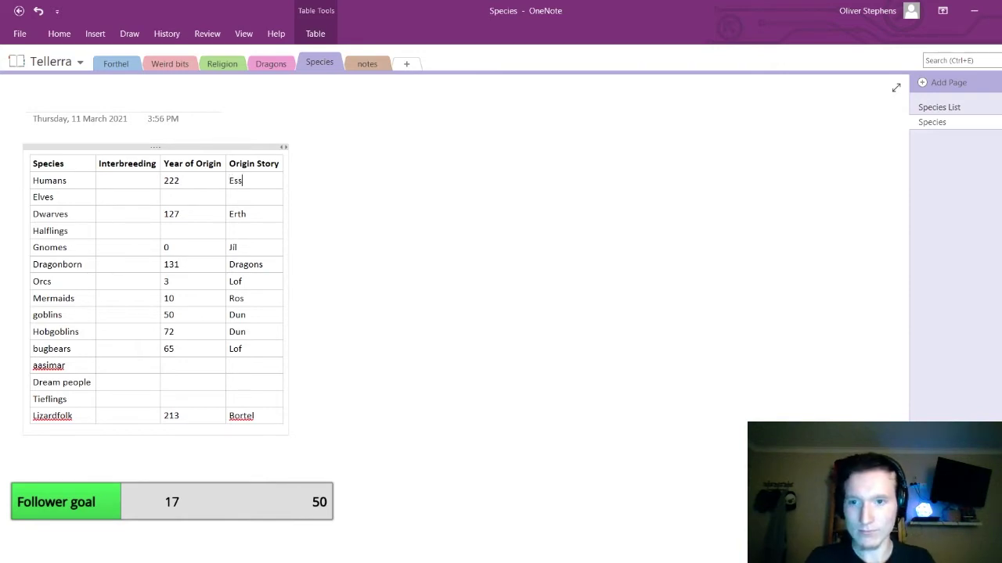
pyautogui.write("i'a")
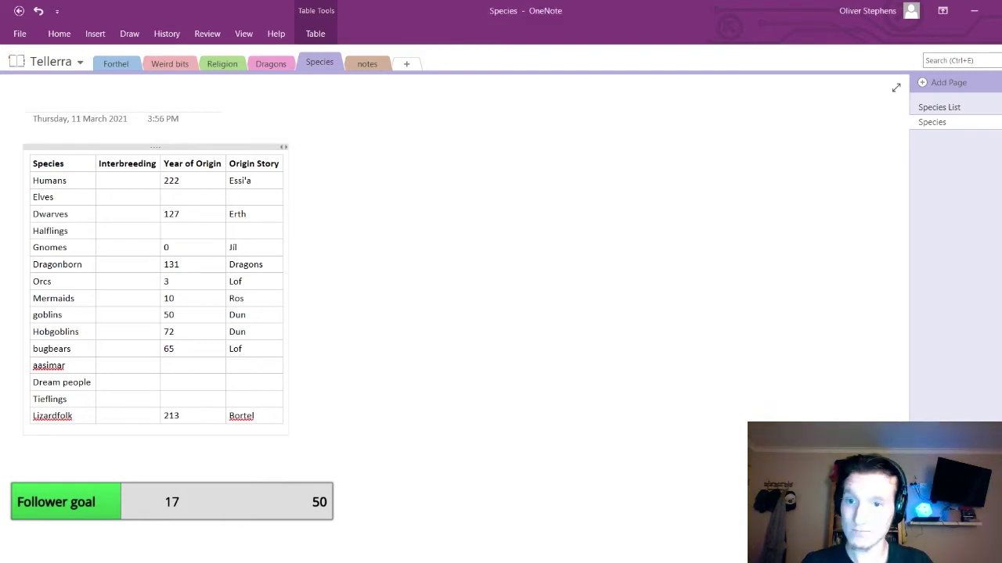
pyautogui.click(188, 196)
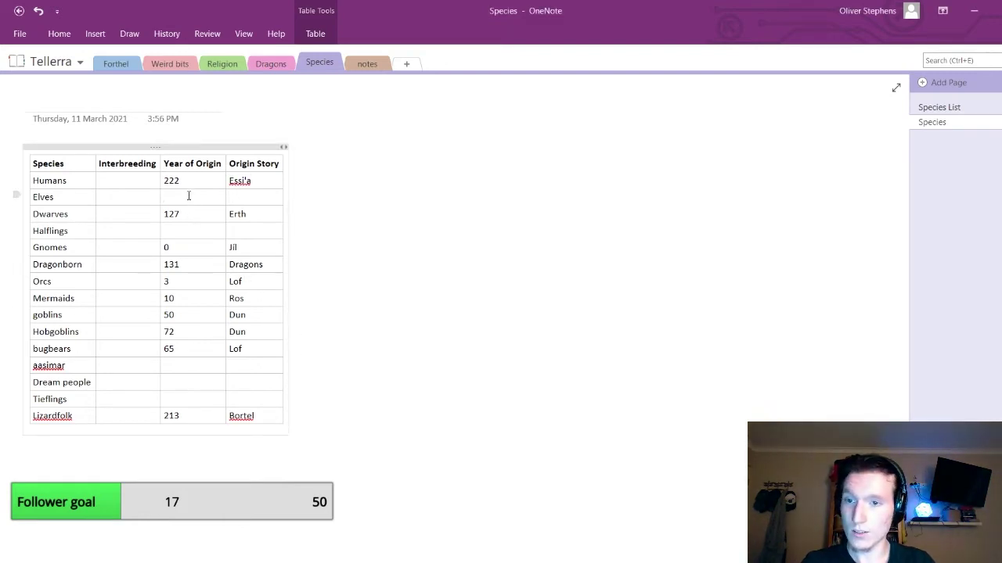
# Recheck the Bortel deity entry, then append a question mark so Humans read Essi'a?
pyautogui.click(223, 66)
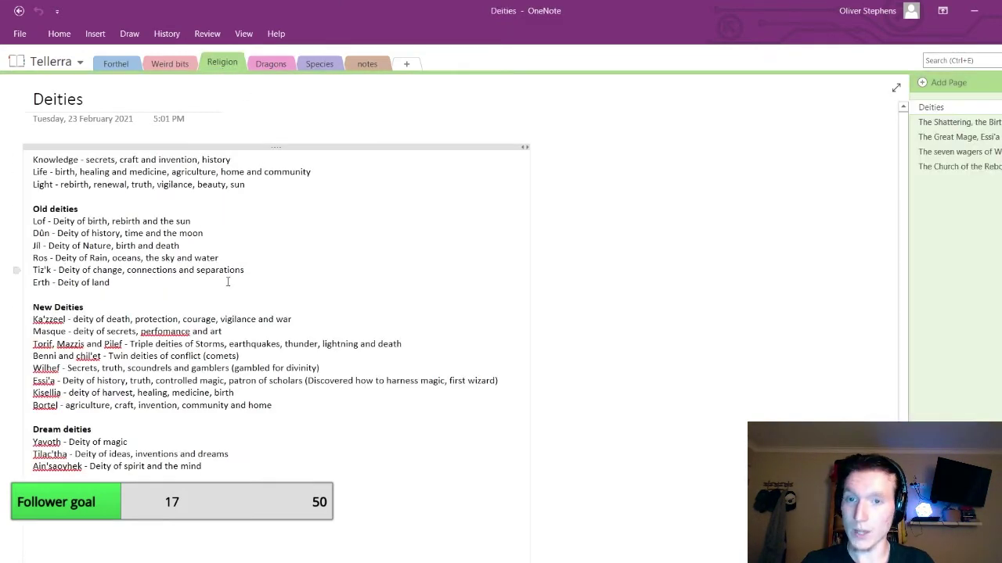
pyautogui.click(319, 66)
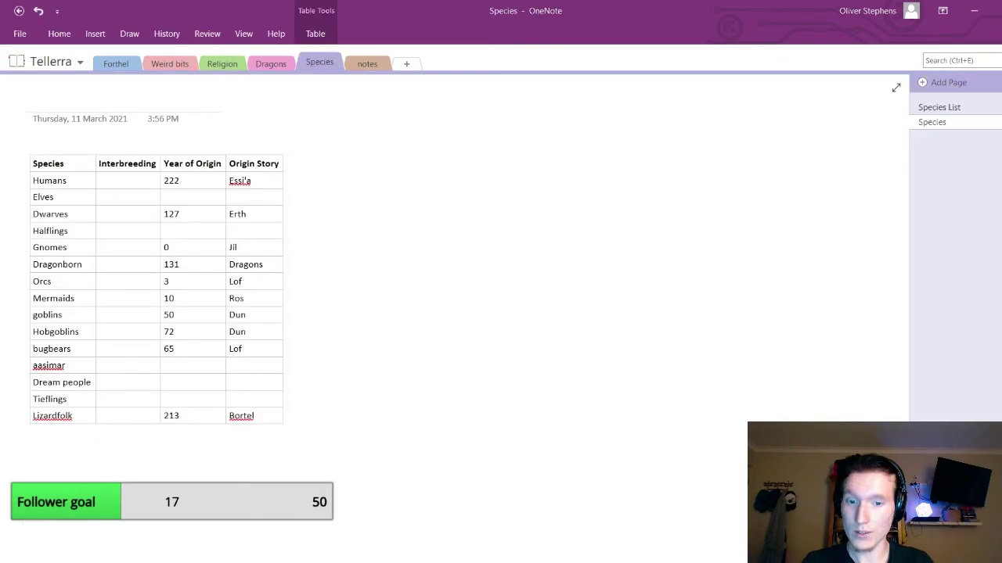
pyautogui.click(166, 197)
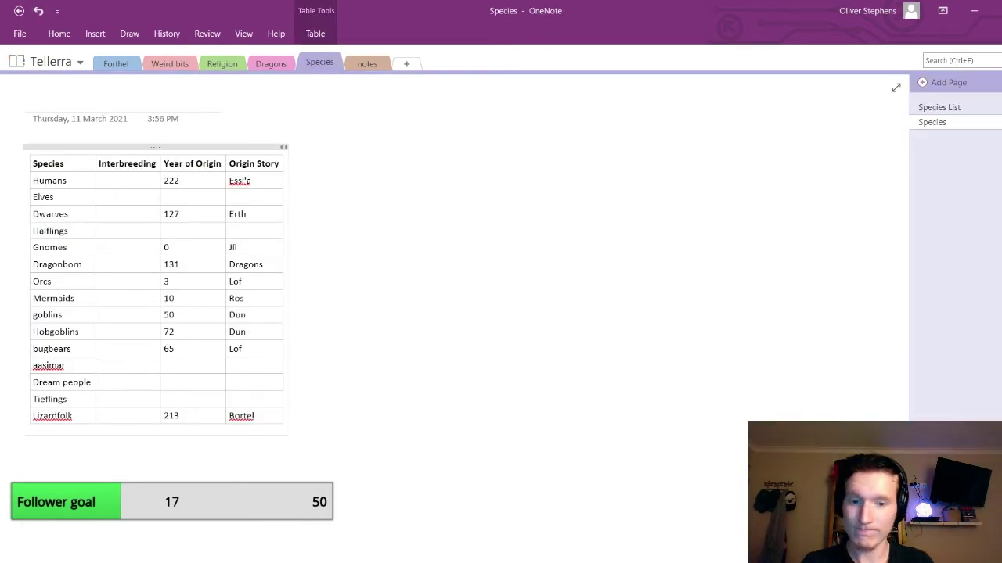
pyautogui.click(221, 67)
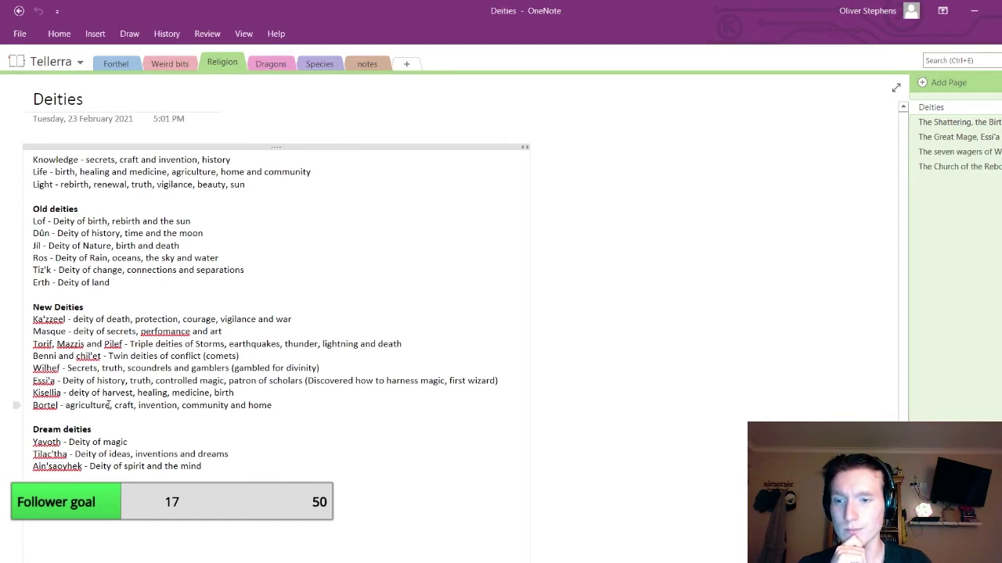
pyautogui.click(109, 406)
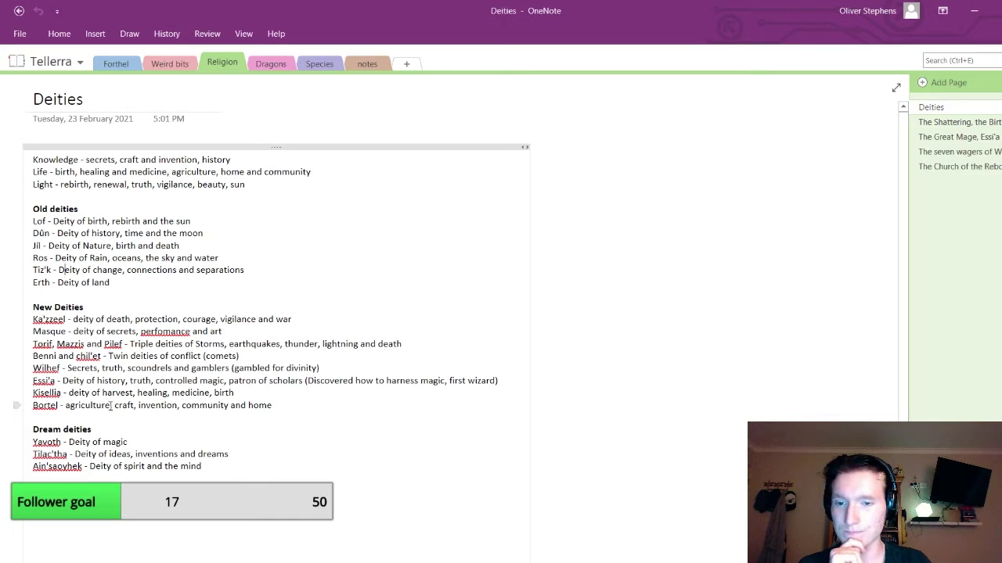
pyautogui.click(319, 63)
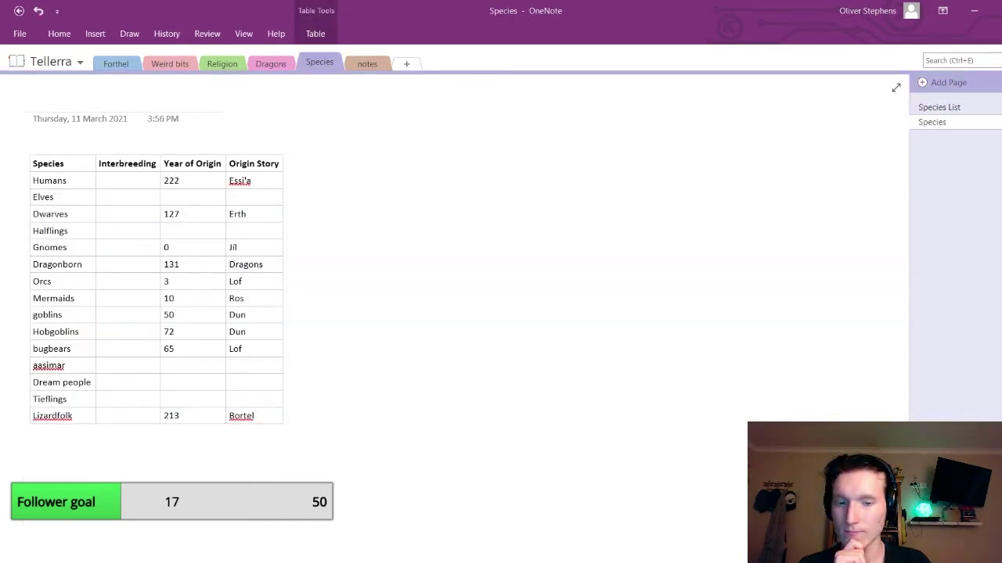
pyautogui.click(275, 185)
pyautogui.write('?')
pyautogui.click(177, 201)
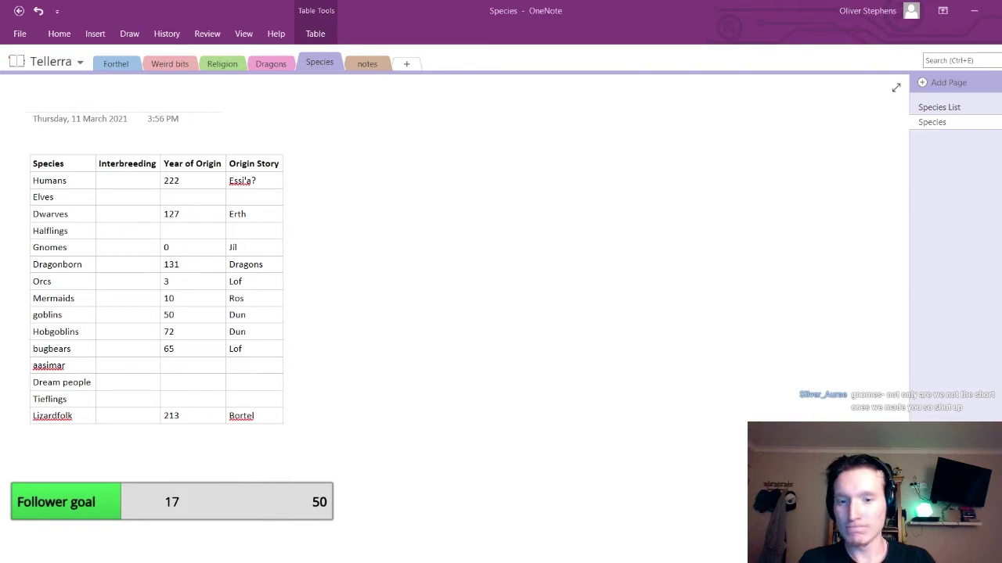
# Type Mortal made into the Halflings origin story, then cut it back out
pyautogui.click(180, 197)
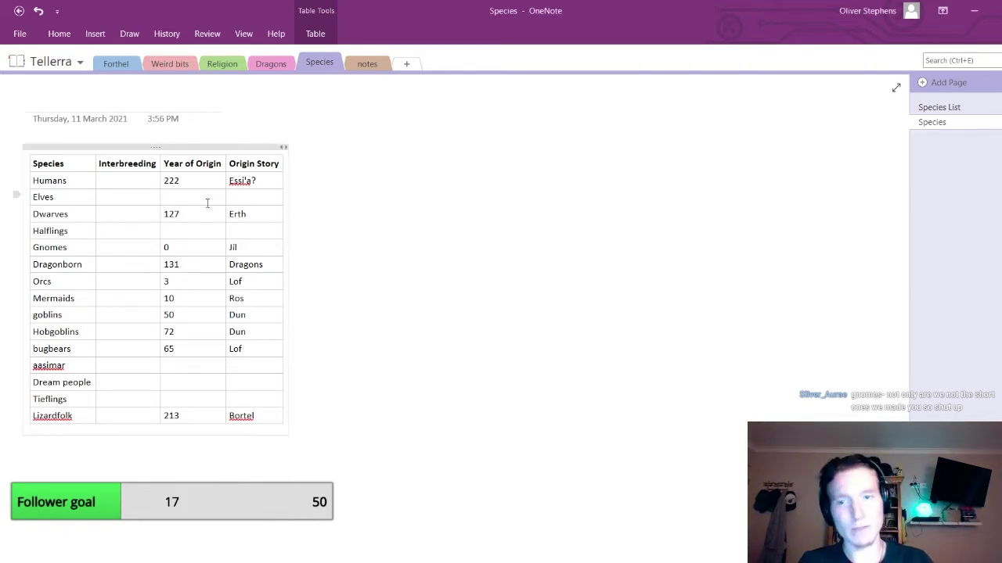
pyautogui.click(188, 400)
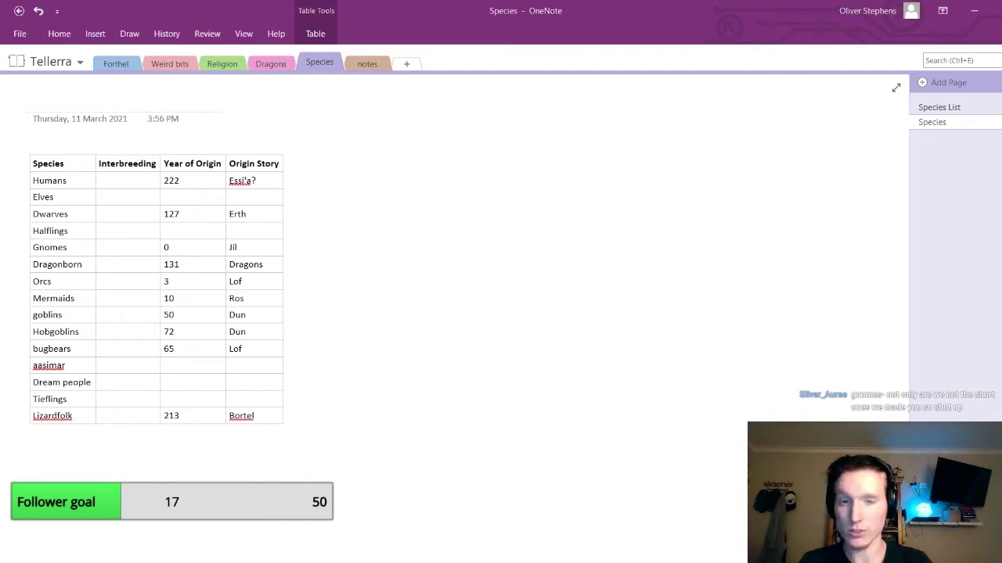
pyautogui.click(199, 234)
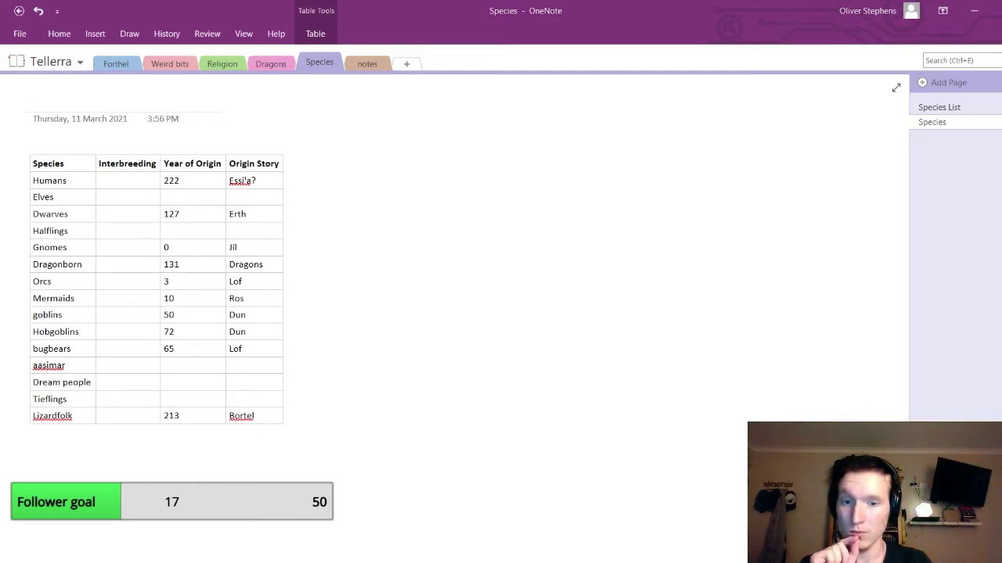
pyautogui.hotkey('alt', 'Tab')
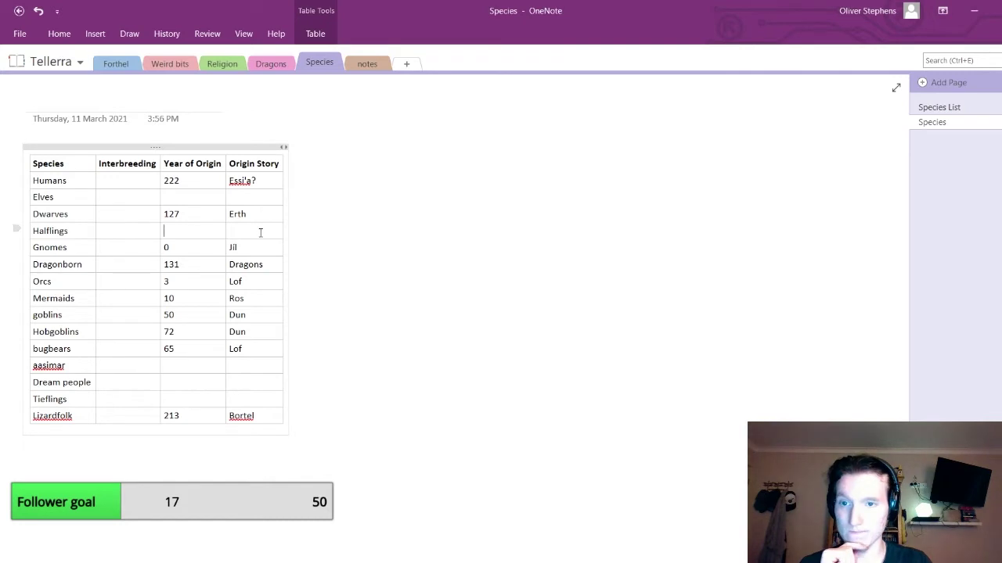
pyautogui.click(261, 233)
pyautogui.write('Mortal')
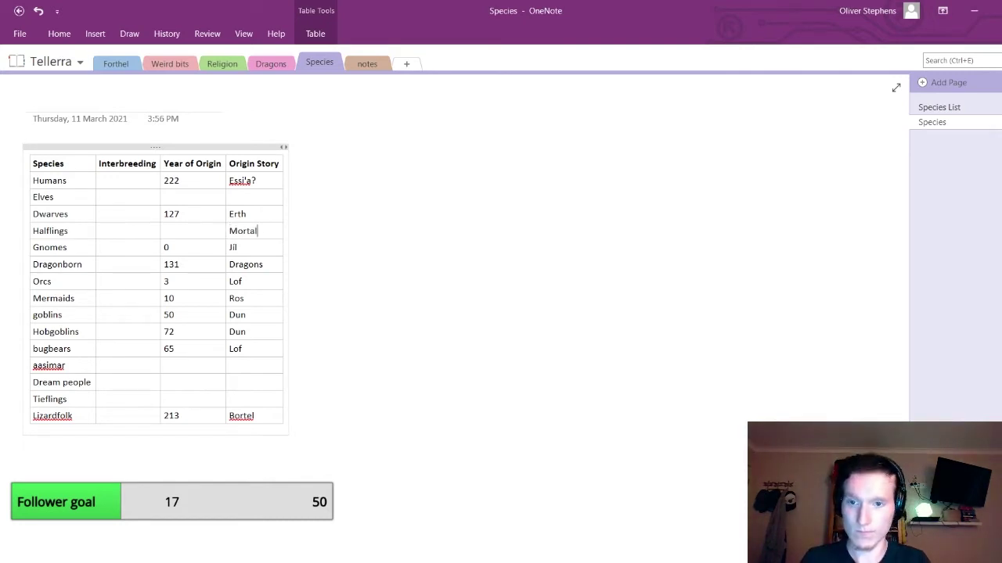
pyautogui.write(' made')
pyautogui.click(195, 230)
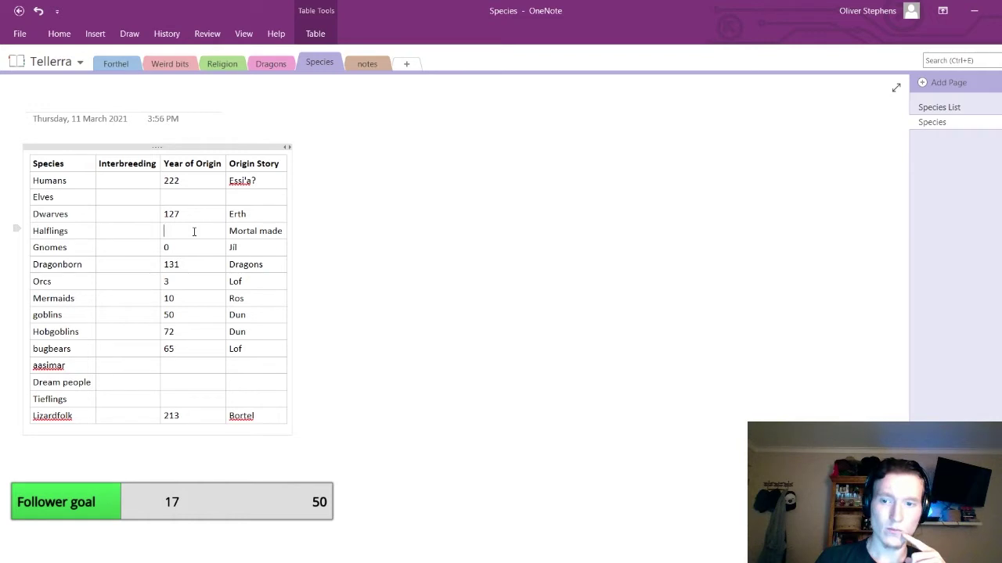
pyautogui.moveTo(228, 232); pyautogui.dragTo(282, 232)
pyautogui.hotkey('ctrl', 'x')
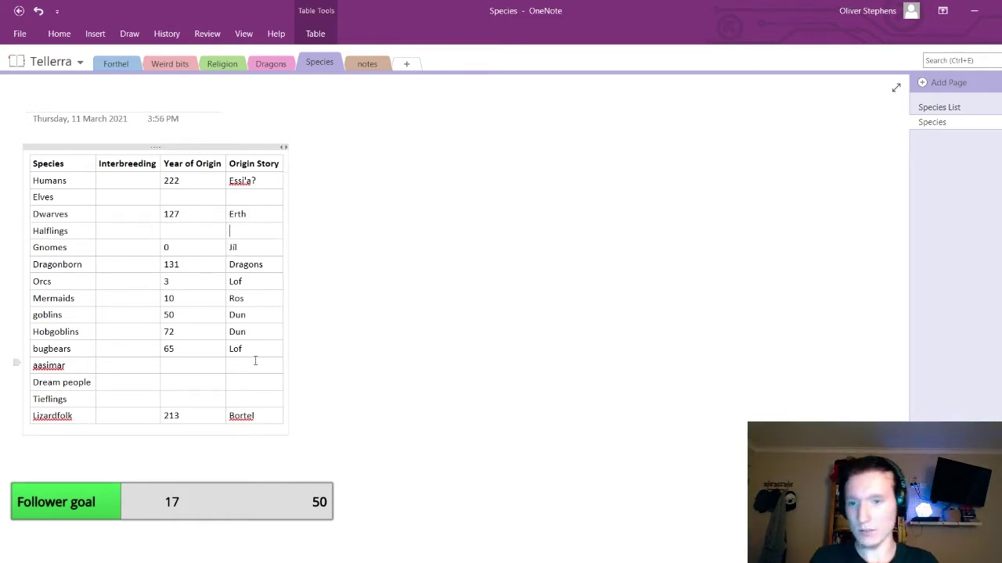
# Enter Mortal made as the origin story for aasimar, Dream people and Tieflings
pyautogui.click(259, 363)
pyautogui.write('Mort')
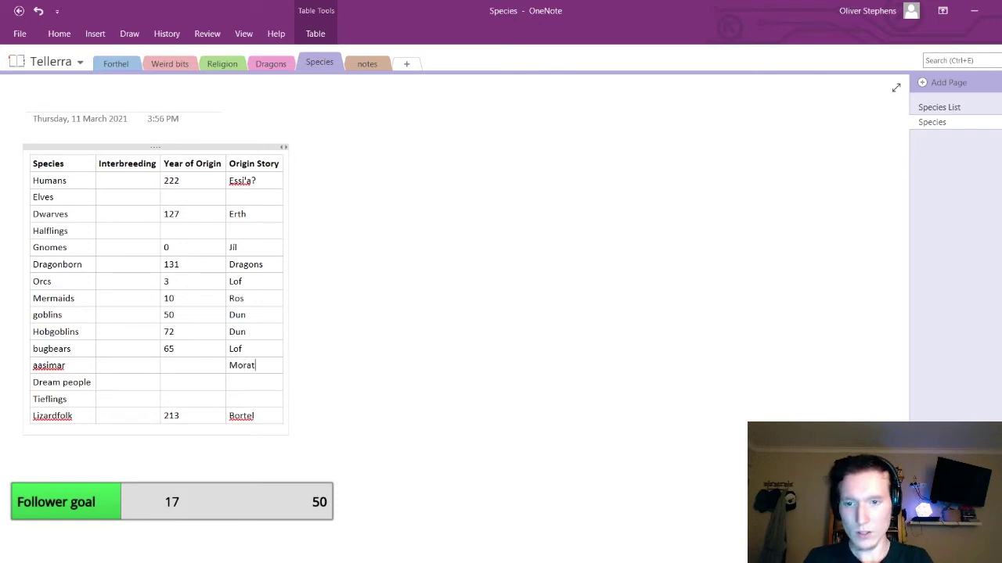
pyautogui.write('al made')
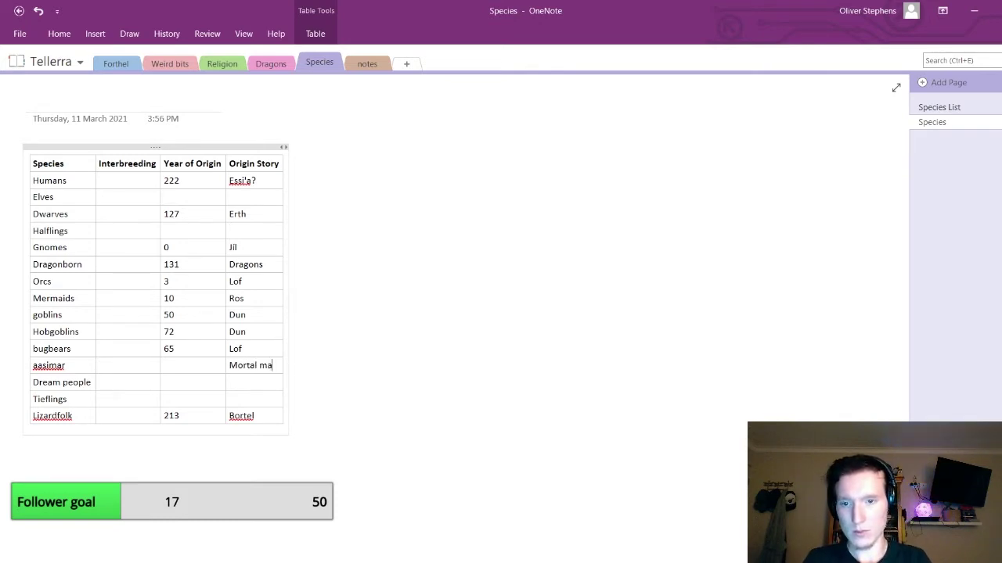
pyautogui.click(228, 382)
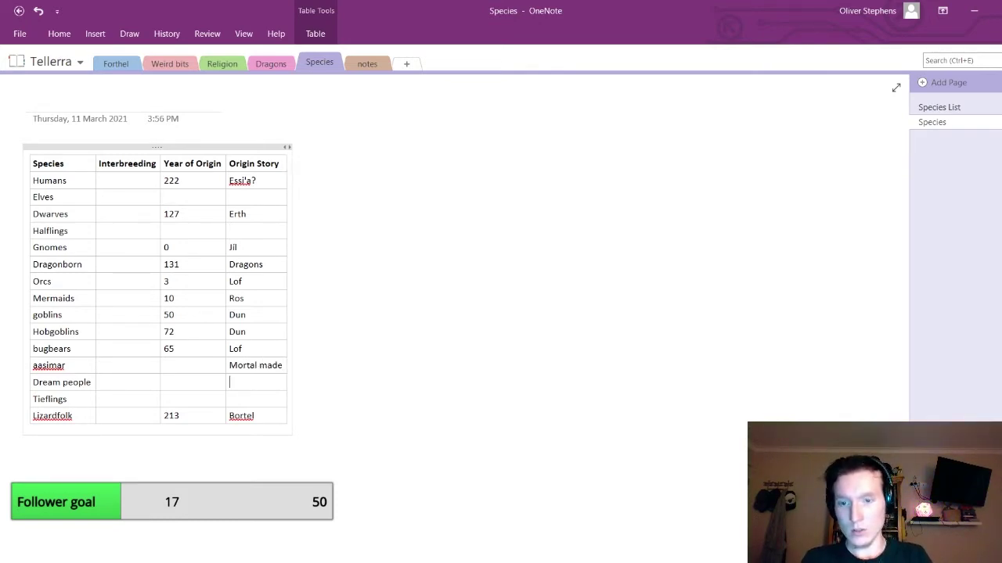
pyautogui.write('Mortal made')
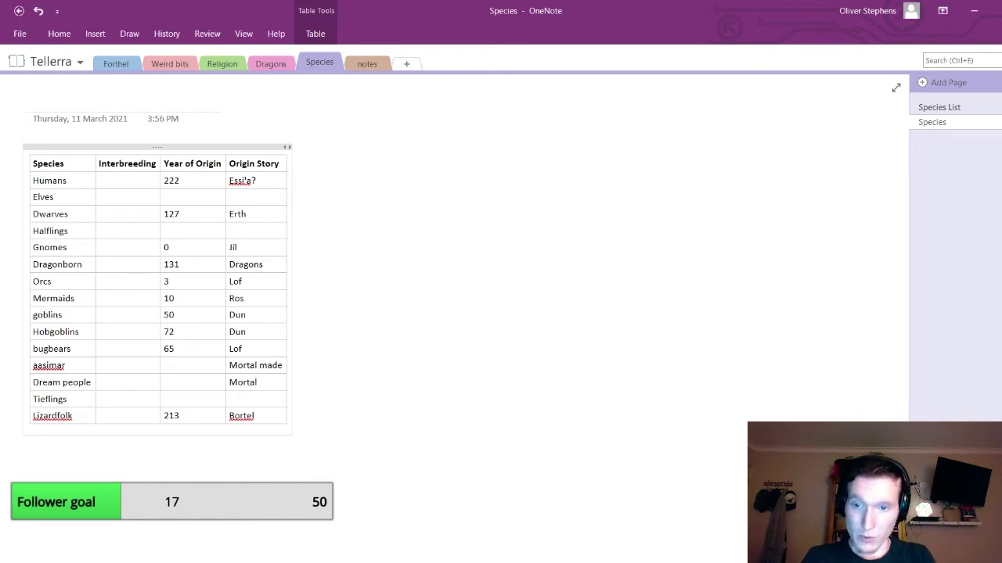
pyautogui.click(229, 400)
pyautogui.write('M')
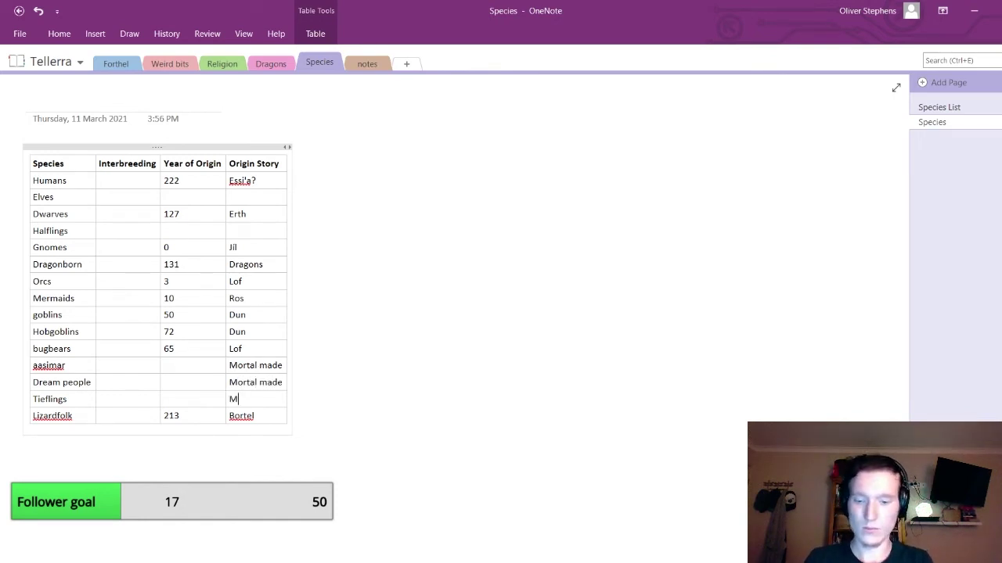
pyautogui.write('ortal made')
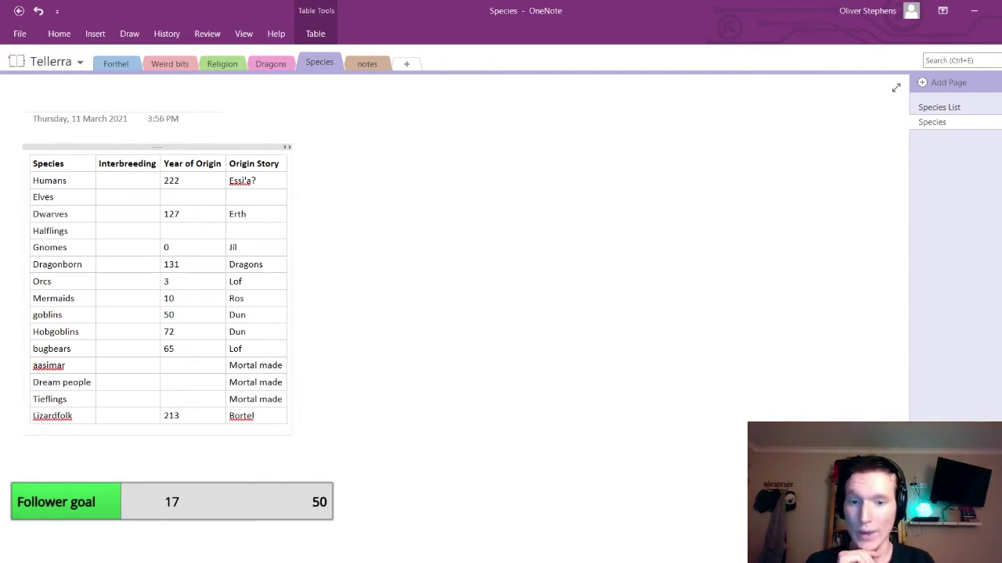
pyautogui.hotkey('alt', 'Tab')
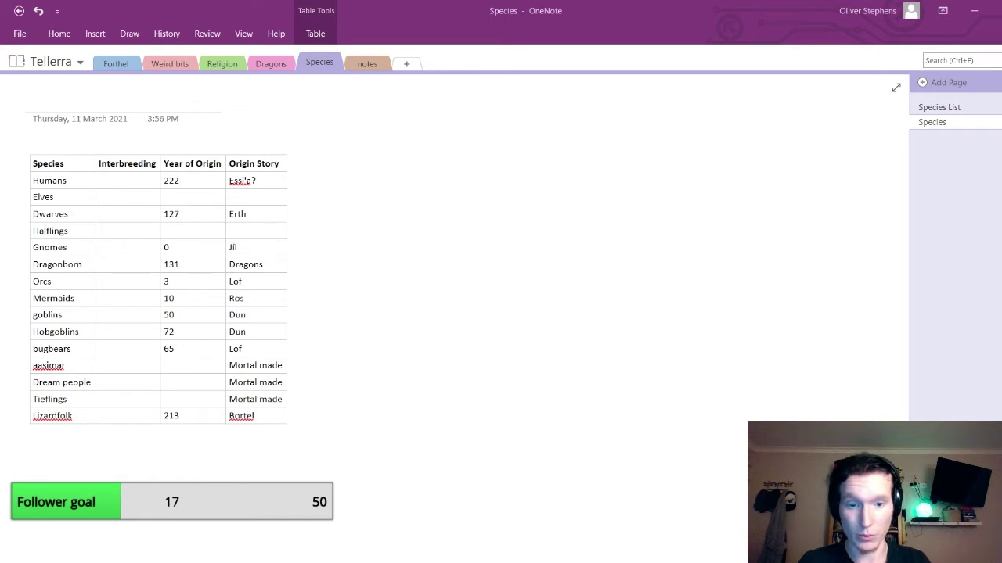
# Type 527 into the aasimar, Dream people and Tieflings year of origin cells
pyautogui.click(180, 363)
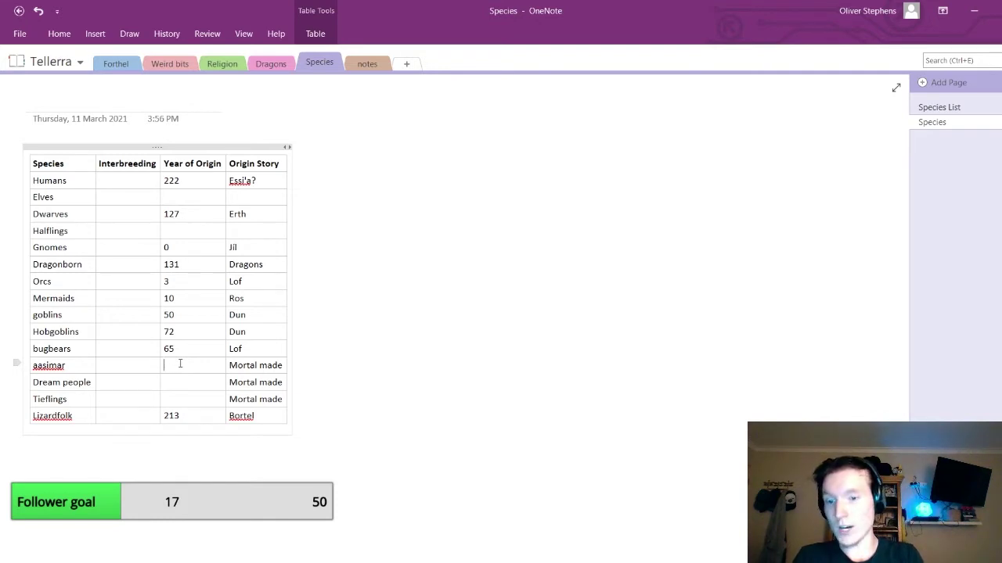
pyautogui.click(180, 363)
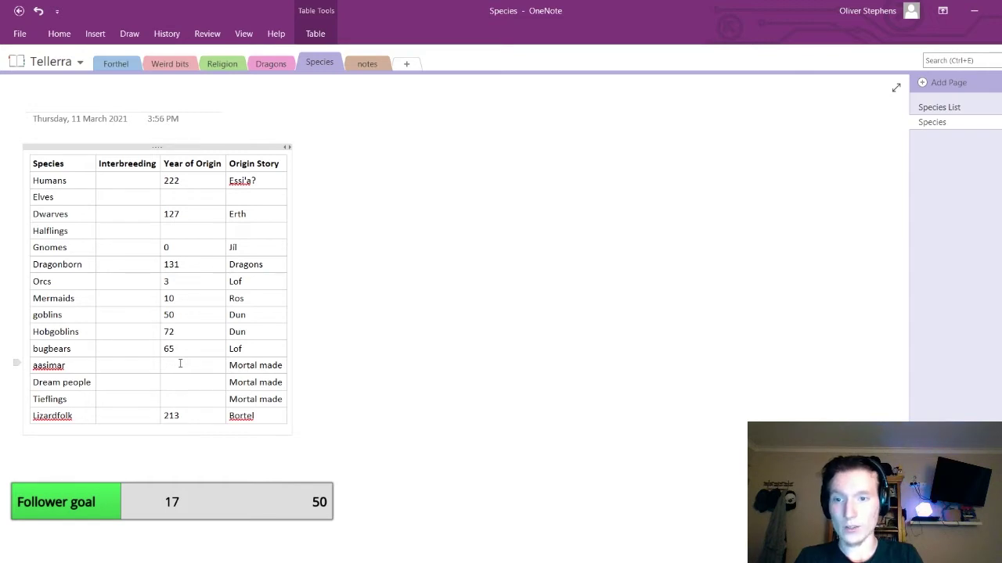
pyautogui.write('5')
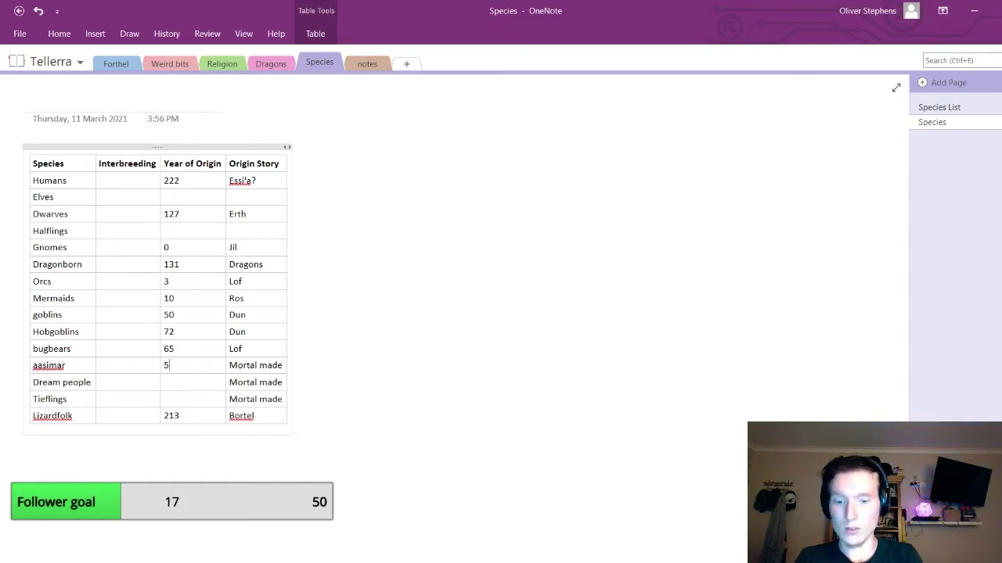
pyautogui.write('27')
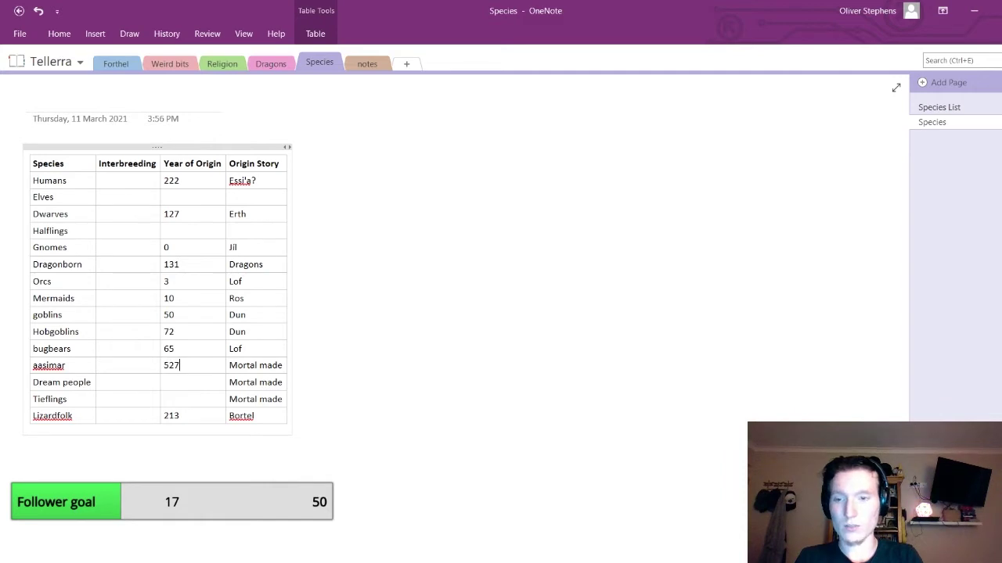
pyautogui.click(190, 386)
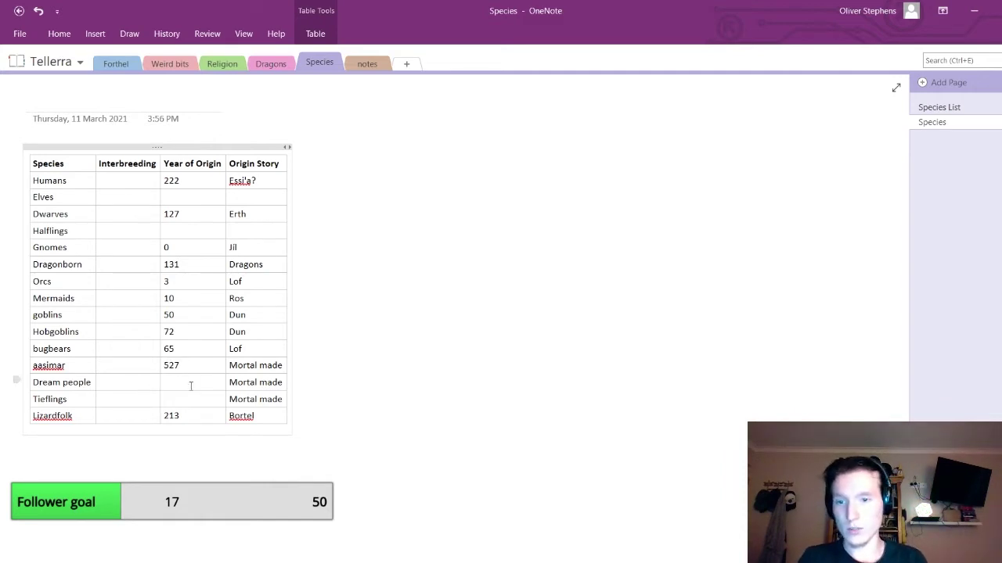
pyautogui.write('527')
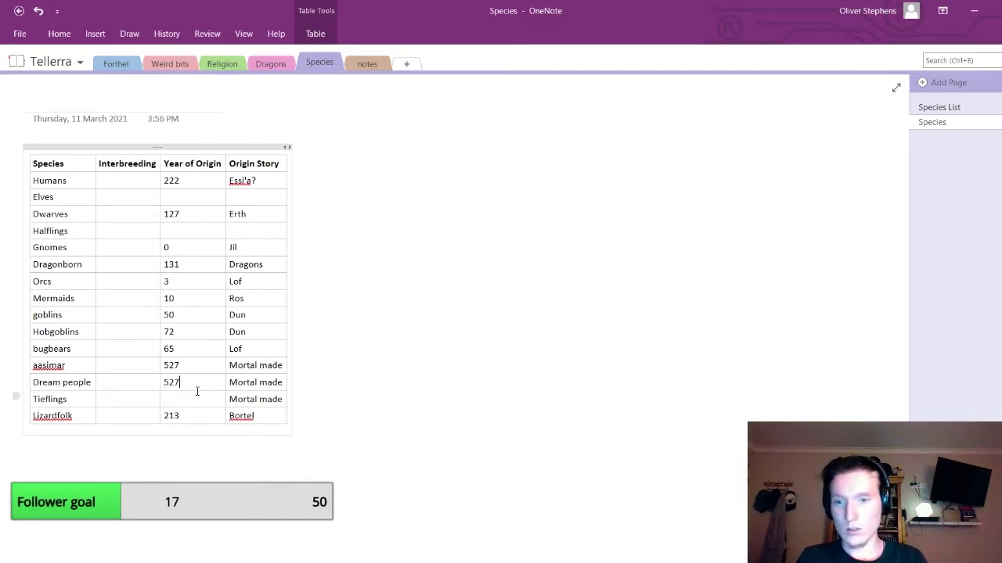
pyautogui.click(201, 404)
pyautogui.write('527')
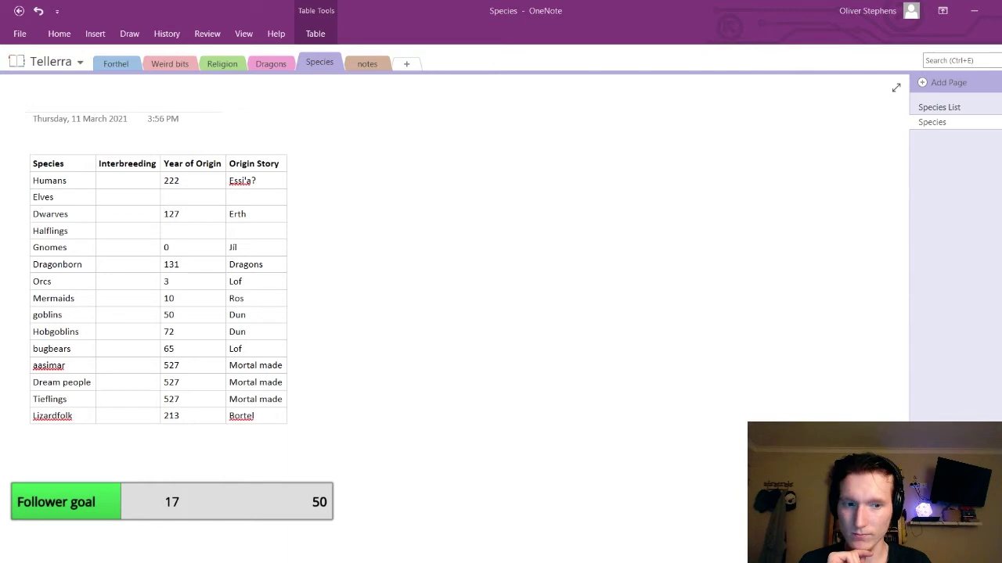
pyautogui.click(199, 393)
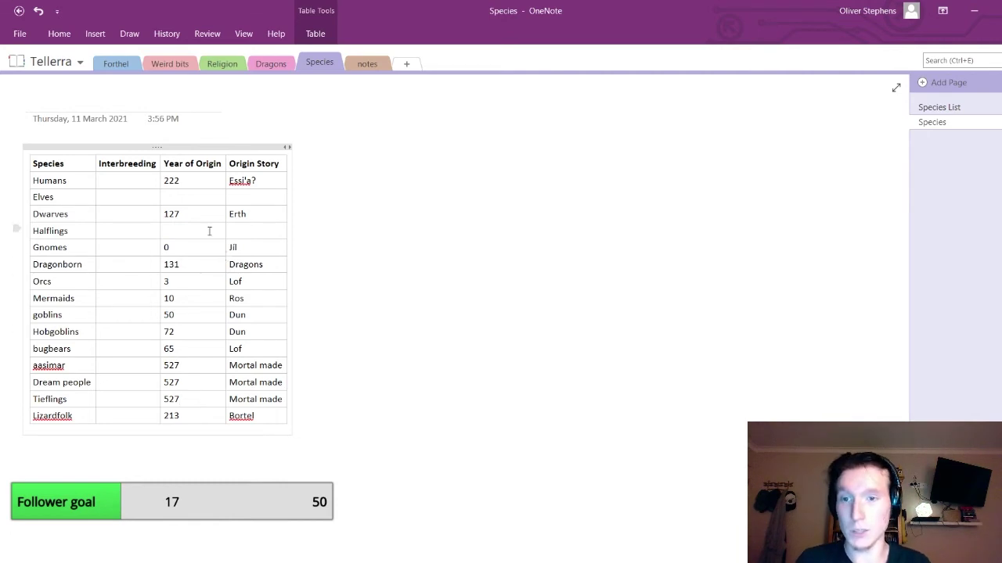
pyautogui.click(187, 202)
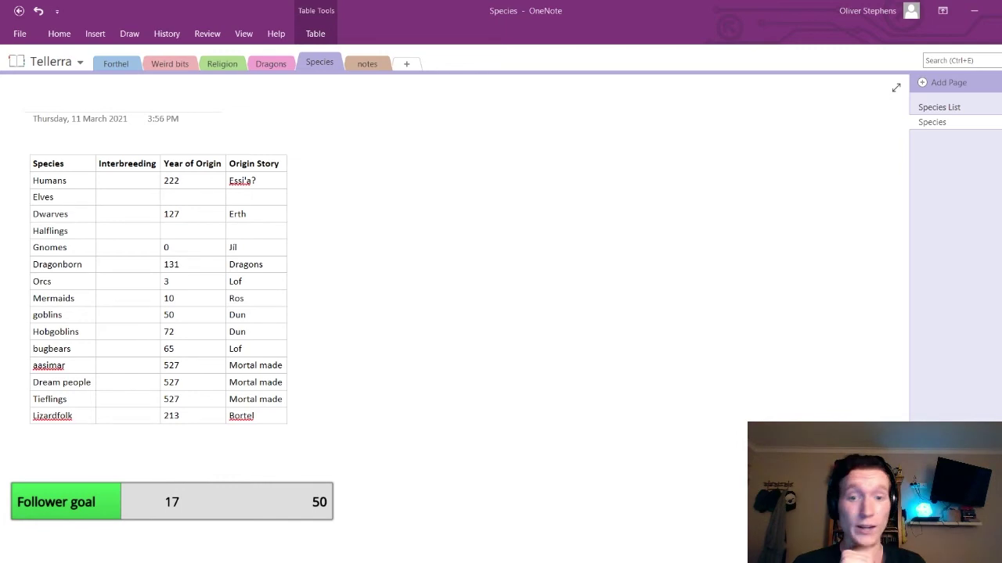
# Add blank lines below Fiends in the notes page's list of topics to work on
pyautogui.click(362, 64)
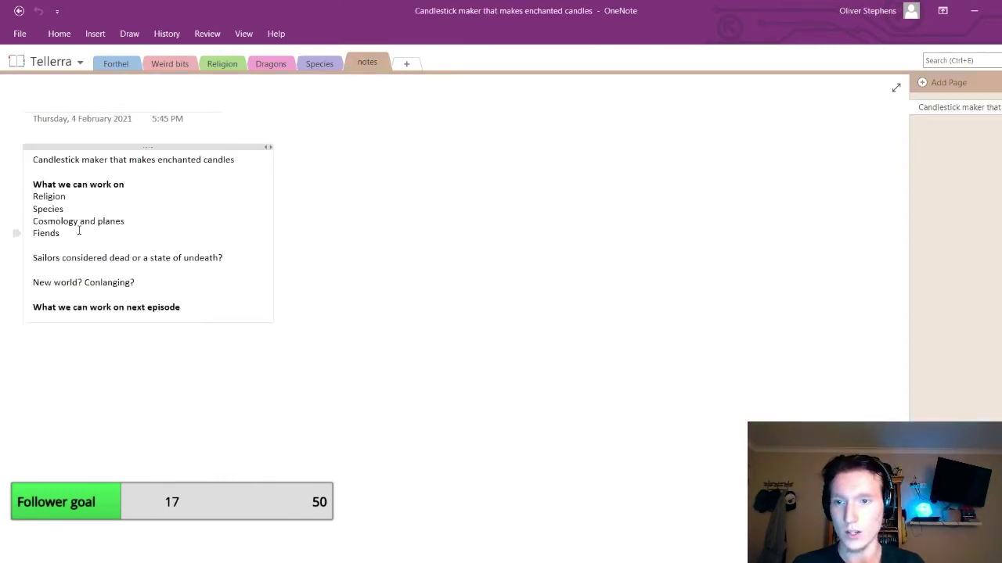
pyautogui.press('Return')
pyautogui.press('Return')
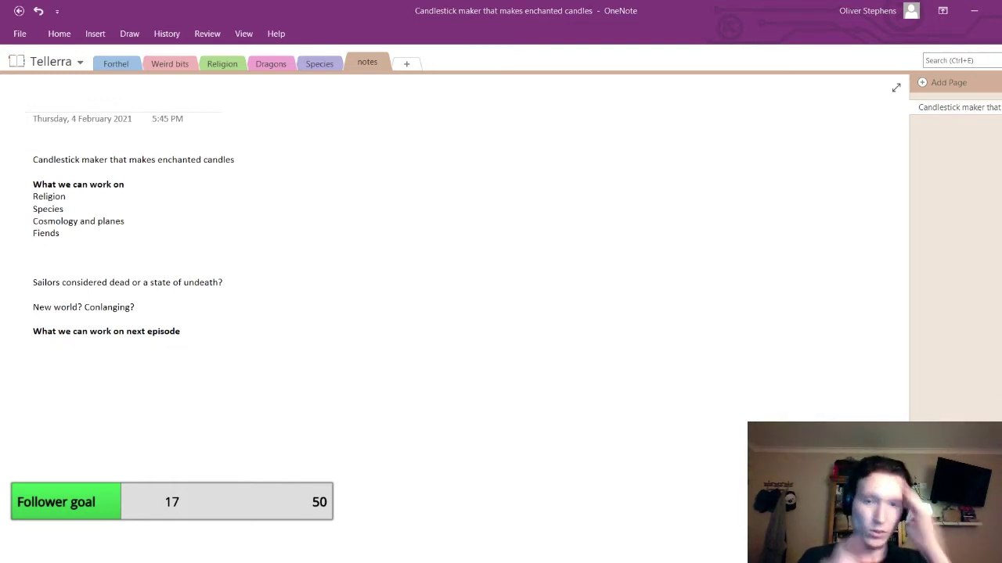
# Glance at The Crystal Hunt and Deities pages, then return to the Species table
pyautogui.click(270, 63)
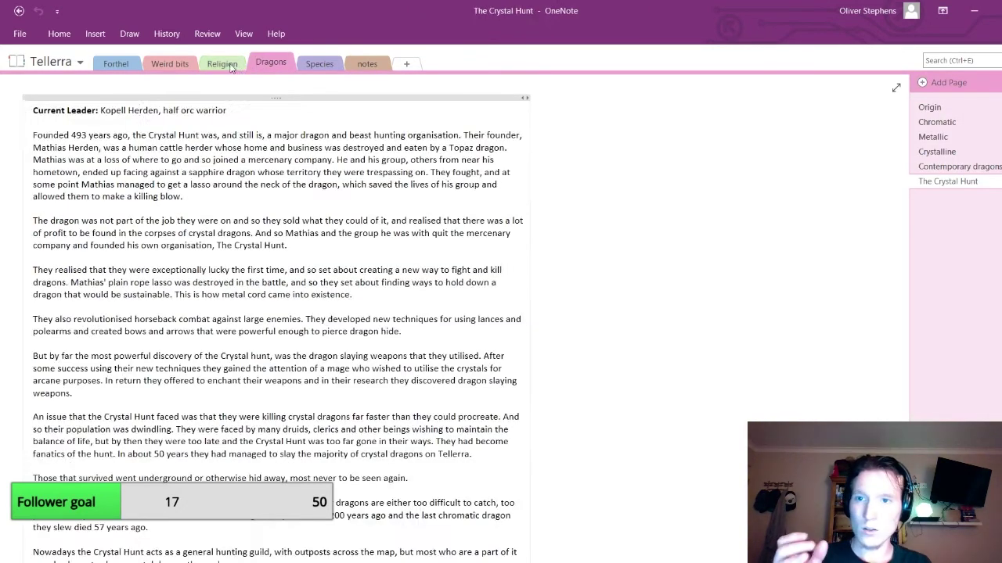
pyautogui.click(223, 63)
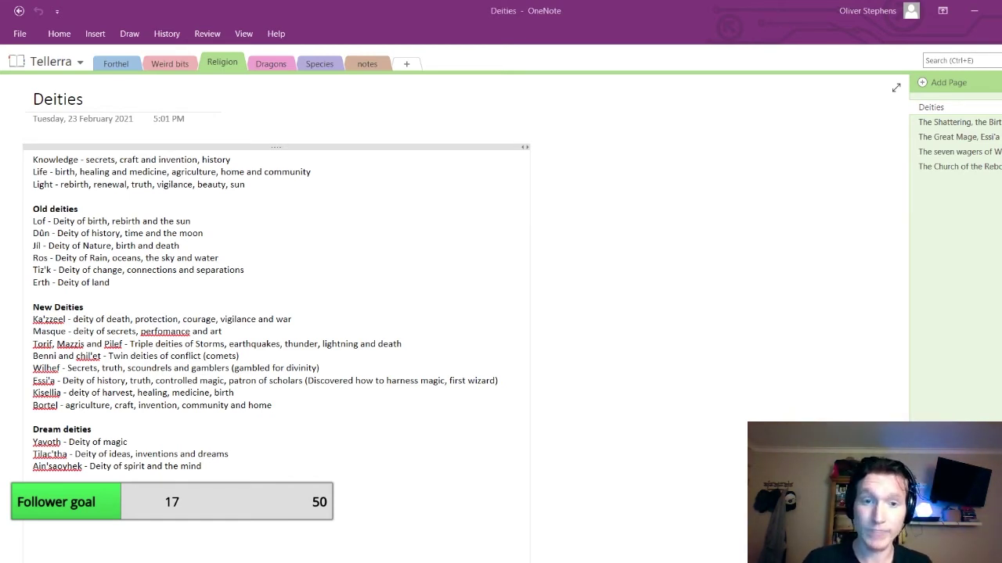
pyautogui.click(313, 68)
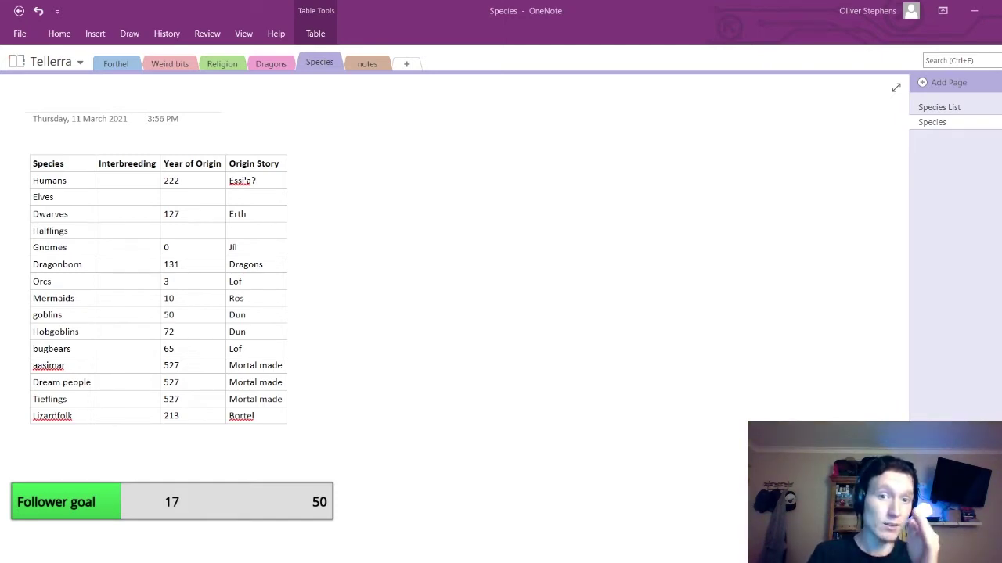
# Begin the deities paragraph below Fiends: deities ascended when a mortal tore open the material plane
pyautogui.click(367, 63)
pyautogui.click(154, 247)
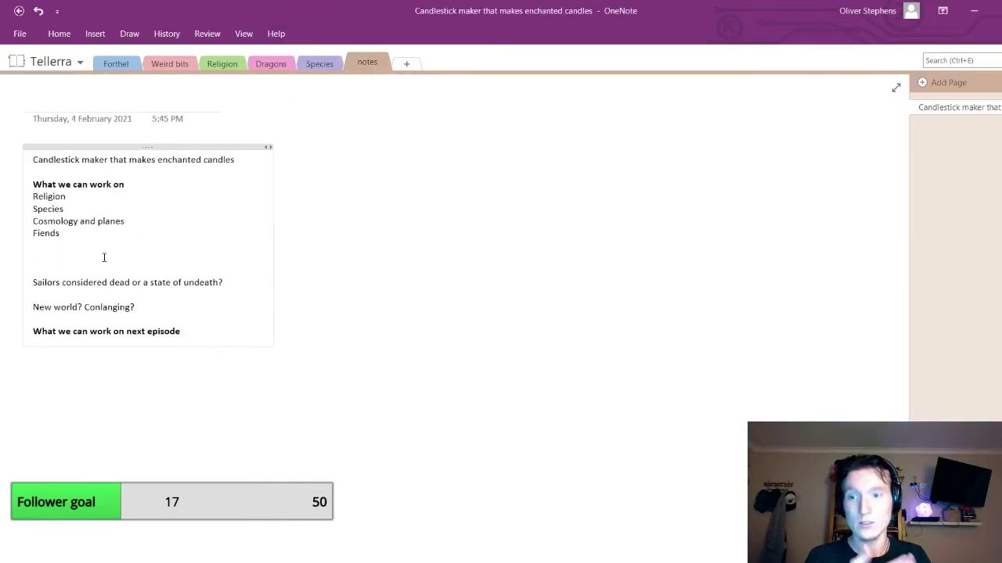
pyautogui.write('deities')
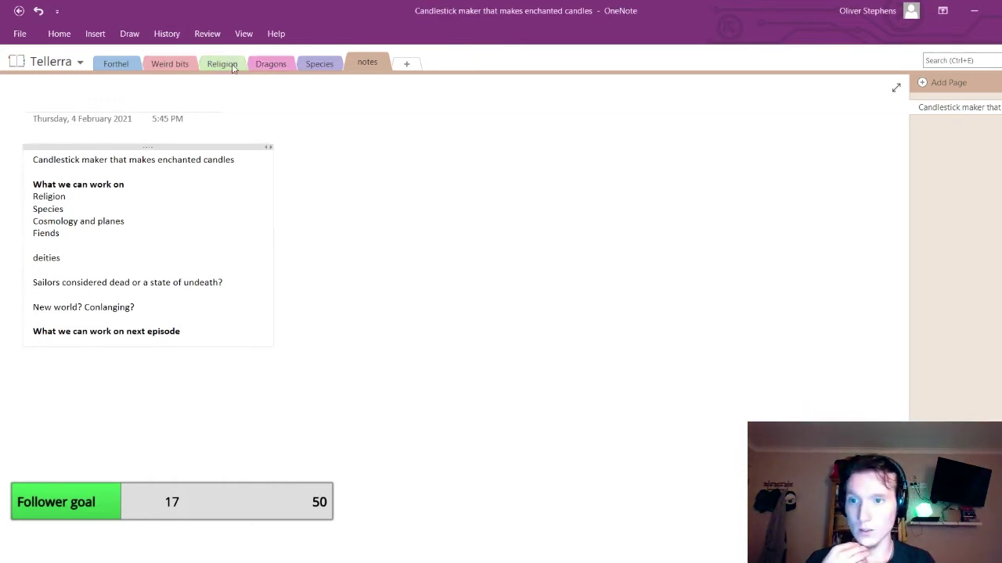
pyautogui.write('asce')
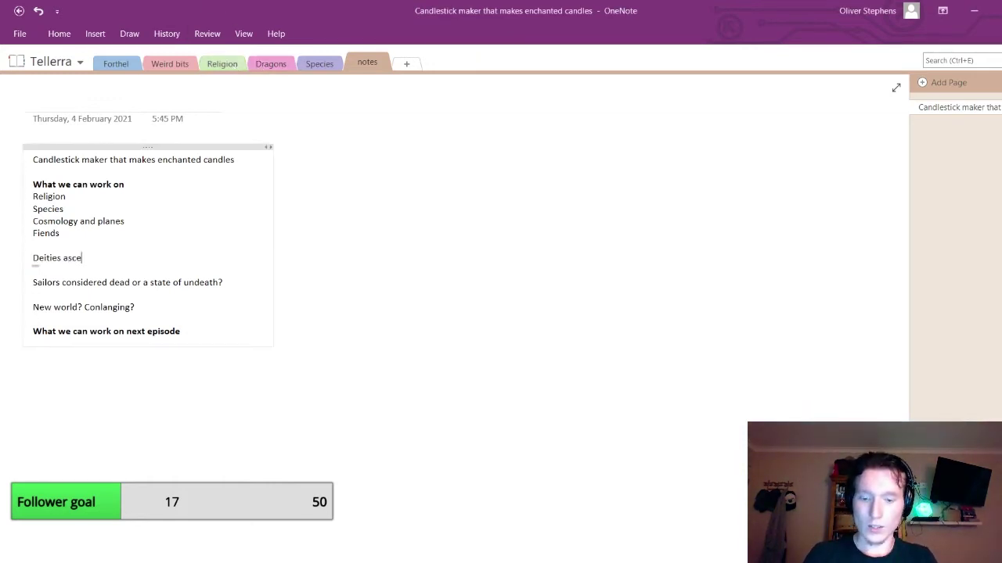
pyautogui.write('nded when ')
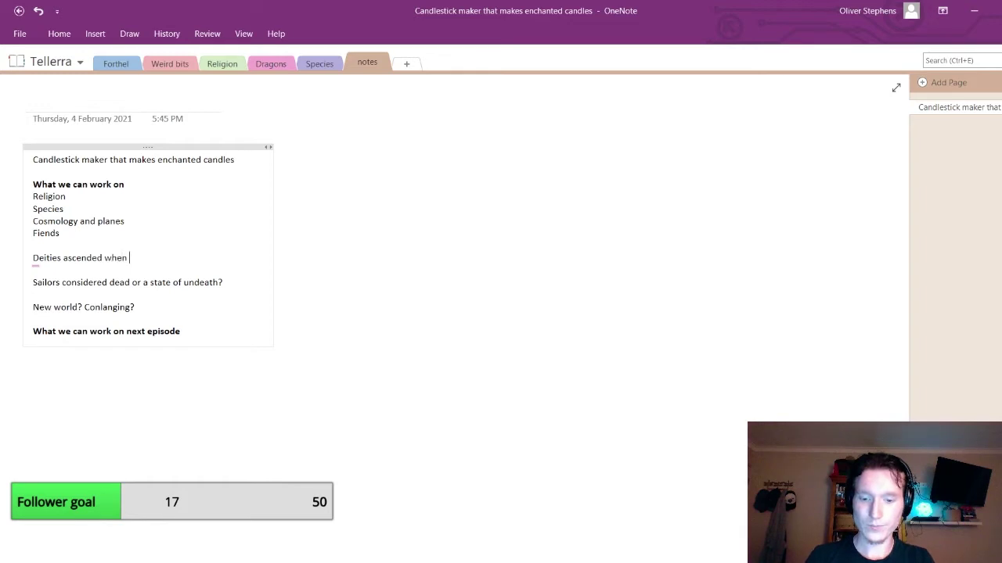
pyautogui.write('someone ')
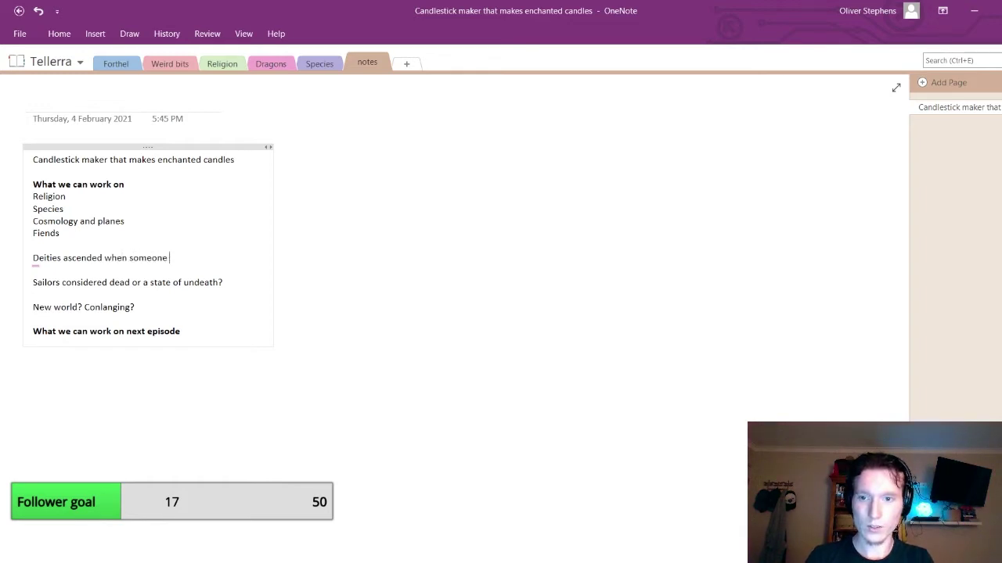
pyautogui.write('tore open')
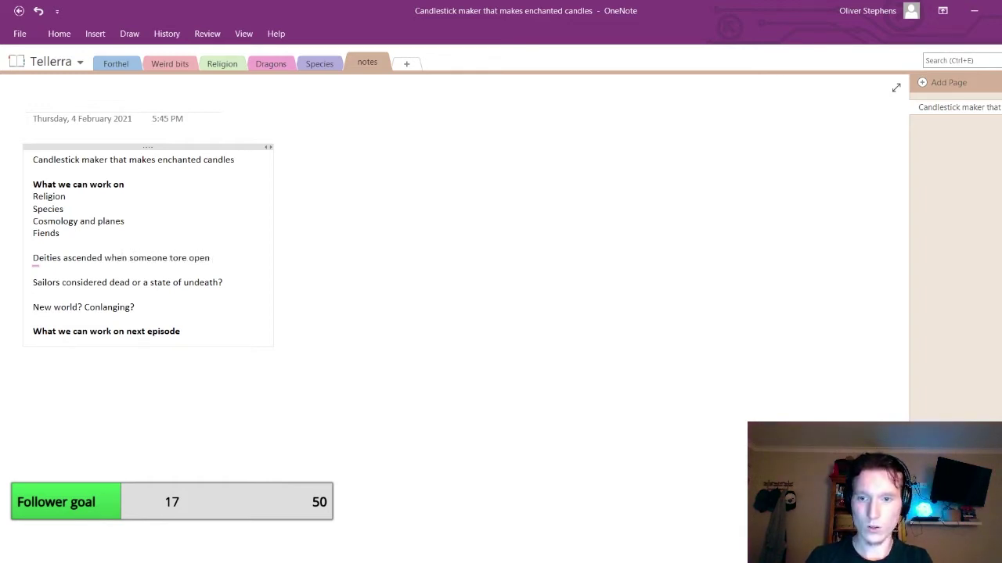
pyautogui.click(165, 262)
pyautogui.press('BackSpace')
pyautogui.press('BackSpace')
pyautogui.press('BackSpace')
pyautogui.press('BackSpace')
pyautogui.press('BackSpace')
pyautogui.press('BackSpace')
pyautogui.press('BackSpace')
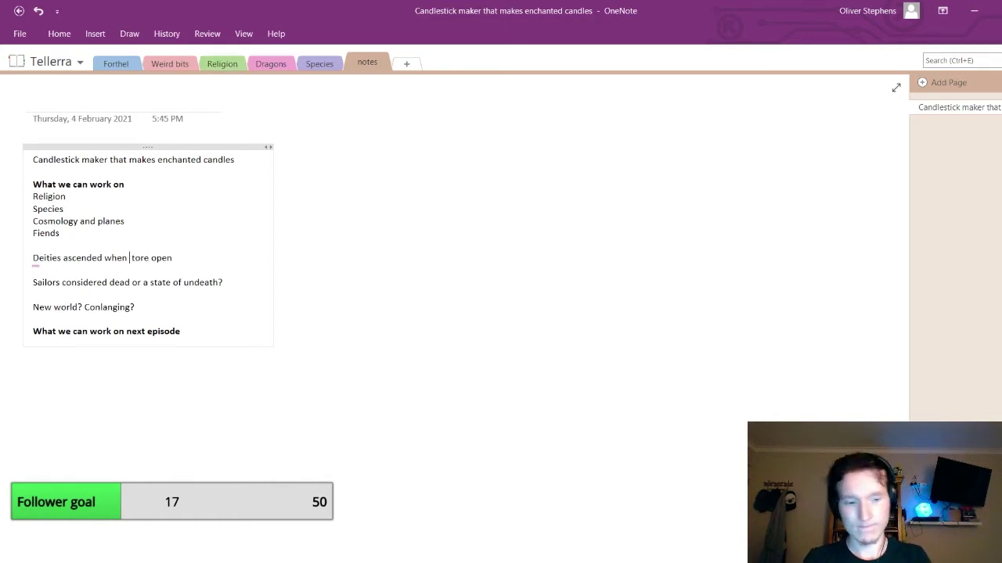
pyautogui.write('a mortal')
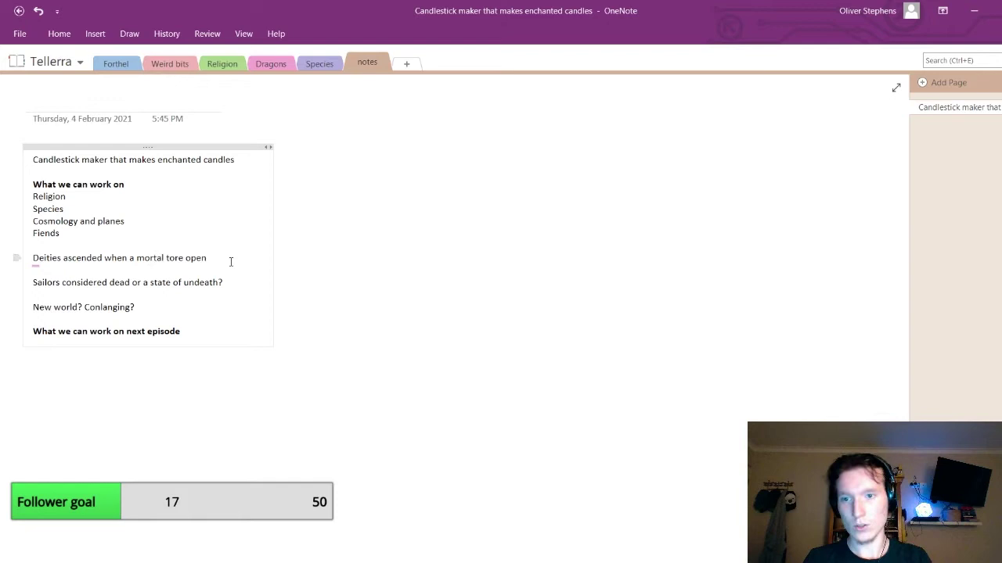
pyautogui.write(' tore open the ')
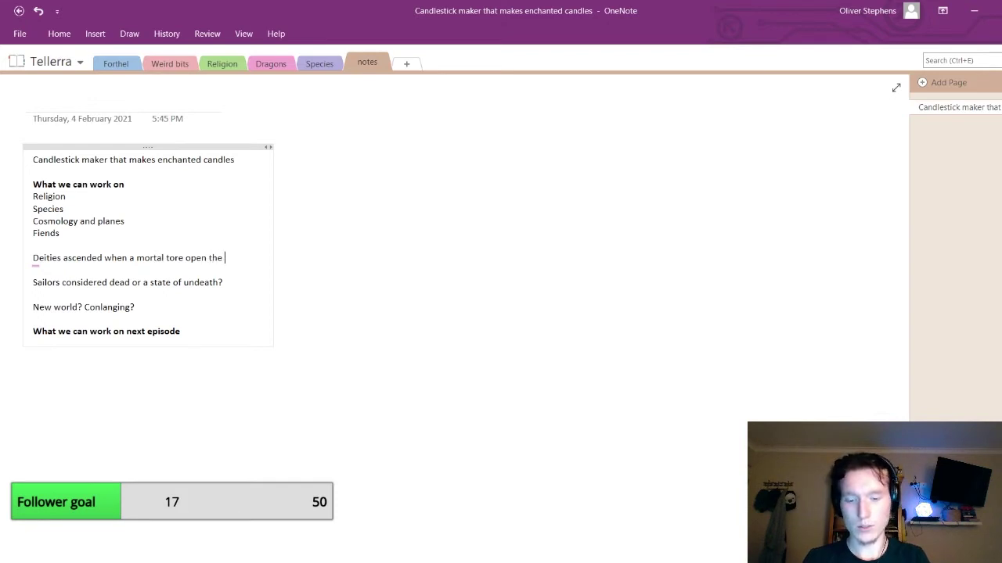
pyautogui.write('space betwe')
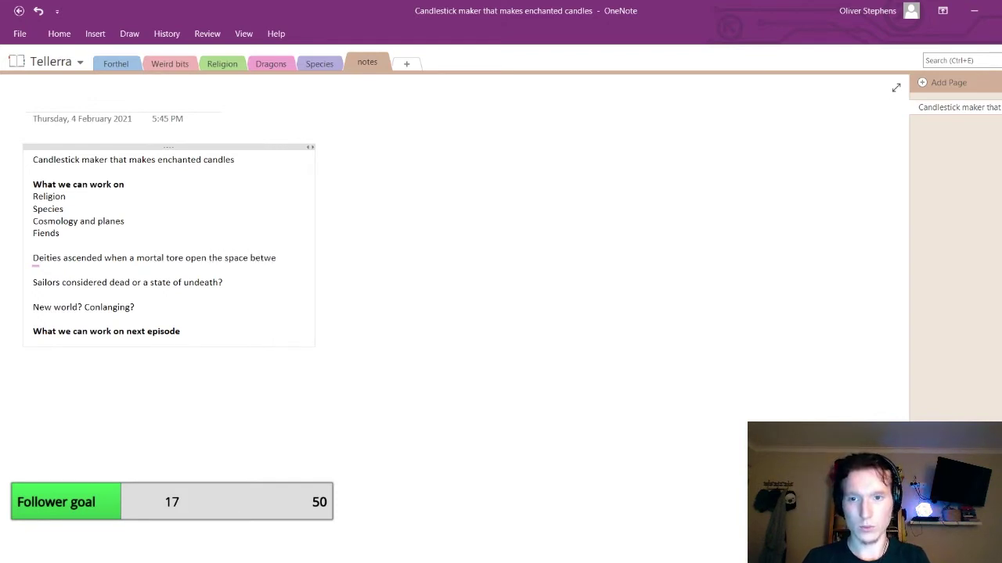
pyautogui.write('e')
pyautogui.press('BackSpace')
pyautogui.press('BackSpace')
pyautogui.press('BackSpace')
pyautogui.press('BackSpace')
pyautogui.press('BackSpace')
pyautogui.press('BackSpace')
pyautogui.press('BackSpace')
pyautogui.press('BackSpace')
pyautogui.press('BackSpace')
pyautogui.press('BackSpace')
pyautogui.press('BackSpace')
pyautogui.press('BackSpace')
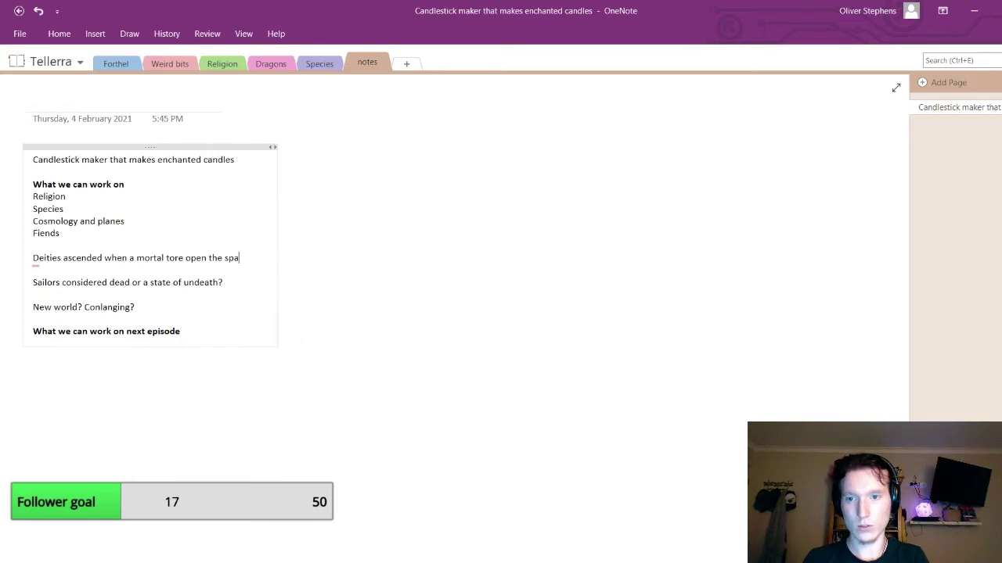
pyautogui.write('material pla')
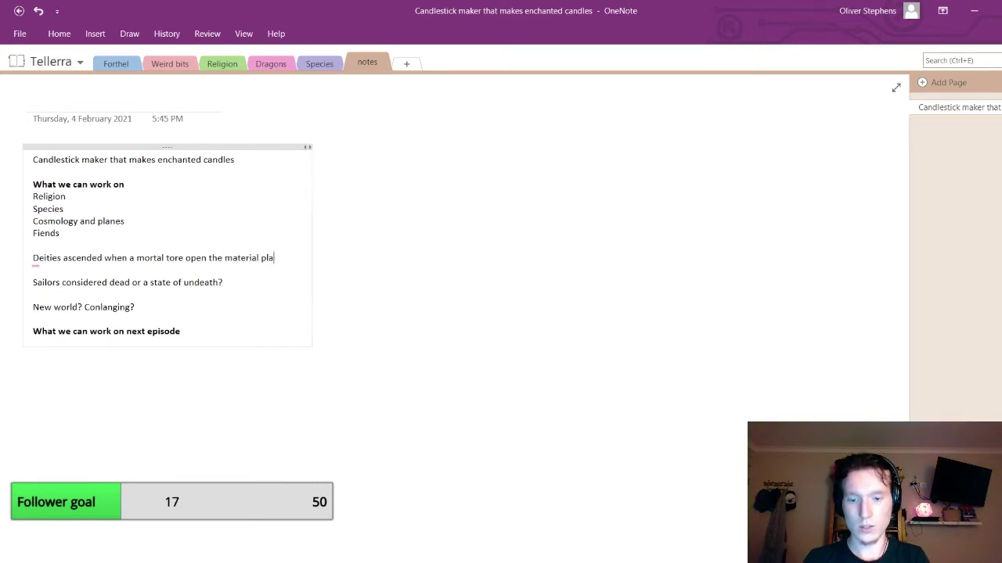
pyautogui.write('ne. Th')
pyautogui.press('BackSpace')
pyautogui.press('BackSpace')
pyautogui.press('BackSpace')
pyautogui.press('BackSpace')
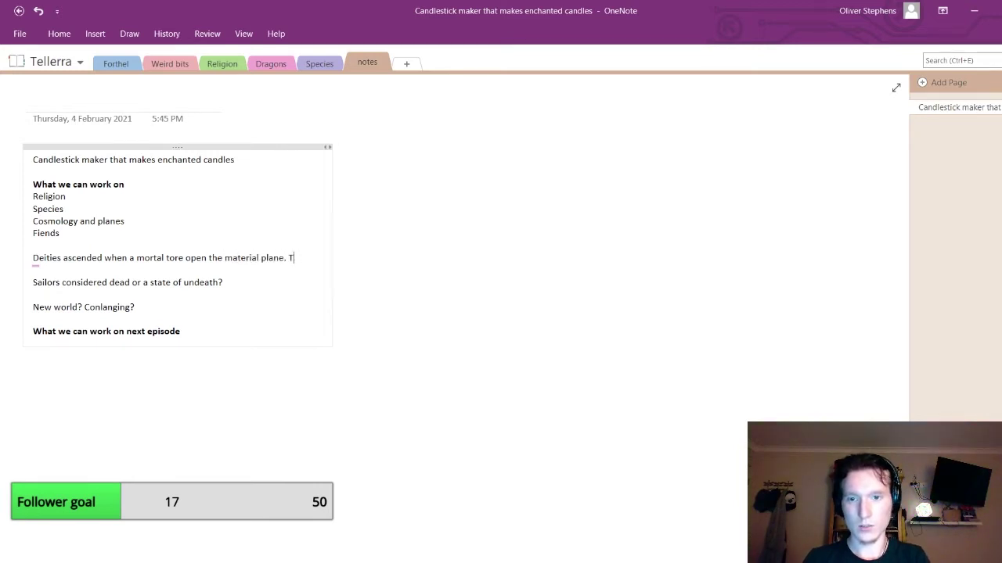
# Finish it: deific power, old deities banning direct contact, deities now living on (deity demiplane)
pyautogui.write('using deific')
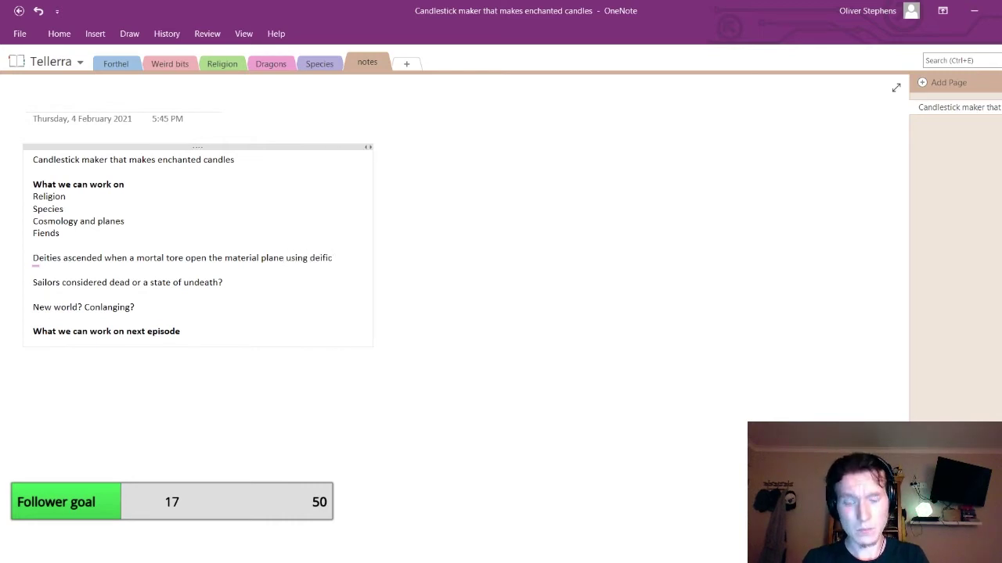
pyautogui.write(' power')
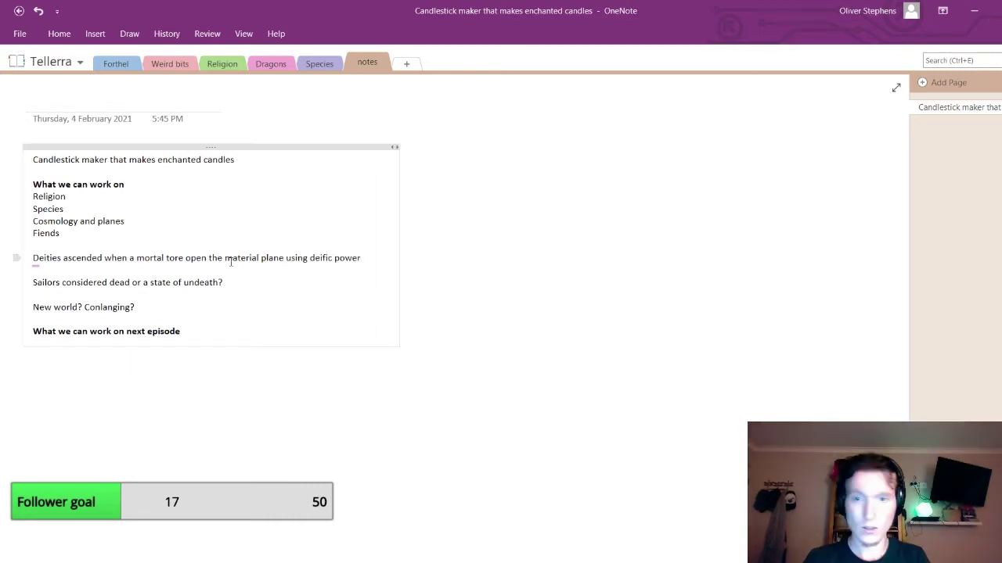
pyautogui.write('. ')
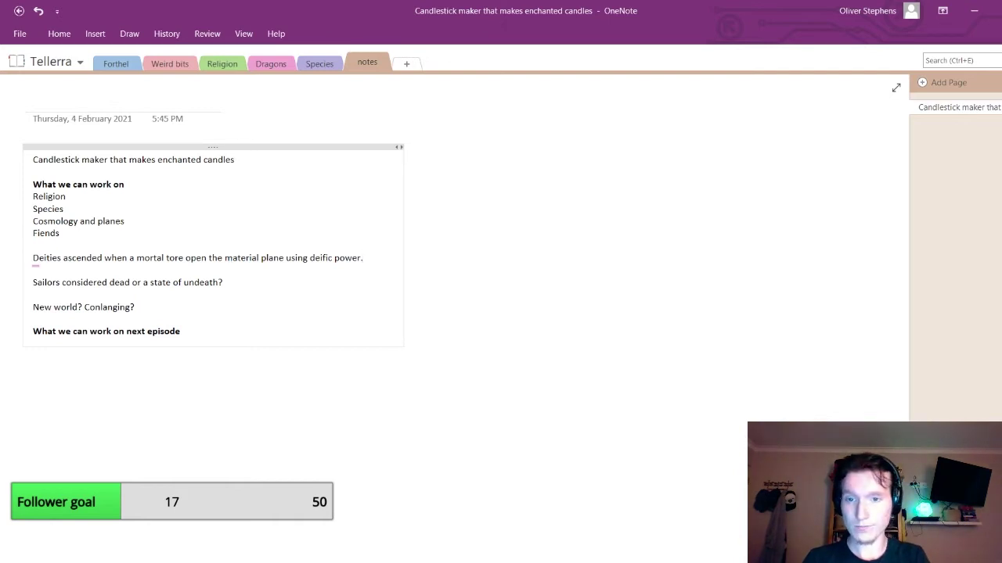
pyautogui.write('As')
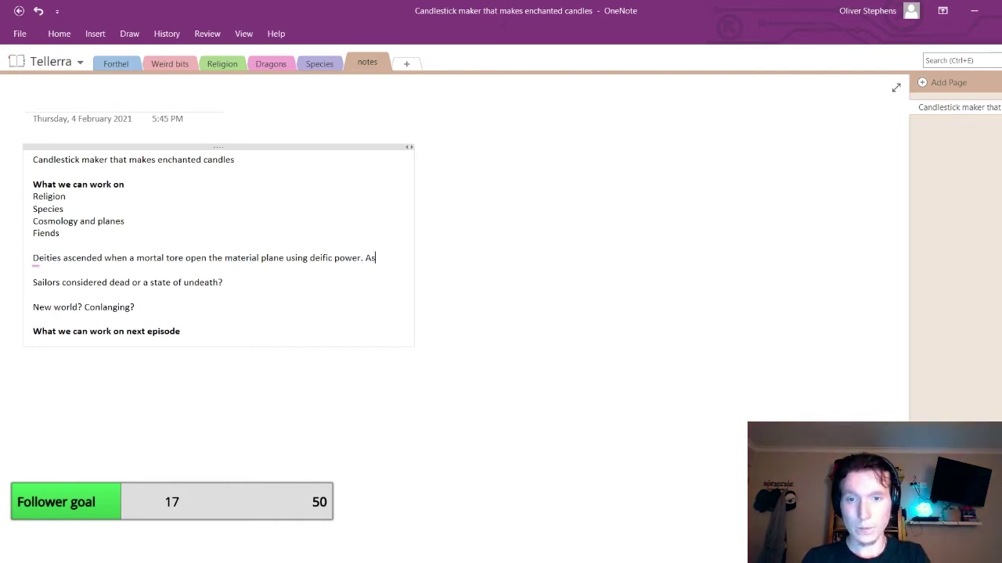
pyautogui.press('BackSpace')
pyautogui.press('BackSpace')
pyautogui.write('Wh')
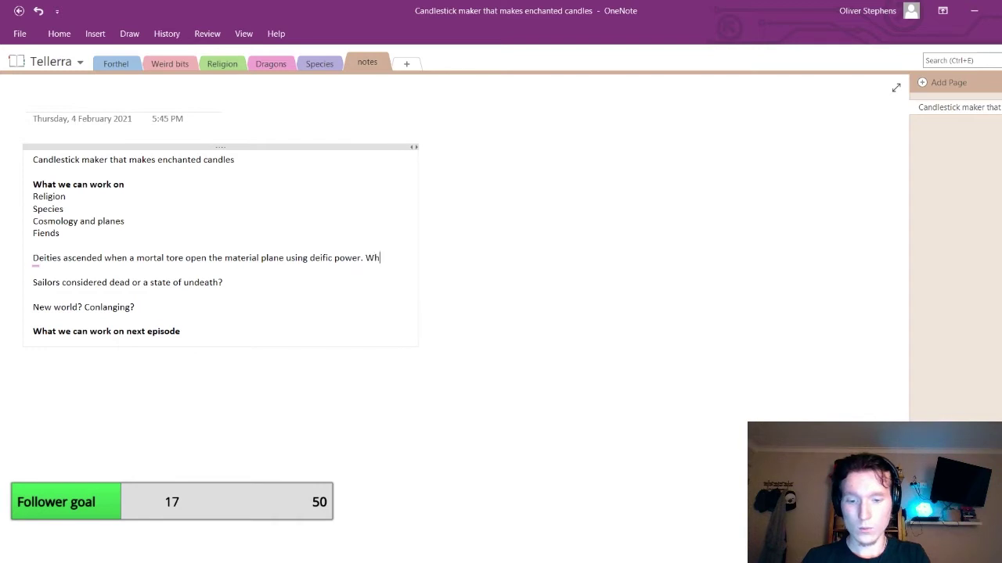
pyautogui.write('en this occur')
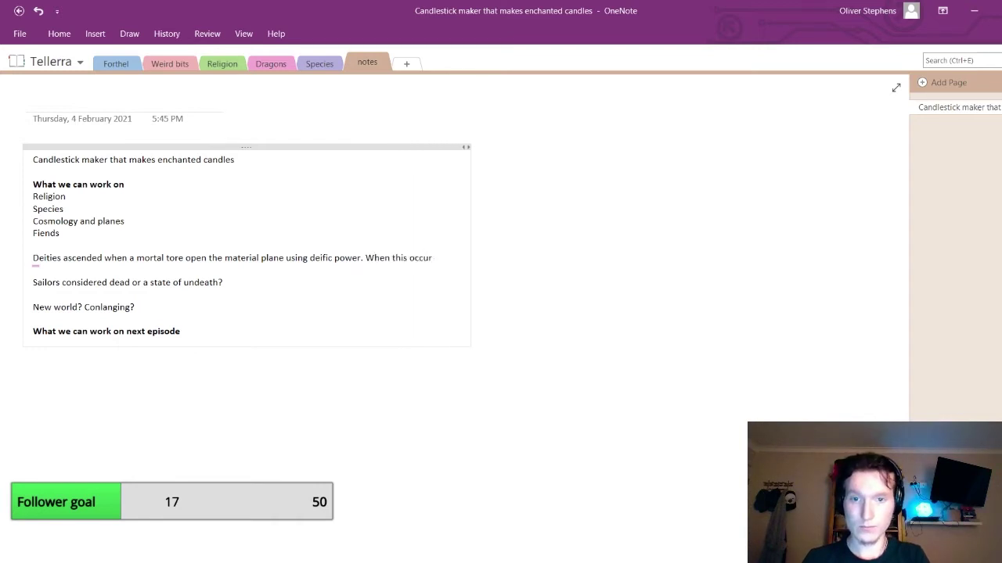
pyautogui.write('red,')
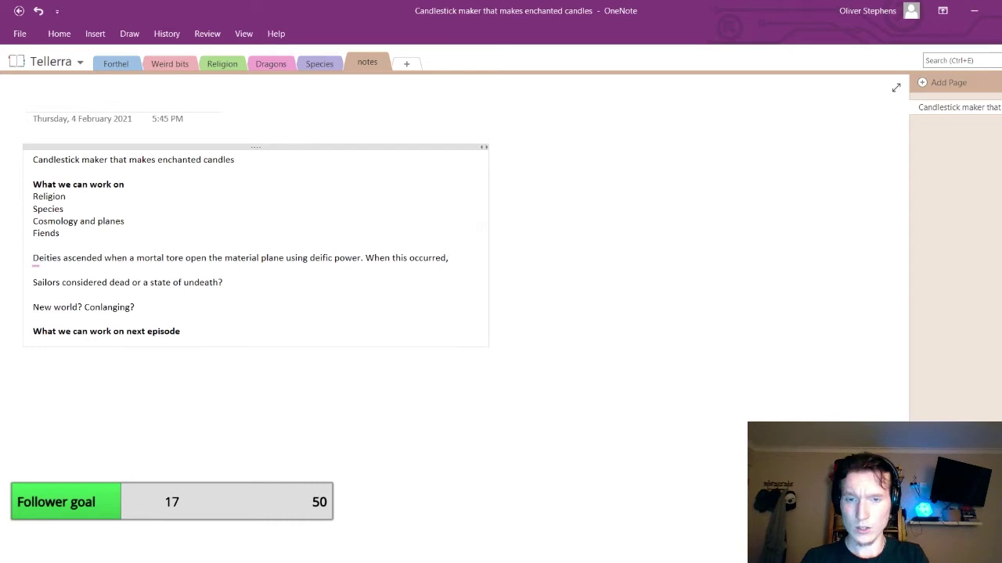
pyautogui.press('BackSpace')
pyautogui.write('th')
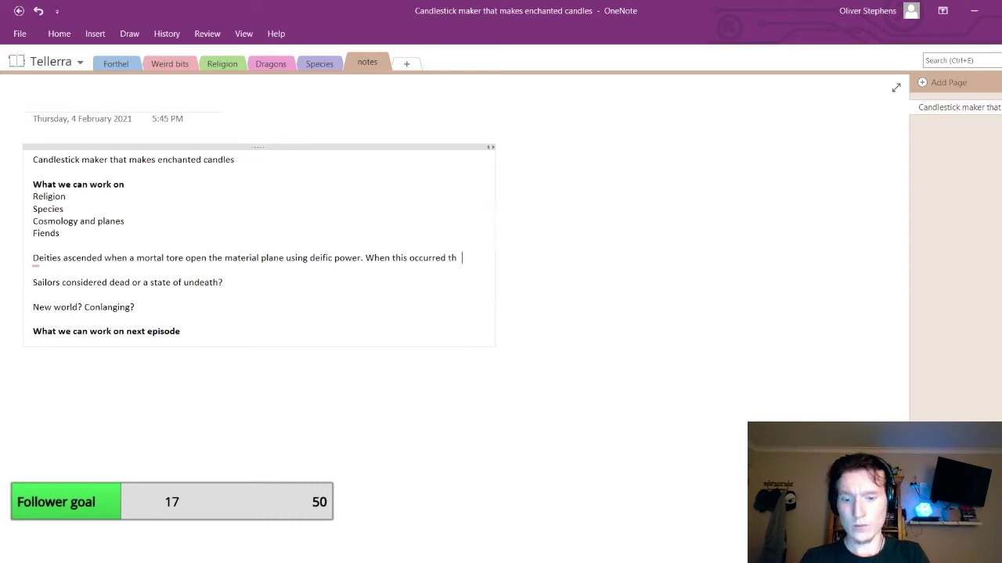
pyautogui.write('e old deities')
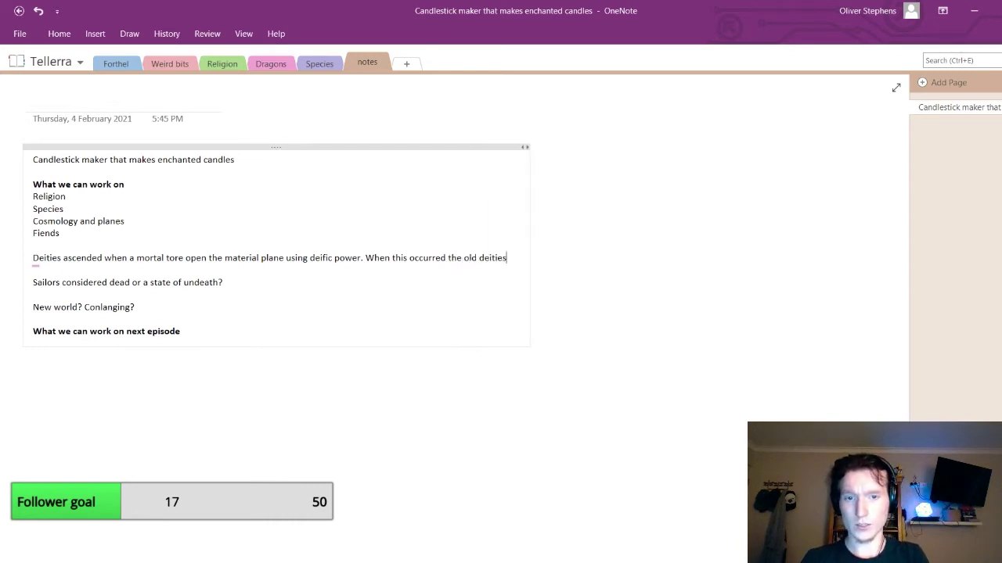
pyautogui.write(' decided ')
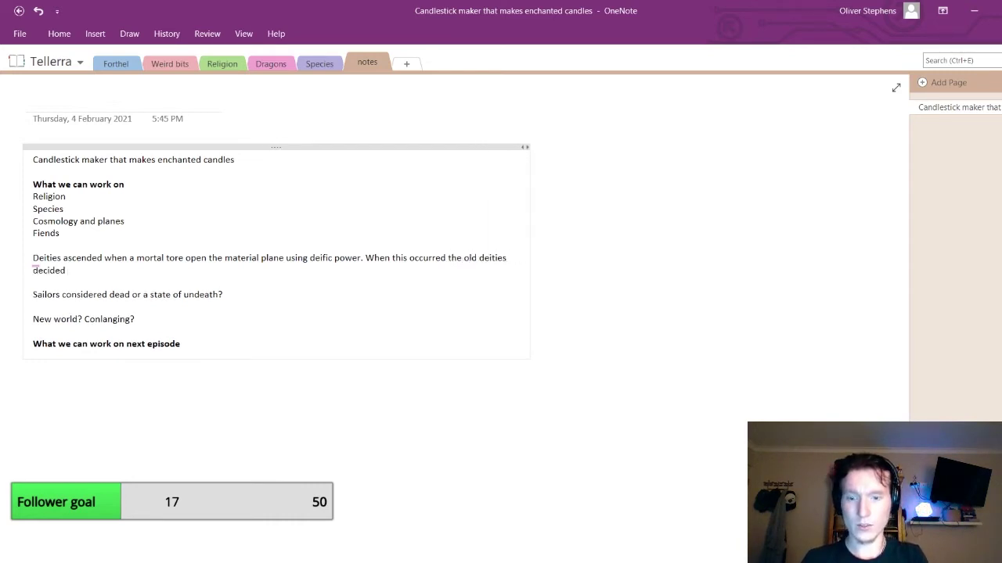
pyautogui.write('that mort')
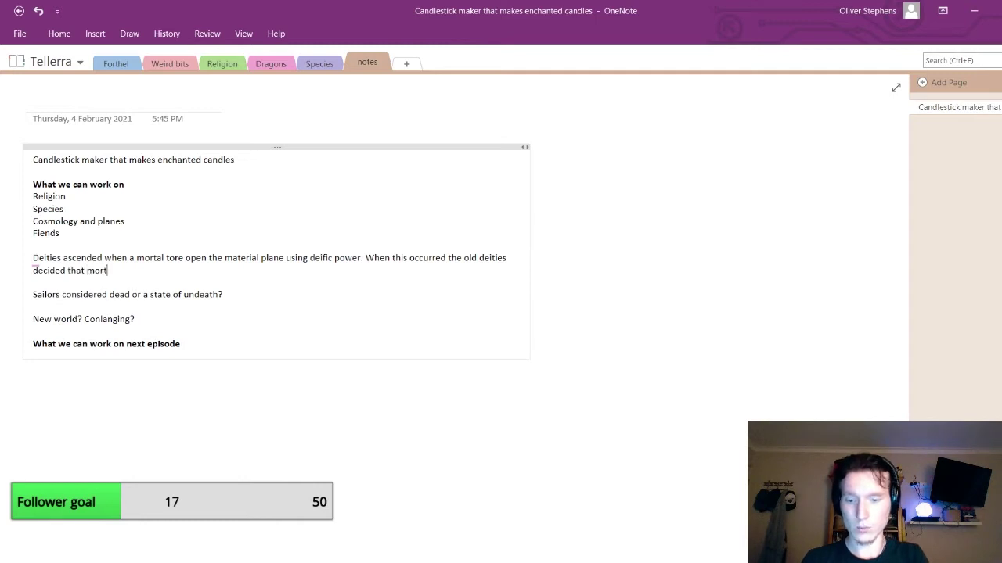
pyautogui.write('als and deities s')
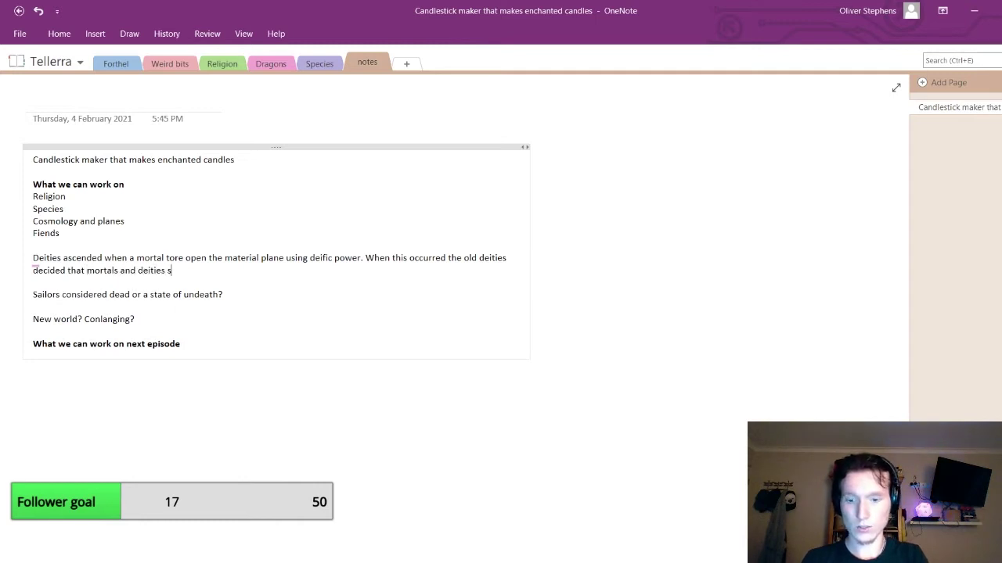
pyautogui.write('hould not ha')
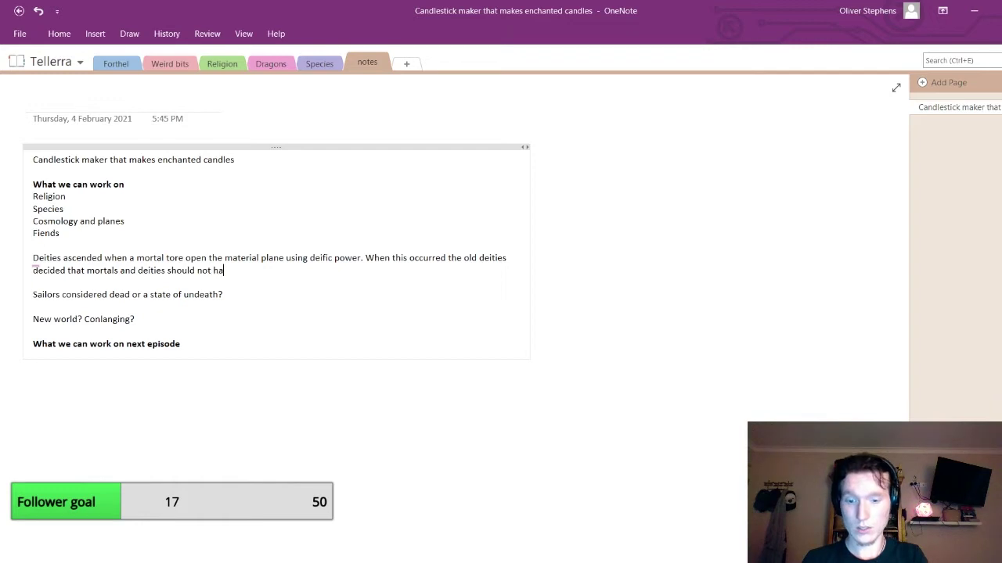
pyautogui.write('ve direct con')
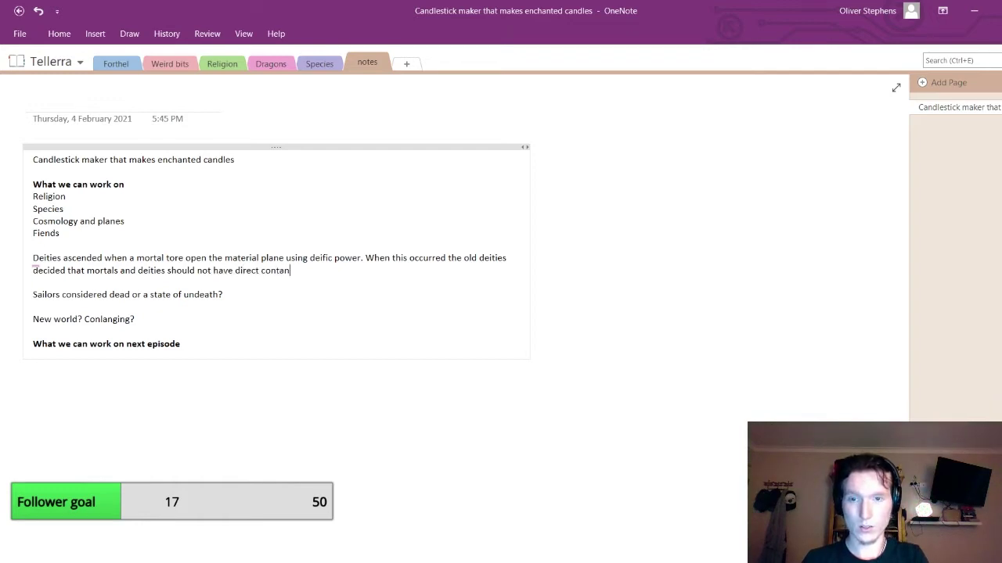
pyautogui.write('tact any')
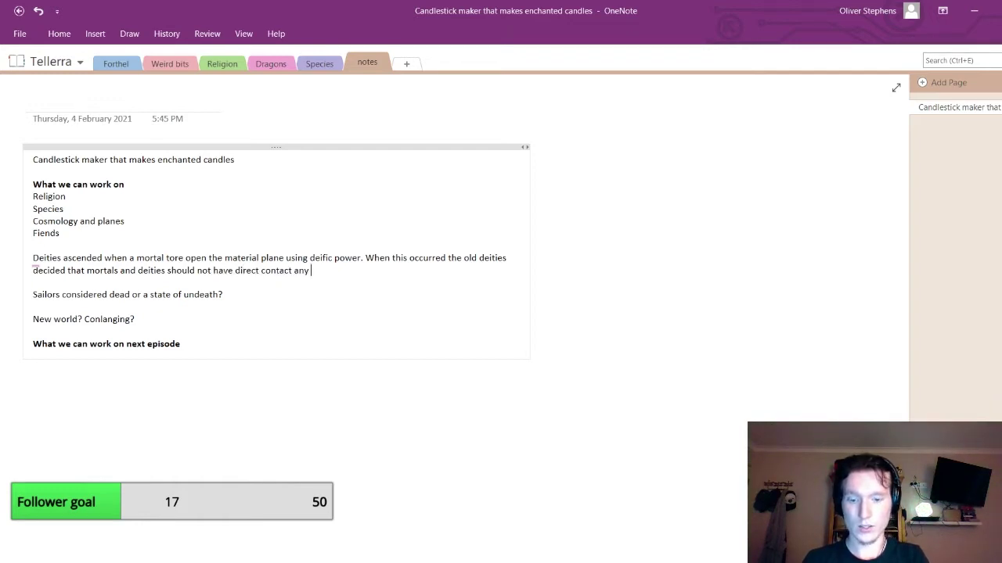
pyautogui.write(' longer. Als')
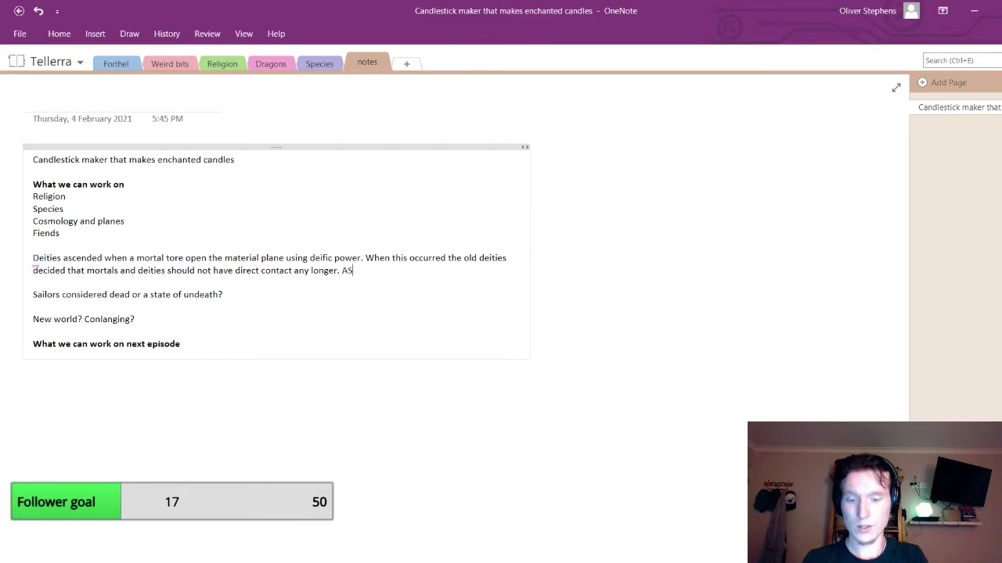
pyautogui.press('BackSpace')
pyautogui.press('BackSpace')
pyautogui.write('s such,')
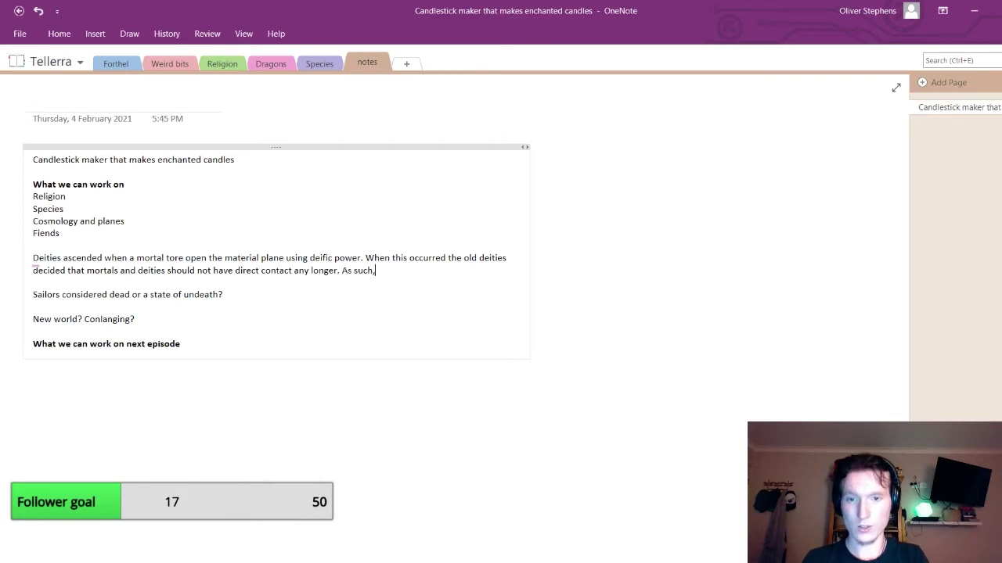
pyautogui.write(' the deities now live on')
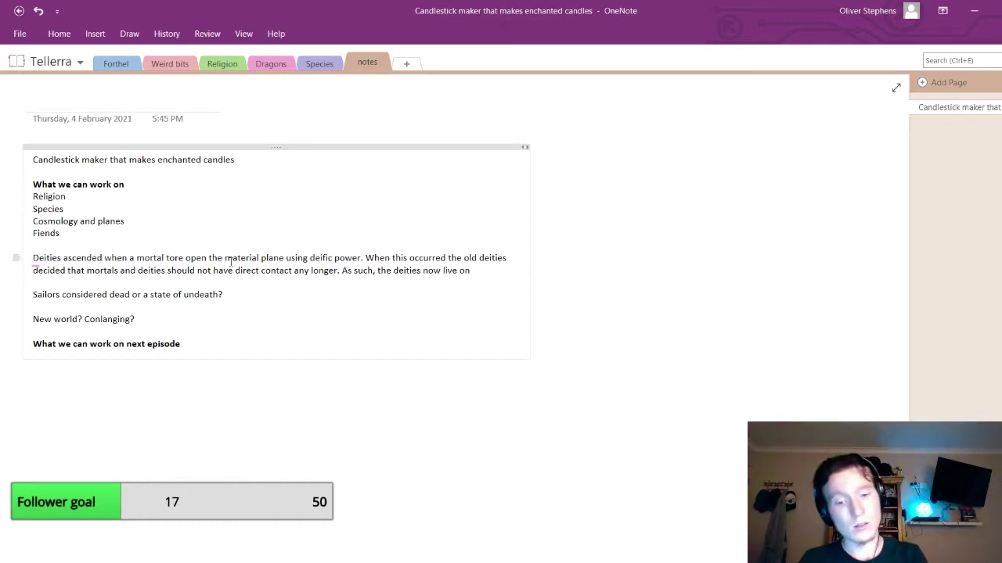
pyautogui.write(' (deity')
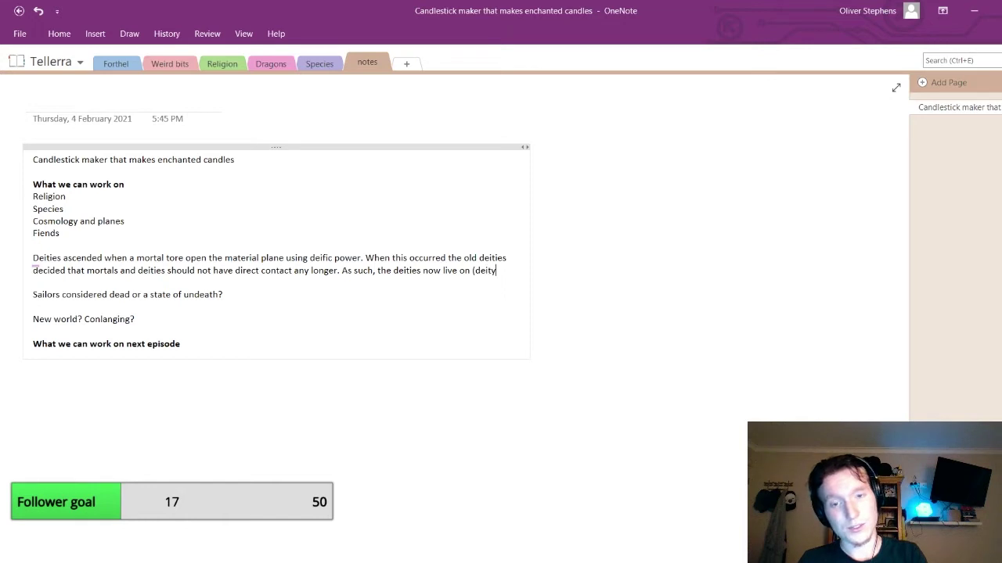
pyautogui.write(' demiplane )')
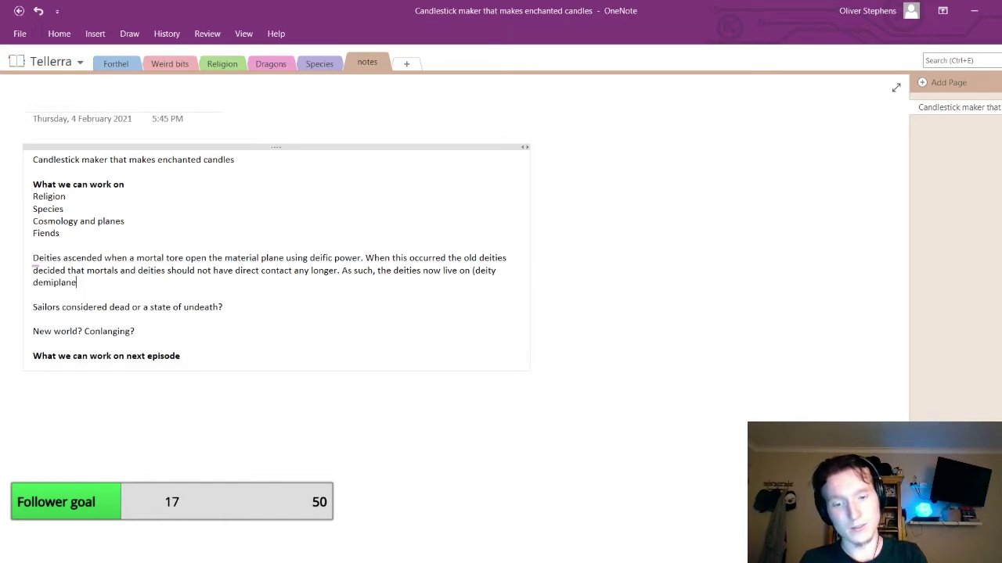
pyautogui.press('BackSpace')
pyautogui.press('BackSpace')
pyautogui.write(')')
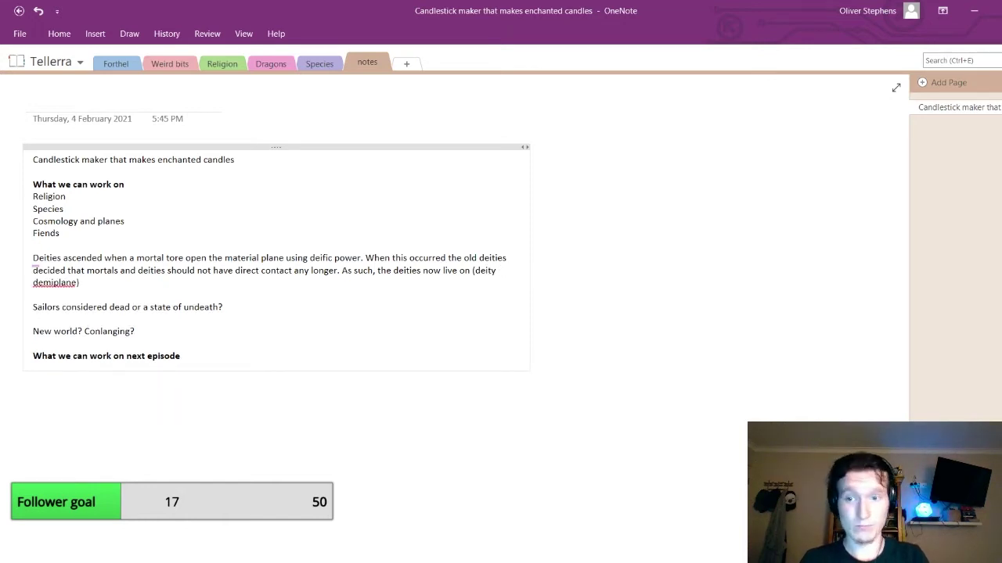
pyautogui.click(319, 63)
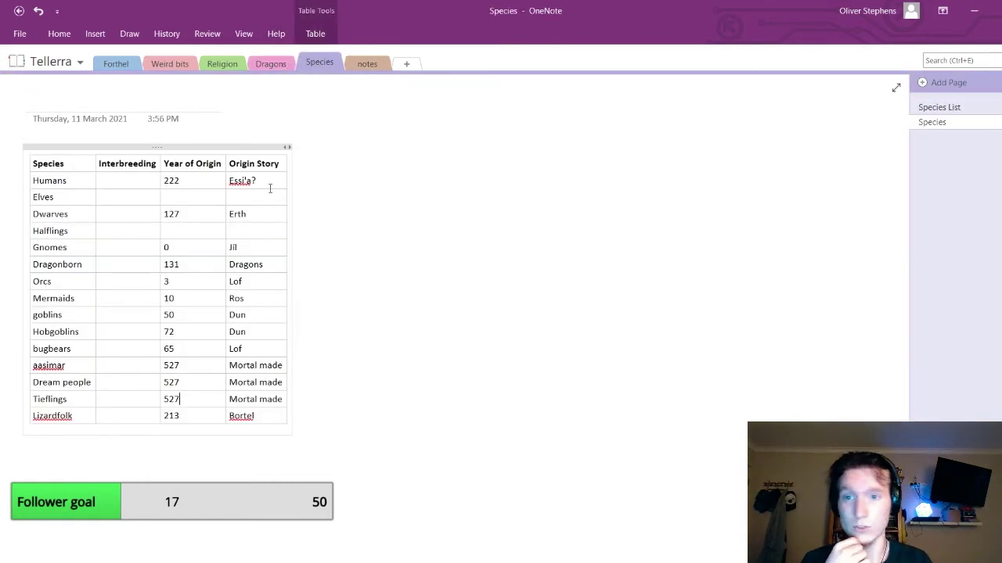
# Enter 'Grew out of the ground' as the Halflings origin story, after checking the Deities page
pyautogui.click(209, 236)
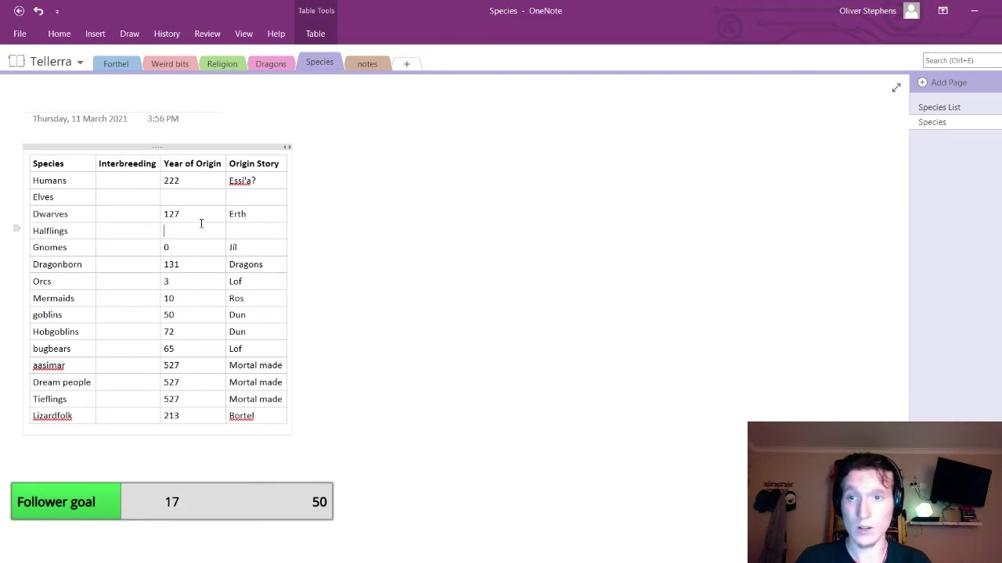
pyautogui.click(223, 64)
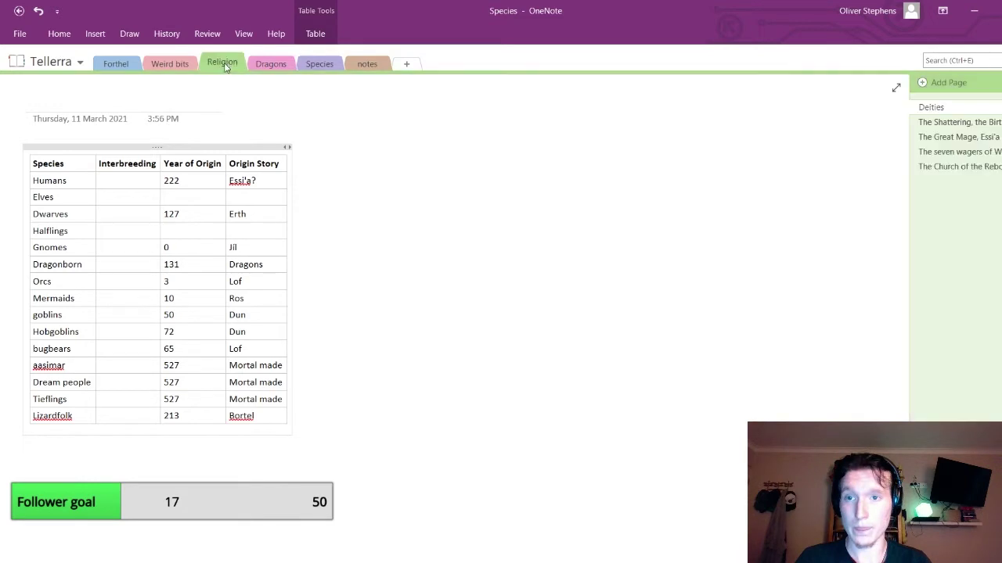
pyautogui.click(303, 65)
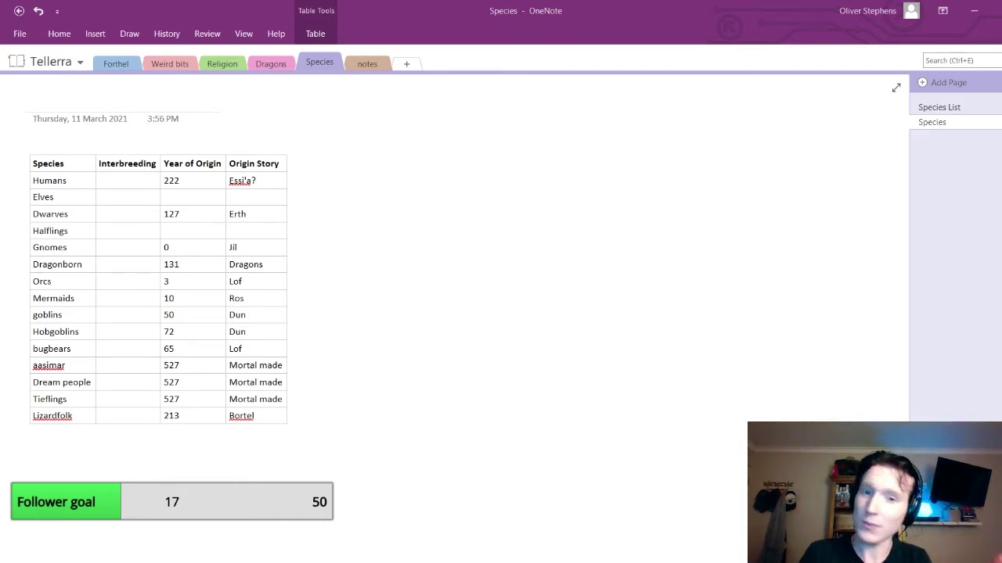
pyautogui.click(243, 227)
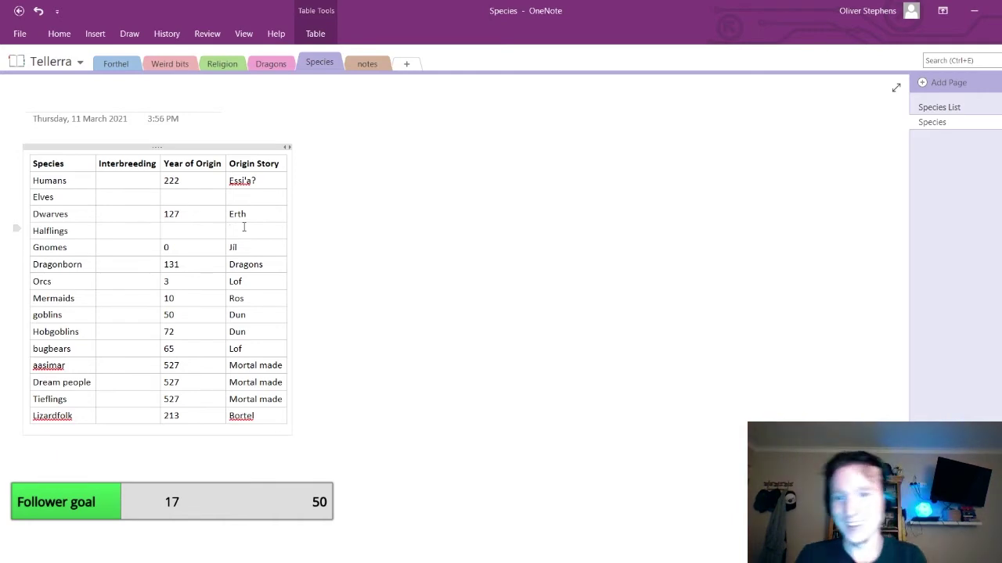
pyautogui.write('Grew out ')
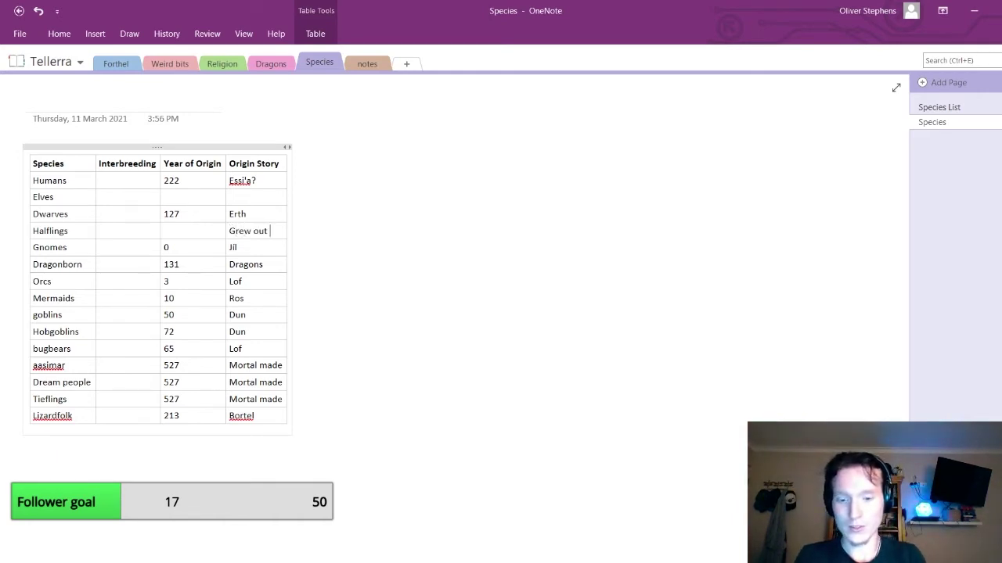
pyautogui.write('of the rgound')
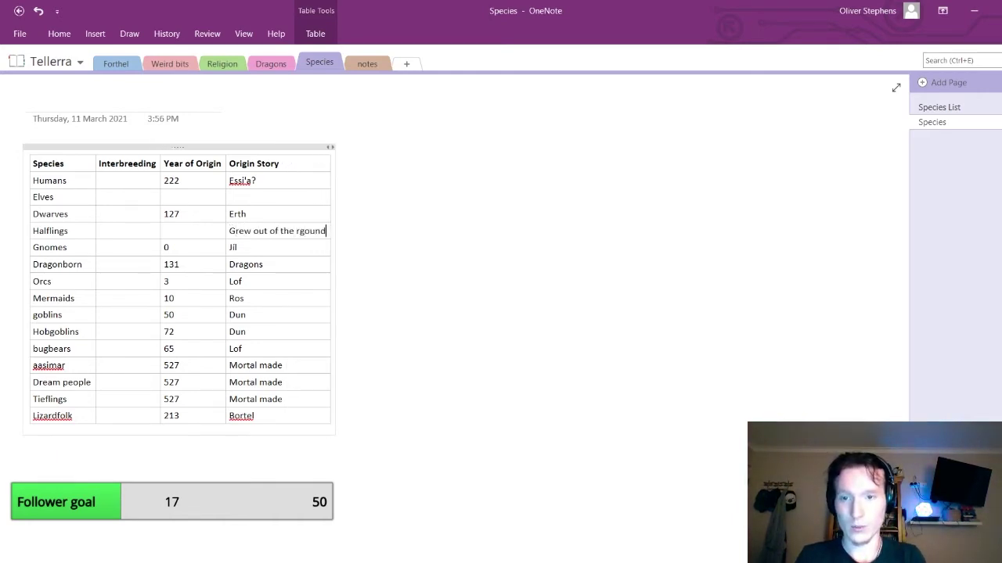
pyautogui.press('BackSpace')
pyautogui.press('BackSpace')
pyautogui.press('BackSpace')
pyautogui.press('BackSpace')
pyautogui.press('BackSpace')
pyautogui.press('BackSpace')
pyautogui.write('ground')
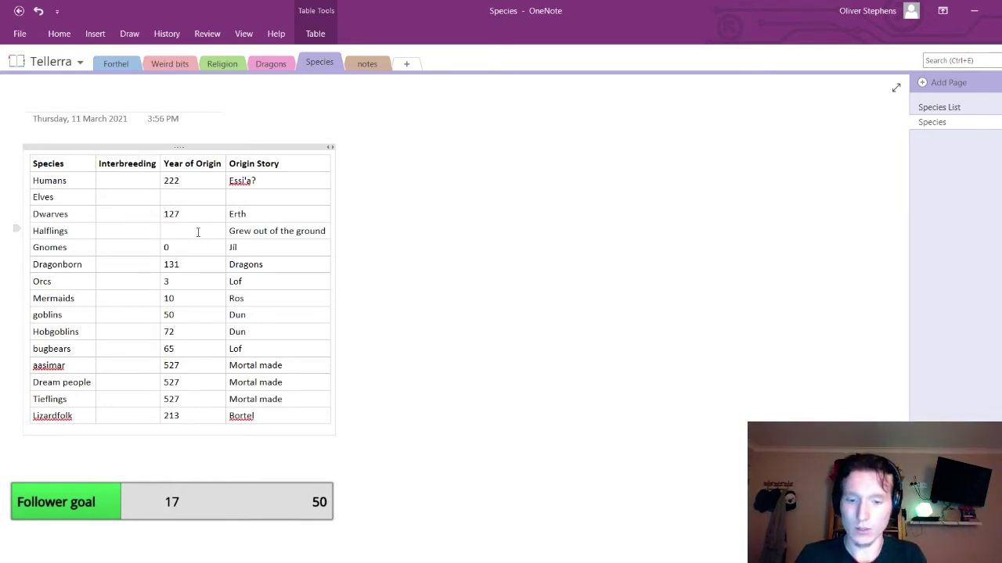
# Enter 700 as the Halflings Year of Origin
pyautogui.write('700')
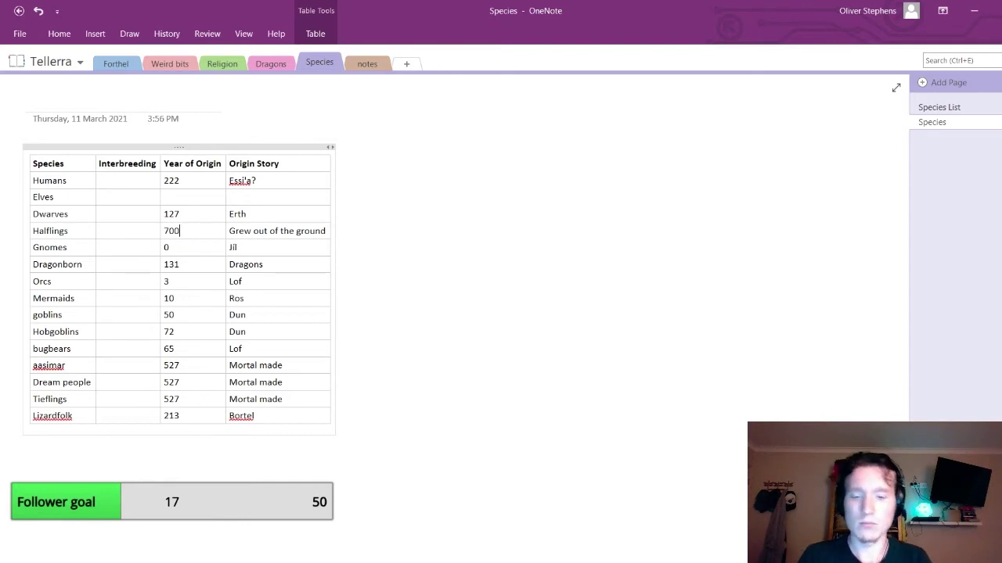
pyautogui.press('BackSpace')
pyautogui.write('3')
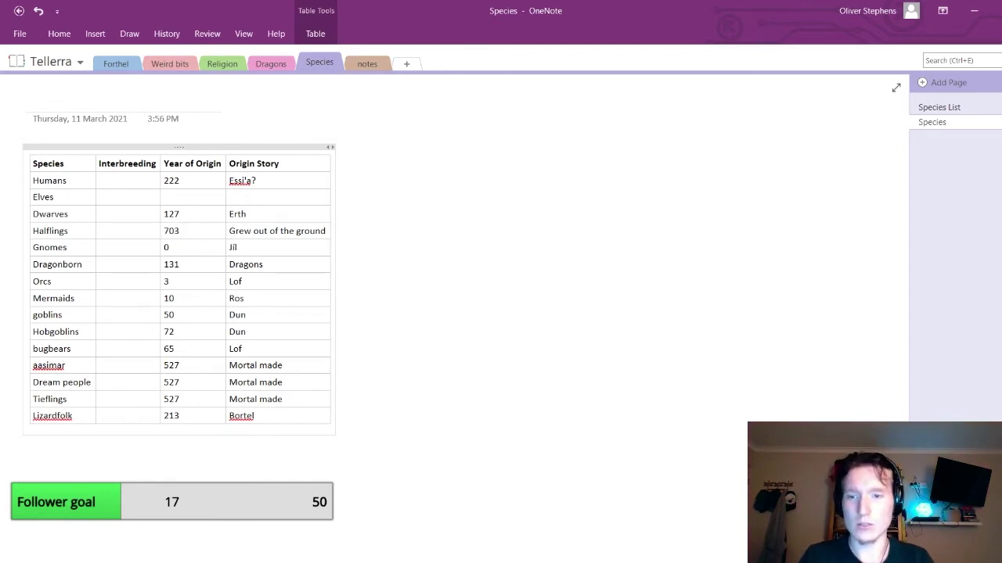
pyautogui.press('BackSpace')
pyautogui.write('0')
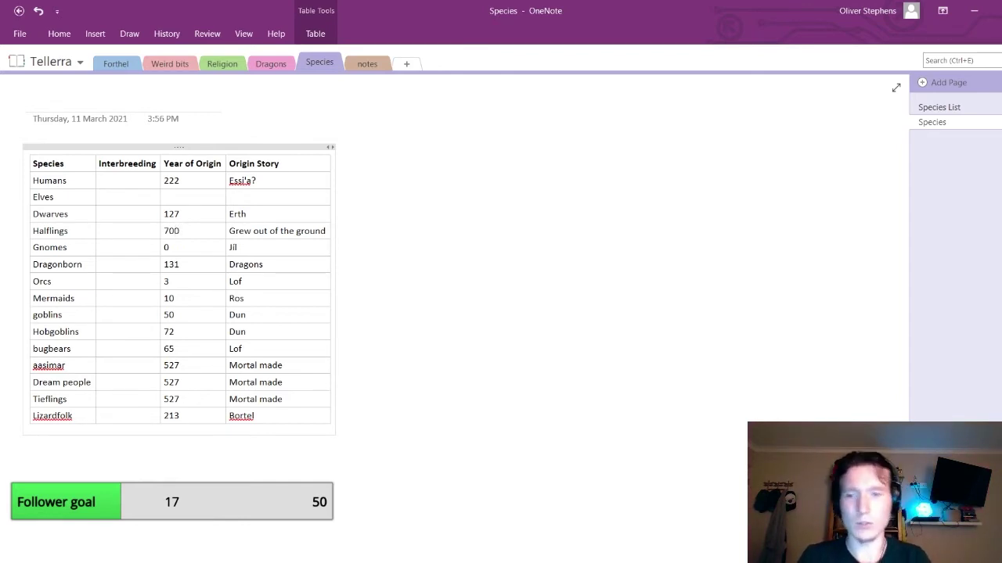
pyautogui.click(199, 197)
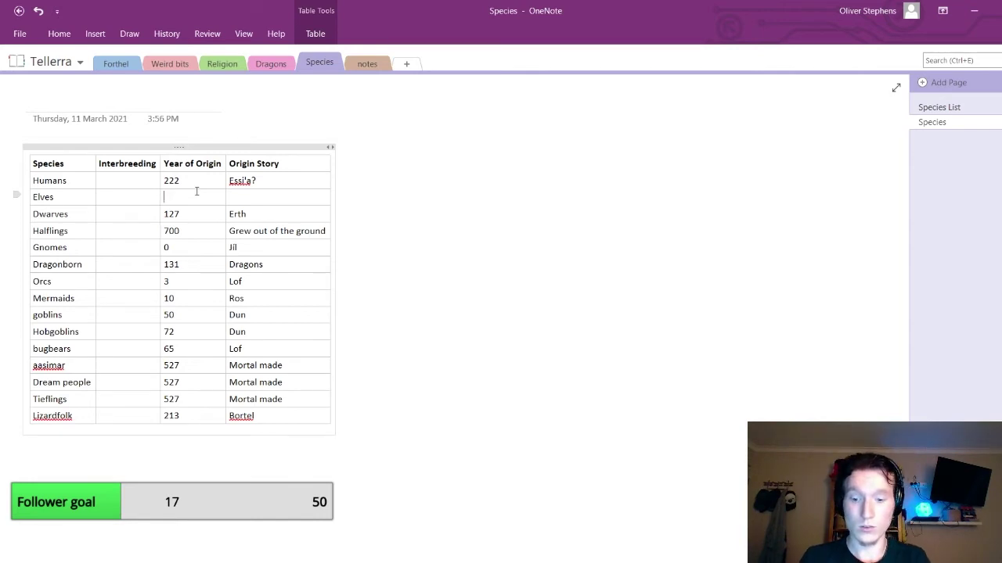
# Type 3712 into the Elves Year of Origin cell
pyautogui.write('37')
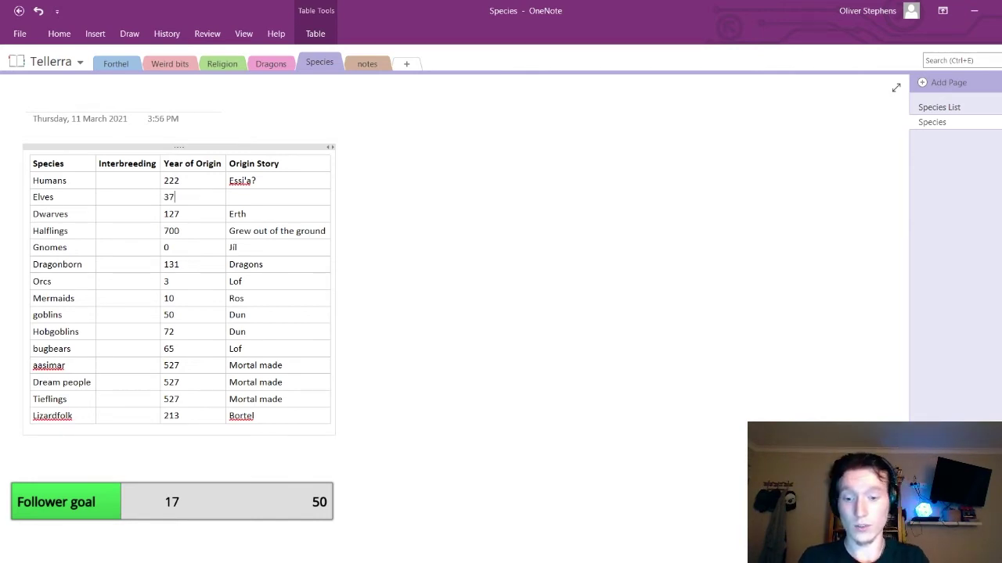
pyautogui.write('12')
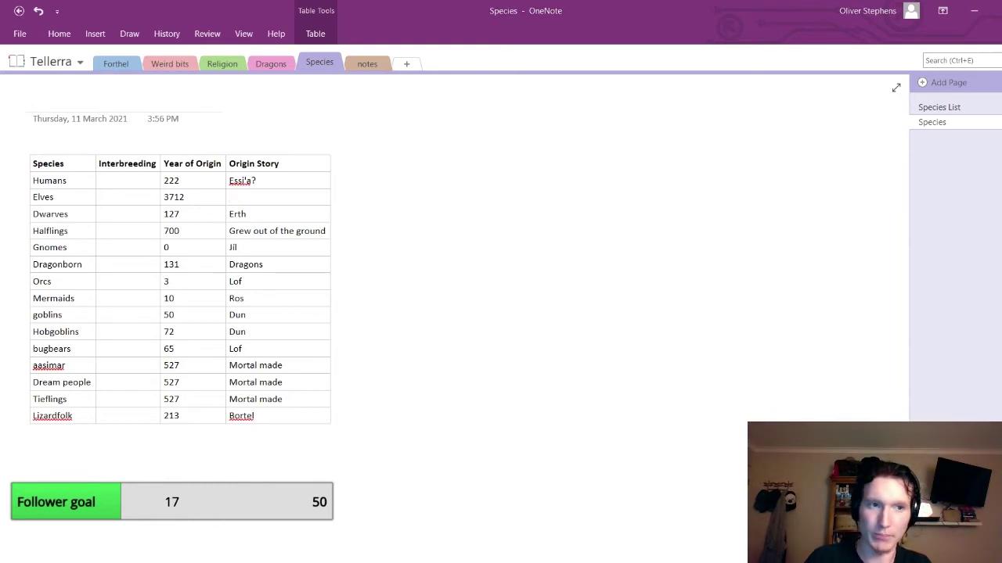
pyautogui.hotkey('alt', 'Tab')
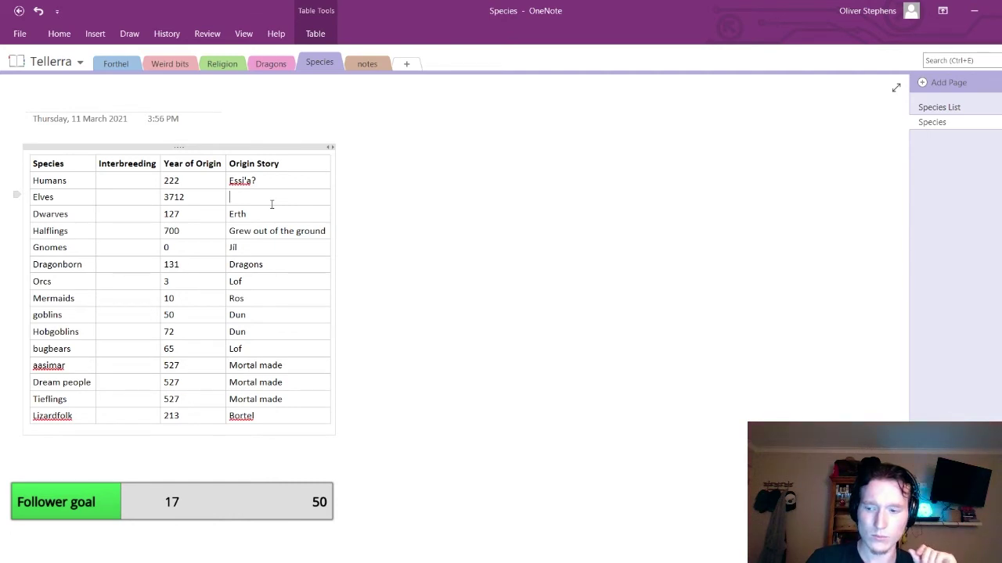
pyautogui.hotkey('alt', 'Tab')
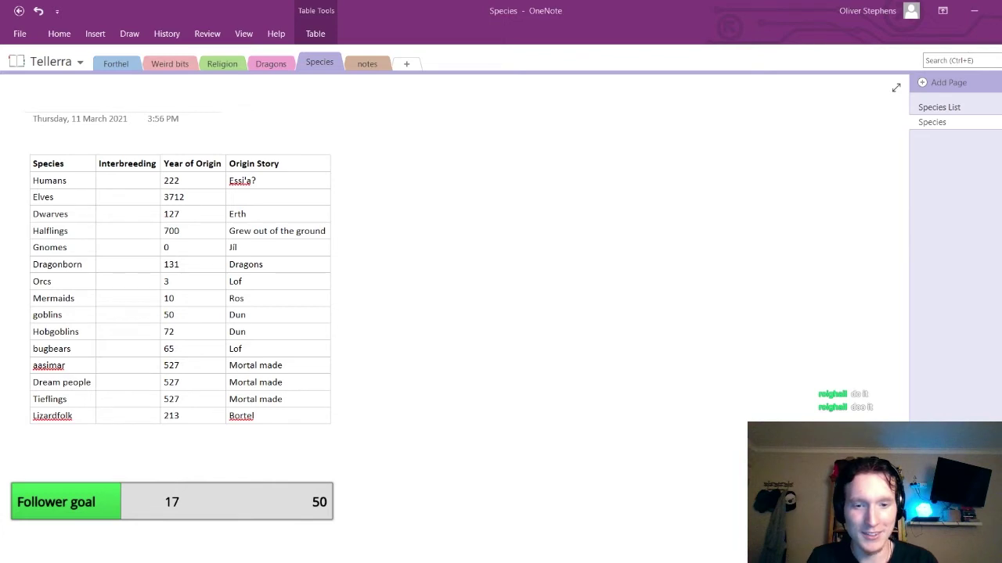
# Type 'A whole mass of natural phenomena colliding' into the Elves Origin Story cell
pyautogui.click(264, 197)
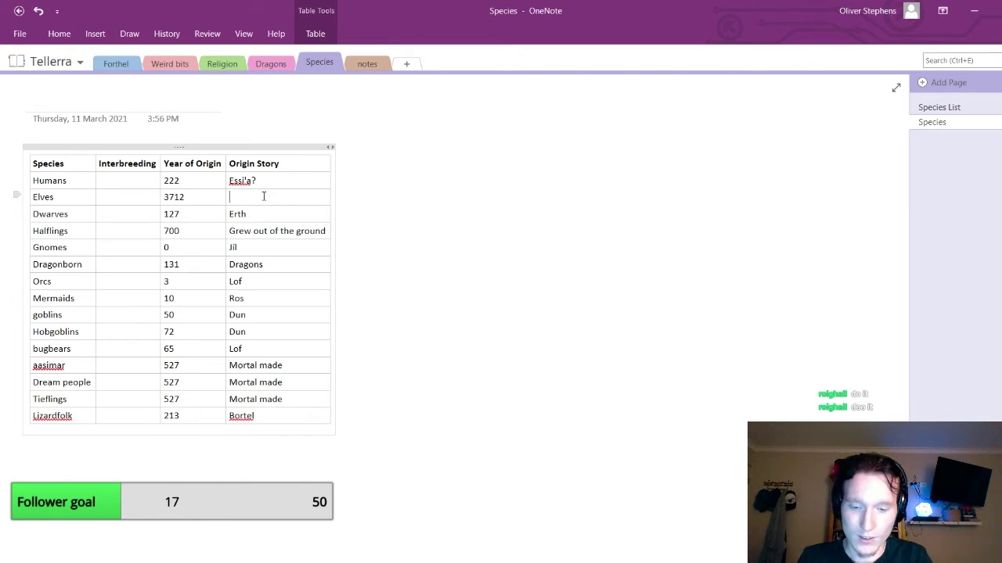
pyautogui.write('A who')
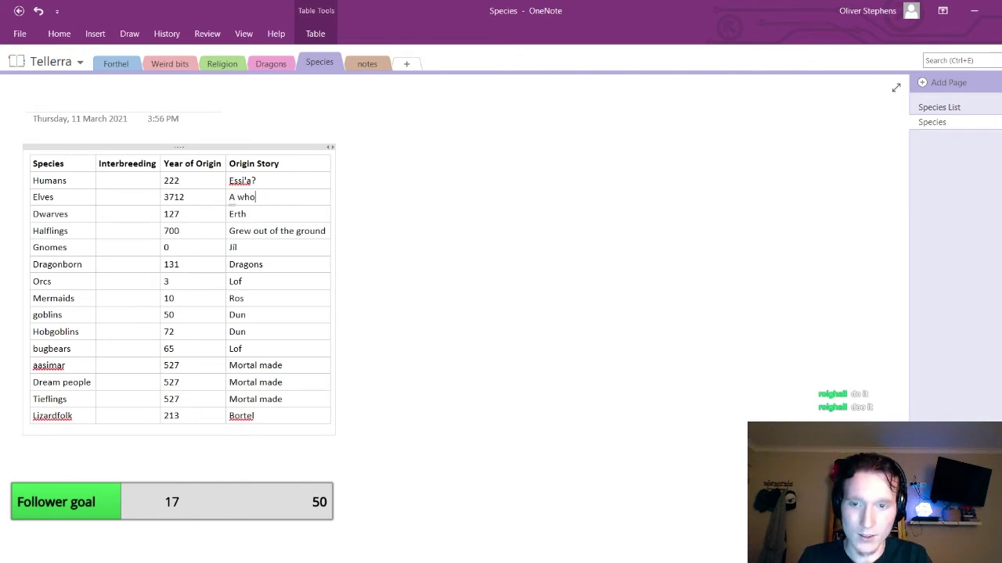
pyautogui.write('le mass of')
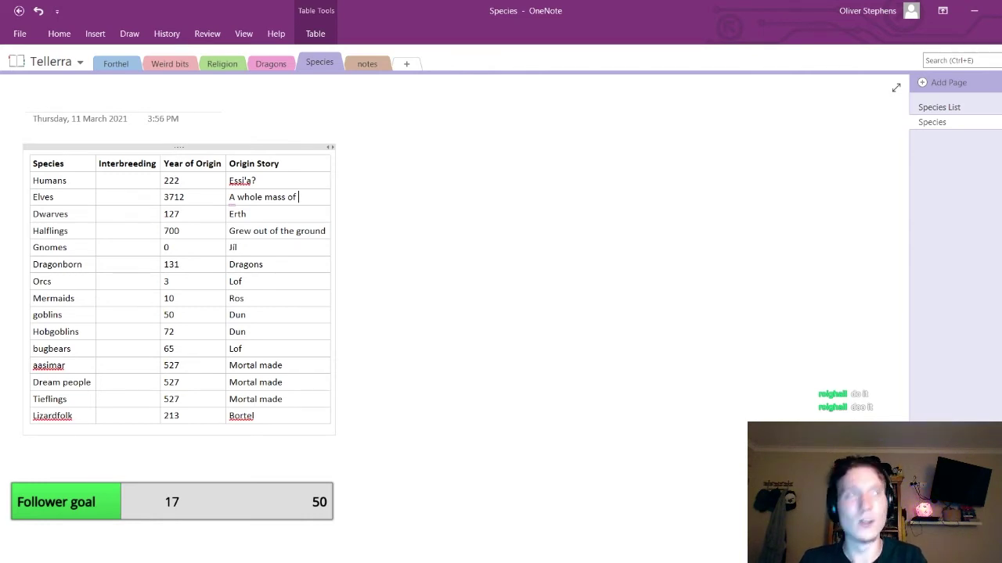
pyautogui.write('natural')
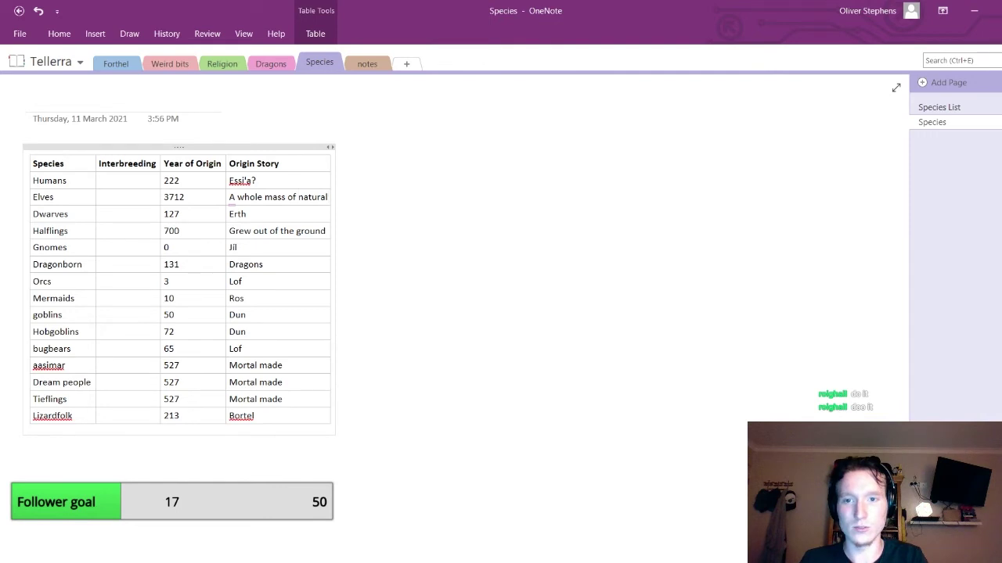
pyautogui.write(' phenom')
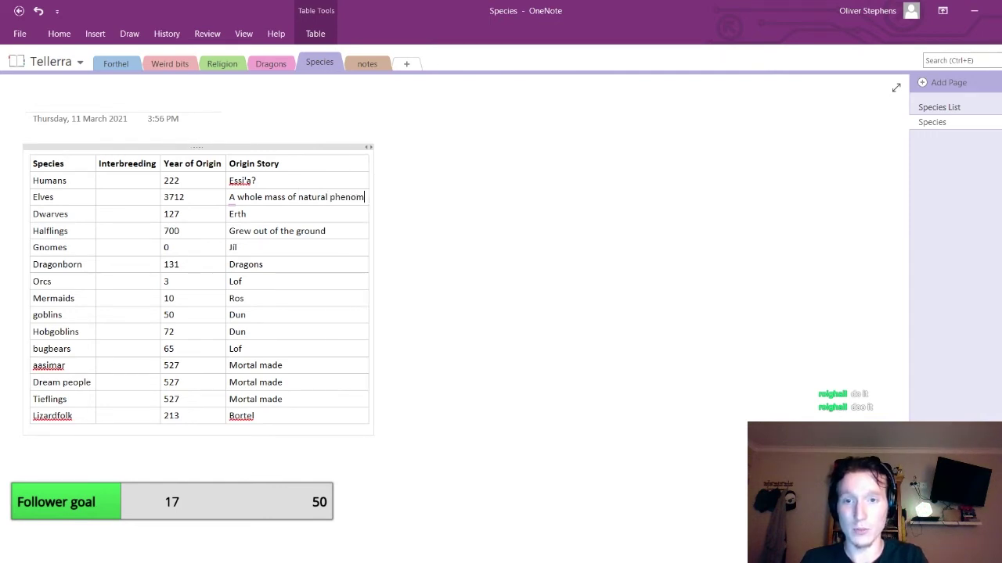
pyautogui.write('ena')
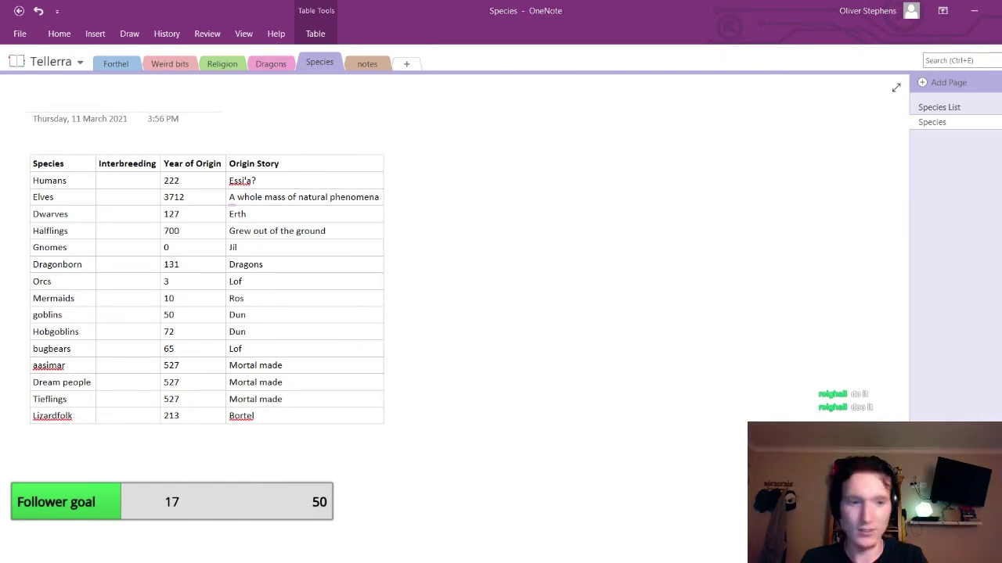
pyautogui.write(' col')
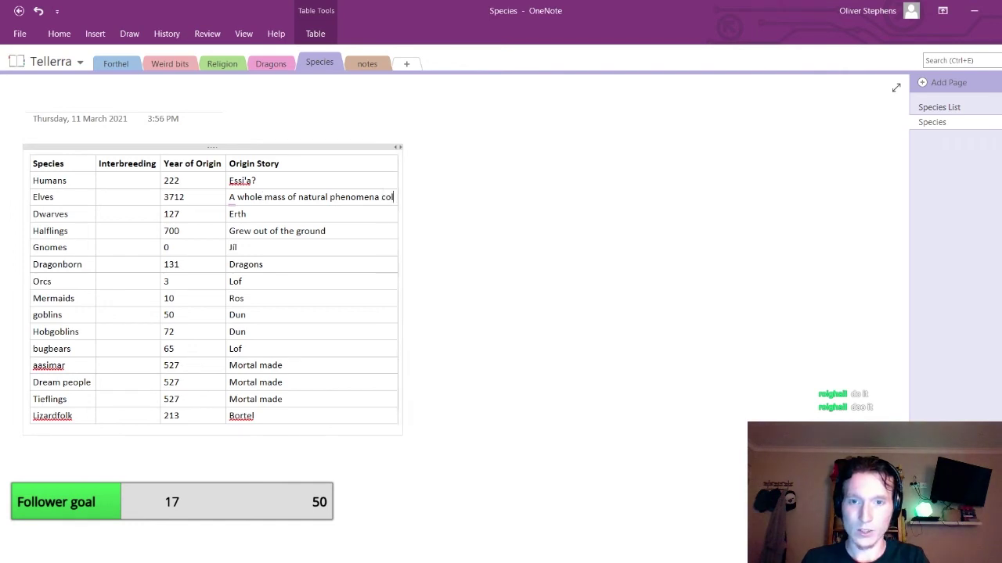
pyautogui.write('liding')
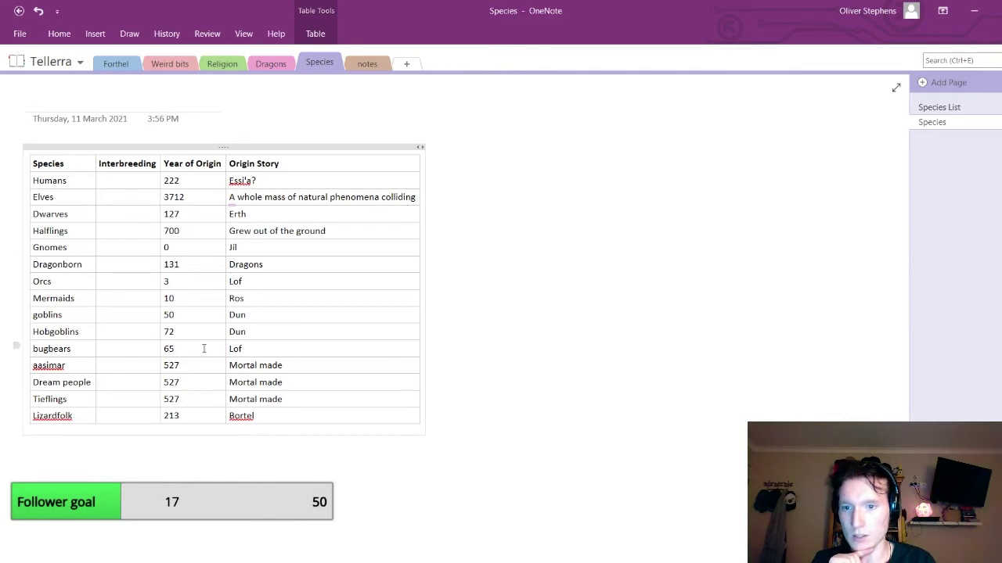
# Change the aasimar, Dream people and Tieflings years of origin from 527 to 827
pyautogui.moveTo(199, 362); pyautogui.dragTo(166, 364)
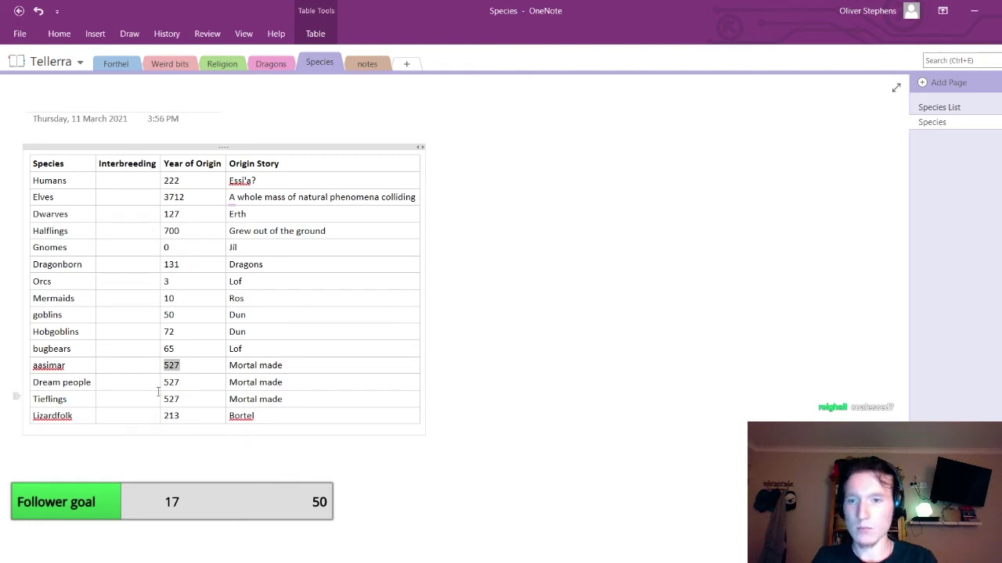
pyautogui.click(171, 366)
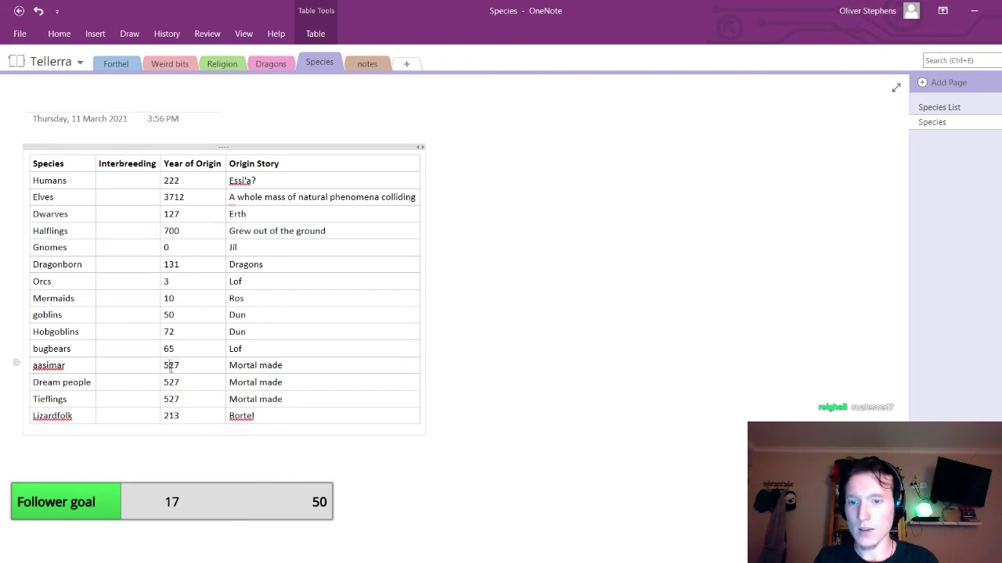
pyautogui.press('BackSpace')
pyautogui.write('8')
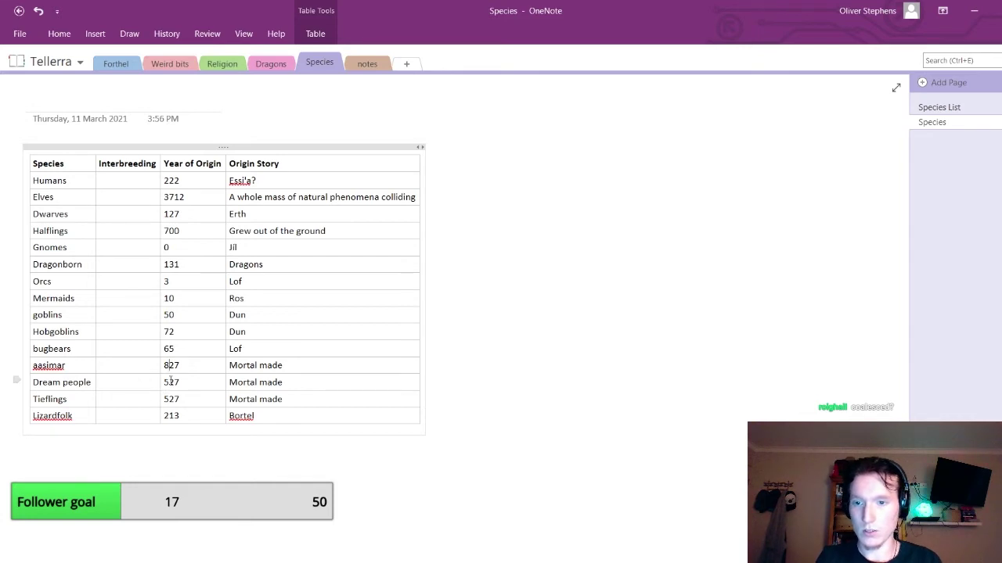
pyautogui.click(167, 384)
pyautogui.press('BackSpace')
pyautogui.write('8')
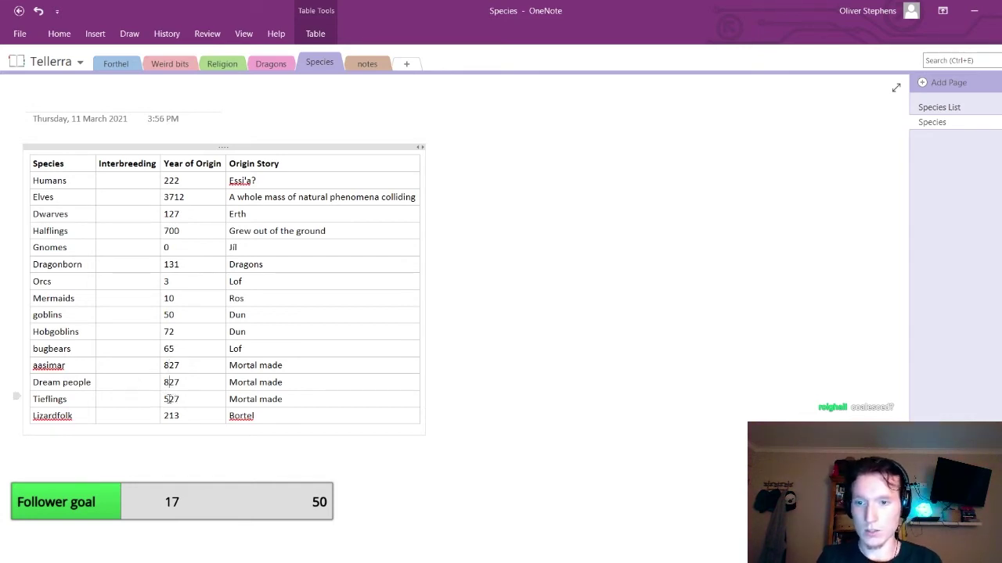
pyautogui.click(168, 399)
pyautogui.press('BackSpace')
pyautogui.write('8')
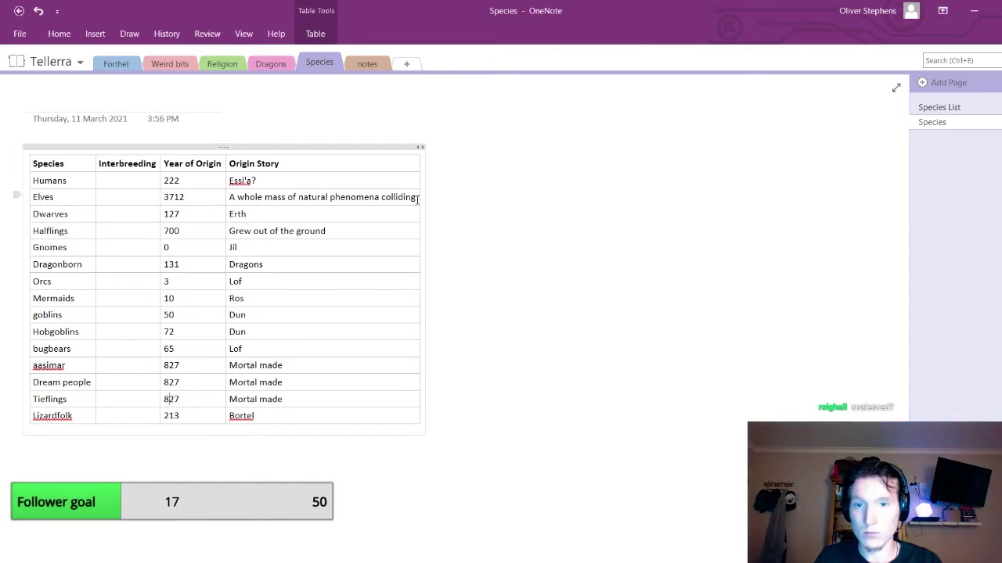
pyautogui.moveTo(417, 200); pyautogui.dragTo(387, 200)
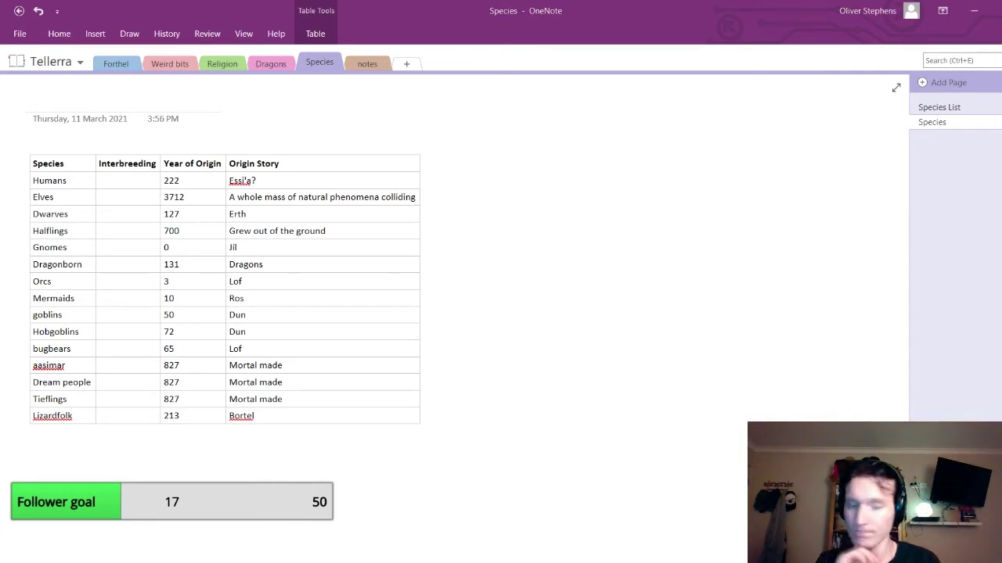
pyautogui.hotkey('alt', 'Tab')
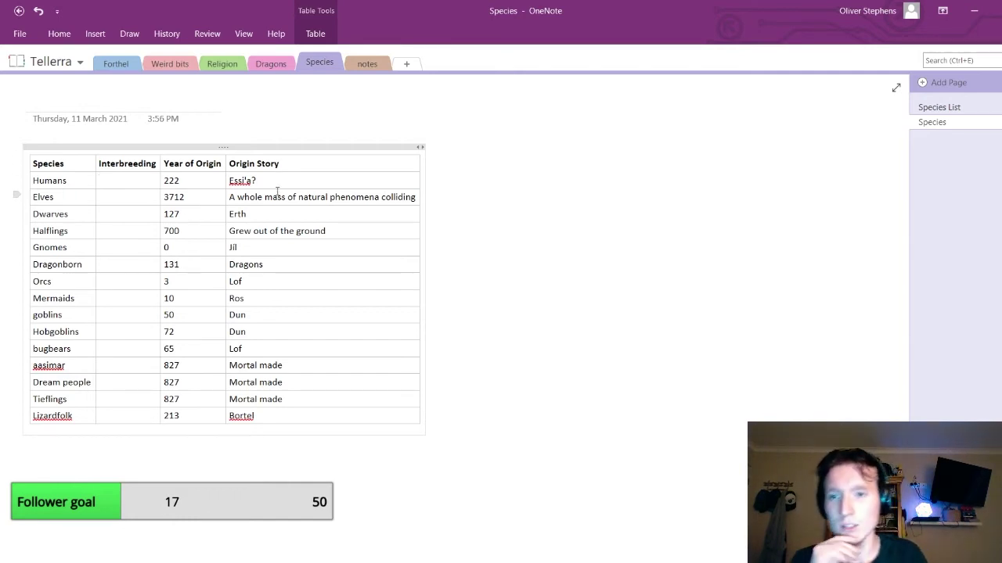
pyautogui.click(273, 184)
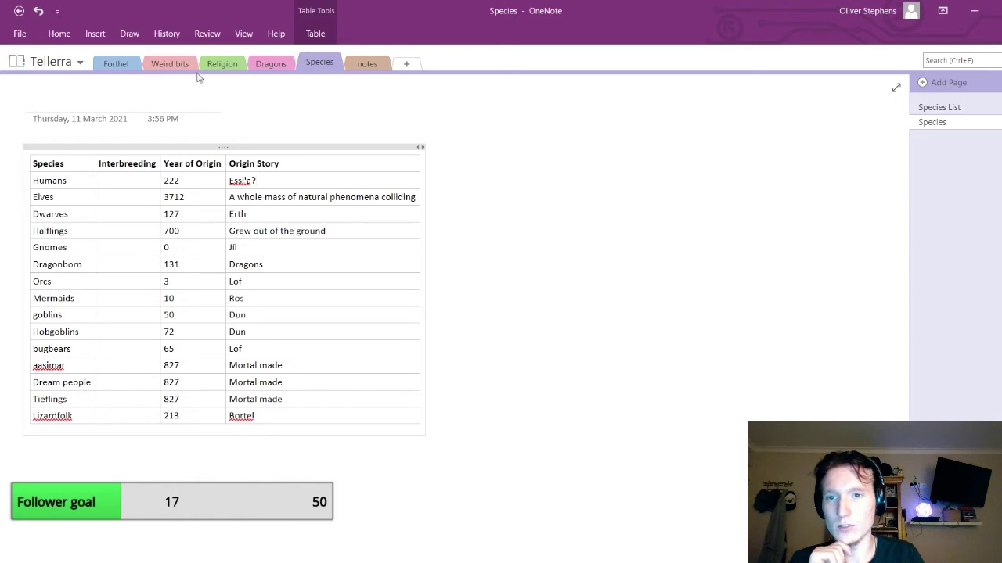
# Scroll through the Deities page, then switch to The Crystal Hunt page in Dragons
pyautogui.click(211, 65)
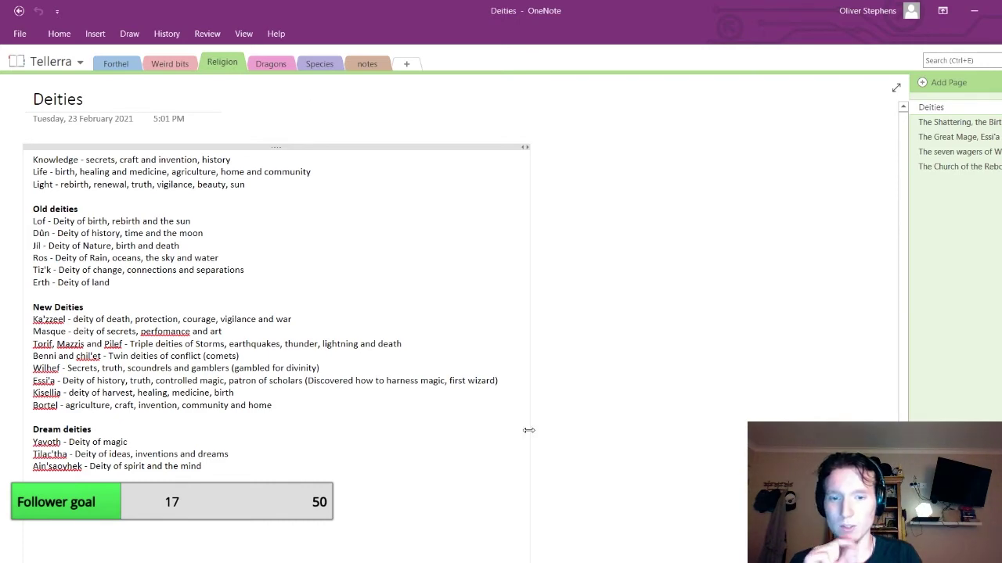
pyautogui.scroll(-1, 528, 430)
pyautogui.scroll(1, 528, 430)
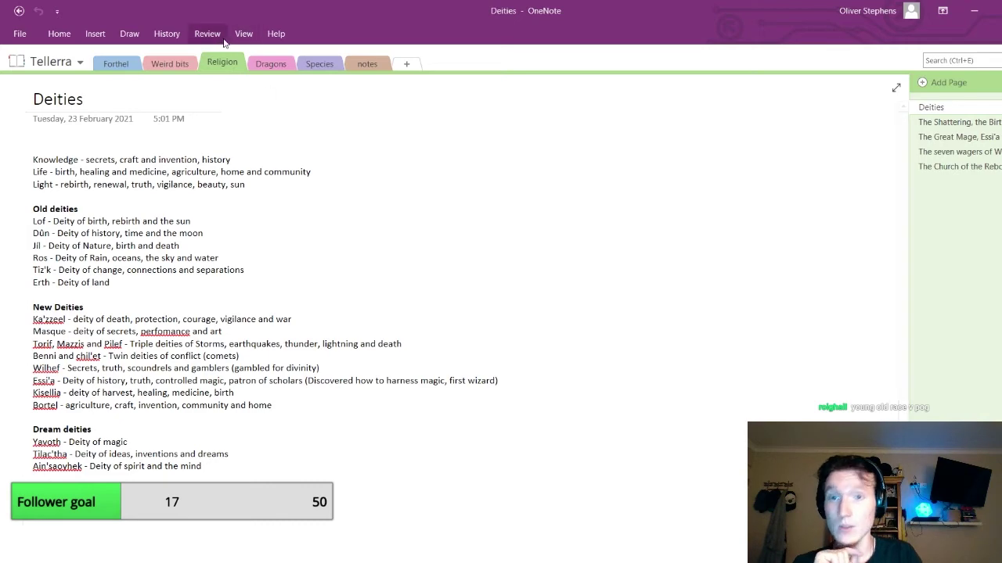
pyautogui.click(258, 63)
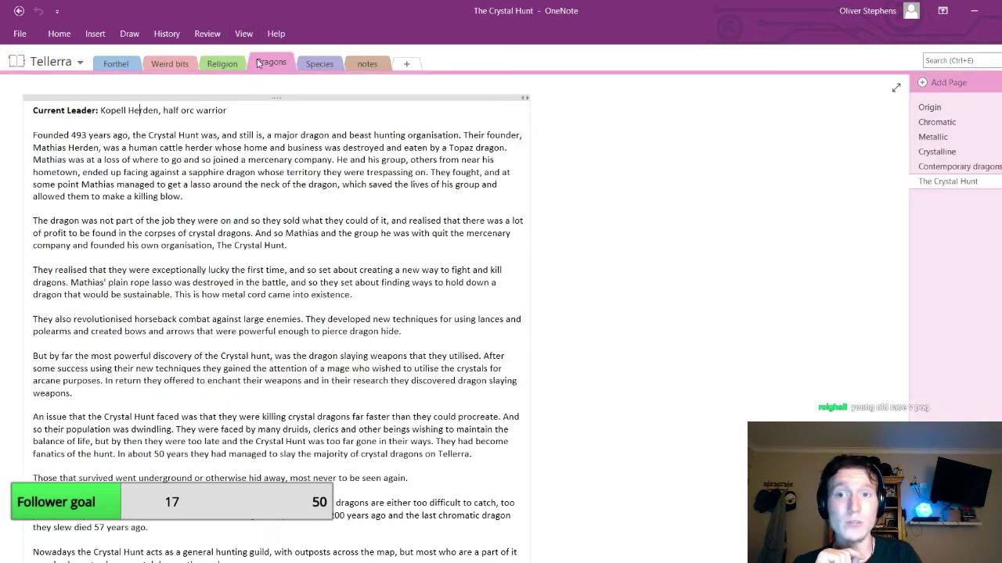
# Erase the Humans origin story text "Essi'a?" in the Species table, then revisit Deities
pyautogui.click(319, 62)
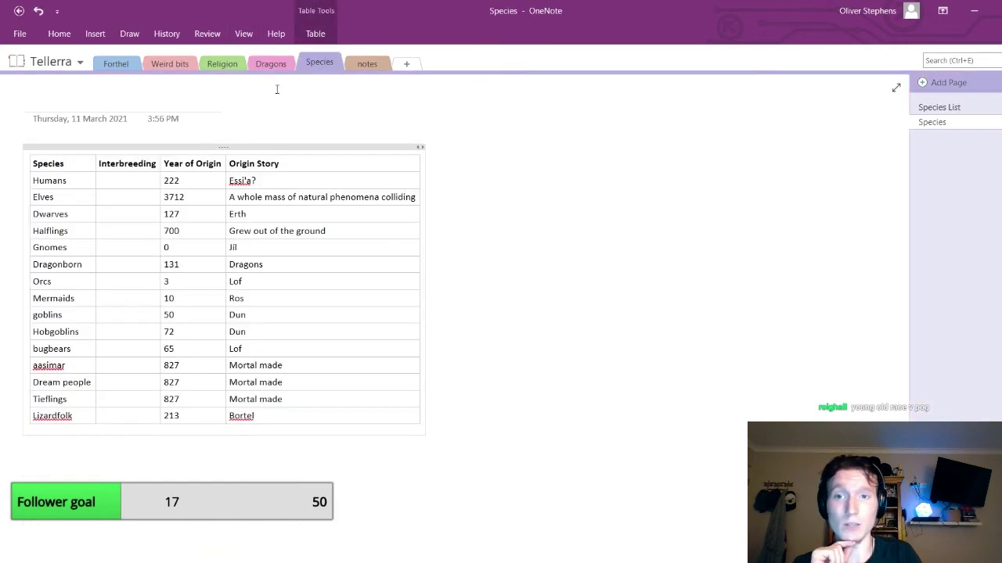
pyautogui.click(213, 67)
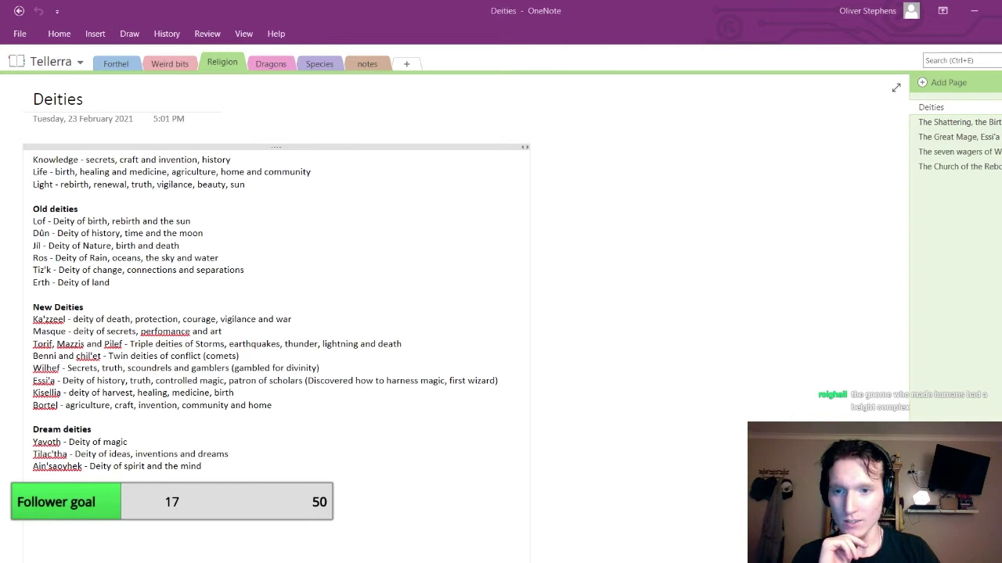
pyautogui.scroll(-2, 398, 485)
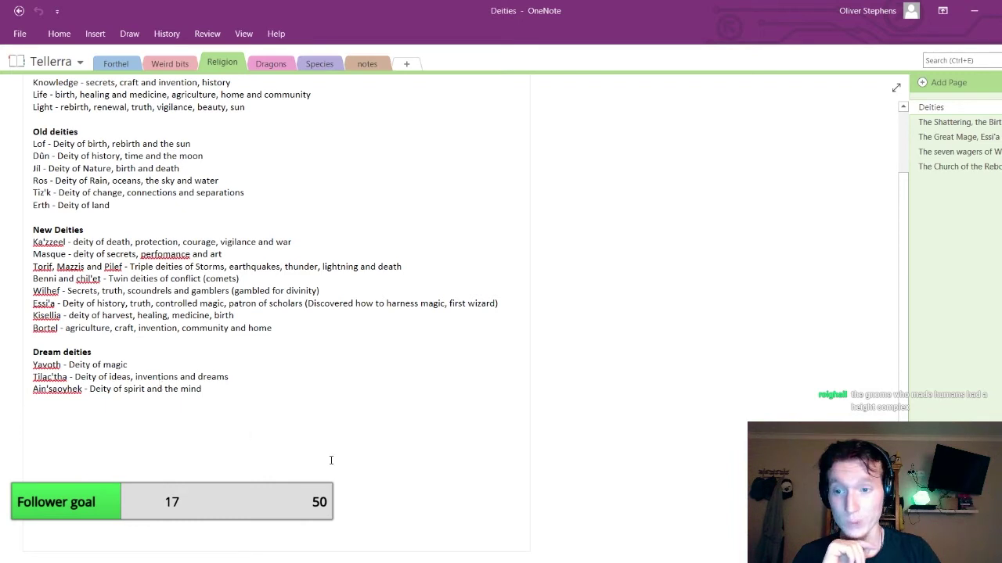
pyautogui.click(311, 66)
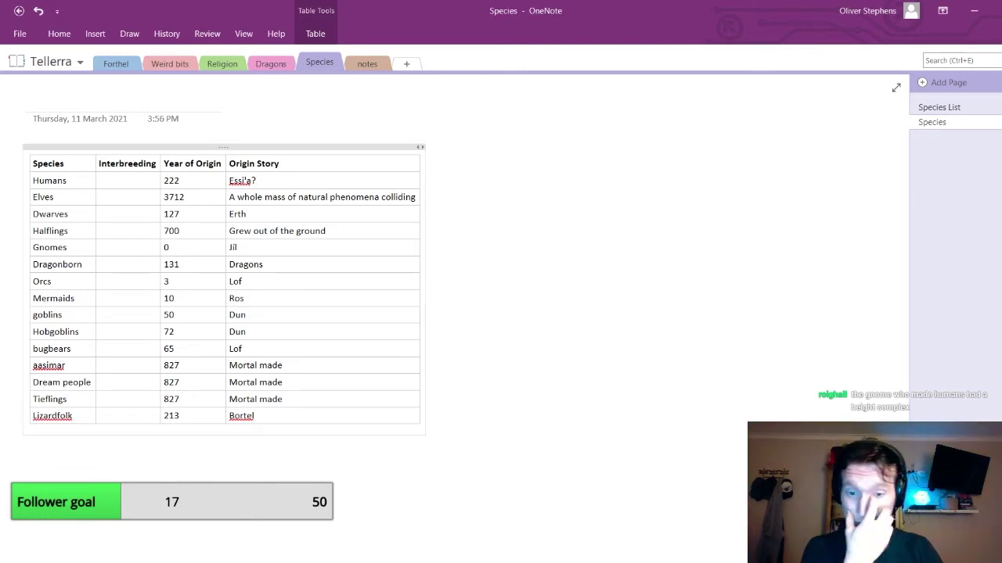
pyautogui.click(289, 181)
pyautogui.press('BackSpace')
pyautogui.press('BackSpace')
pyautogui.press('BackSpace')
pyautogui.press('BackSpace')
pyautogui.press('BackSpace')
pyautogui.press('BackSpace')
pyautogui.press('BackSpace')
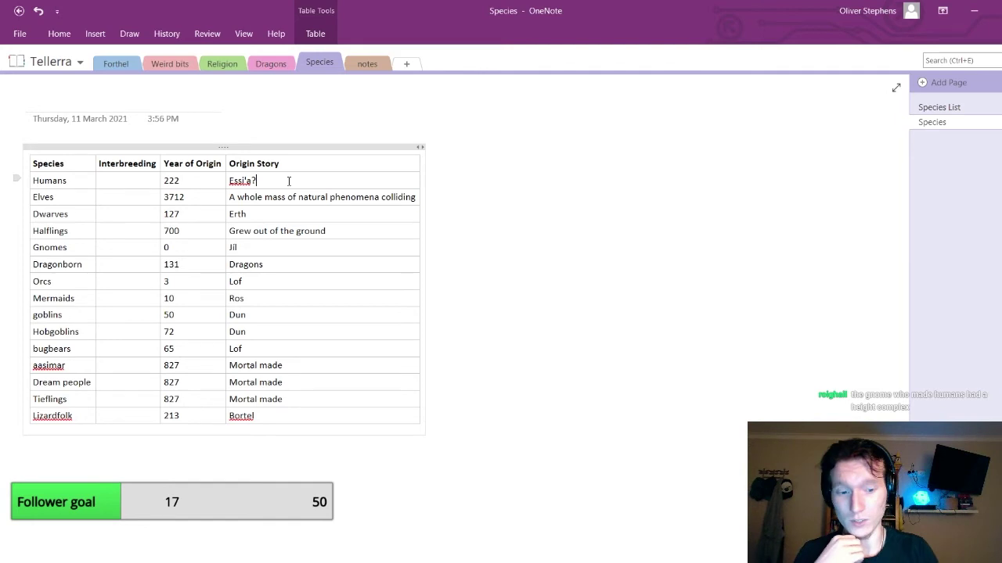
pyautogui.click(222, 64)
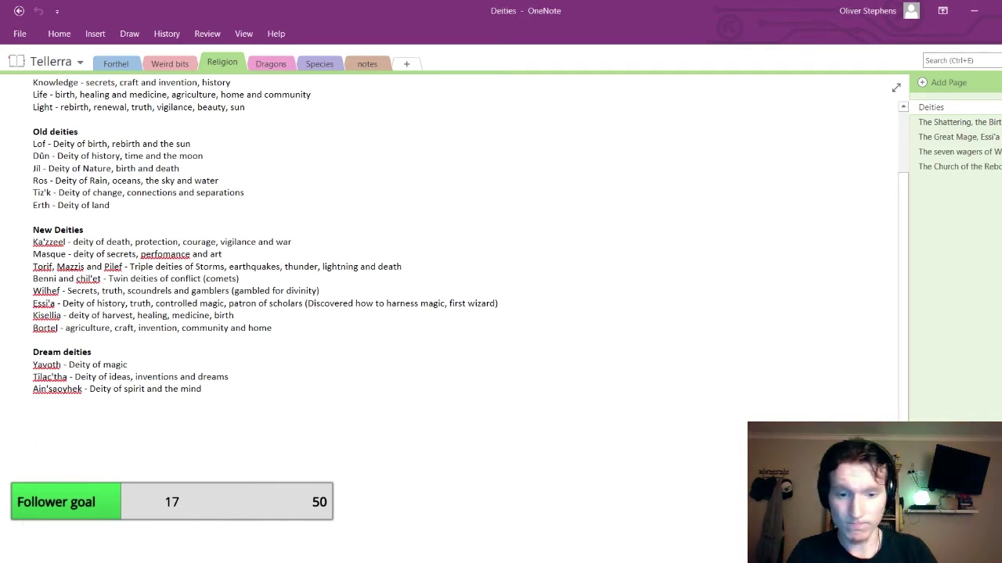
# Delete the Knowledge, Life and Light lines from the top of the Deities page
pyautogui.scroll(1, 341, 443)
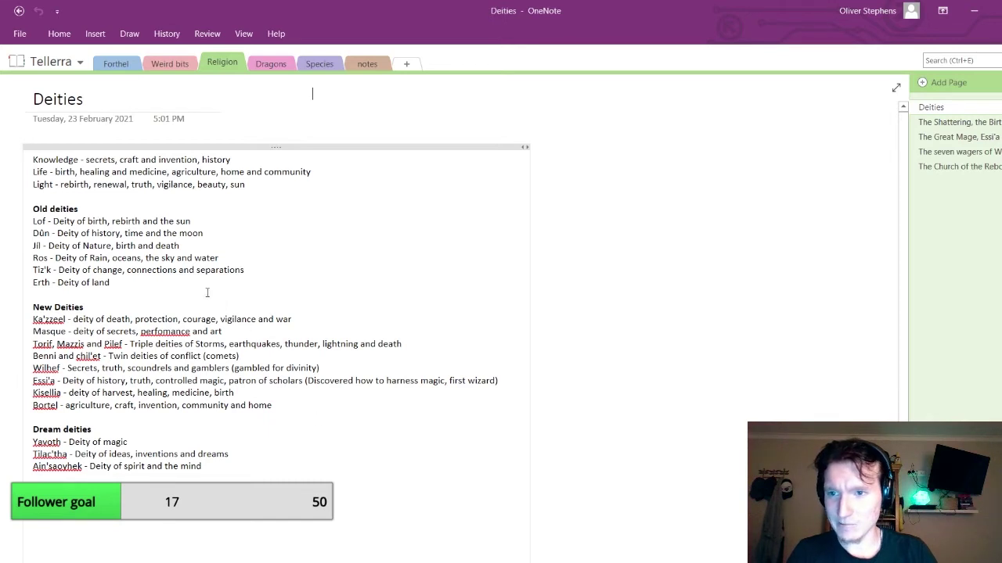
pyautogui.moveTo(252, 185); pyautogui.dragTo(12, 151)
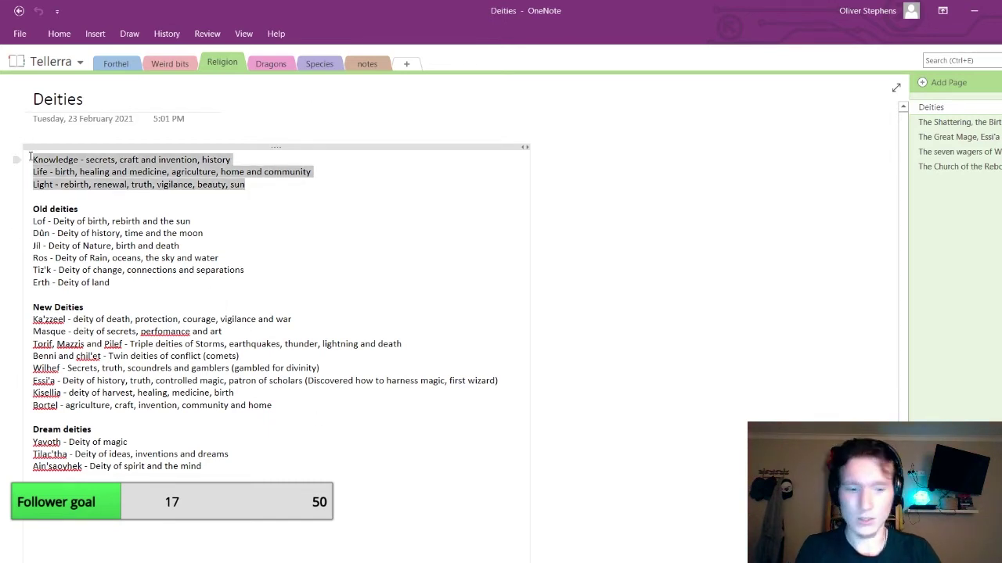
pyautogui.press('Delete')
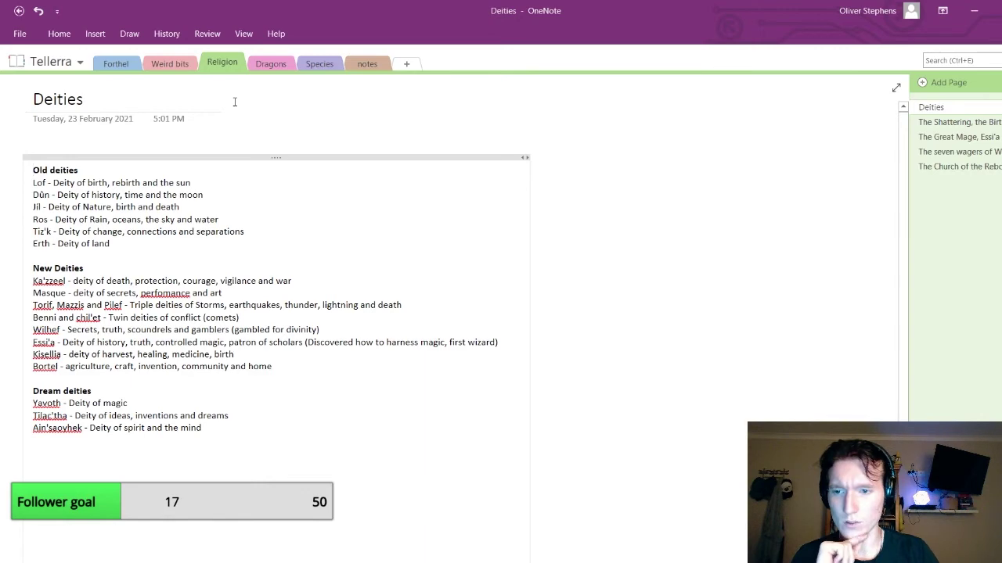
# Enter Tilac'tha as the Humans origin story, checking the deity name on the Deities page
pyautogui.click(271, 69)
pyautogui.click(324, 66)
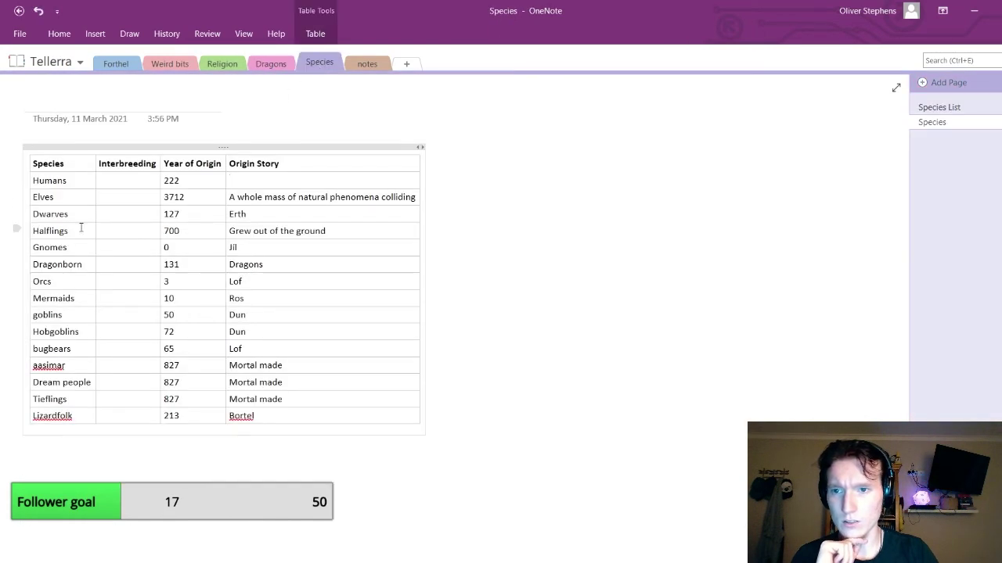
pyautogui.click(218, 176)
pyautogui.write('Tilac')
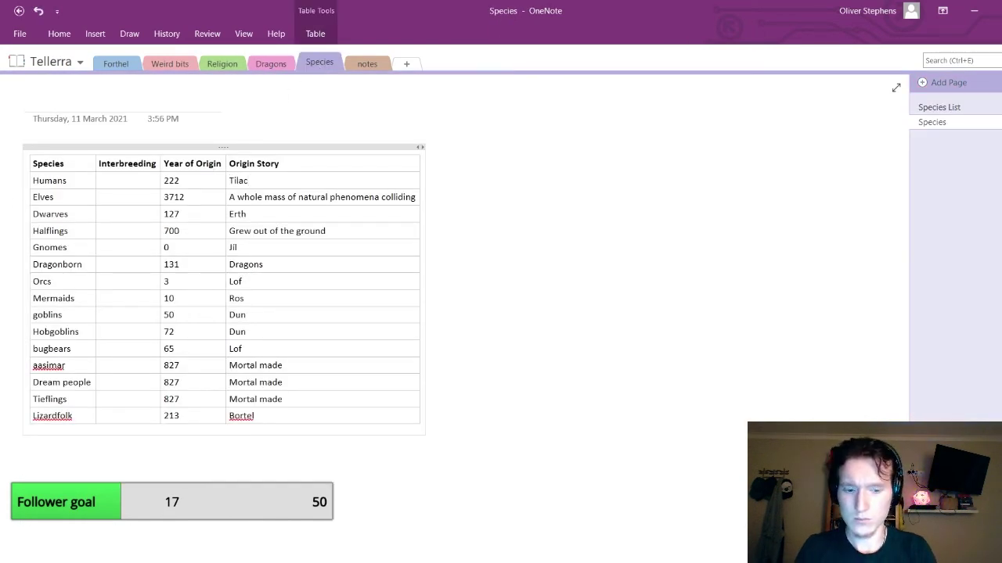
pyautogui.write('/Ma')
pyautogui.press('BackSpace')
pyautogui.press('BackSpace')
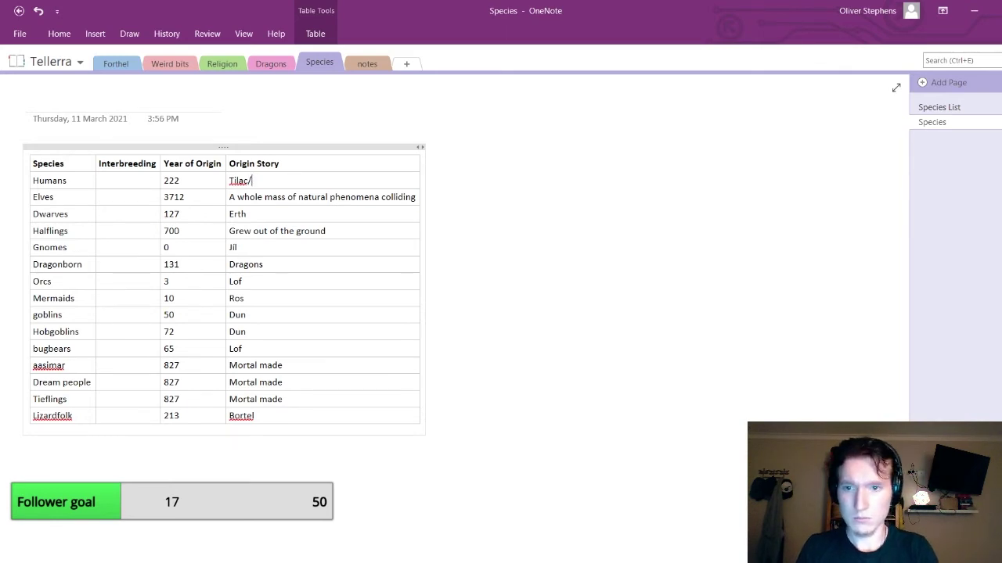
pyautogui.press('BackSpace')
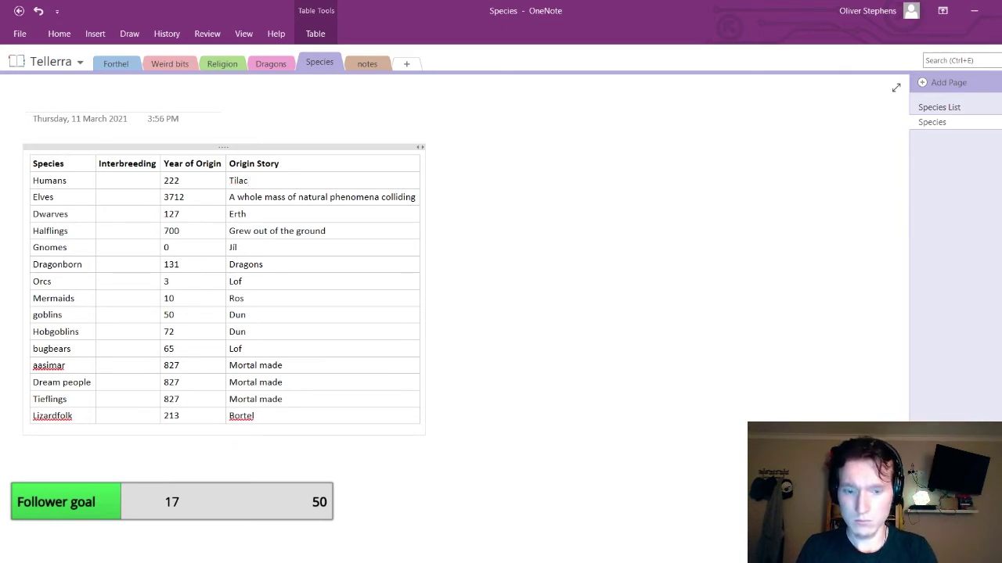
pyautogui.write("'tha")
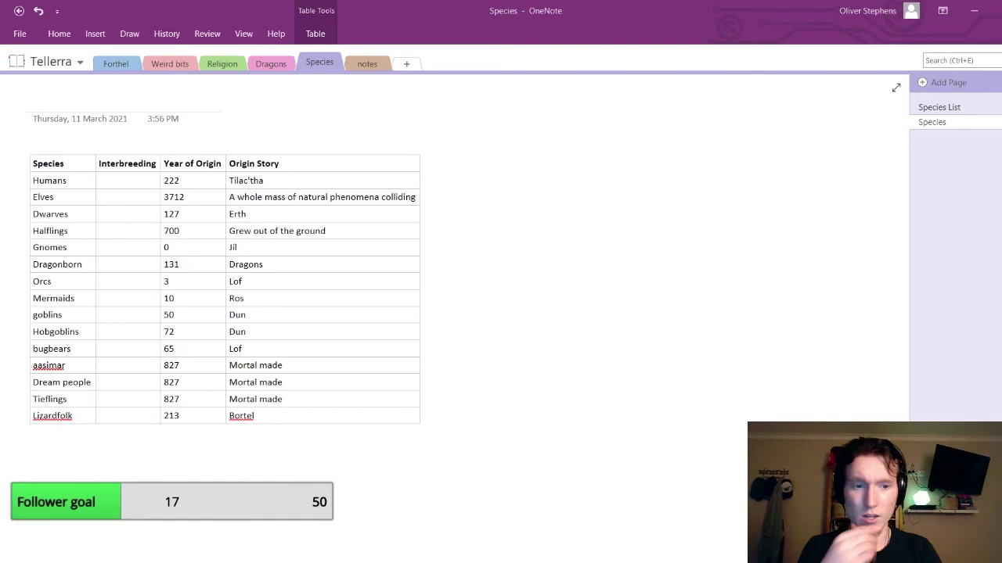
pyautogui.click(221, 65)
pyautogui.click(282, 66)
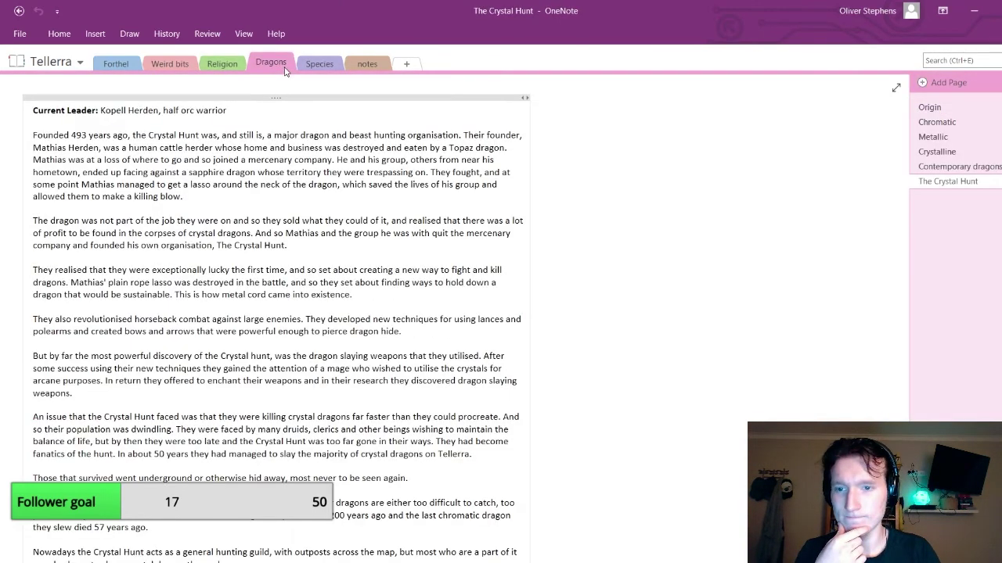
pyautogui.click(319, 64)
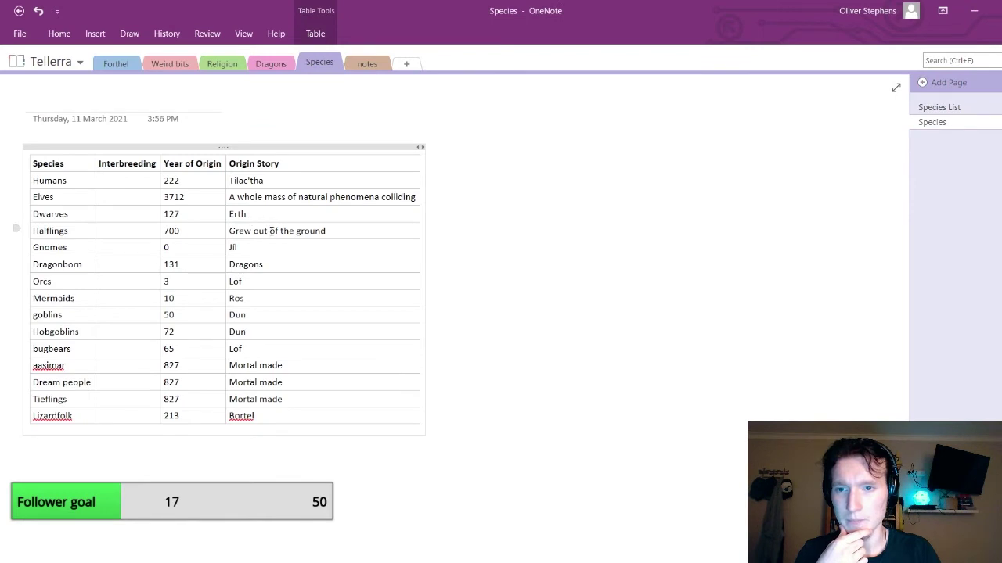
# Enter yes or no Interbreeding values for each species from Humans down to bugbears
pyautogui.click(116, 186)
pyautogui.write('yes')
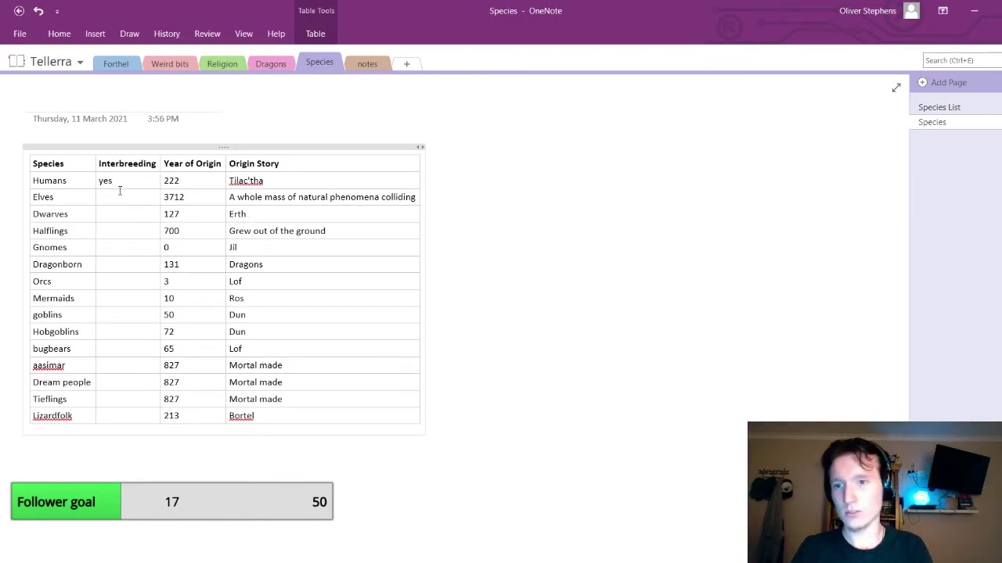
pyautogui.click(119, 190)
pyautogui.write('yes')
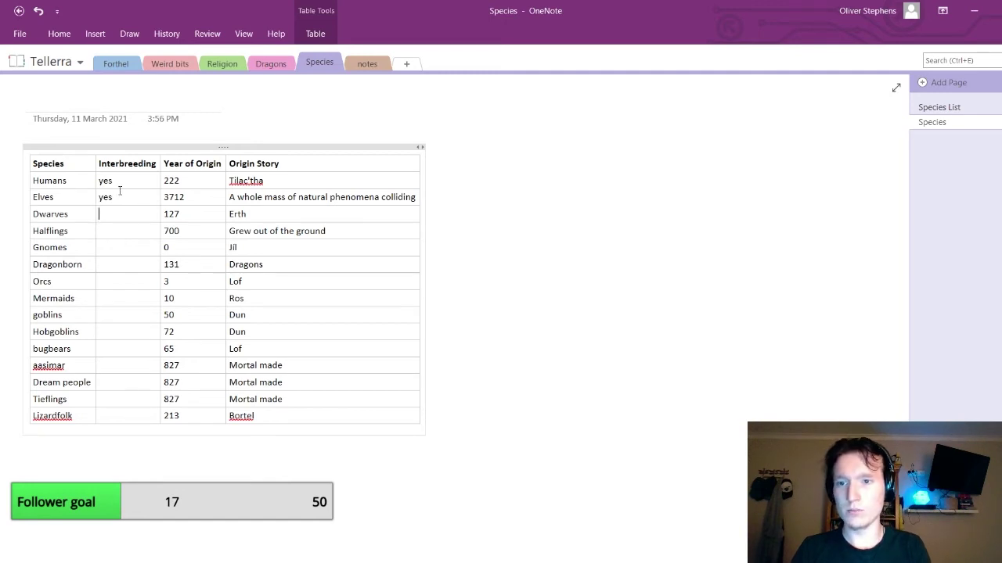
pyautogui.write('yes')
pyautogui.press('Down')
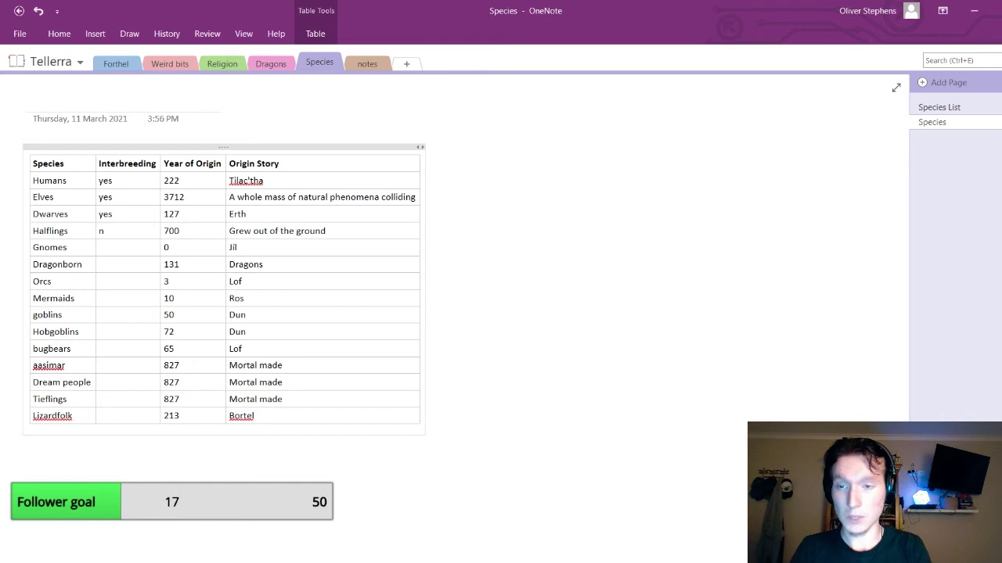
pyautogui.write('no')
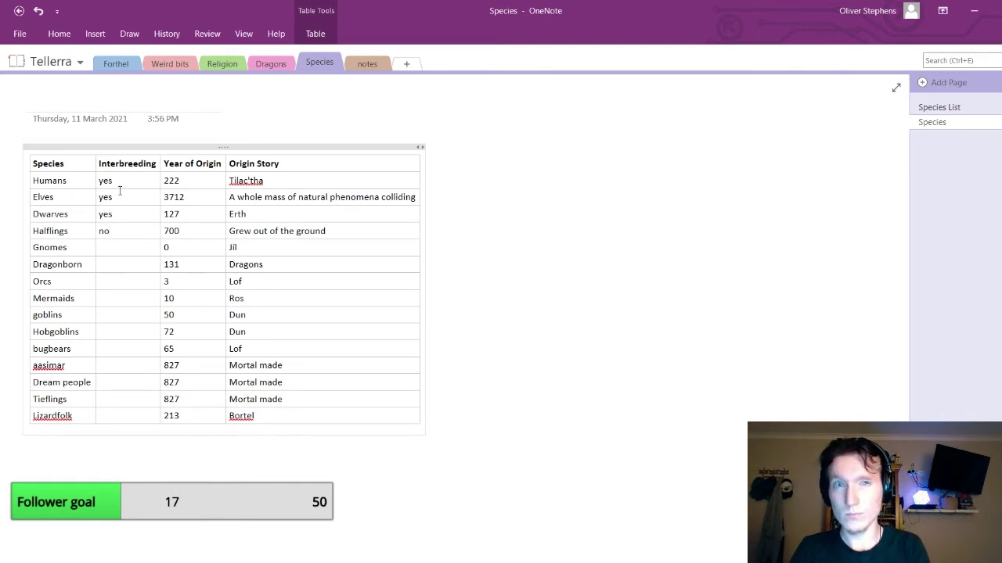
pyautogui.write('no')
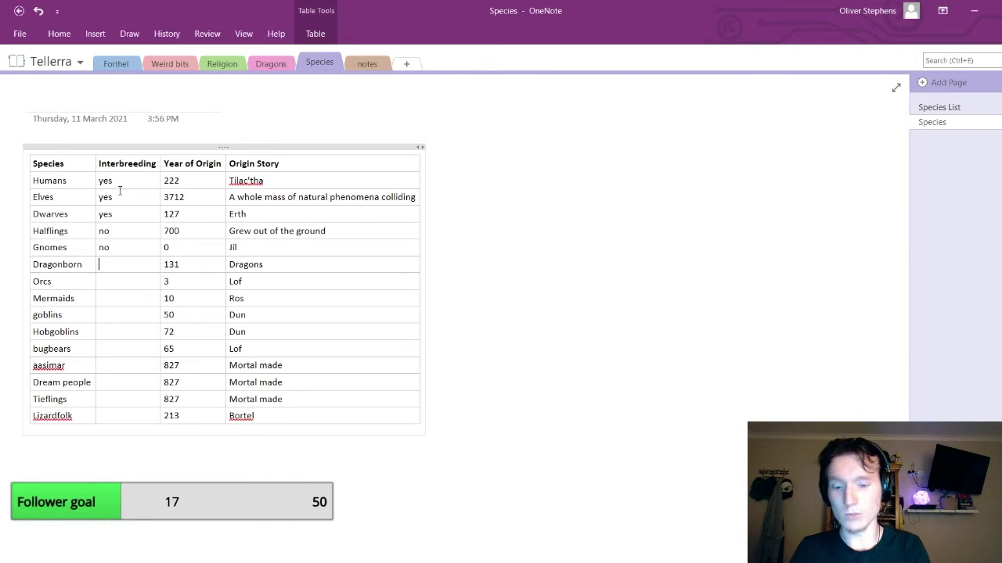
pyautogui.write('no')
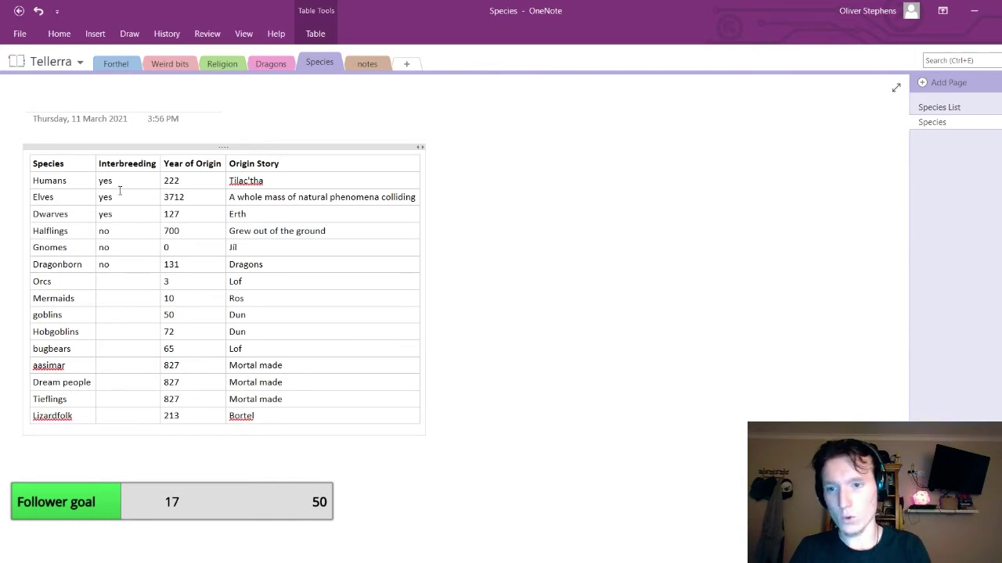
pyautogui.write('yes')
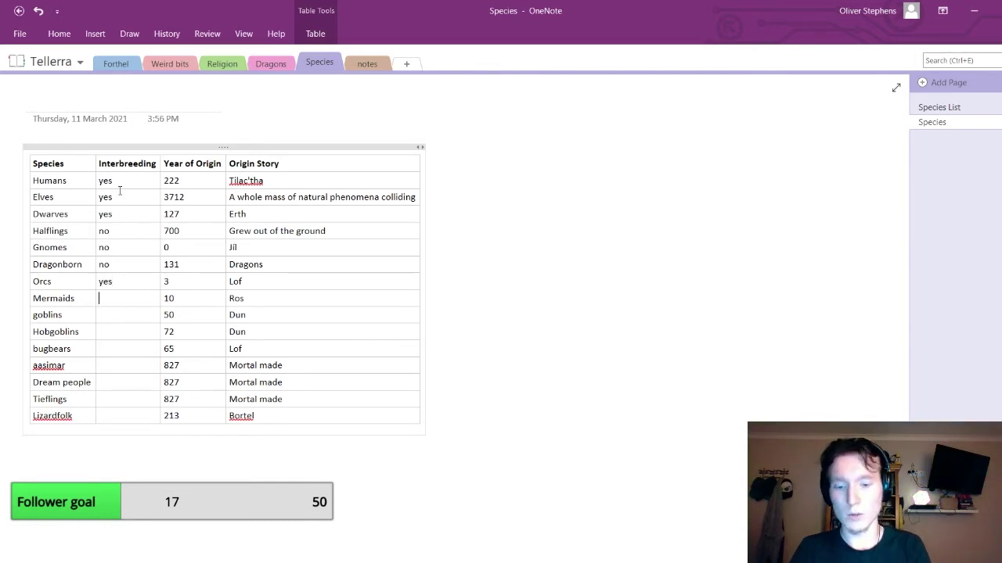
pyautogui.write('yes')
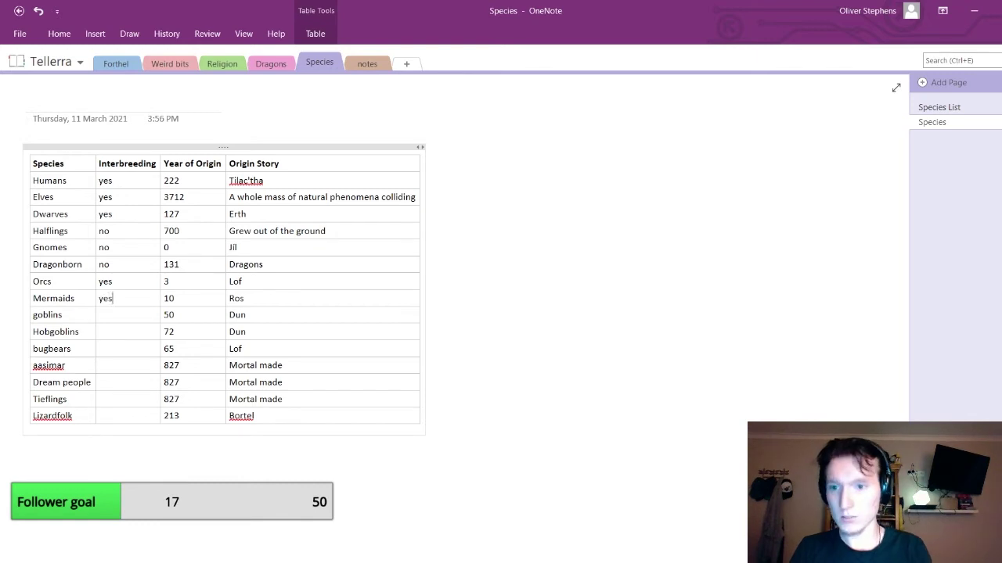
pyautogui.press('Down')
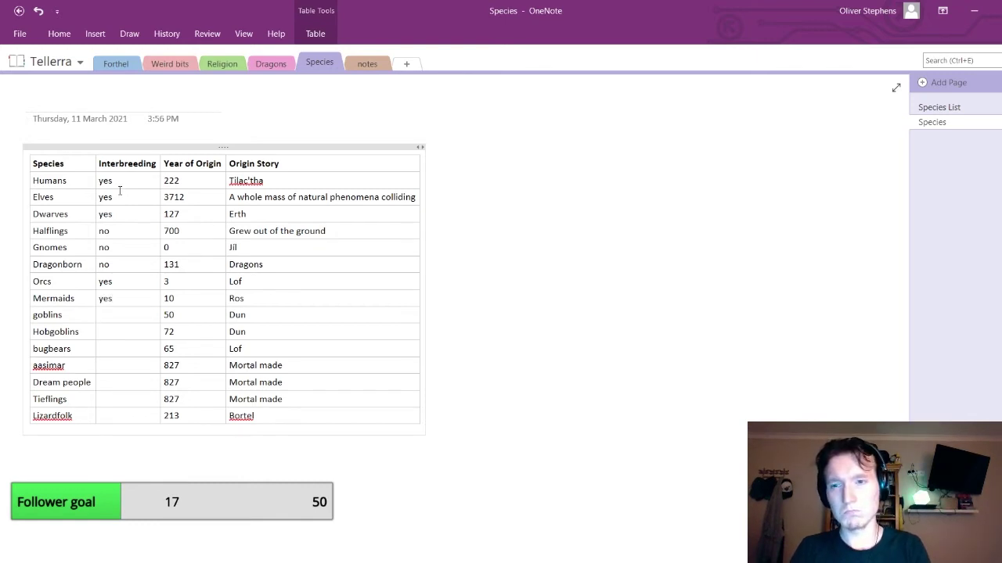
pyautogui.write('no')
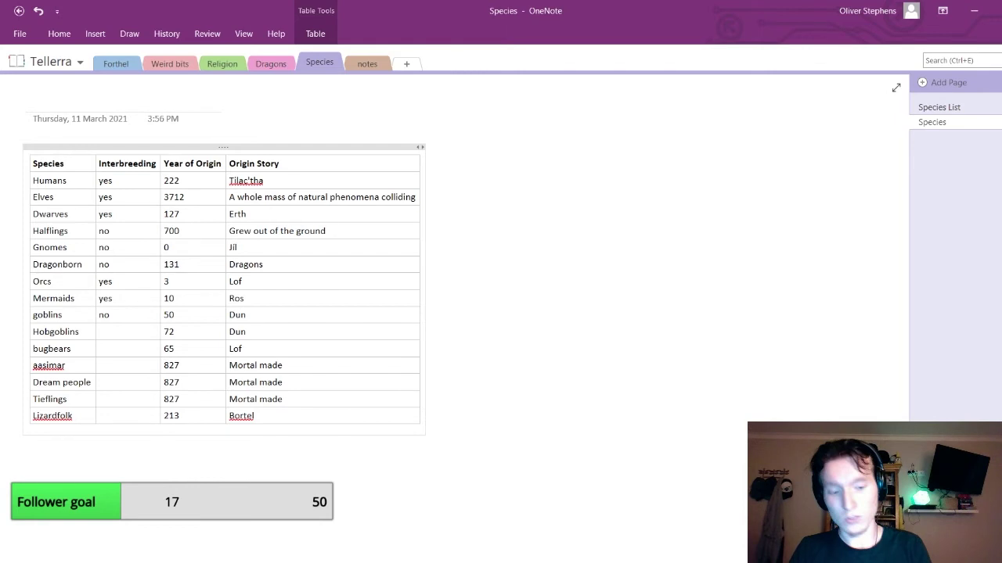
pyautogui.press('Down')
pyautogui.write('yes')
pyautogui.press('Down')
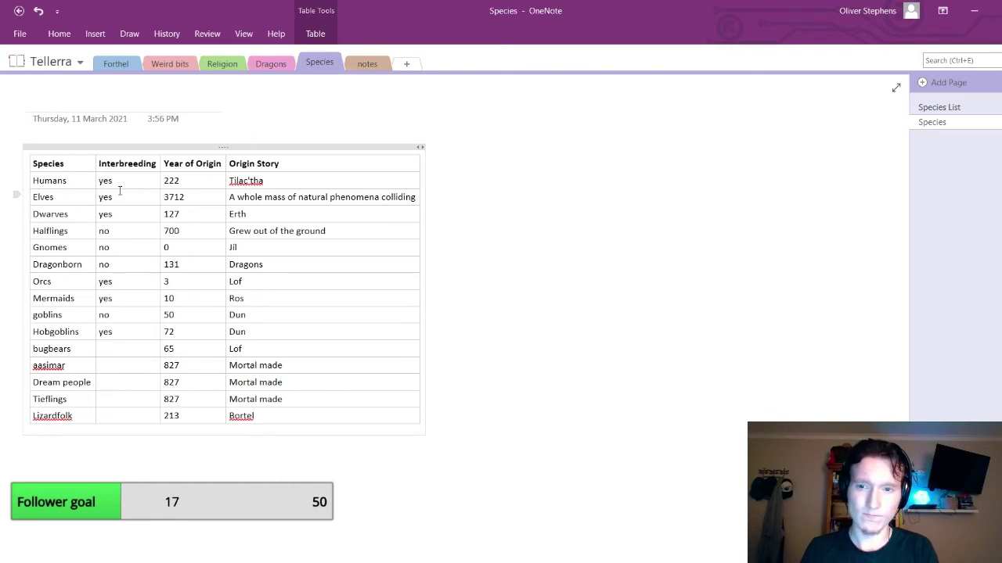
pyautogui.write('no')
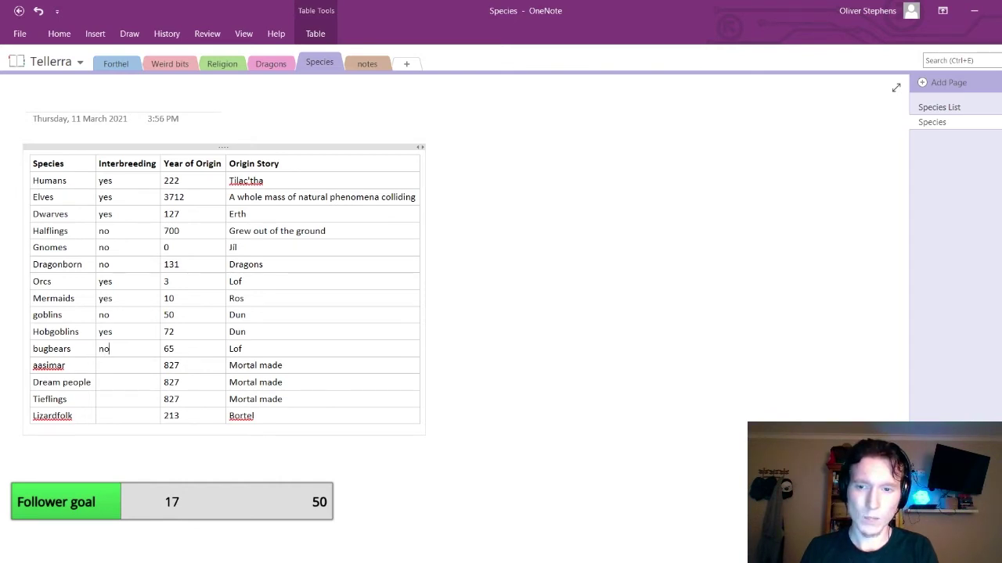
# Replace aasimar's 'yes' Interbreeding value with 'See original species'
pyautogui.press('Down')
pyautogui.write('yes')
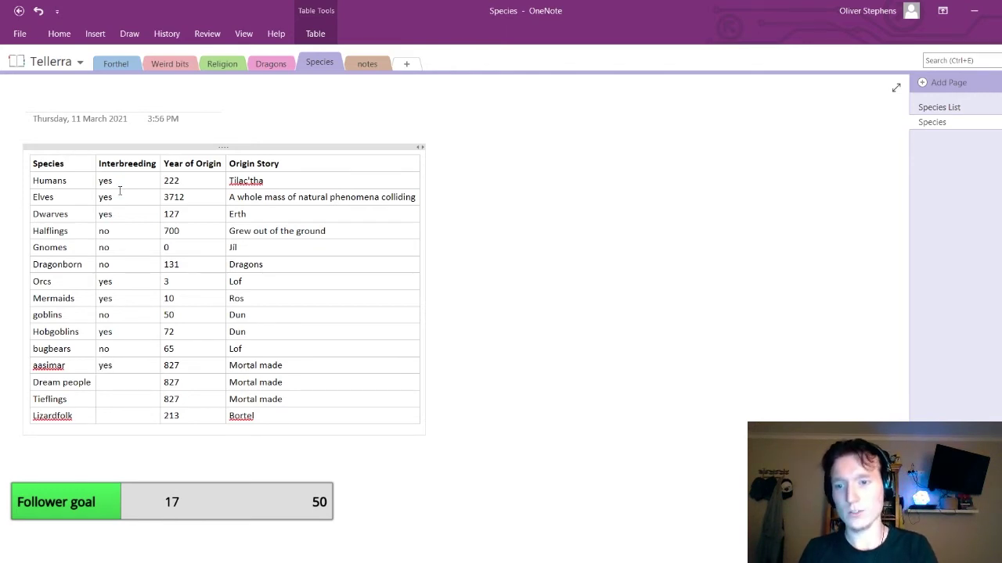
pyautogui.click(128, 363)
pyautogui.press('BackSpace')
pyautogui.press('BackSpace')
pyautogui.press('BackSpace')
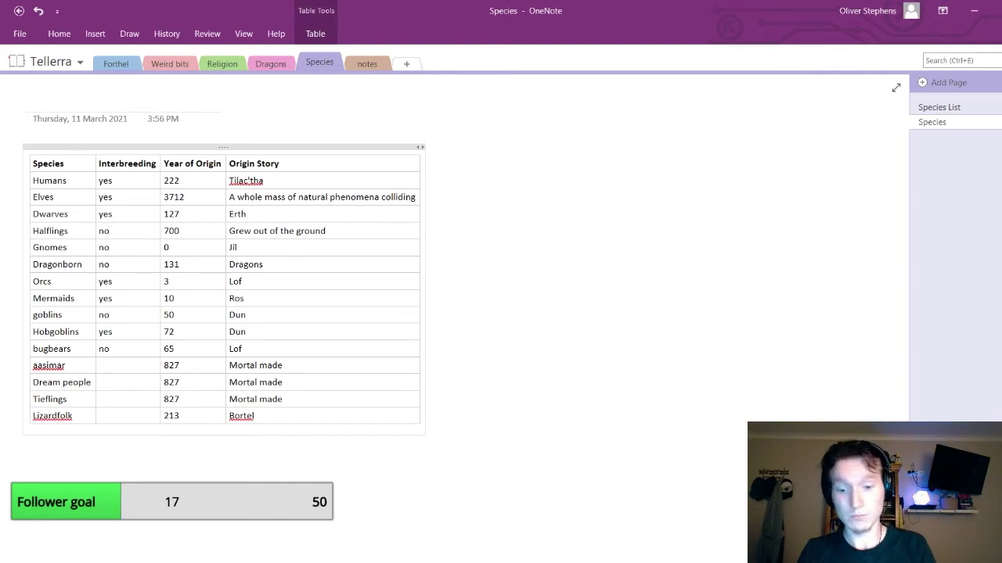
pyautogui.write('See original spe')
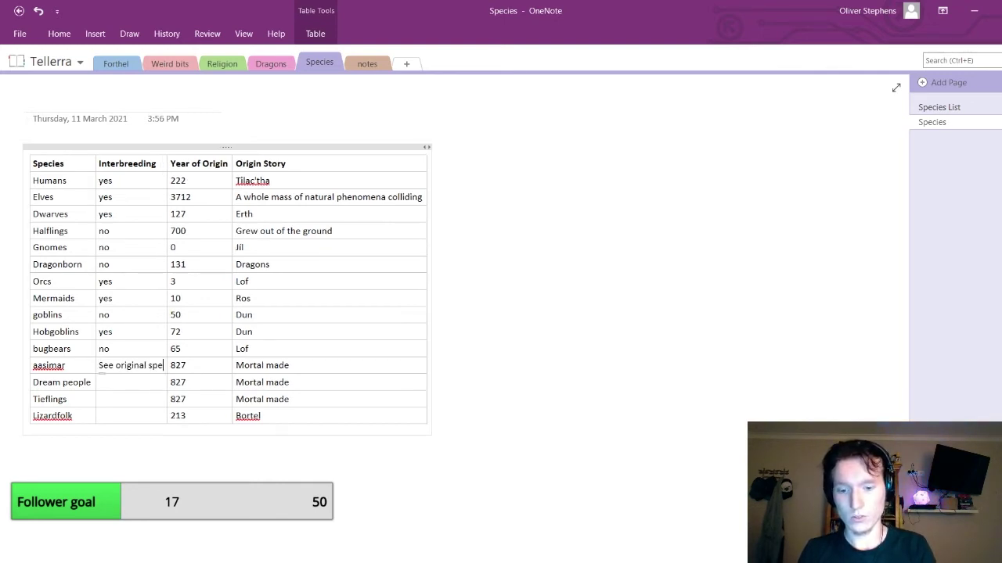
pyautogui.write('cies')
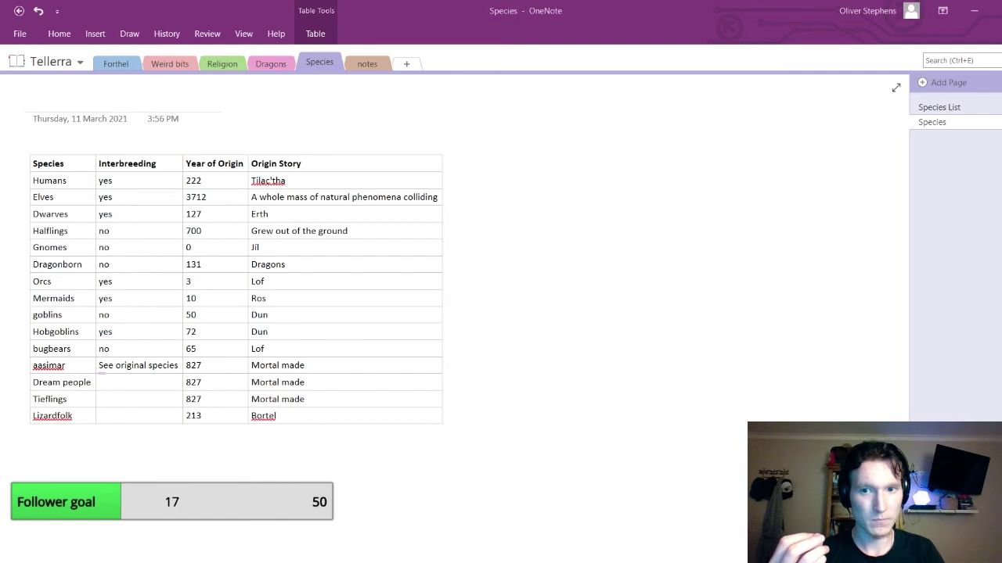
# Delete the 'See original species' text from aasimar's Interbreeding cell, leaving it empty
pyautogui.click(180, 366)
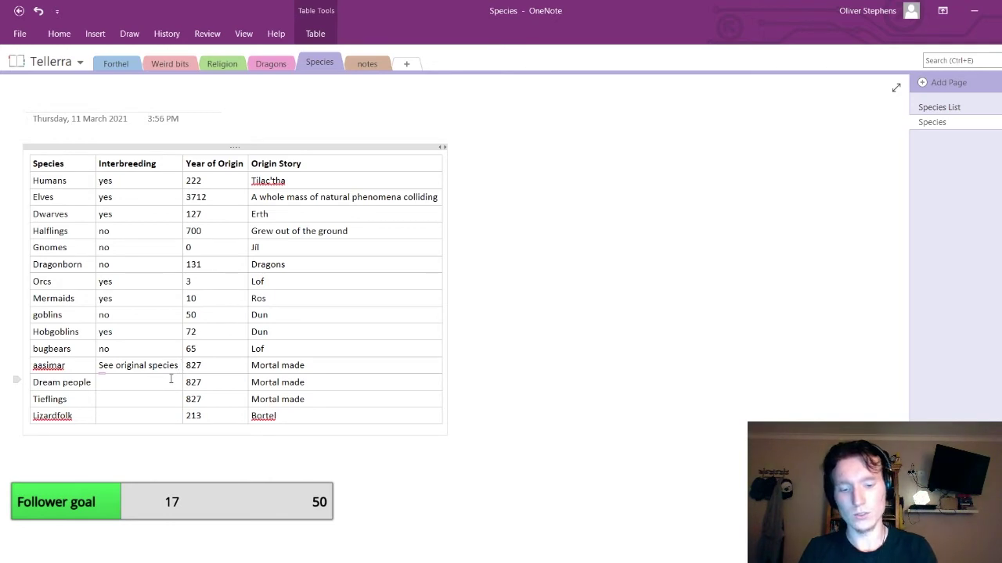
pyautogui.write(',')
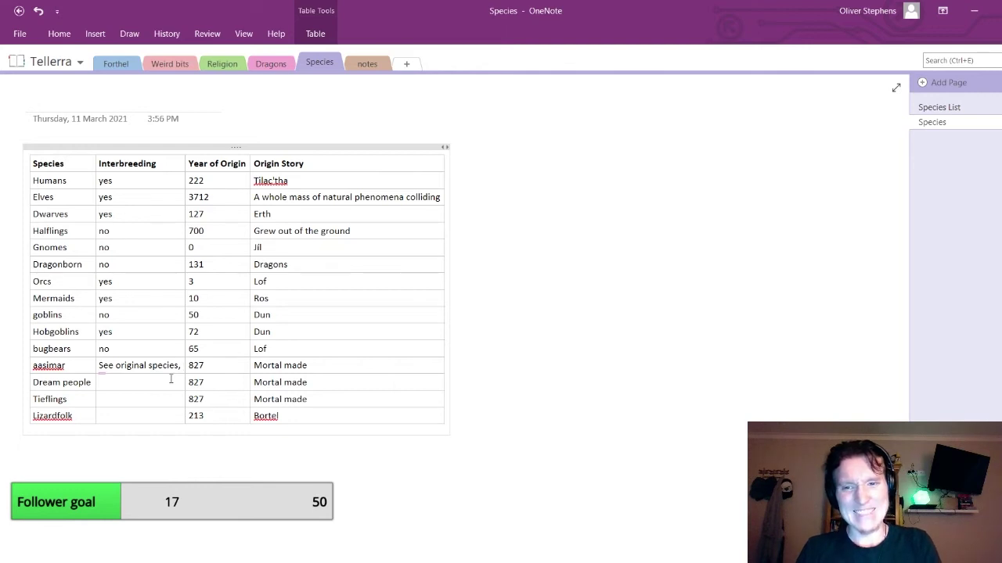
pyautogui.press('BackSpace')
pyautogui.press('BackSpace')
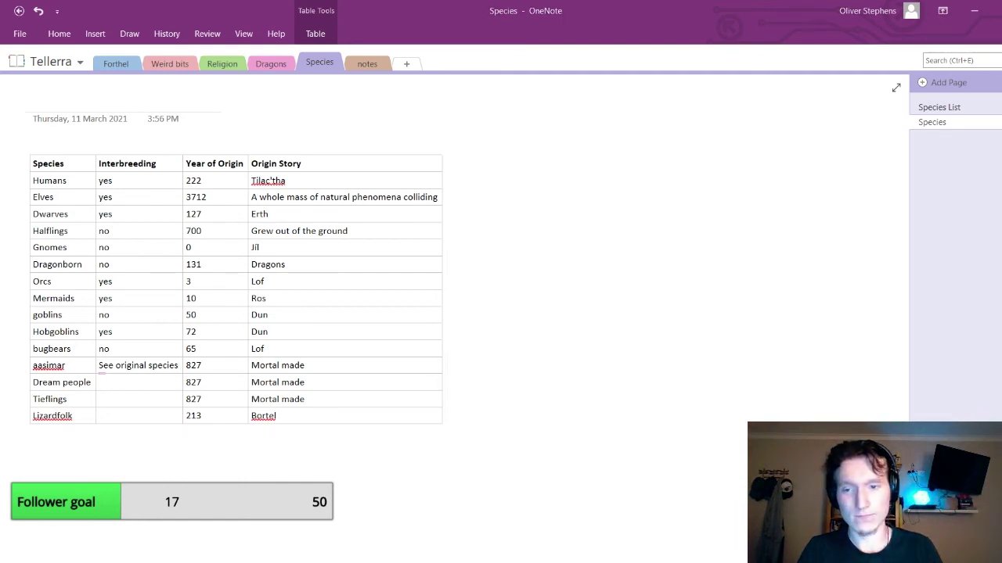
pyautogui.moveTo(181, 365); pyautogui.dragTo(100, 365)
pyautogui.press('Delete')
# Enter lowercase 'no' as Lizardfolk's Interbreeding value
pyautogui.click(121, 413)
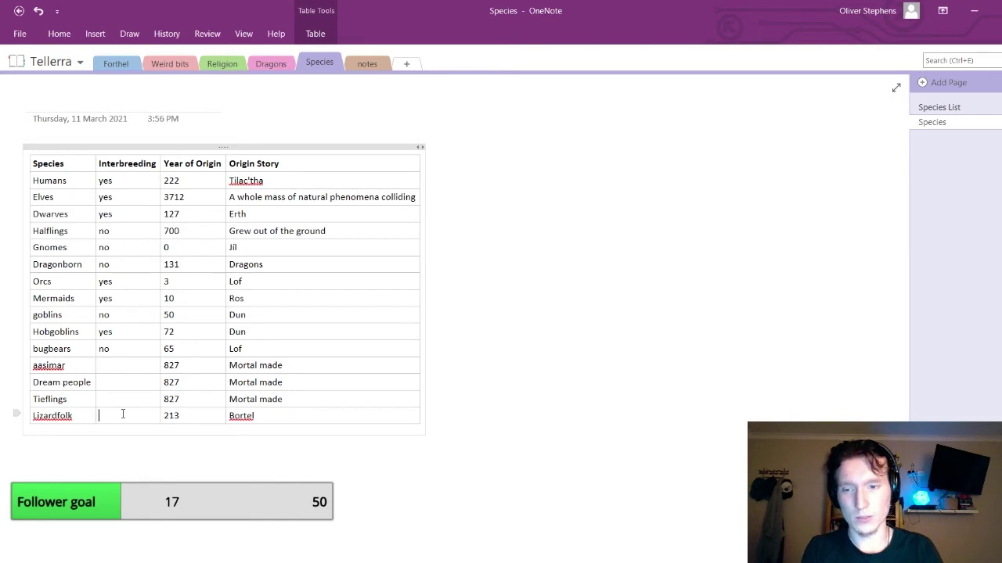
pyautogui.write('No')
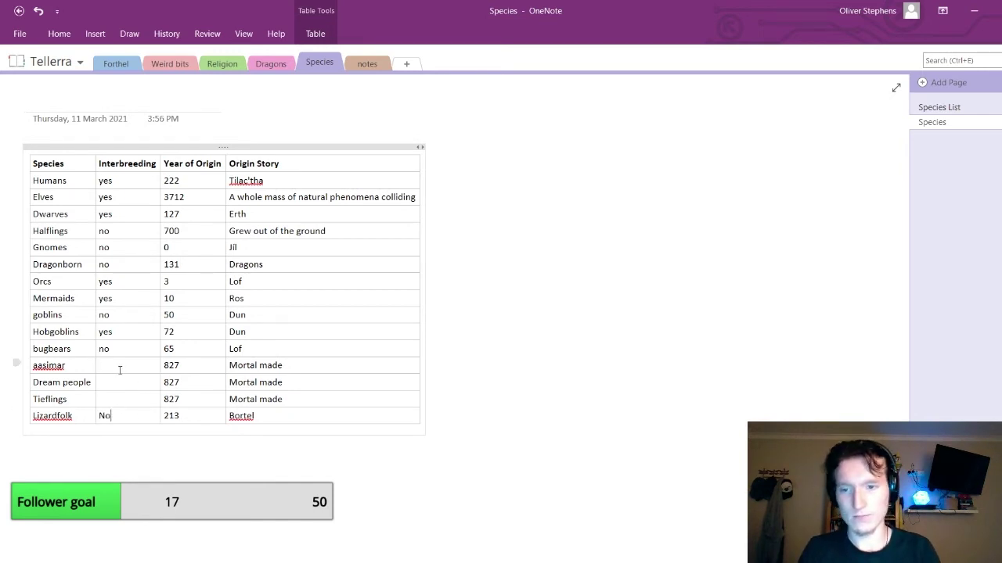
pyautogui.press('BackSpace')
pyautogui.press('BackSpace')
pyautogui.write('no')
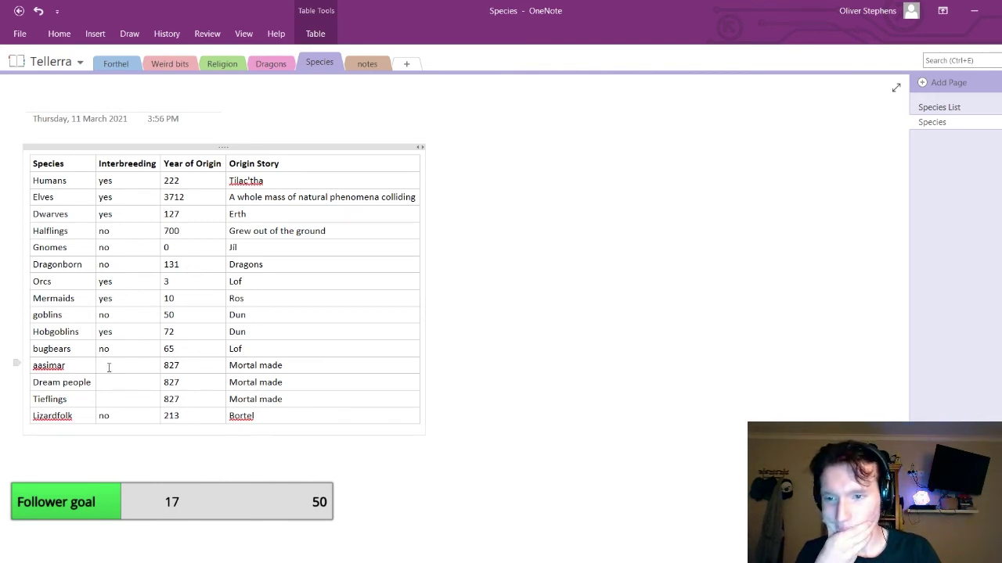
# Set Tieflings' Interbreeding to 'yes' and Dream people's to 'no (infertile)'
pyautogui.click(109, 367)
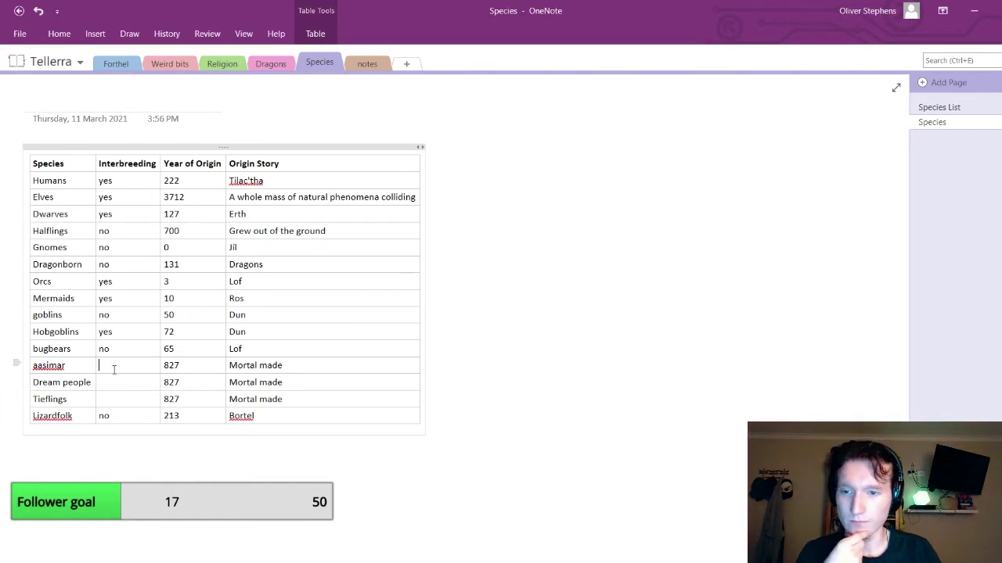
pyautogui.press('Down')
pyautogui.press('Down')
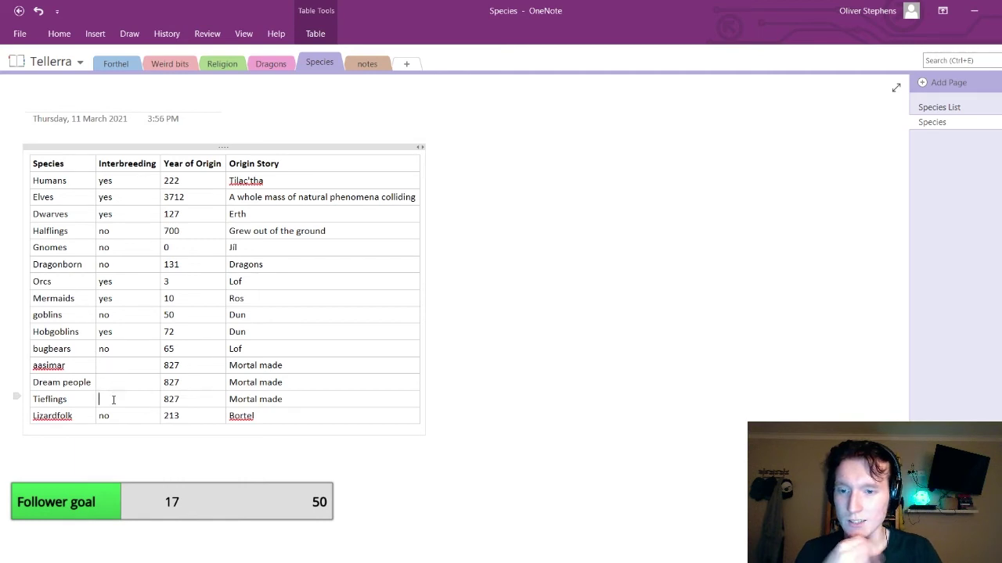
pyautogui.write('yes')
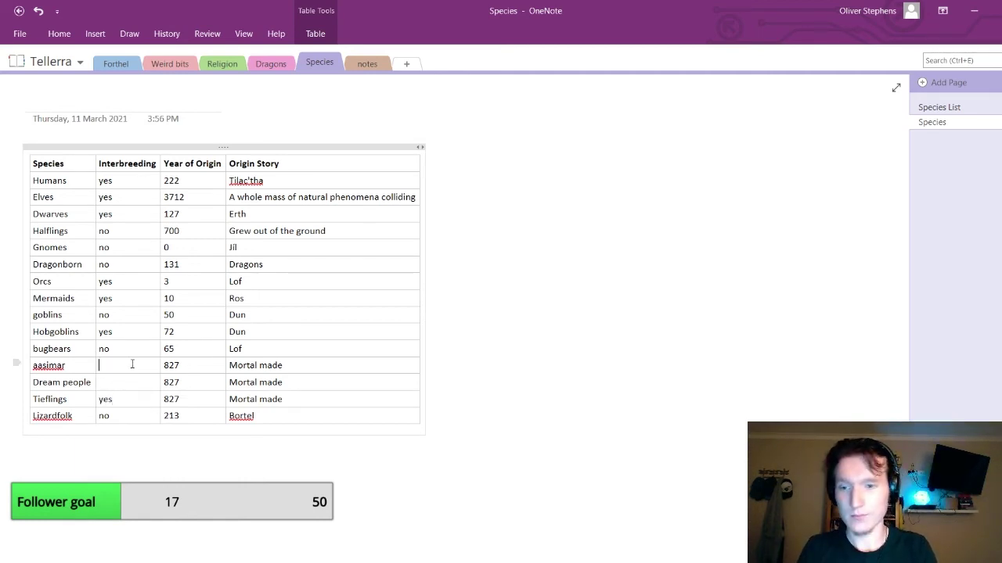
pyautogui.click(132, 364)
pyautogui.click(128, 387)
pyautogui.write('no')
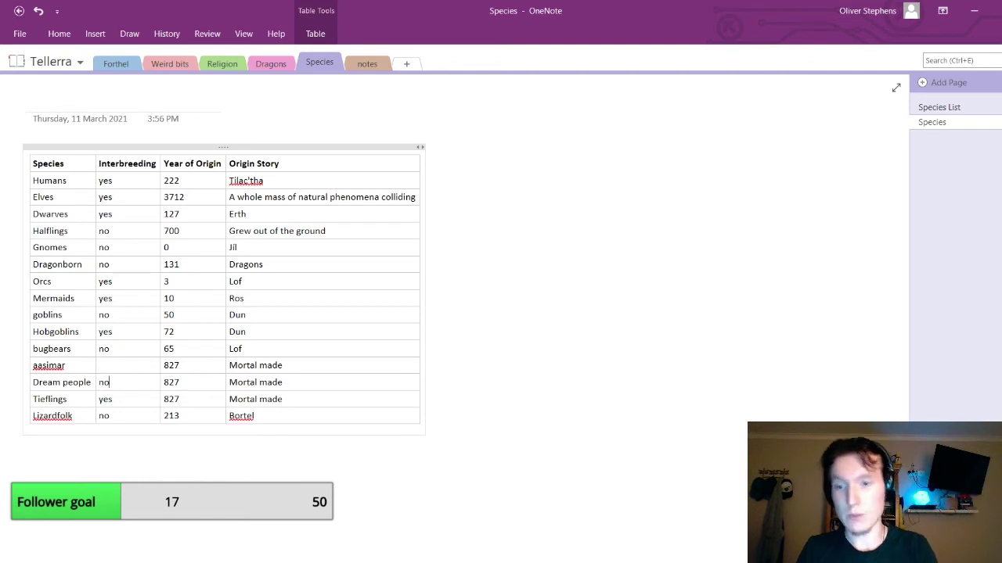
pyautogui.write(' (infertile')
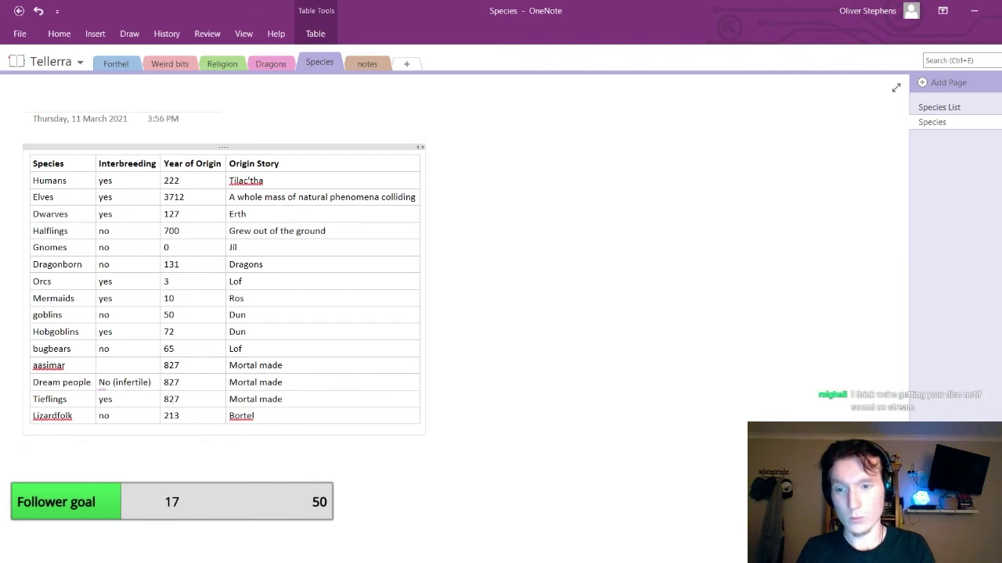
pyautogui.write(')')
pyautogui.click(139, 364)
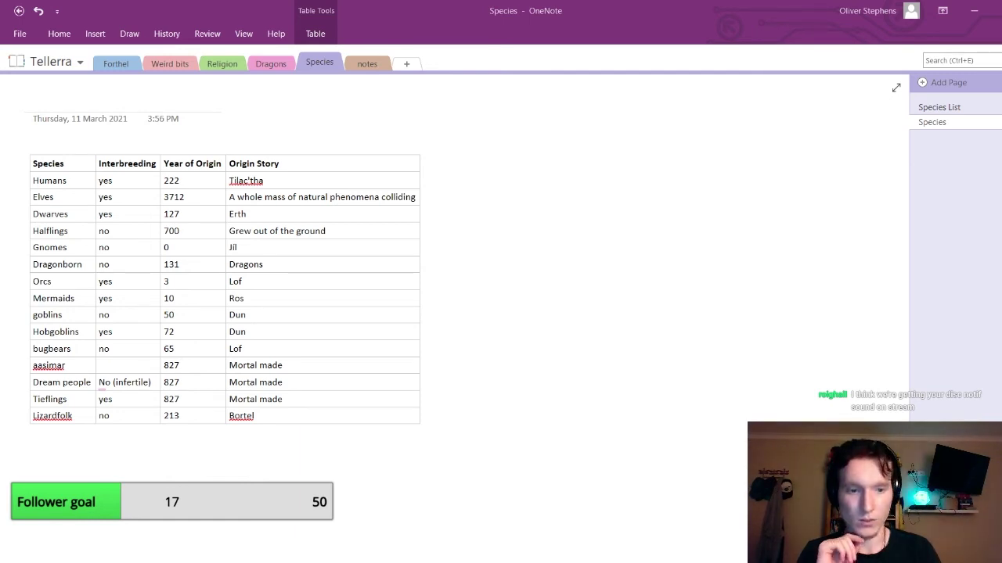
# Enter 'yes' as aasimar's Interbreeding value
pyautogui.click(102, 365)
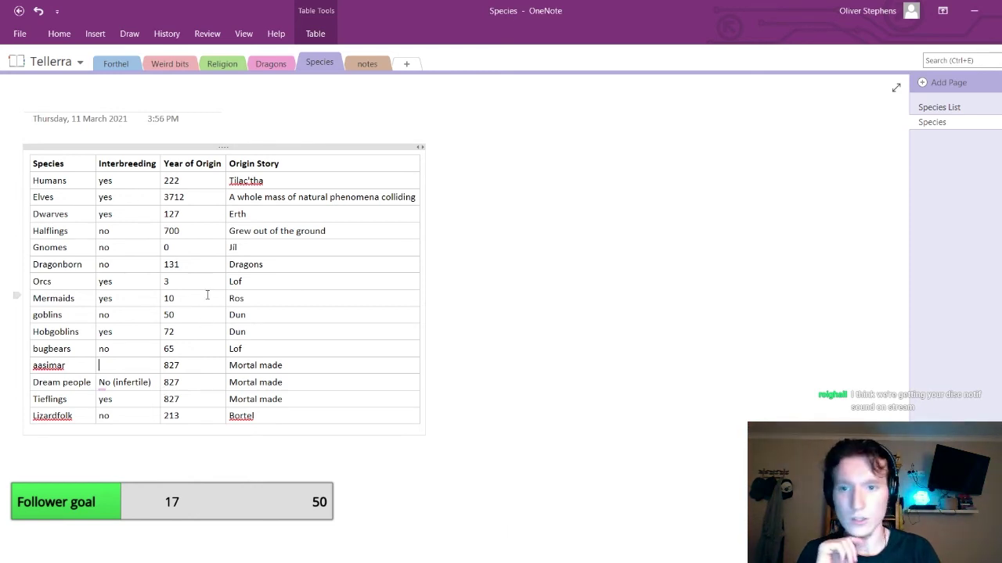
pyautogui.write('yes')
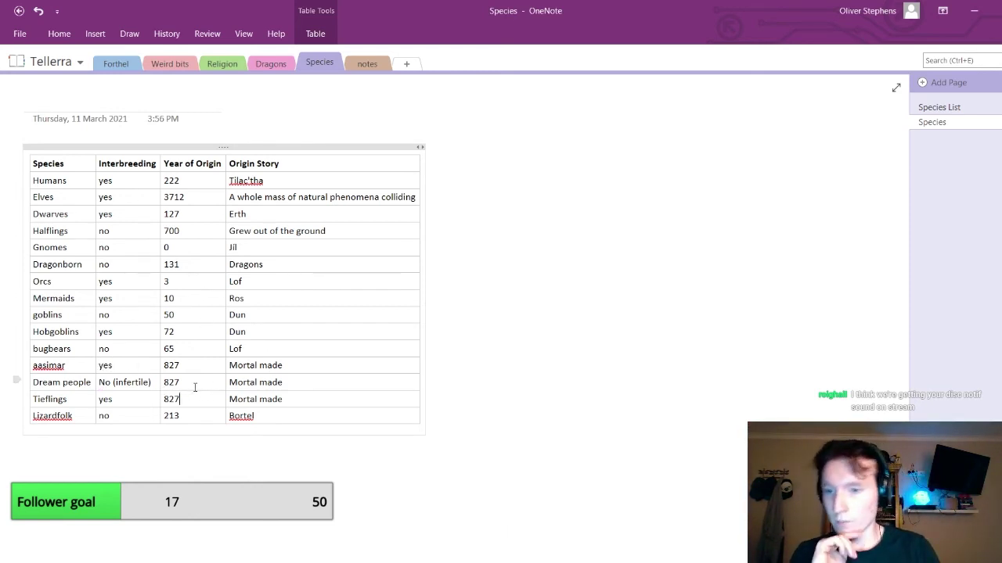
pyautogui.hotkey('alt', 'Tab')
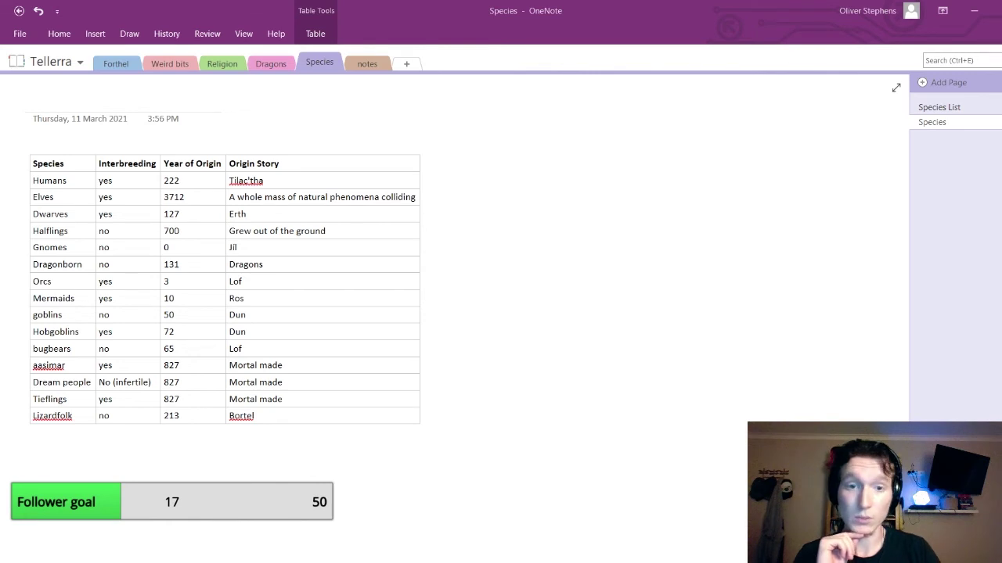
pyautogui.hotkey('alt', 'Tab')
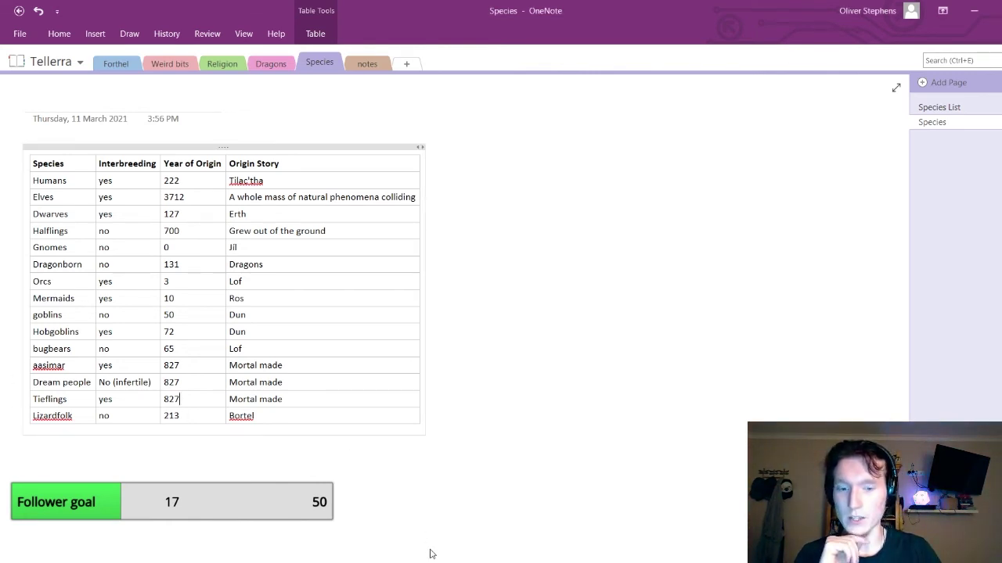
pyautogui.hotkey('alt', 'Tab')
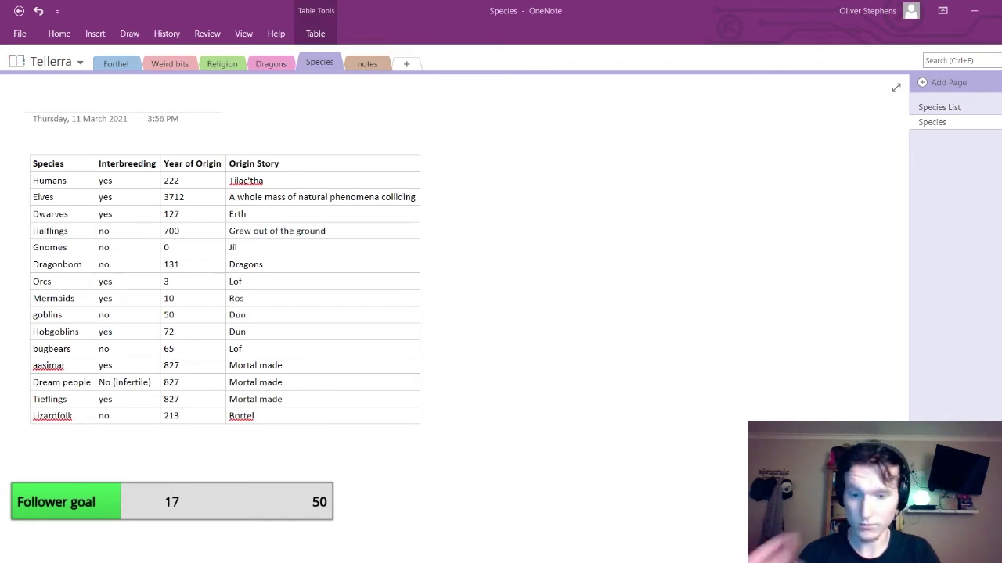
pyautogui.hotkey('alt', 'Tab')
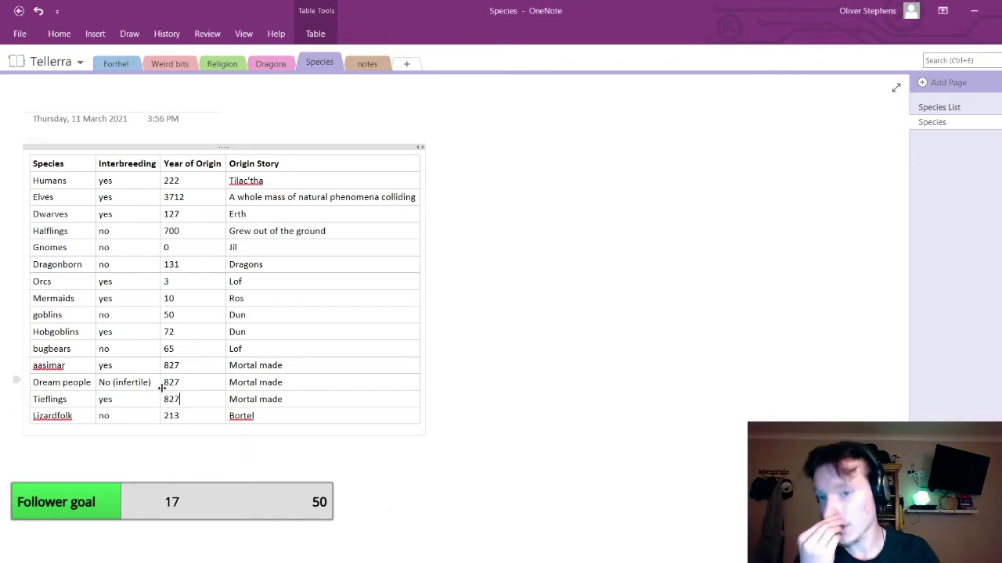
# Change Dream people's Interbreeding entry to 'no (near infertile)'
pyautogui.click(112, 383)
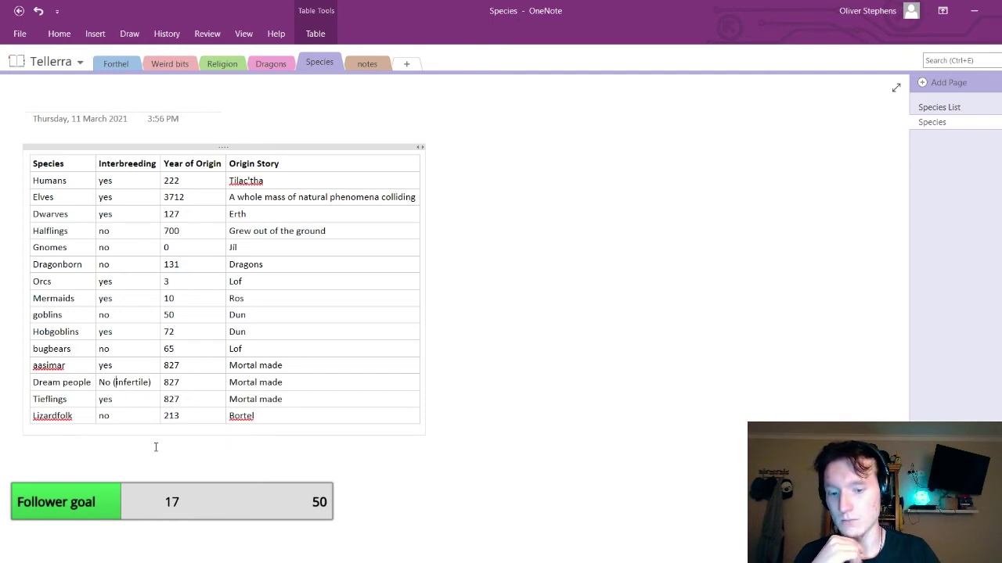
pyautogui.write('near')
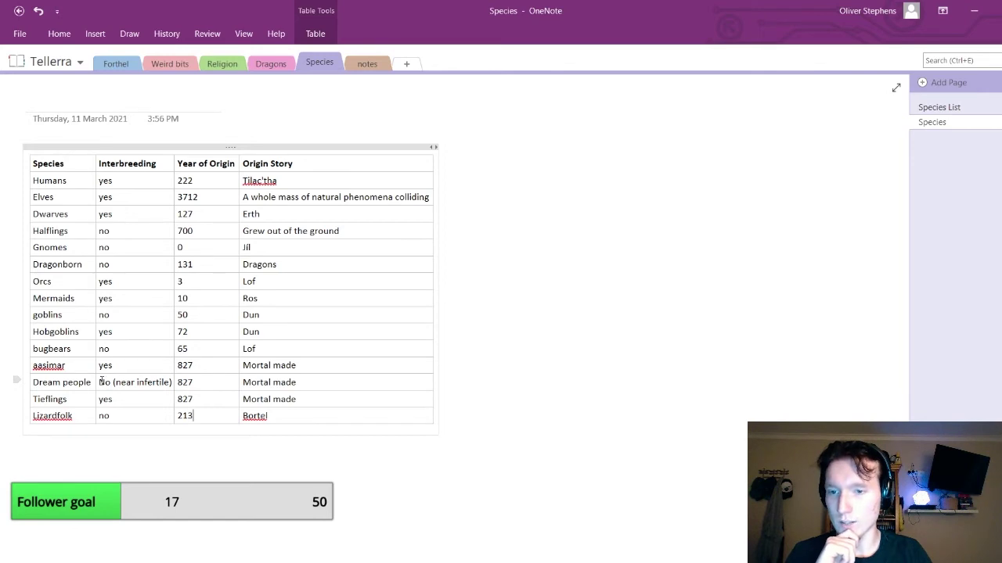
pyautogui.click(102, 382)
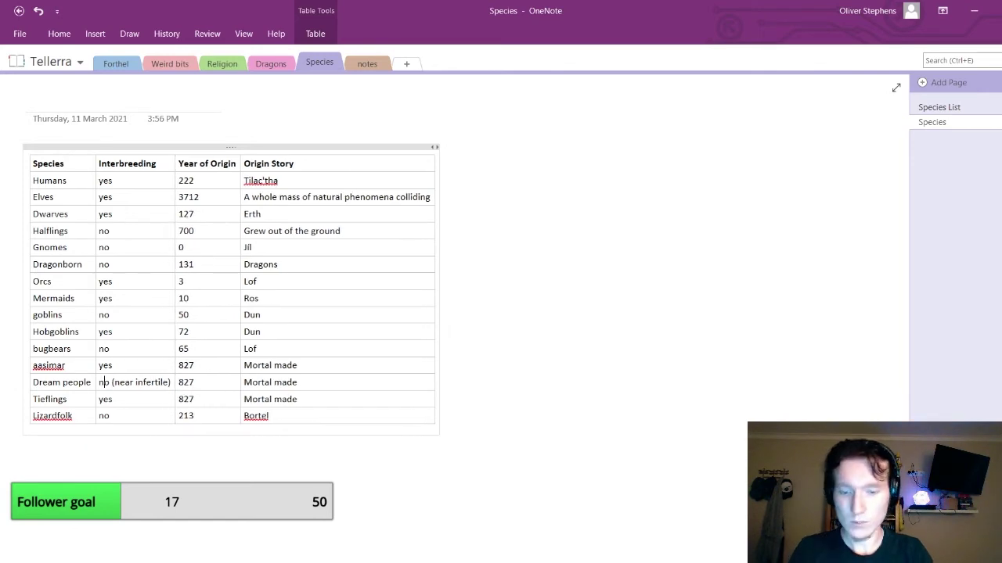
# Rename the Origin Story column header to 'Creator' and add a new blank page
pyautogui.click(307, 163)
pyautogui.press('BackSpace')
pyautogui.press('BackSpace')
pyautogui.press('BackSpace')
pyautogui.press('BackSpace')
pyautogui.press('BackSpace')
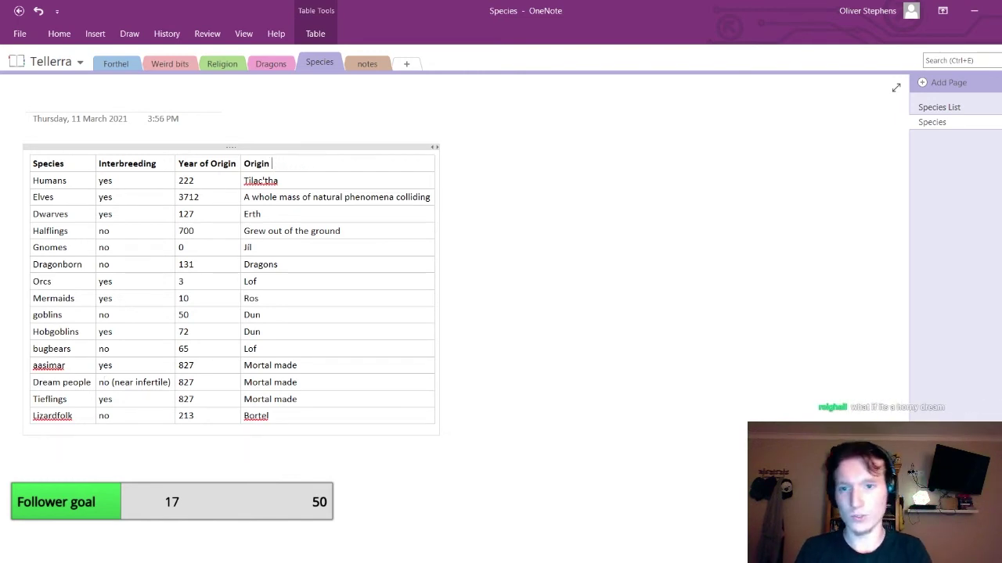
pyautogui.press('BackSpace')
pyautogui.press('BackSpace')
pyautogui.press('BackSpace')
pyautogui.press('BackSpace')
pyautogui.press('BackSpace')
pyautogui.press('BackSpace')
pyautogui.press('BackSpace')
pyautogui.write('Crea')
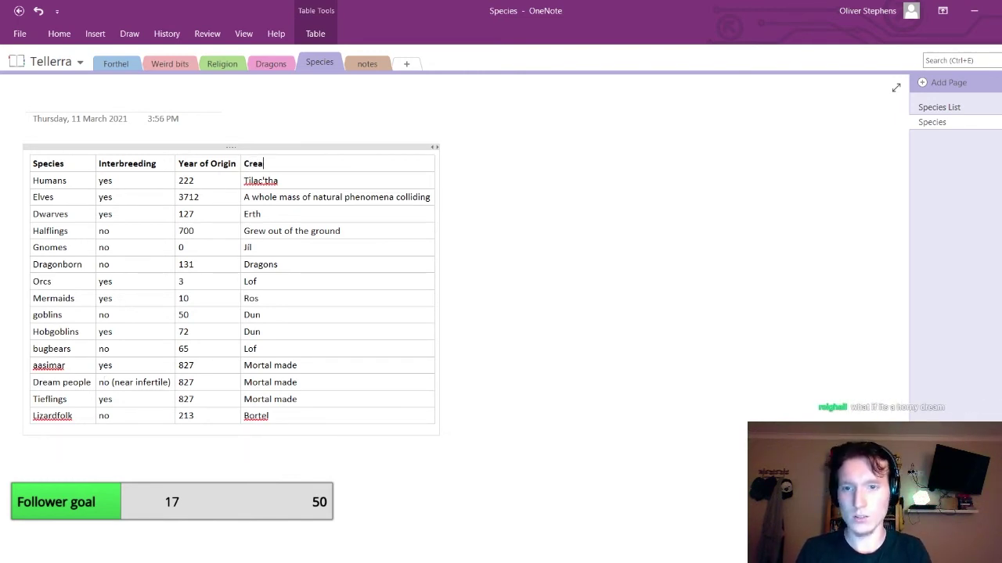
pyautogui.write('tor')
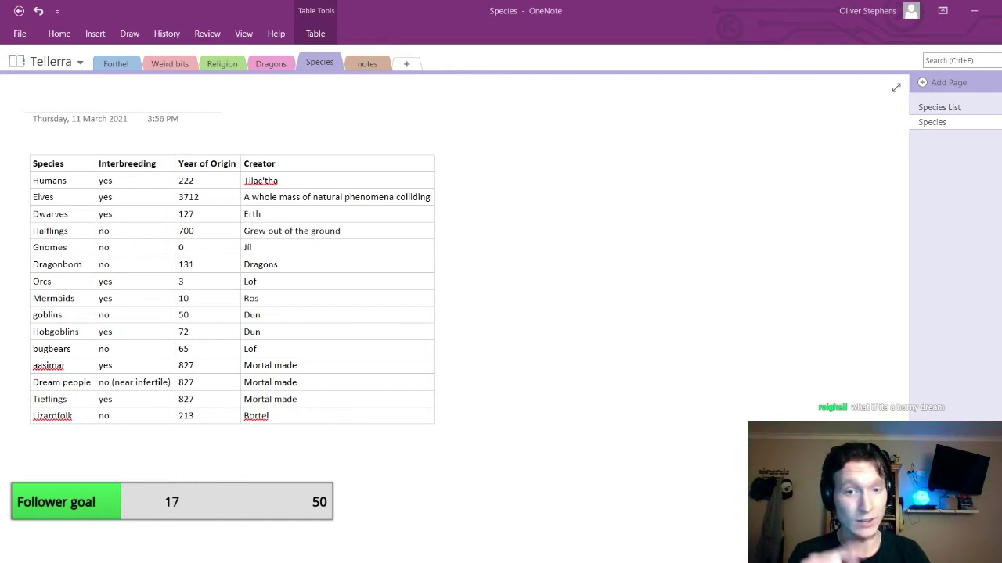
pyautogui.click(952, 84)
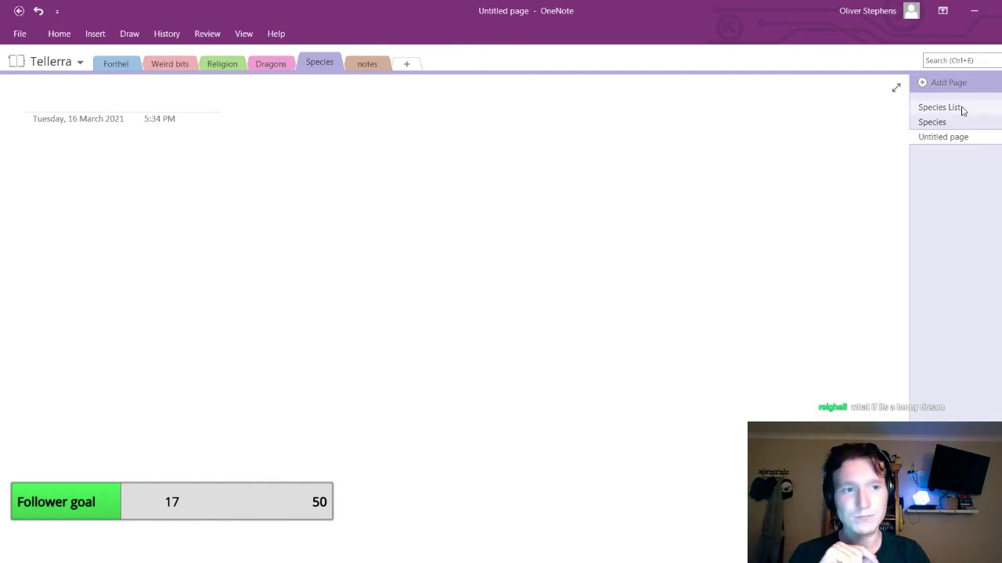
# Give the new untitled page in the Species section the title 'Human'
pyautogui.click(950, 123)
pyautogui.click(947, 137)
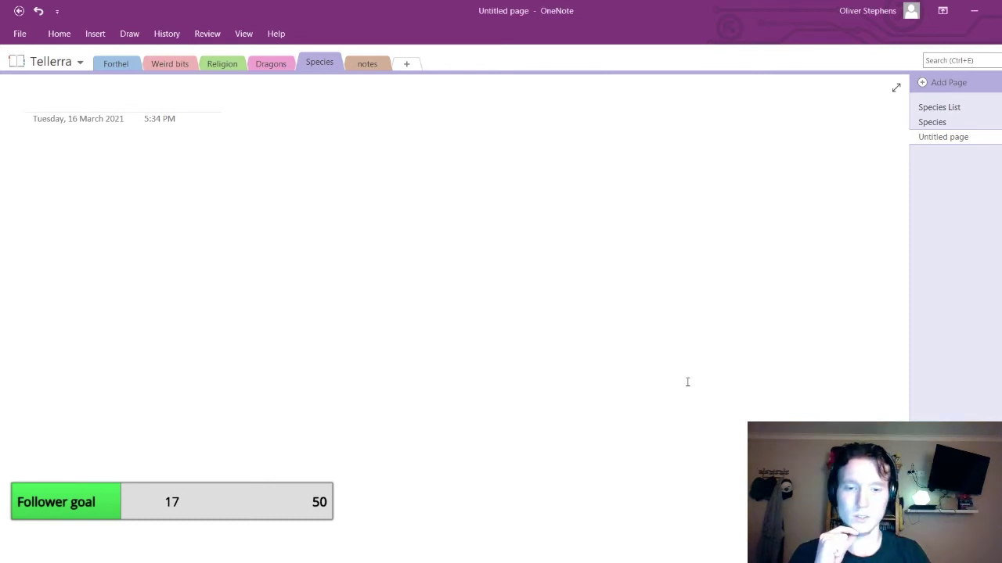
pyautogui.click(932, 123)
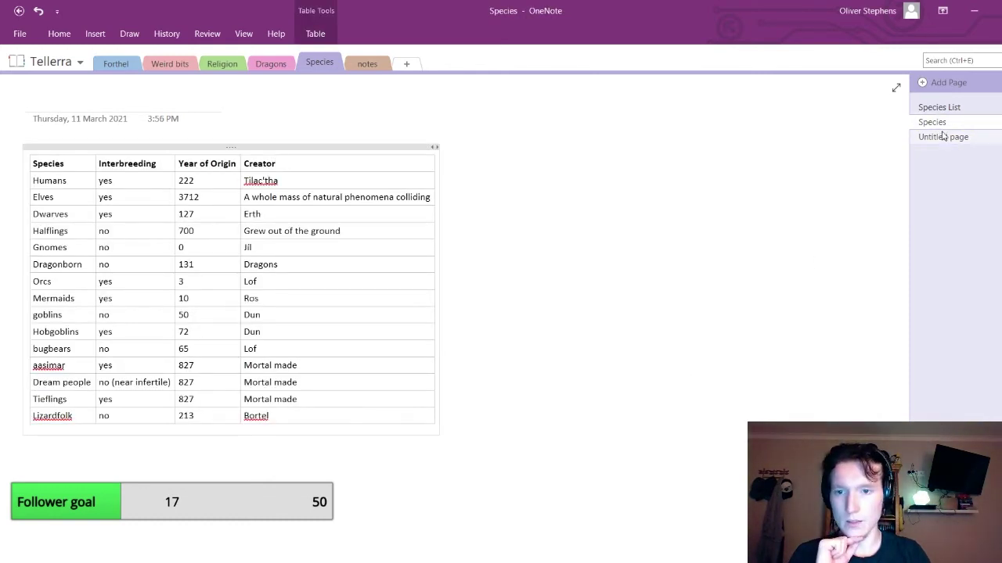
pyautogui.click(943, 136)
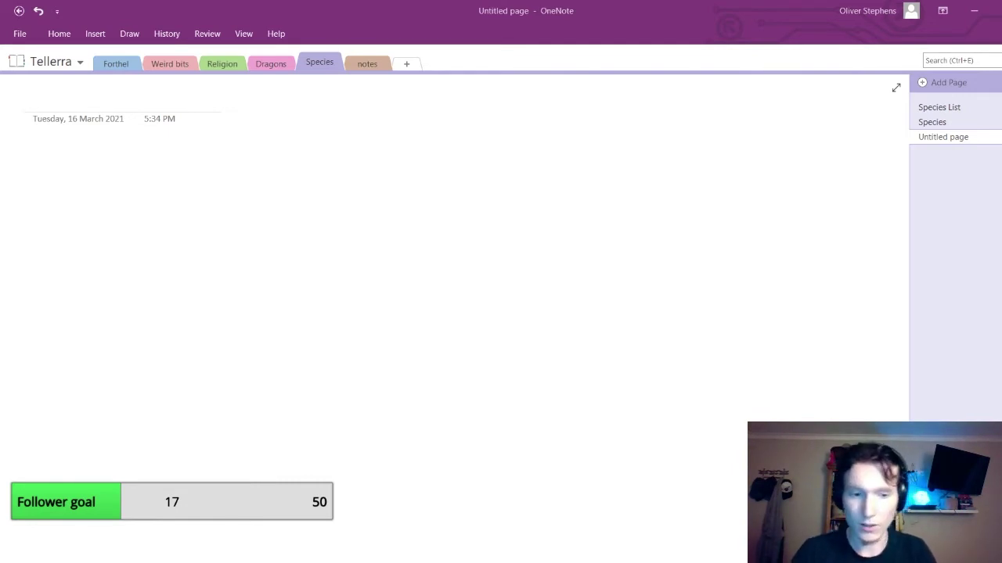
pyautogui.click(936, 125)
pyautogui.click(927, 139)
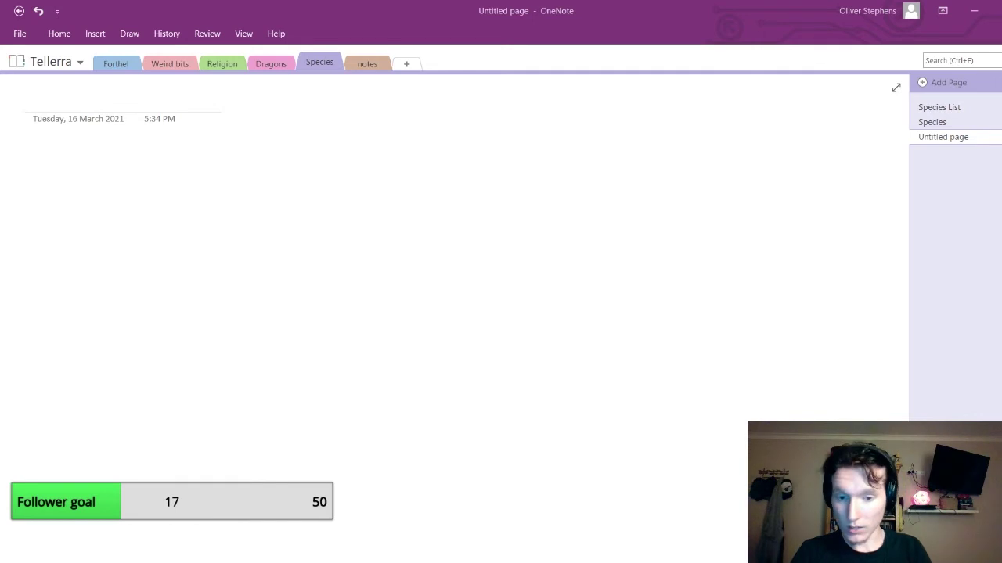
pyautogui.click(943, 121)
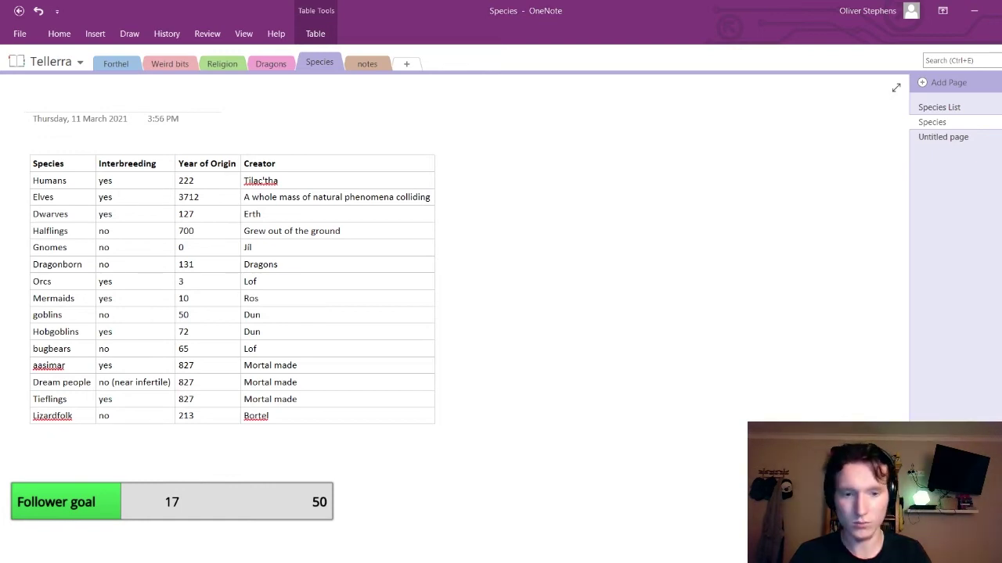
pyautogui.click(939, 137)
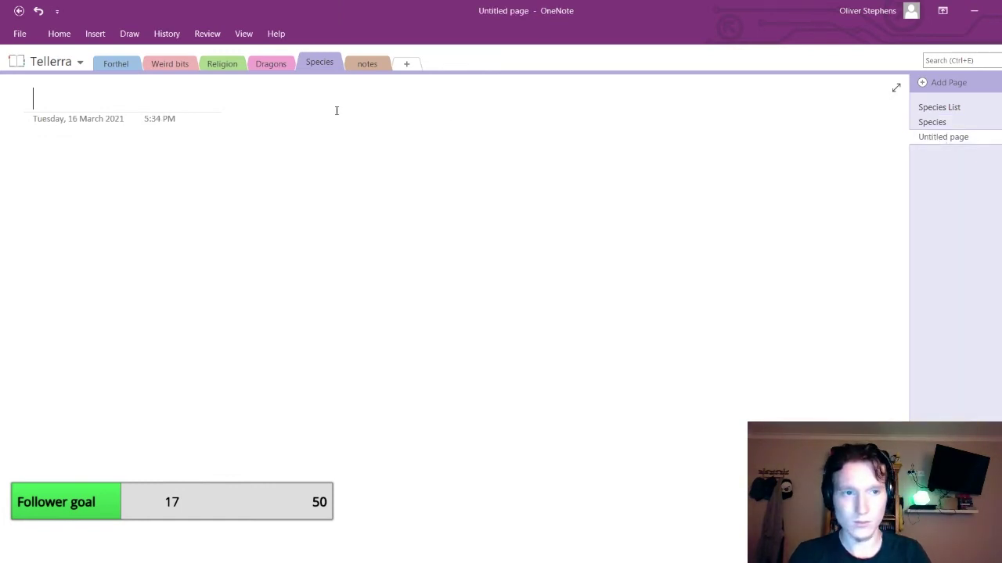
pyautogui.click(274, 64)
pyautogui.click(319, 62)
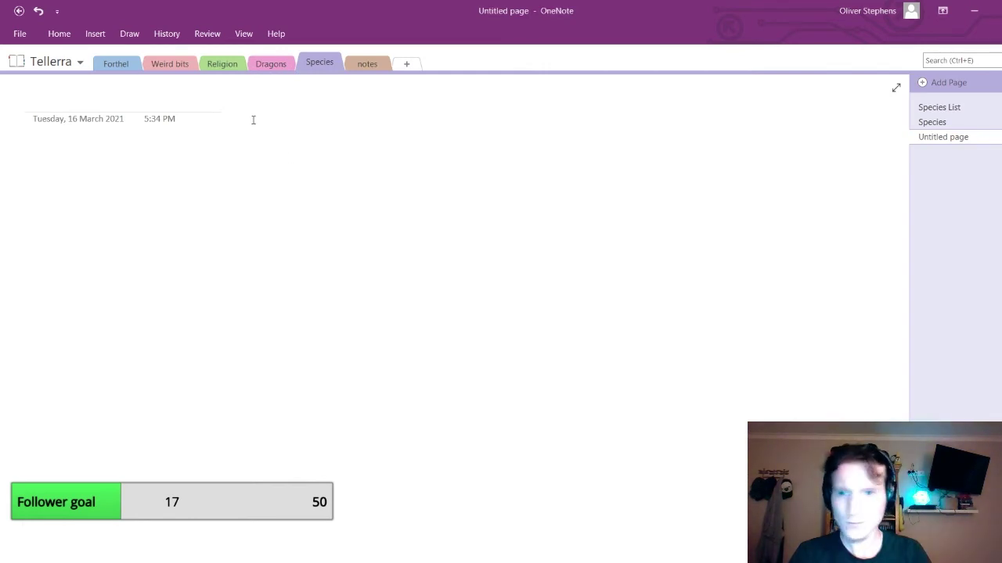
pyautogui.click(222, 63)
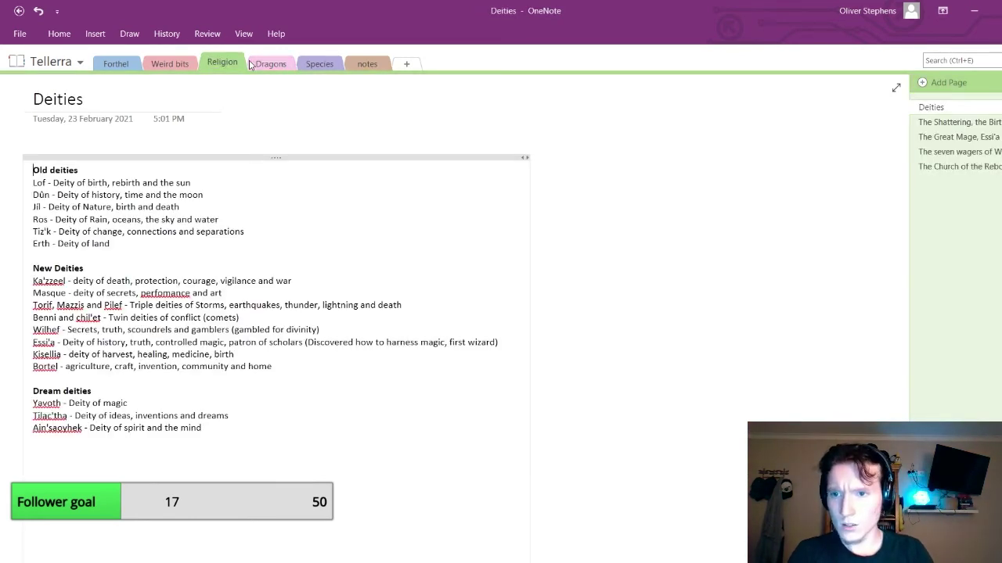
pyautogui.click(311, 63)
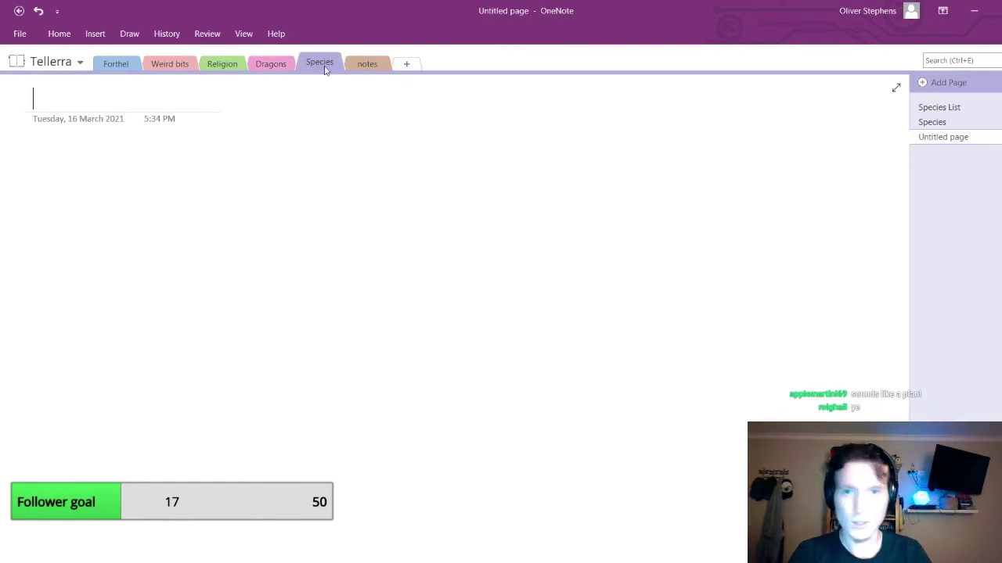
pyautogui.write('Human')
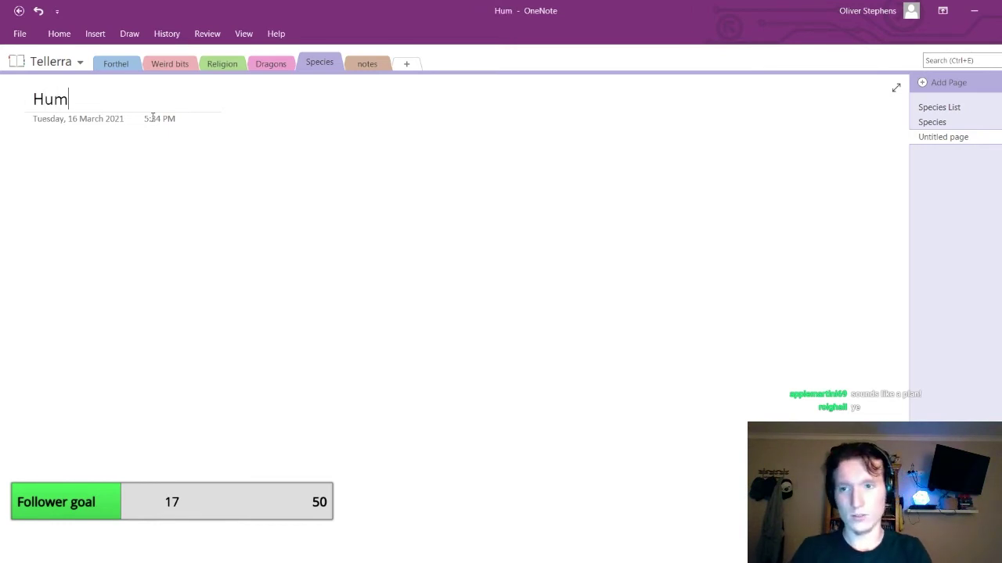
# Add five blank pages to the Species section
pyautogui.click(997, 84)
pyautogui.click(997, 85)
pyautogui.click(997, 84)
pyautogui.click(997, 84)
pyautogui.click(997, 85)
pyautogui.click(997, 85)
pyautogui.click(997, 84)
pyautogui.click(997, 85)
pyautogui.click(997, 84)
pyautogui.click(997, 85)
pyautogui.click(997, 84)
pyautogui.click(997, 85)
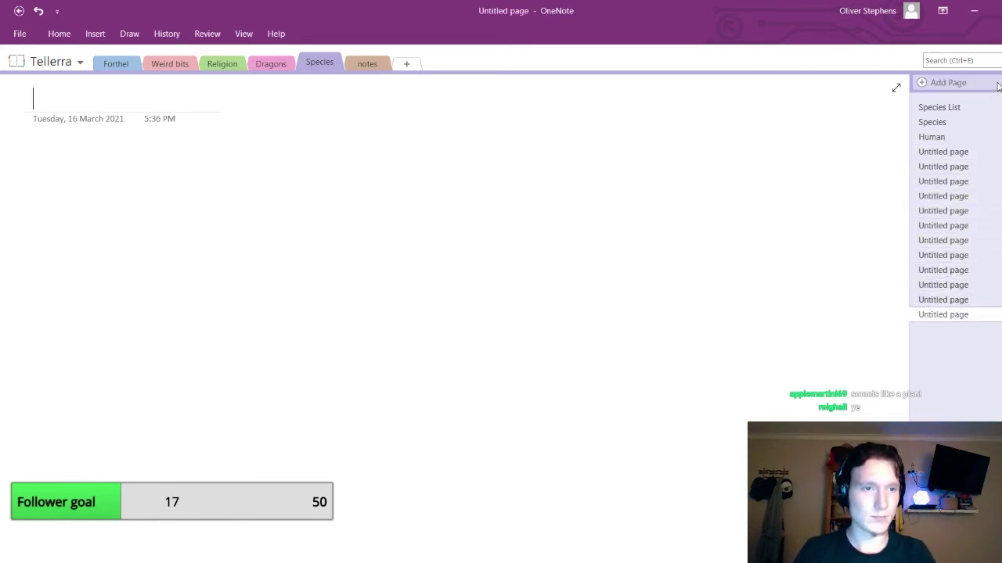
pyautogui.click(997, 85)
# Retitle the Human page as 'Gnomes'
pyautogui.click(958, 152)
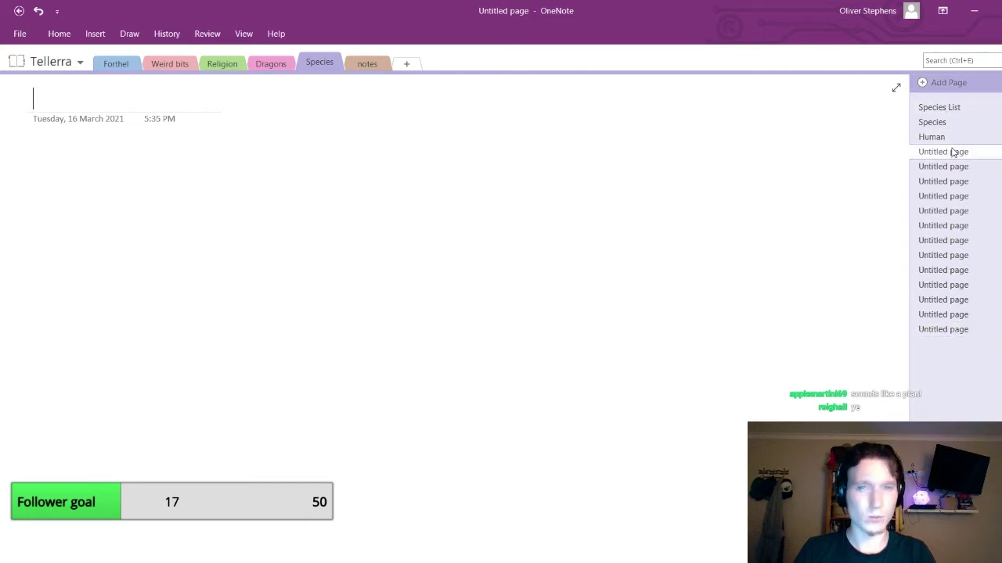
pyautogui.click(949, 134)
pyautogui.click(952, 122)
pyautogui.click(956, 106)
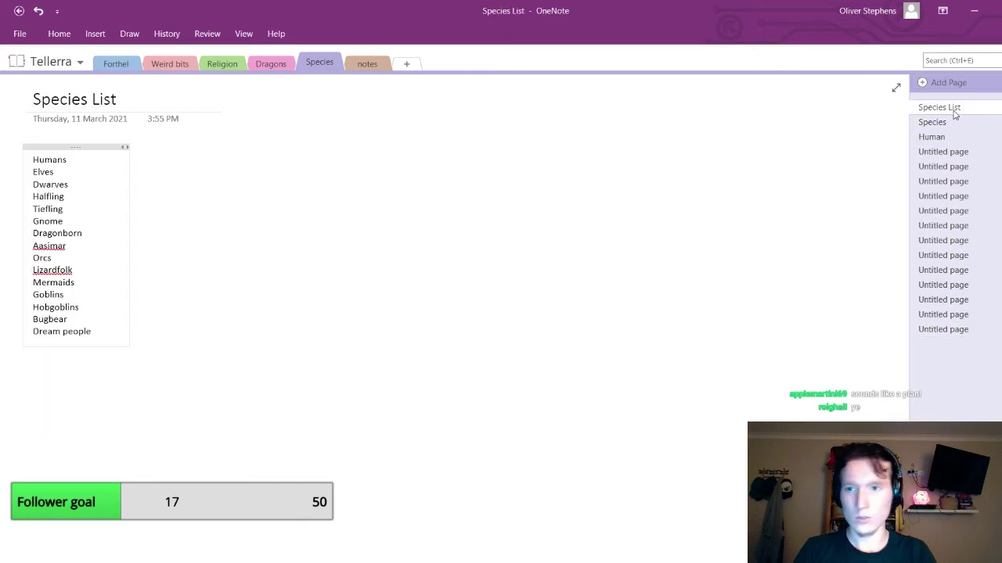
pyautogui.click(946, 150)
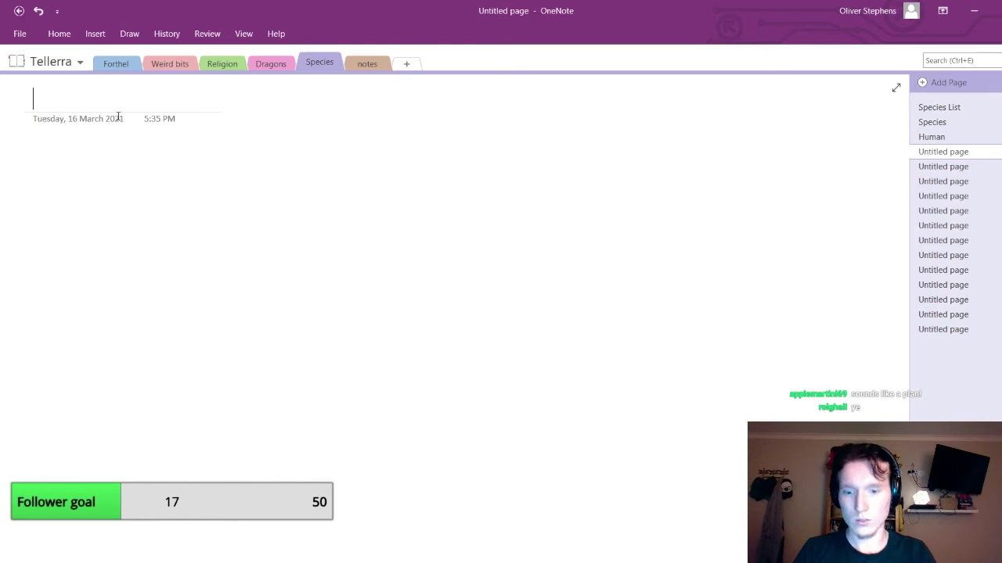
pyautogui.click(931, 139)
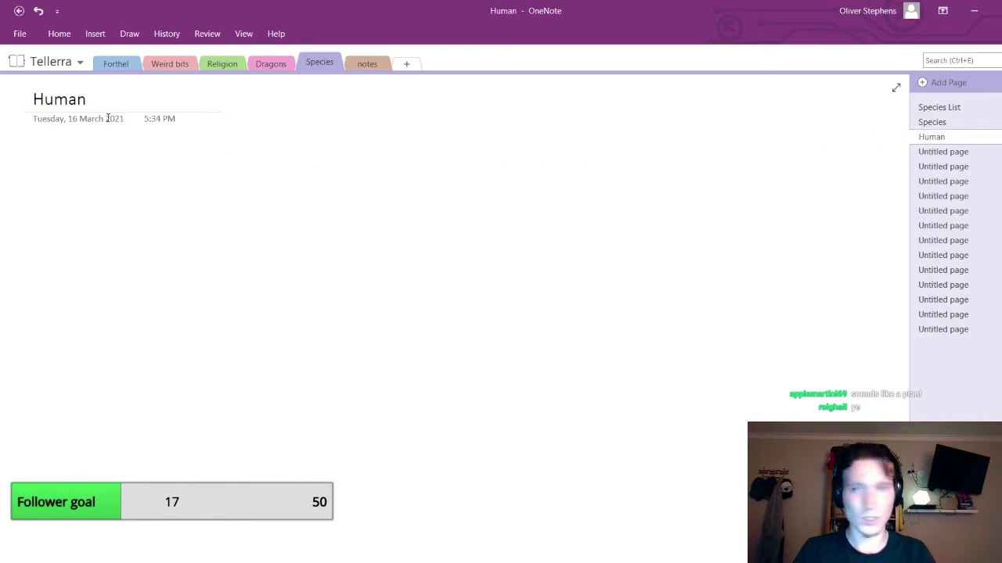
pyautogui.moveTo(128, 109); pyautogui.dragTo(2, 93)
pyautogui.write('Gnomes')
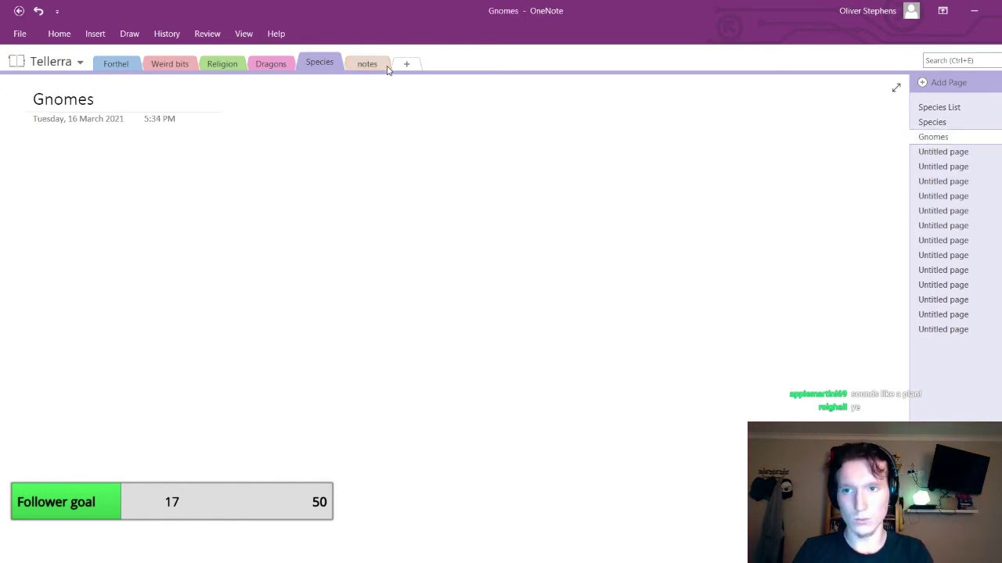
pyautogui.click(948, 124)
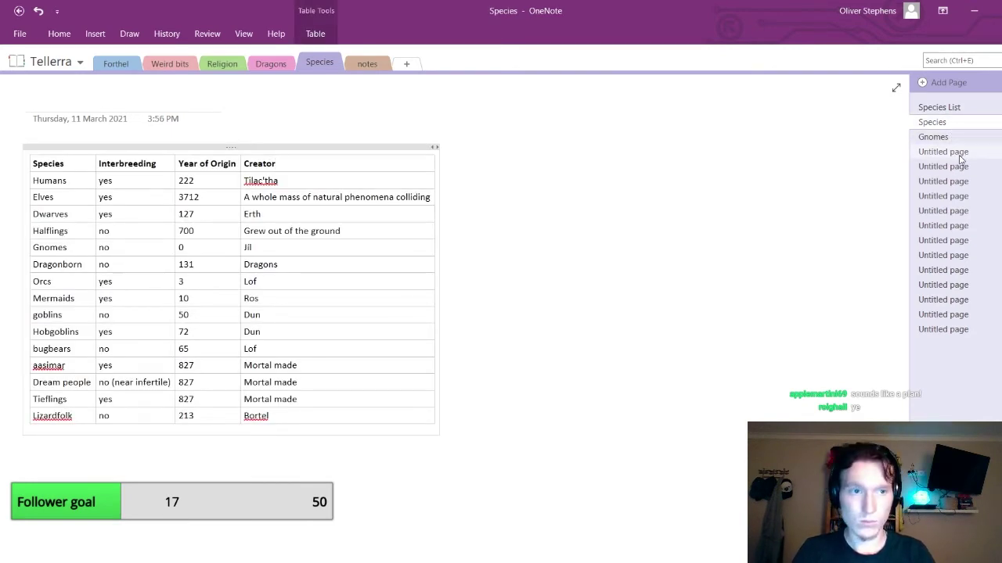
# Title three blank pages Orcs, Mermaids and Goblins, following the species table
pyautogui.click(959, 153)
pyautogui.write('Orcs')
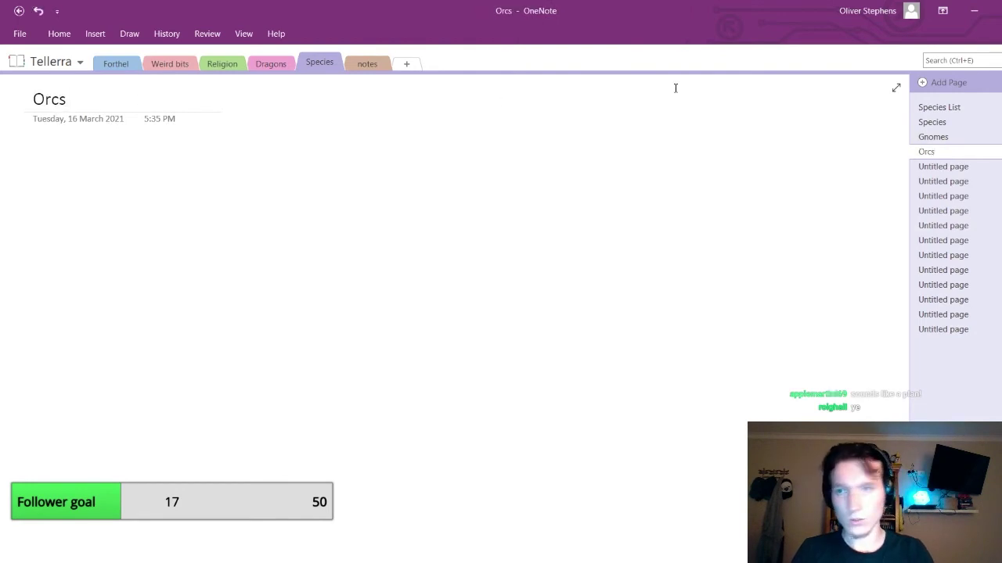
pyautogui.click(940, 128)
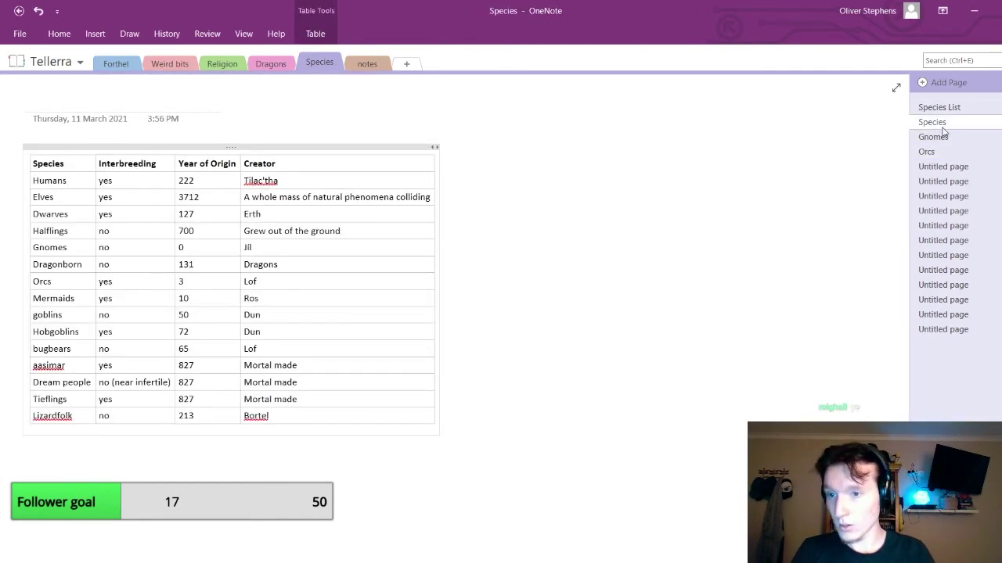
pyautogui.click(952, 167)
pyautogui.write('Mermaids')
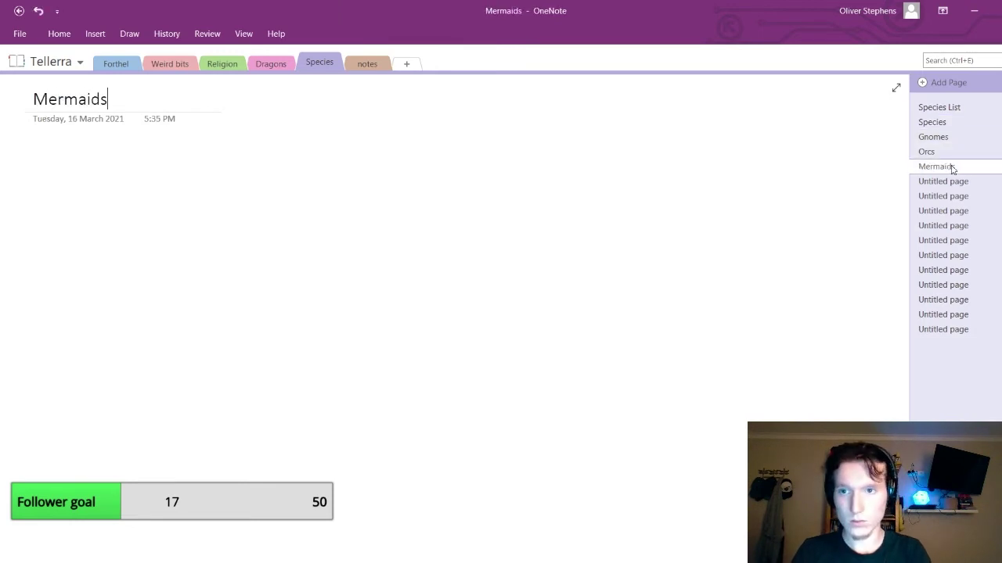
pyautogui.click(966, 128)
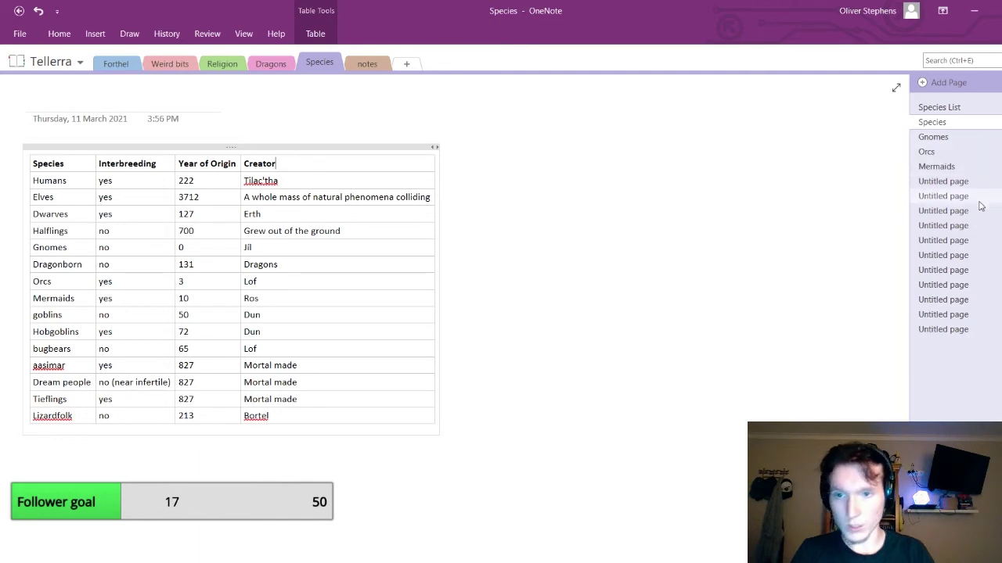
pyautogui.click(964, 167)
pyautogui.click(966, 181)
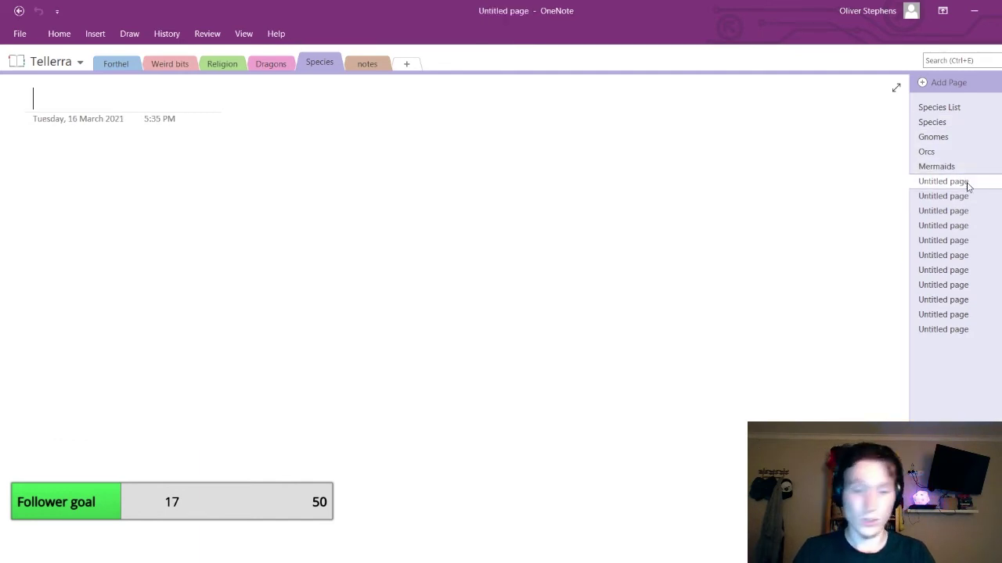
pyautogui.write('Goblins')
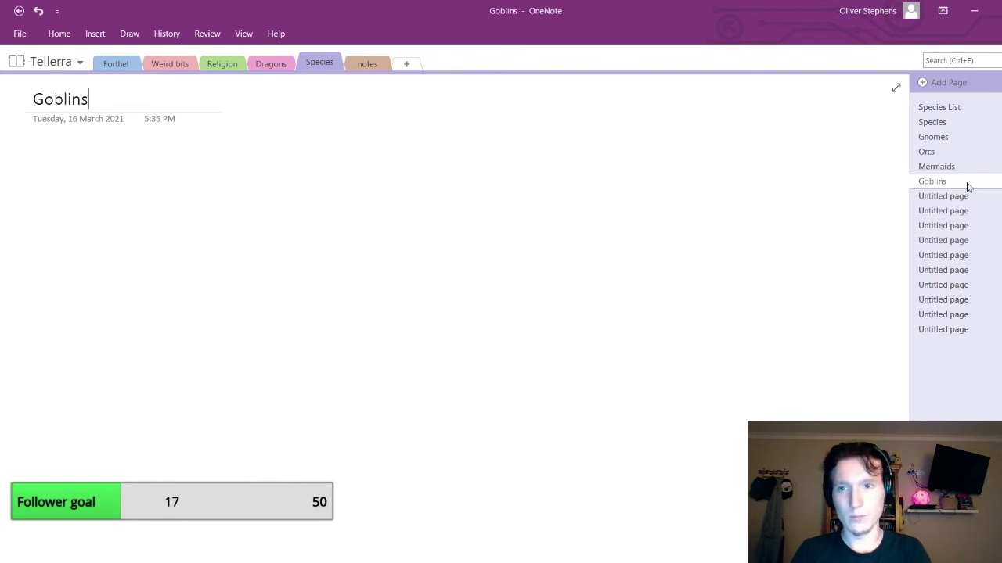
pyautogui.click(959, 127)
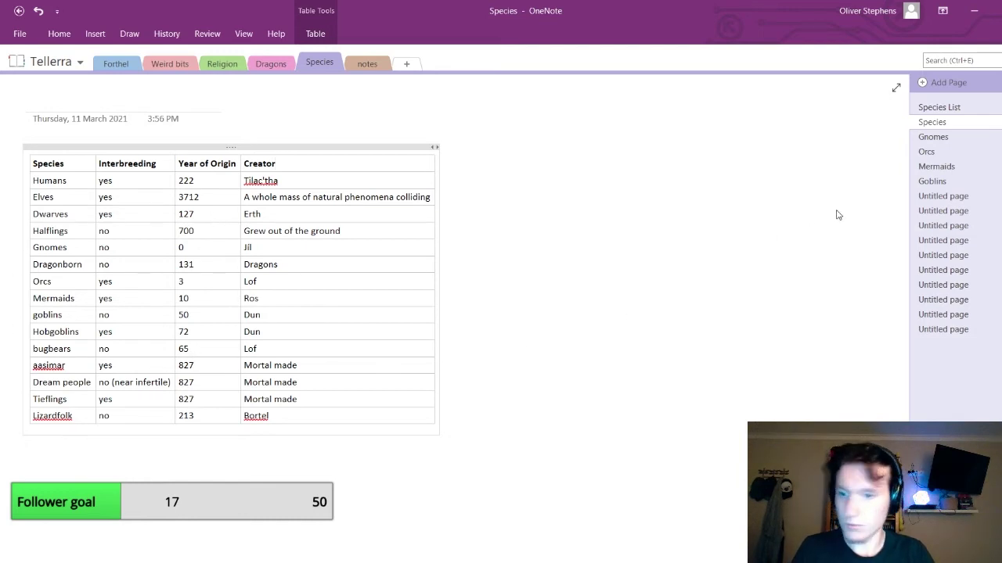
# Title the next blank pages Bugbears, Hobgoblins and Dwarves
pyautogui.click(964, 195)
pyautogui.write('Bugbears')
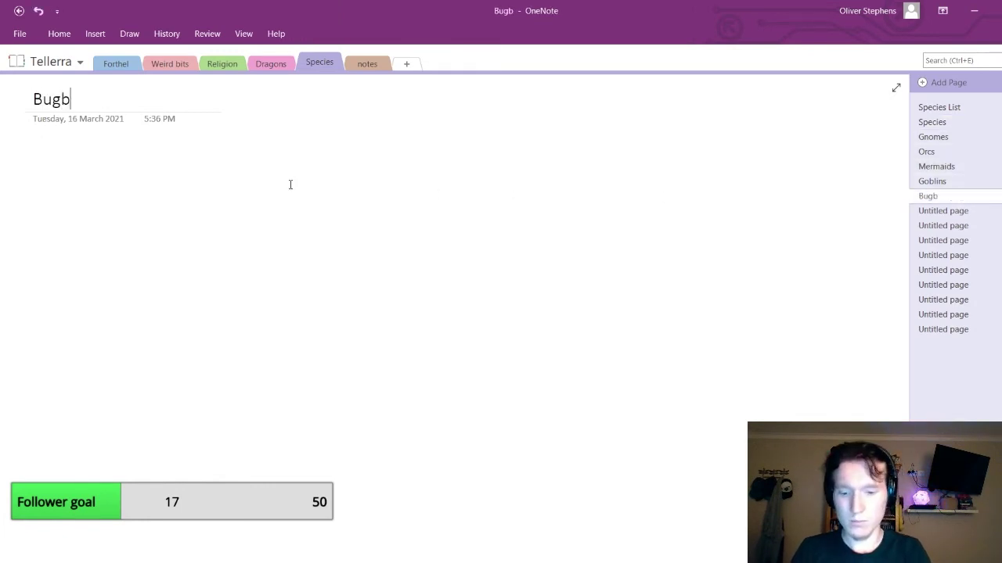
pyautogui.click(939, 212)
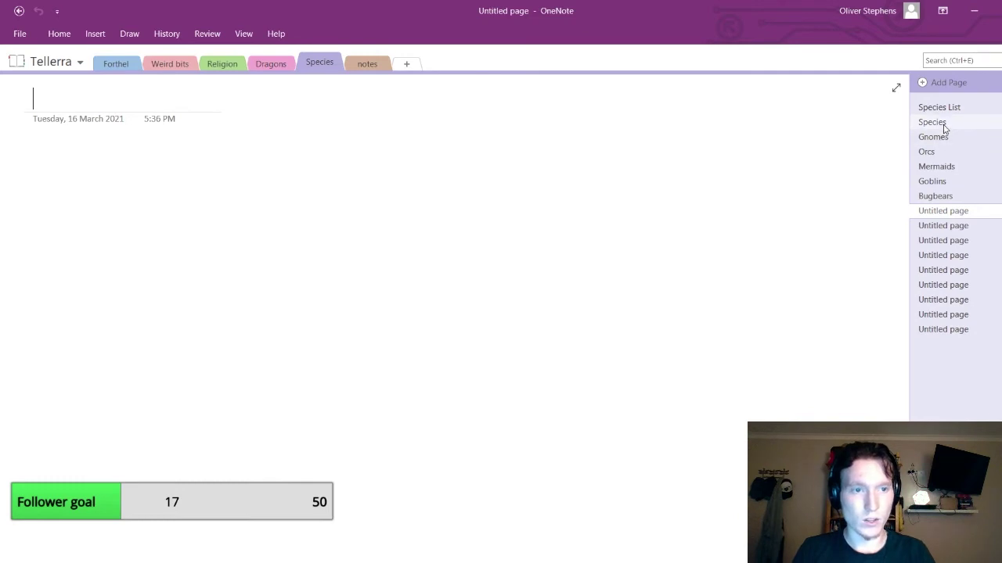
pyautogui.write('Hobgoblins')
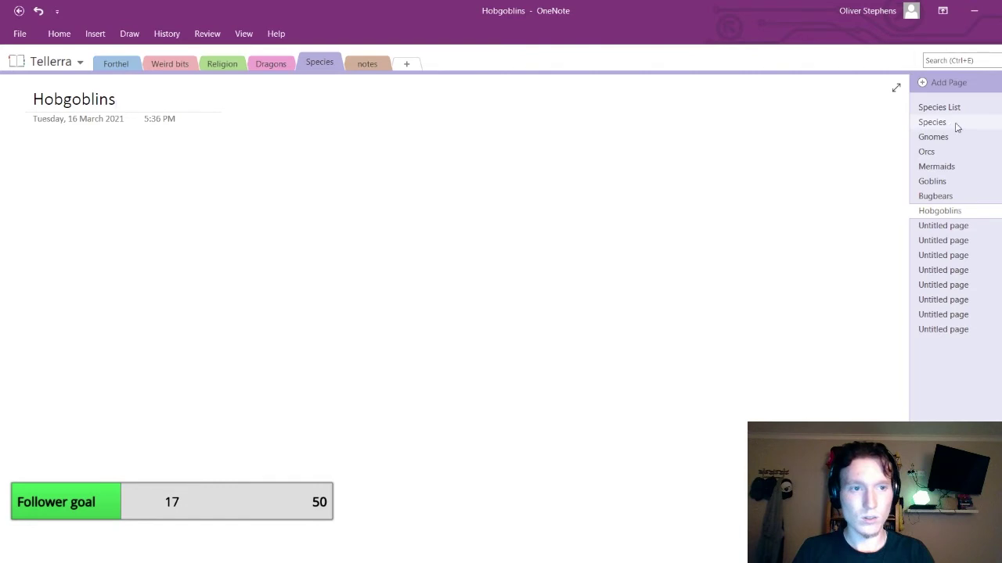
pyautogui.click(956, 126)
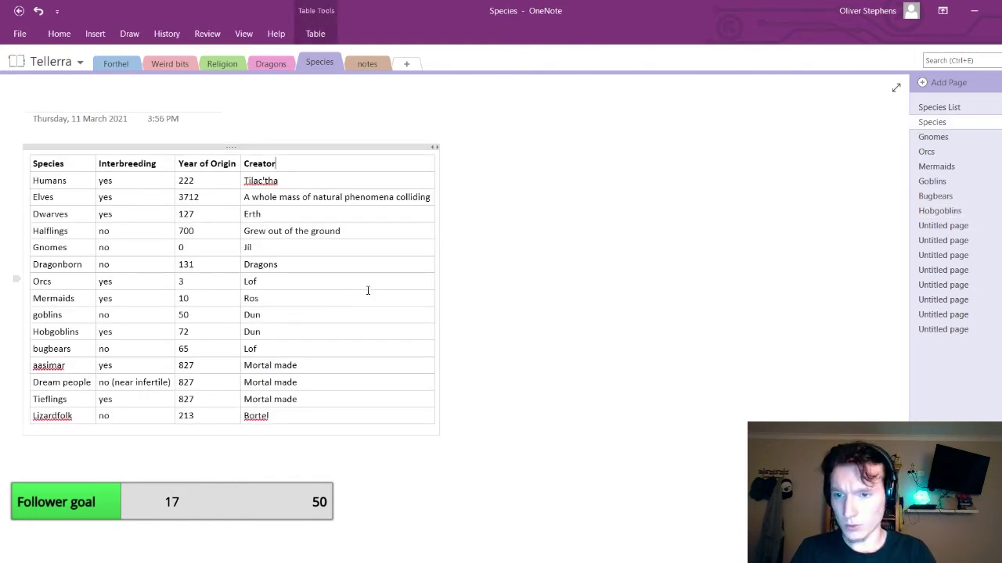
pyautogui.click(969, 226)
pyautogui.write('Dwarves')
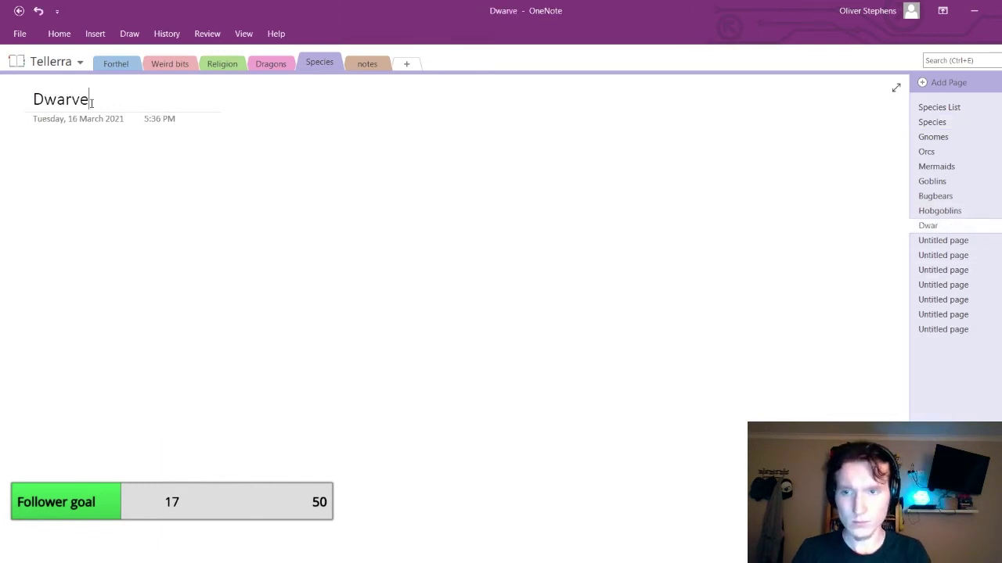
pyautogui.click(965, 126)
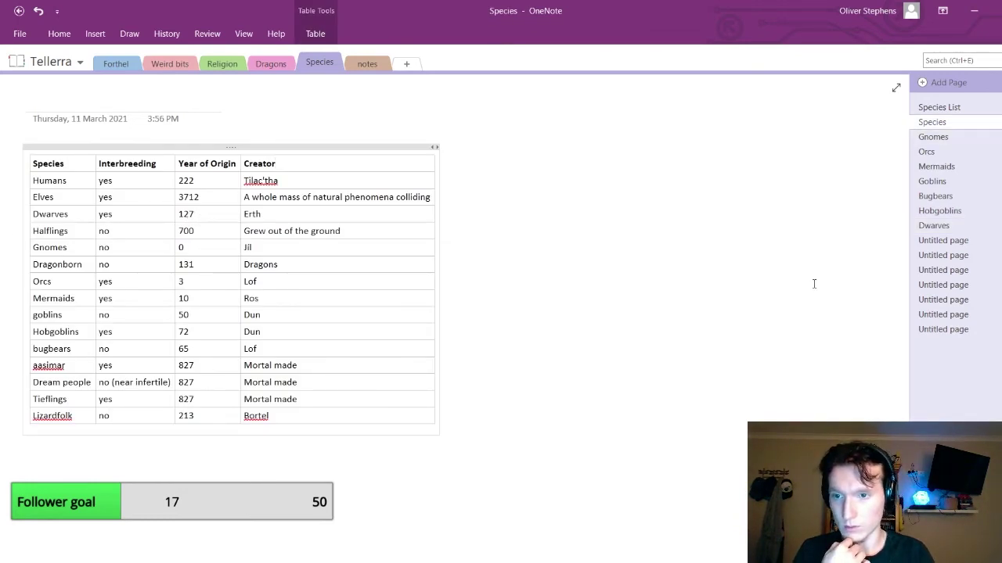
# Retitle the Dwarves page to 'Dragonborn' and title the next blank page 'Dwarves'
pyautogui.click(935, 226)
pyautogui.moveTo(130, 101); pyautogui.dragTo(47, 104)
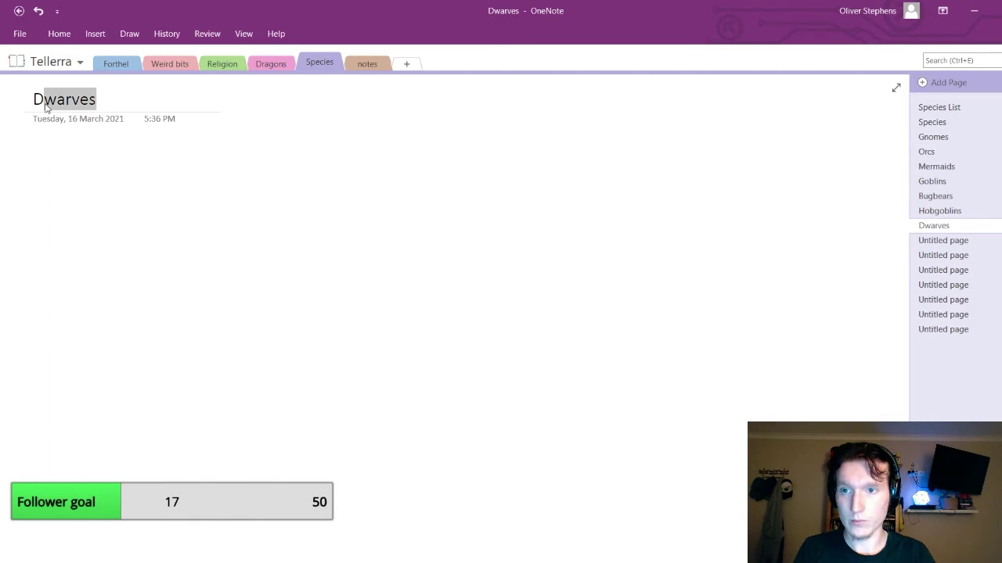
pyautogui.write('ragon')
pyautogui.press('BackSpace')
pyautogui.write('born')
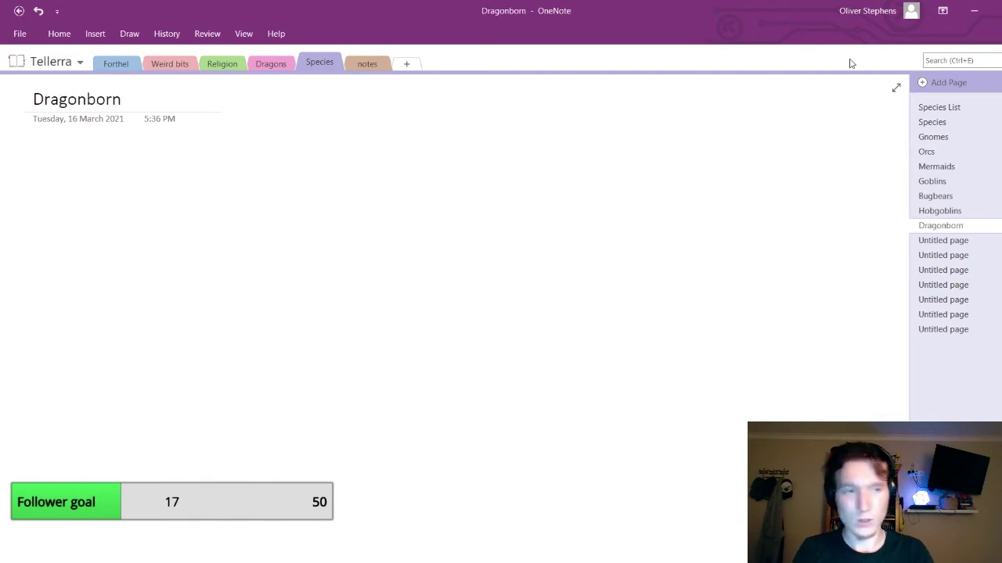
pyautogui.click(969, 242)
pyautogui.write('Dwarves')
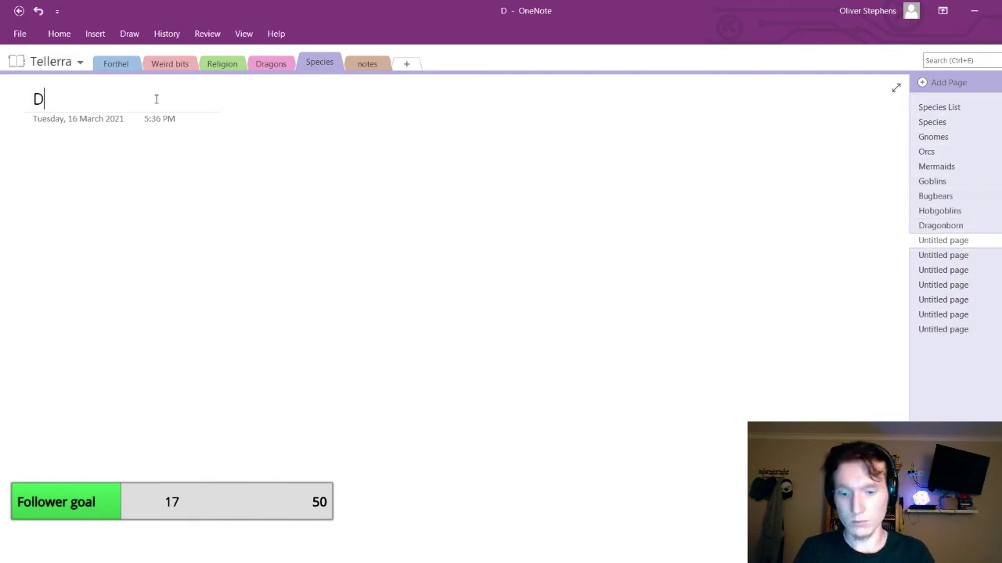
pyautogui.click(951, 125)
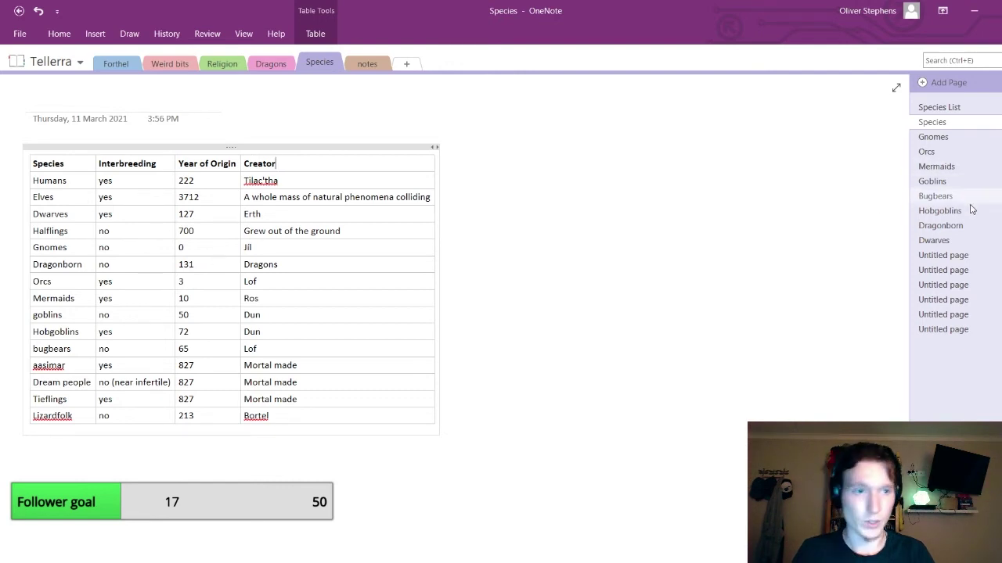
# Move Dragonborn below Dwarves and title new pages Lizardfolk, Humans and Halflings
pyautogui.moveTo(964, 228); pyautogui.dragTo(962, 255)
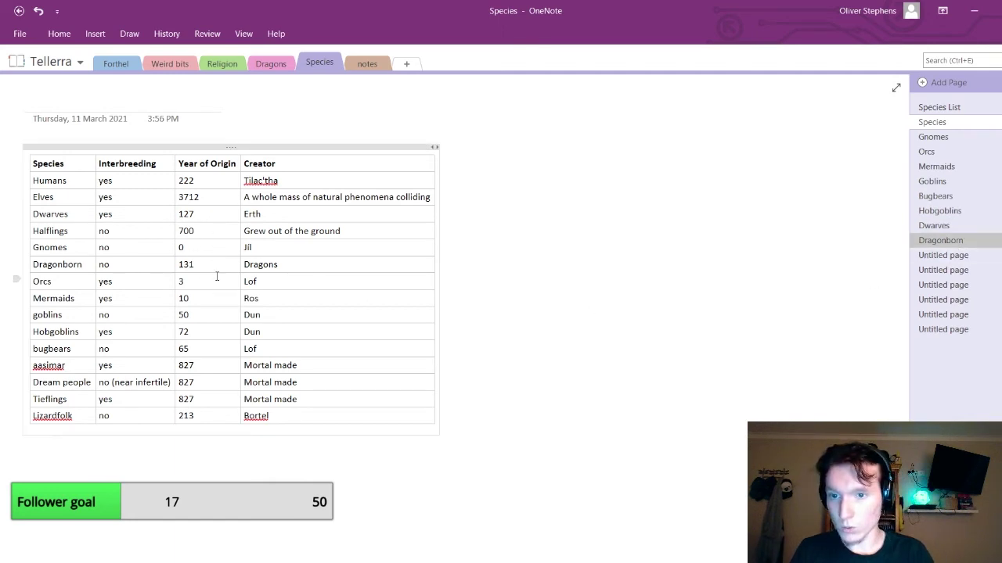
pyautogui.click(923, 255)
pyautogui.write('Lizardfolk')
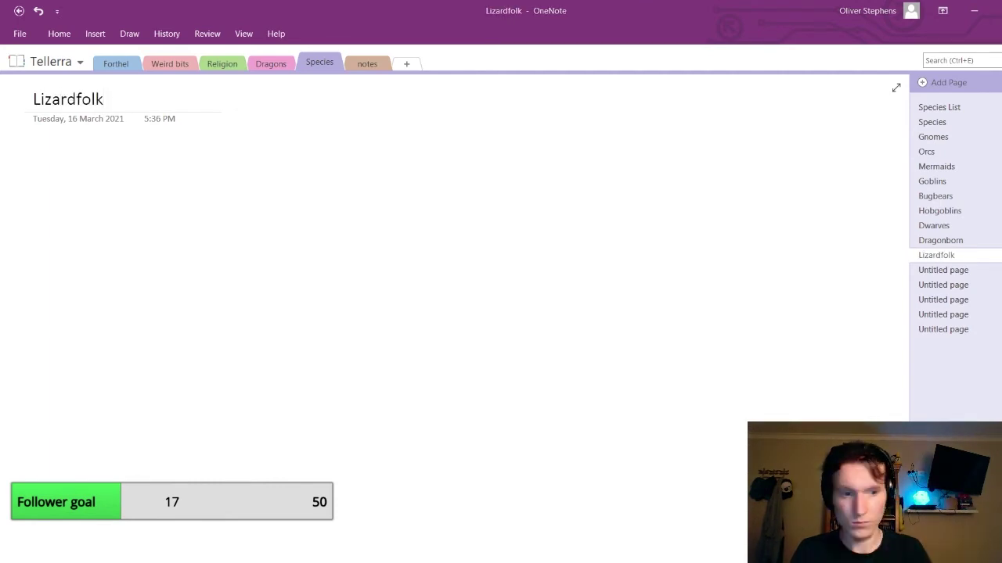
pyautogui.click(970, 122)
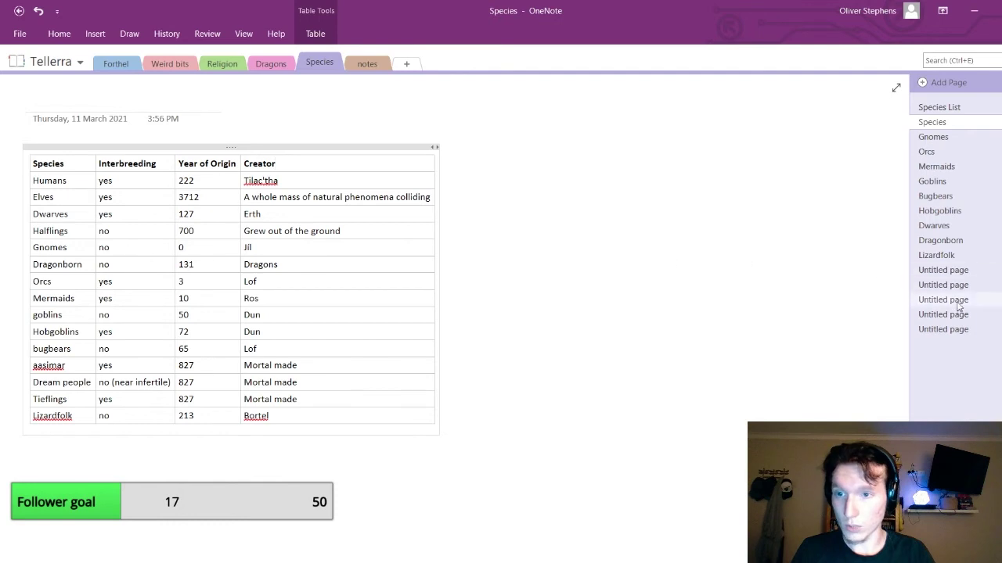
pyautogui.click(951, 270)
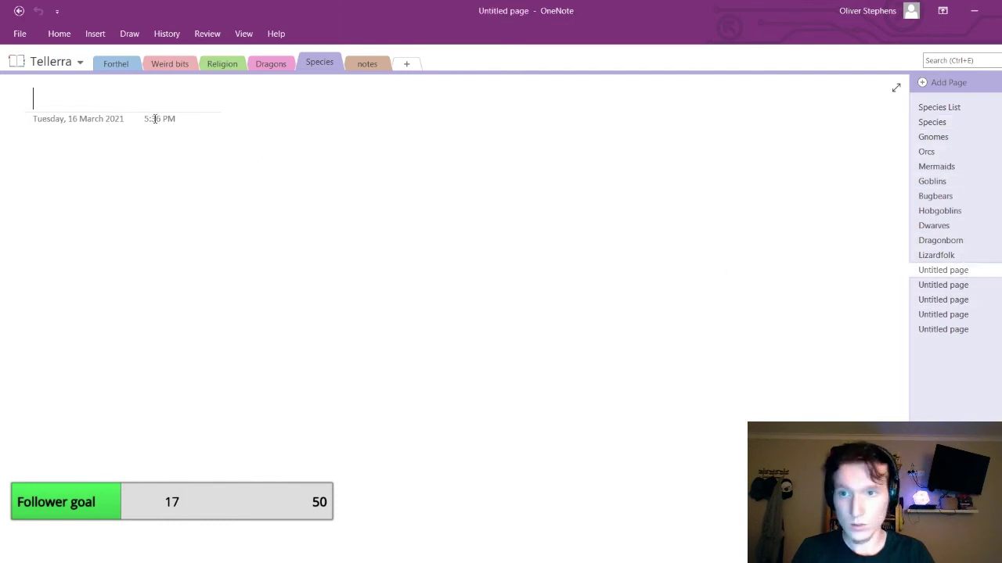
pyautogui.write('Humans')
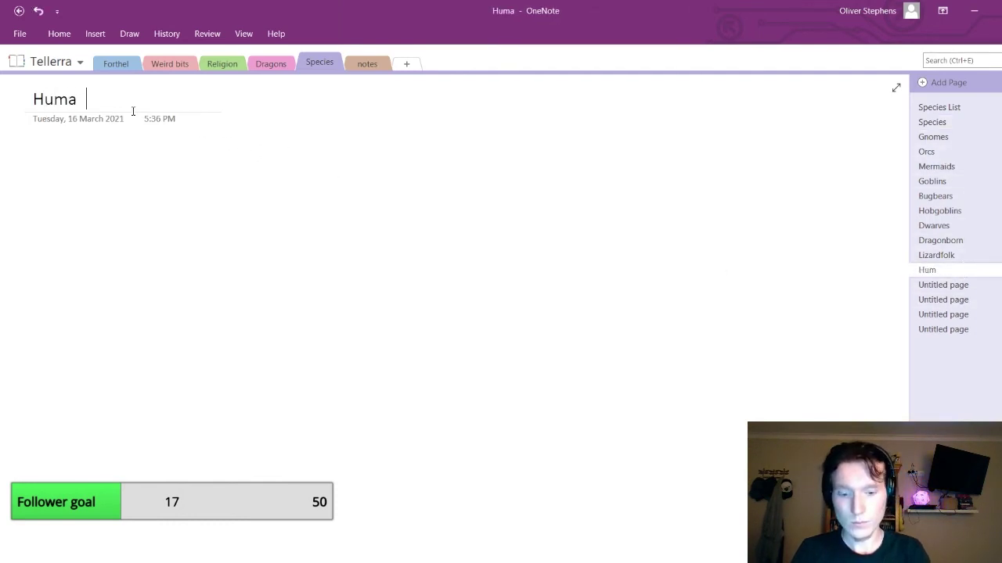
pyautogui.click(983, 284)
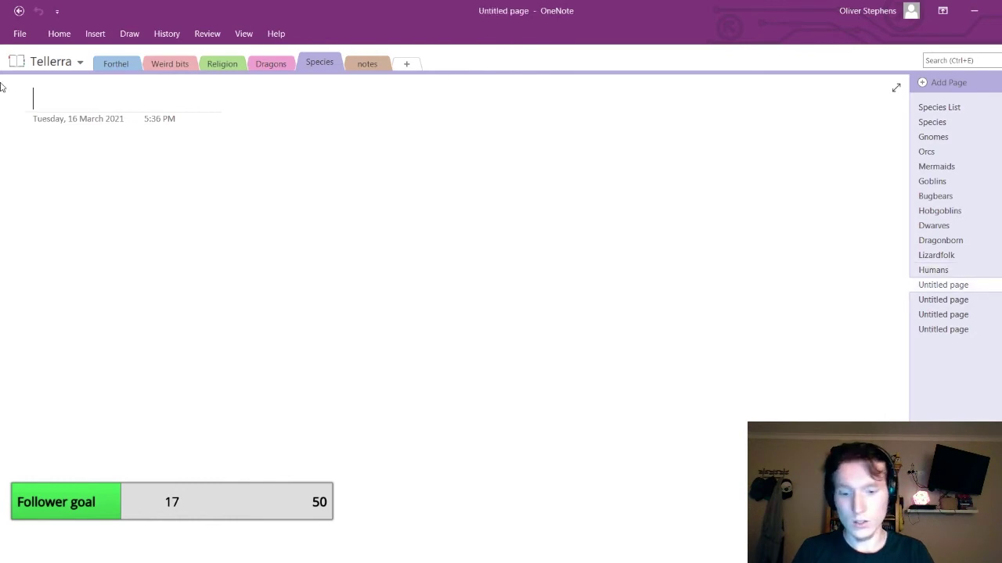
pyautogui.write('Halflings')
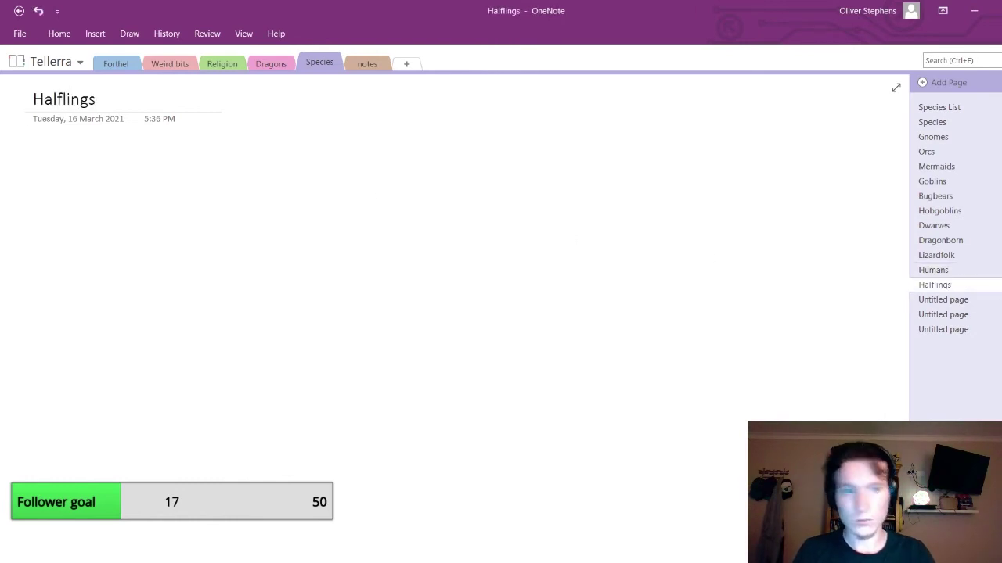
# Title the next blank page 'Assimar, Tieflings and dream people'
pyautogui.hotkey('ctrl', 'pagedown')
pyautogui.write('Tiel')
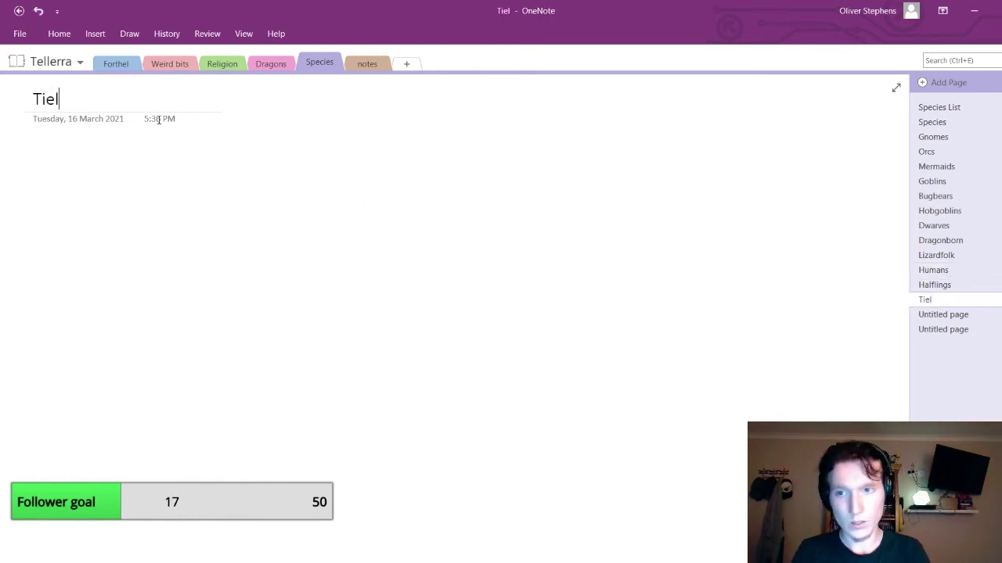
pyautogui.press('BackSpace')
pyautogui.write('f')
pyautogui.press('BackSpace')
pyautogui.press('BackSpace')
pyautogui.press('BackSpace')
pyautogui.press('BackSpace')
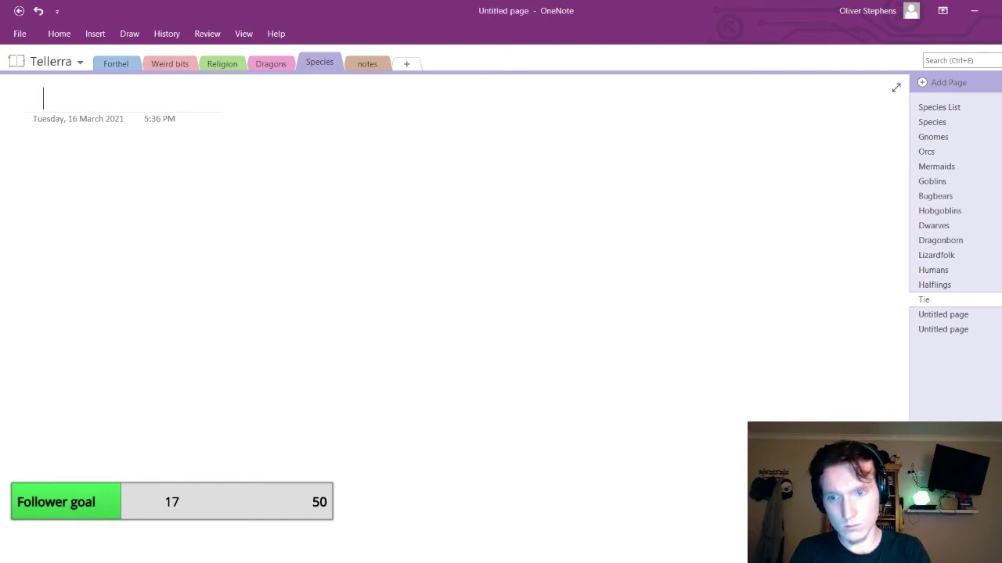
pyautogui.write('Assimar, T')
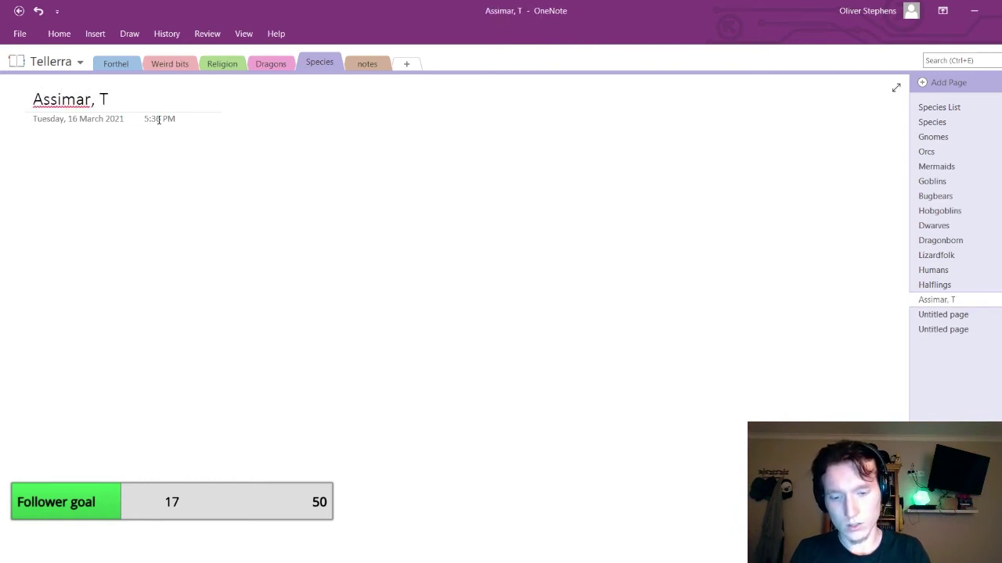
pyautogui.write('iefling and')
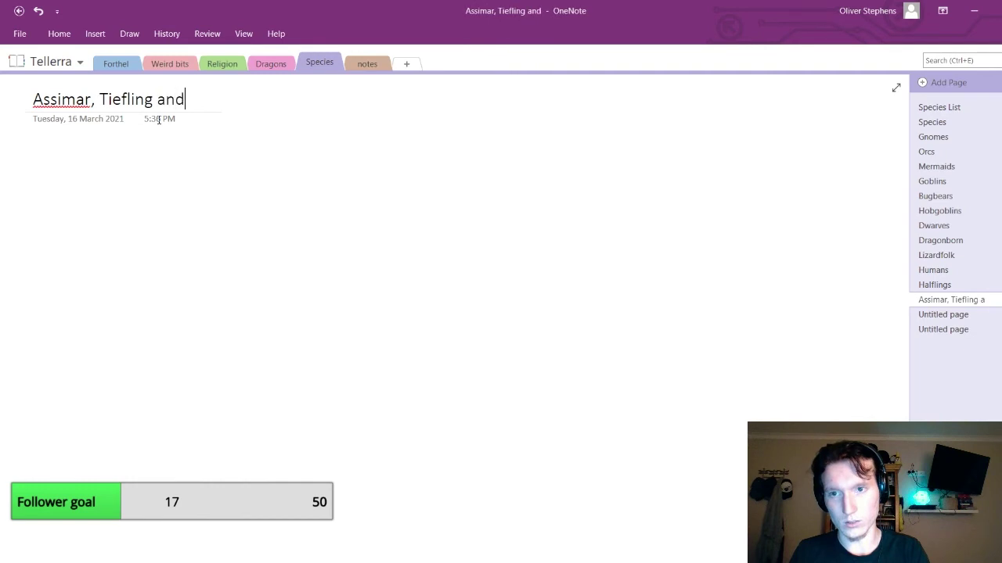
pyautogui.press('BackSpace')
pyautogui.press('BackSpace')
pyautogui.press('BackSpace')
pyautogui.press('BackSpace')
pyautogui.write('s ')
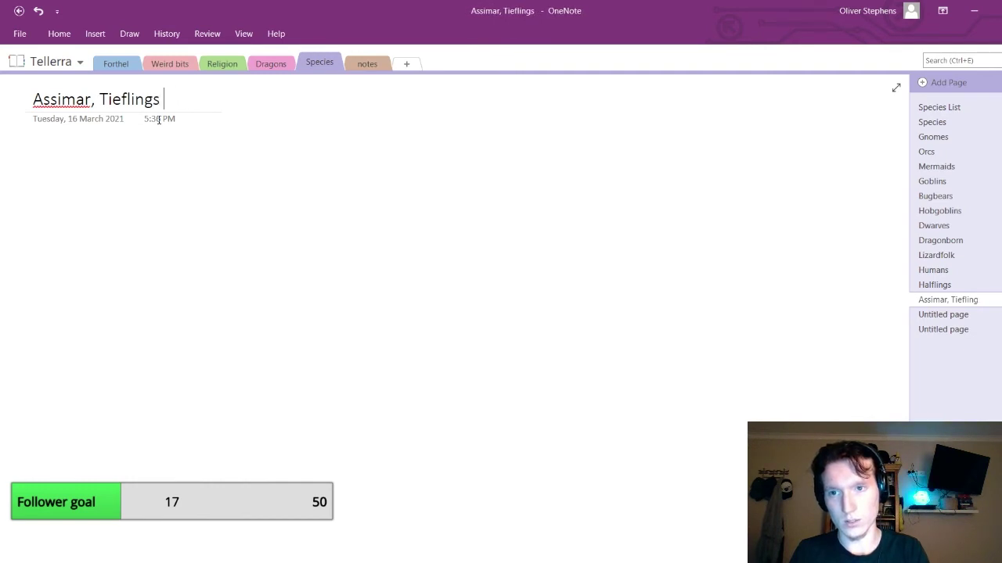
pyautogui.write('and dream')
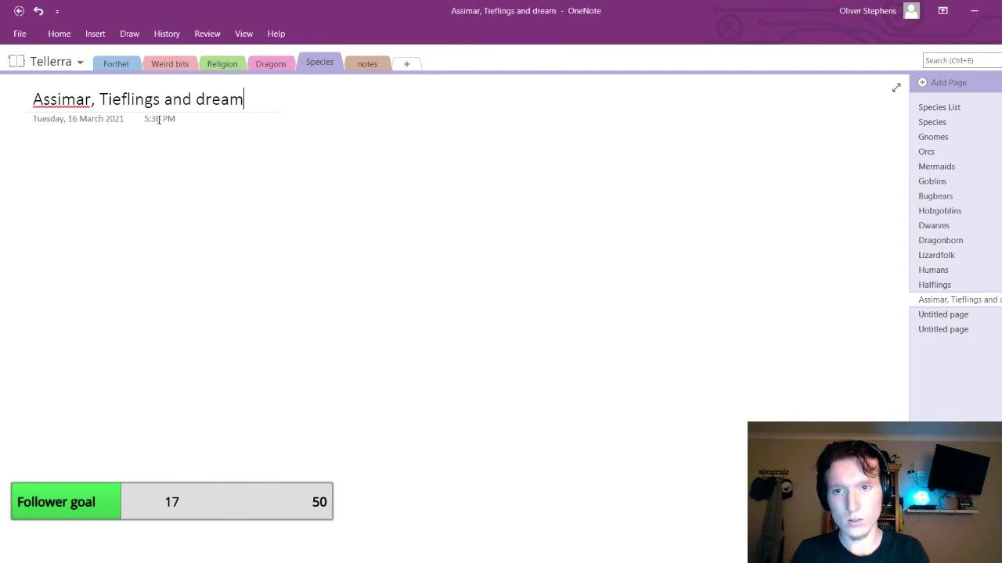
pyautogui.write(' people')
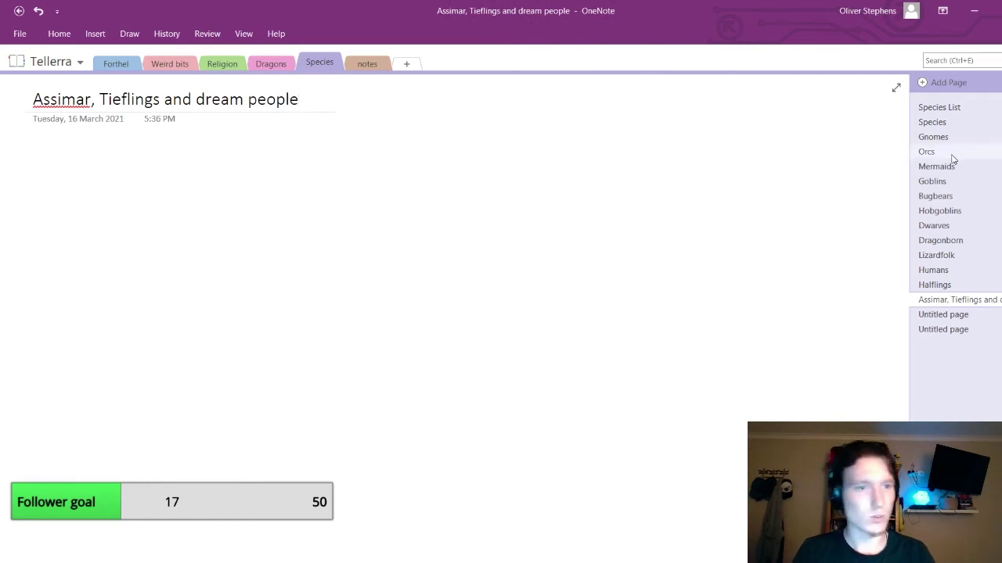
# Title a remaining blank page 'Elves'
pyautogui.click(932, 122)
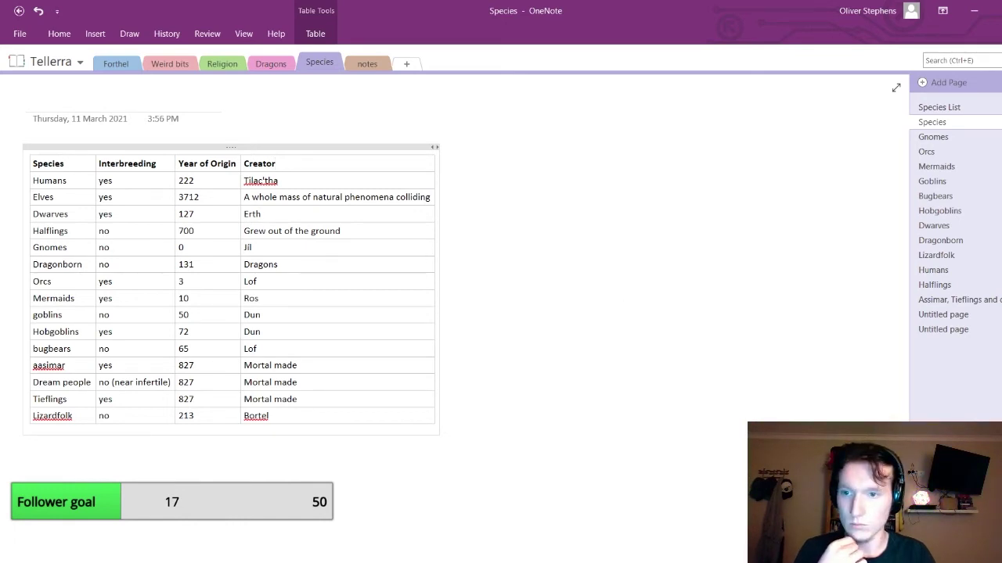
pyautogui.click(943, 314)
pyautogui.click(121, 107)
pyautogui.write('Elv')
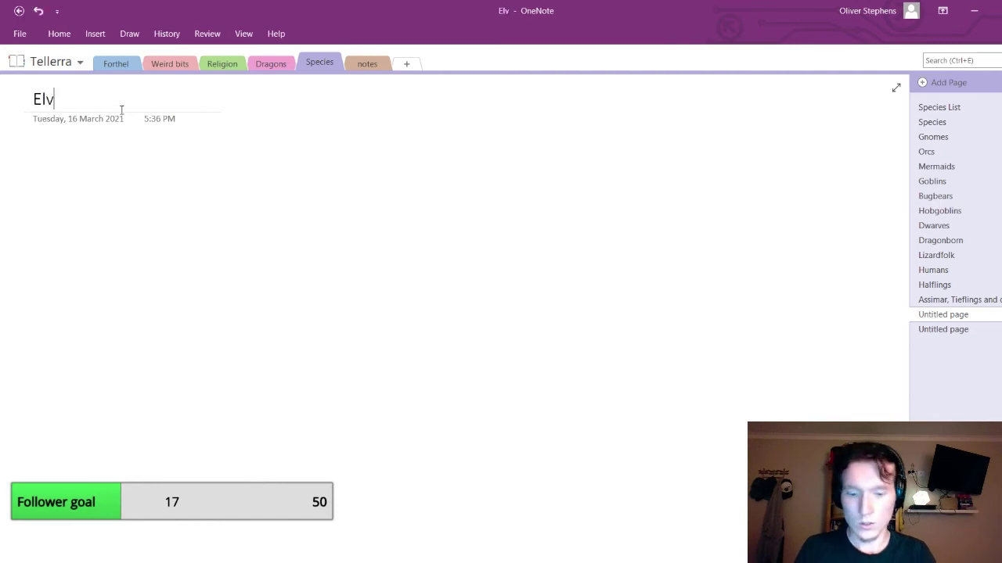
pyautogui.write('es')
pyautogui.click(963, 330)
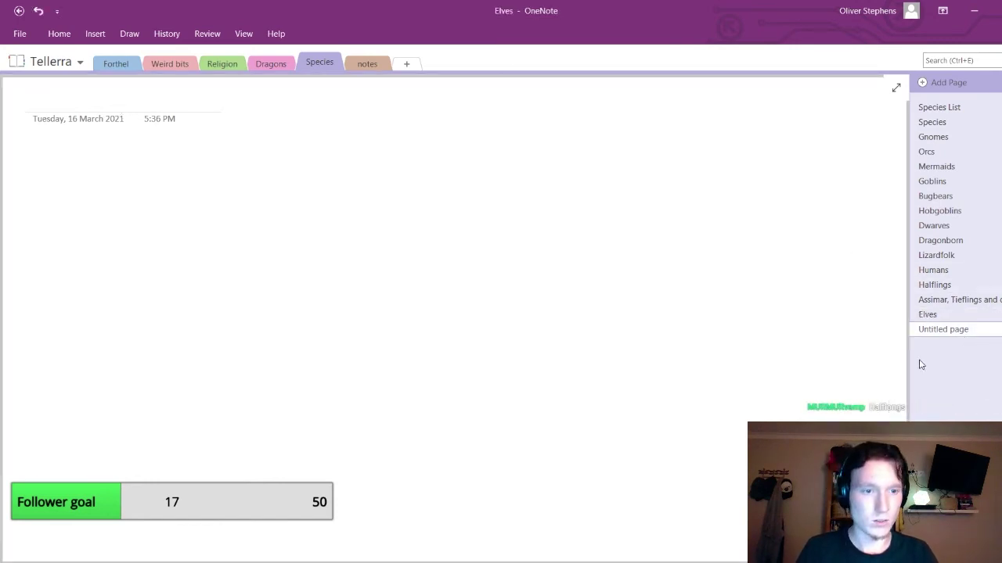
pyautogui.click(962, 314)
pyautogui.click(955, 137)
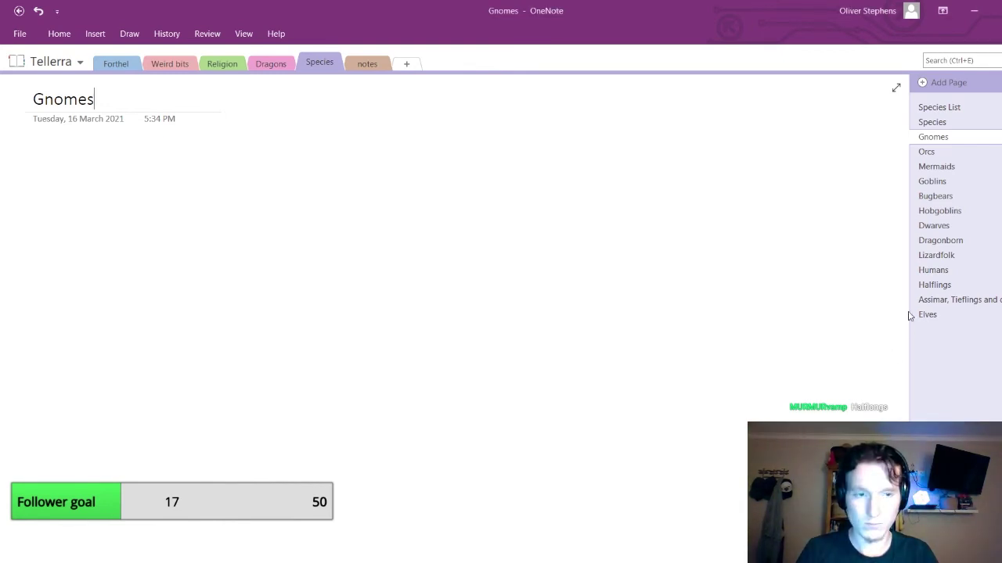
pyautogui.click(931, 287)
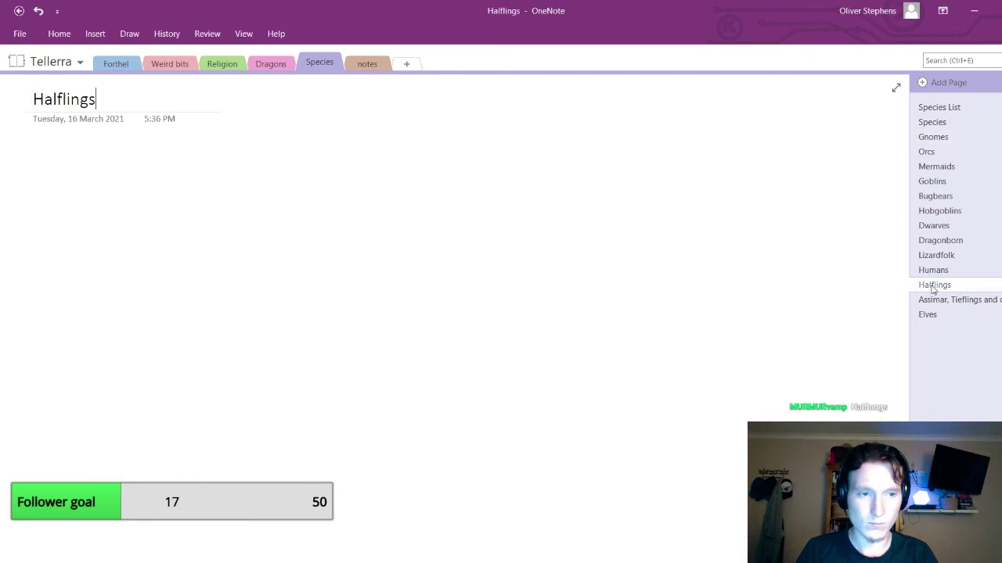
# Copy 'Jil' from the Gnomes Creator cell and paste it onto the Gnomes page
pyautogui.click(932, 140)
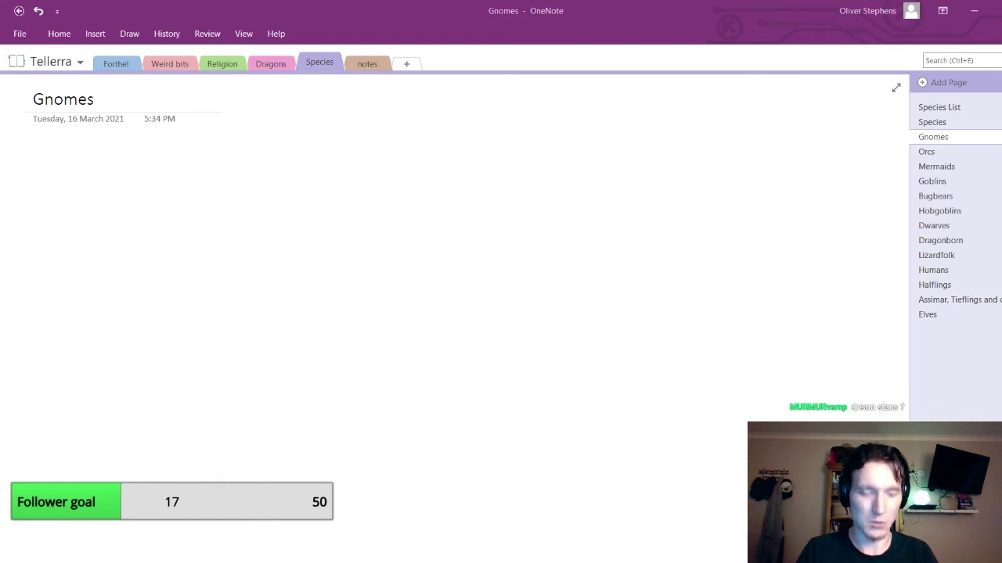
pyautogui.click(45, 136)
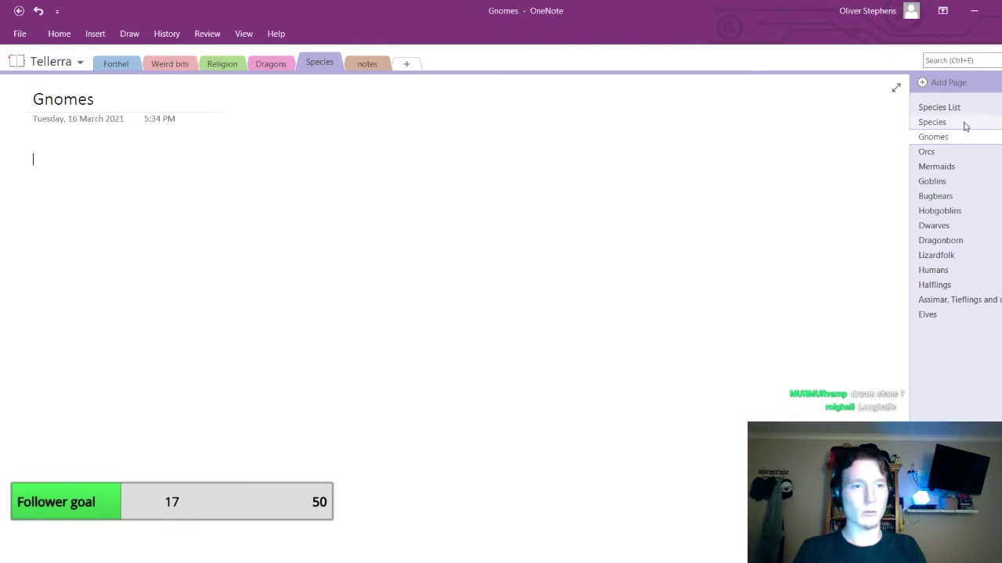
pyautogui.click(912, 123)
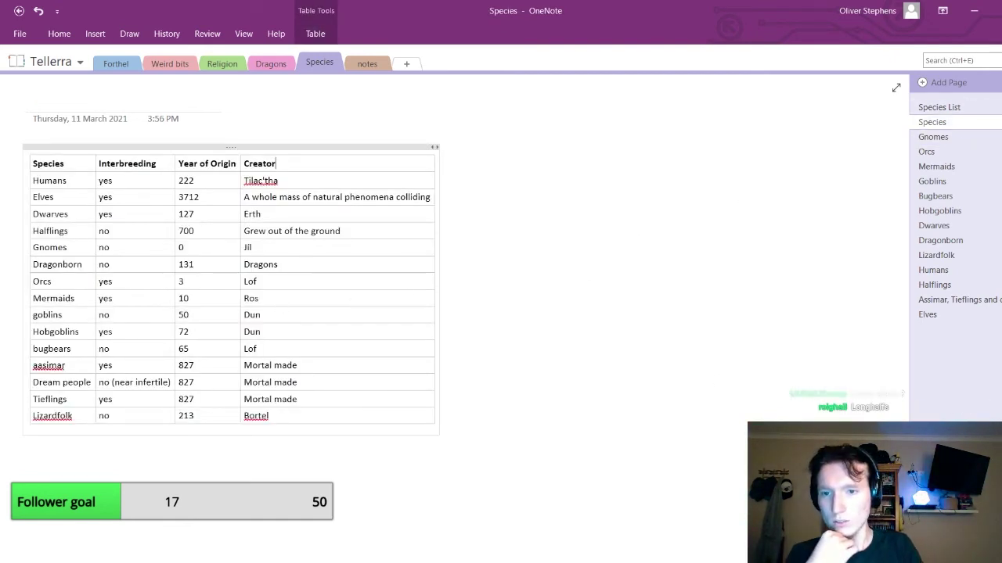
pyautogui.click(933, 139)
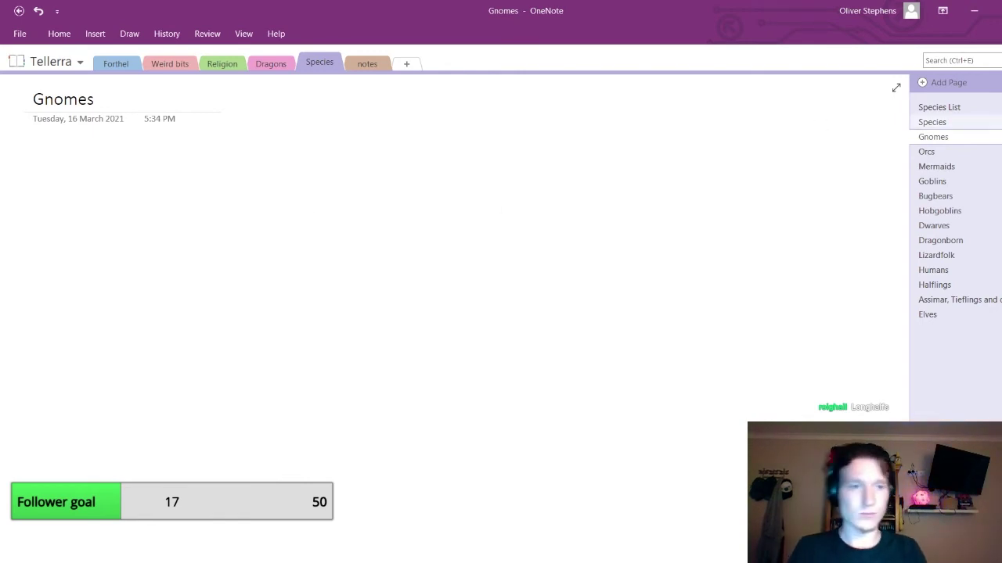
pyautogui.click(931, 122)
pyautogui.moveTo(278, 248); pyautogui.dragTo(243, 249)
pyautogui.hotkey('ctrl', 'c')
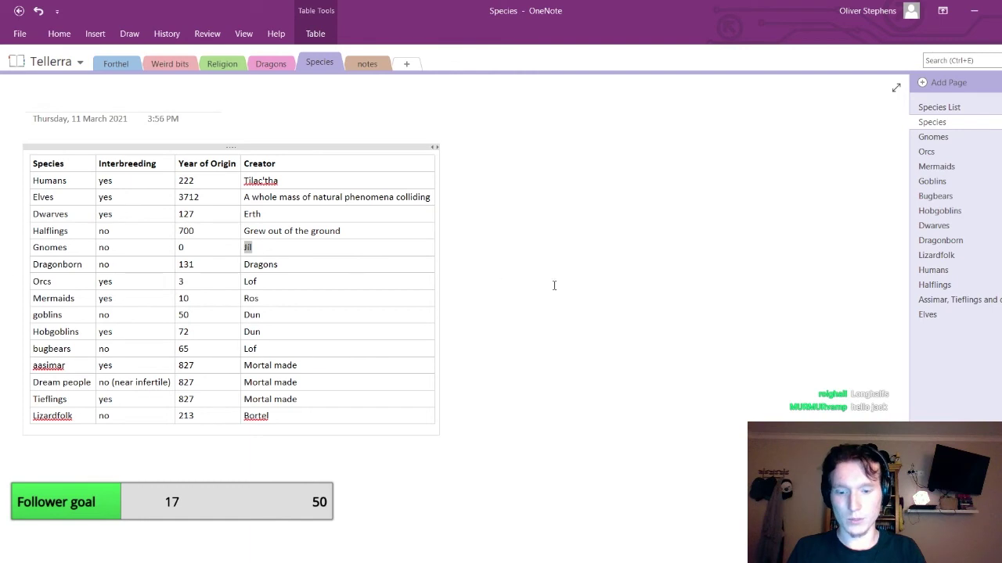
pyautogui.click(979, 137)
pyautogui.hotkey('ctrl', 'v')
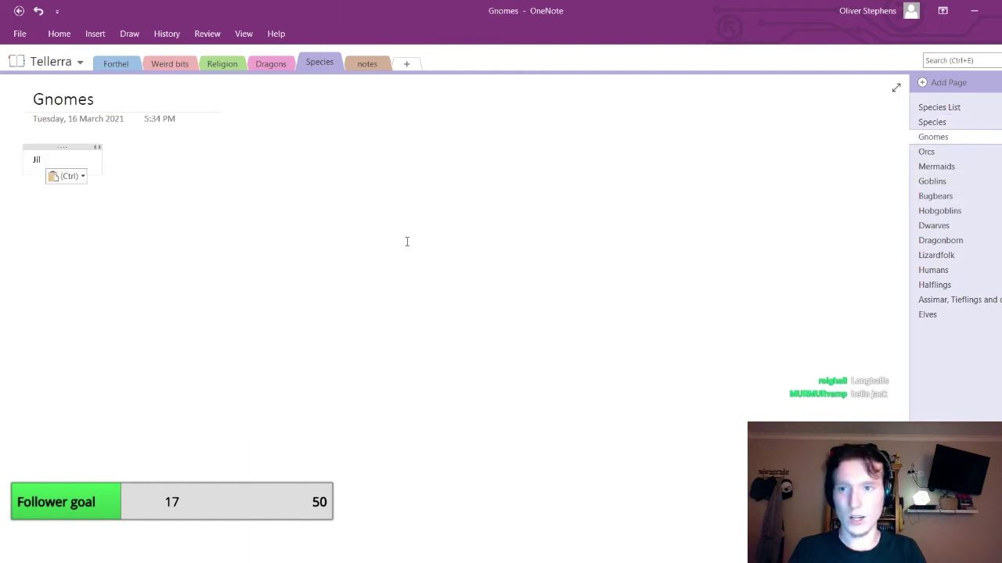
pyautogui.click(407, 241)
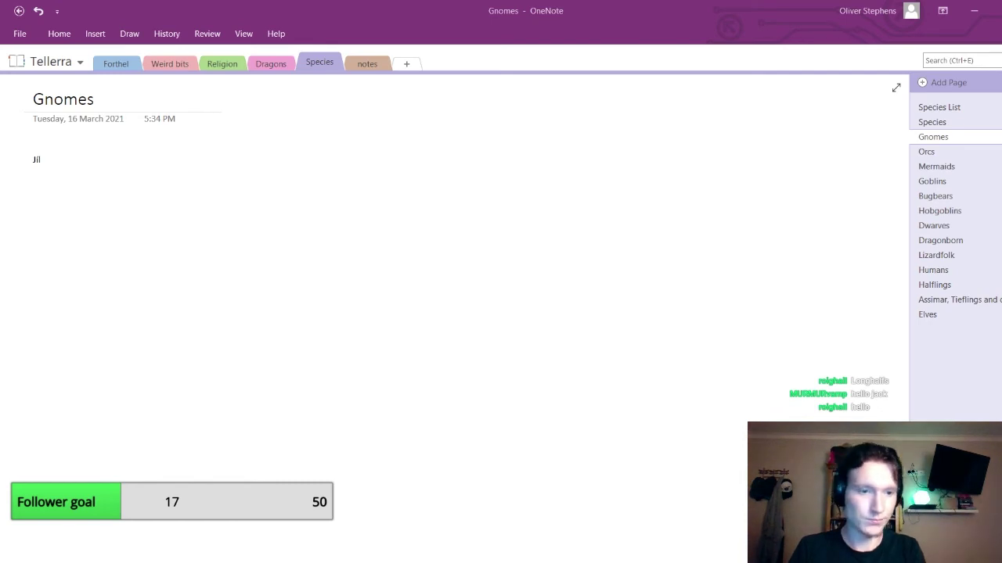
pyautogui.press('Up')
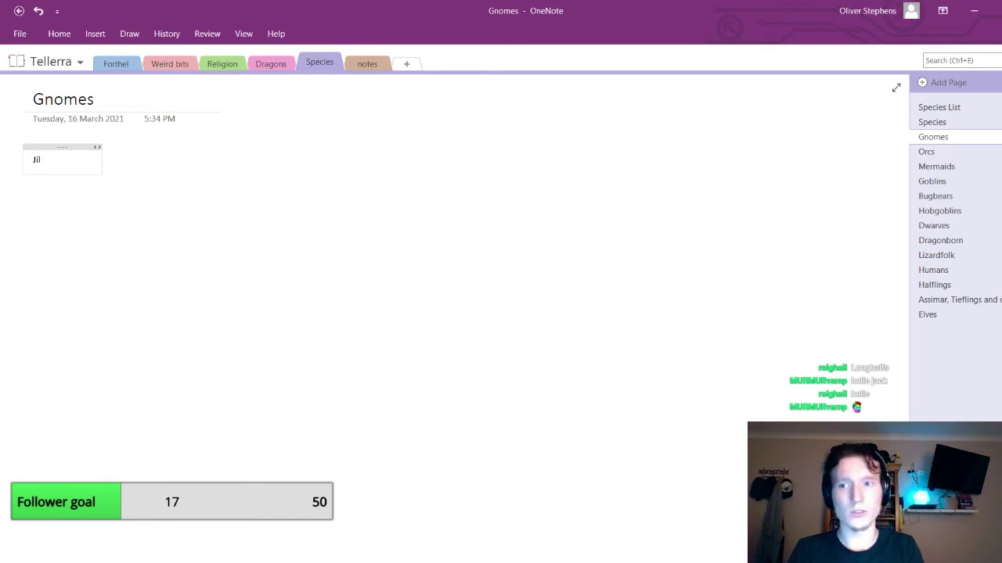
# Continue the Gnomes note after Jil with 'was wondering the material, creating plants, trees,'
pyautogui.click(216, 65)
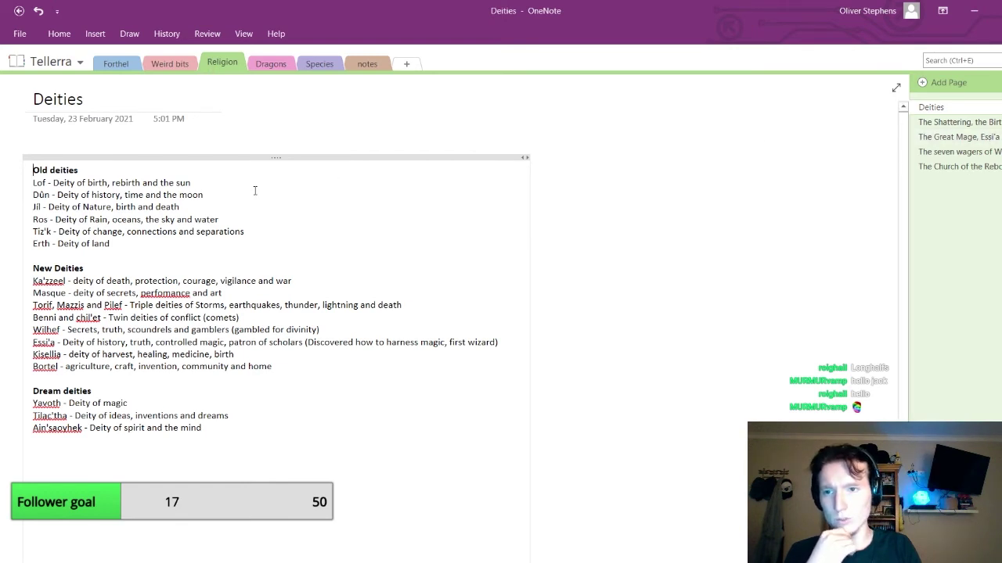
pyautogui.click(319, 65)
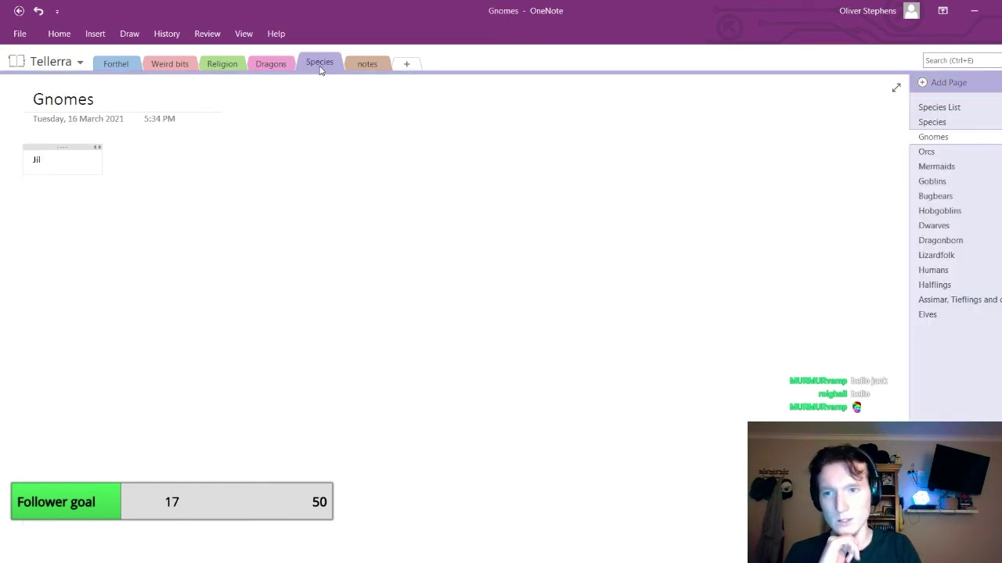
pyautogui.click(43, 160)
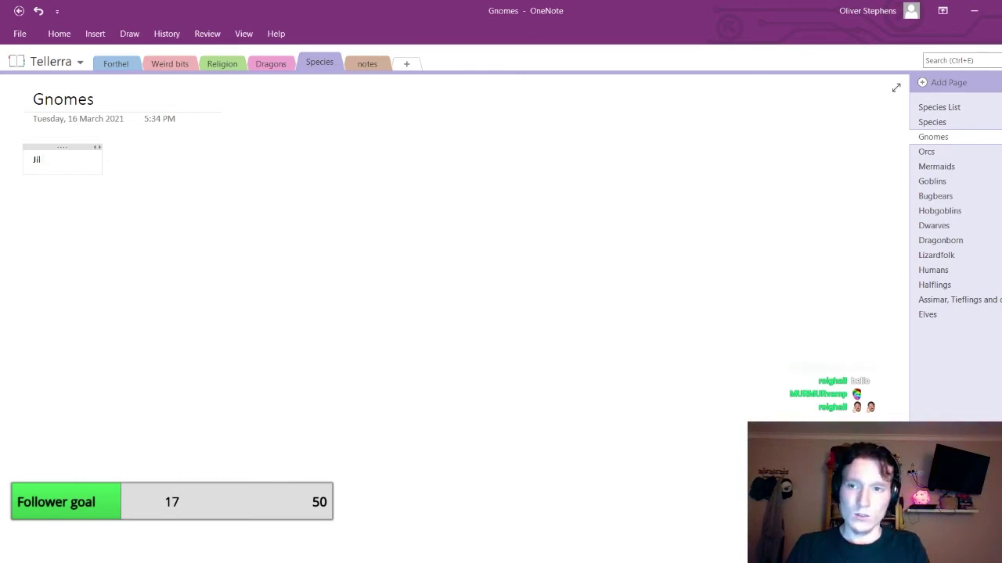
pyautogui.write('was wondering th')
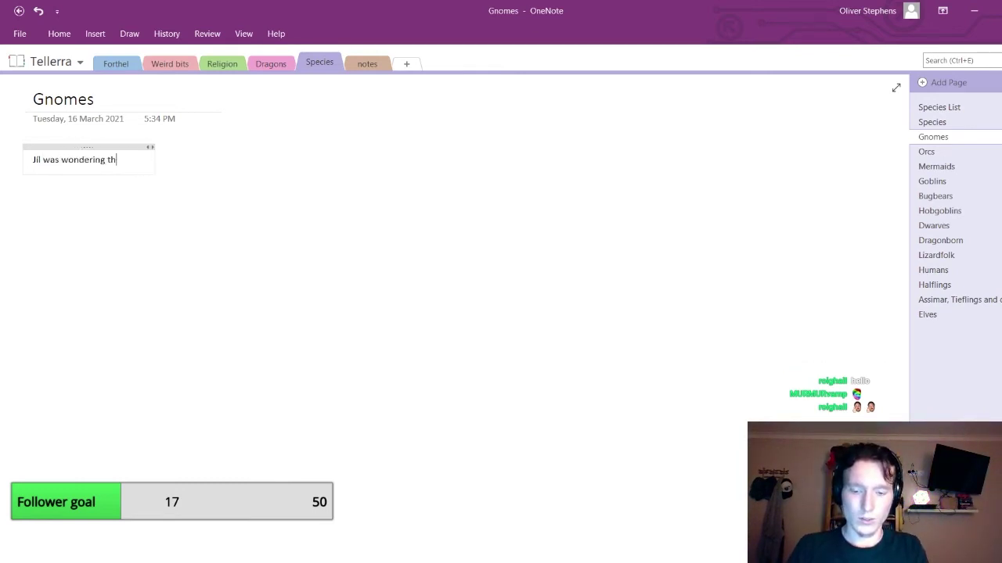
pyautogui.write('e material,')
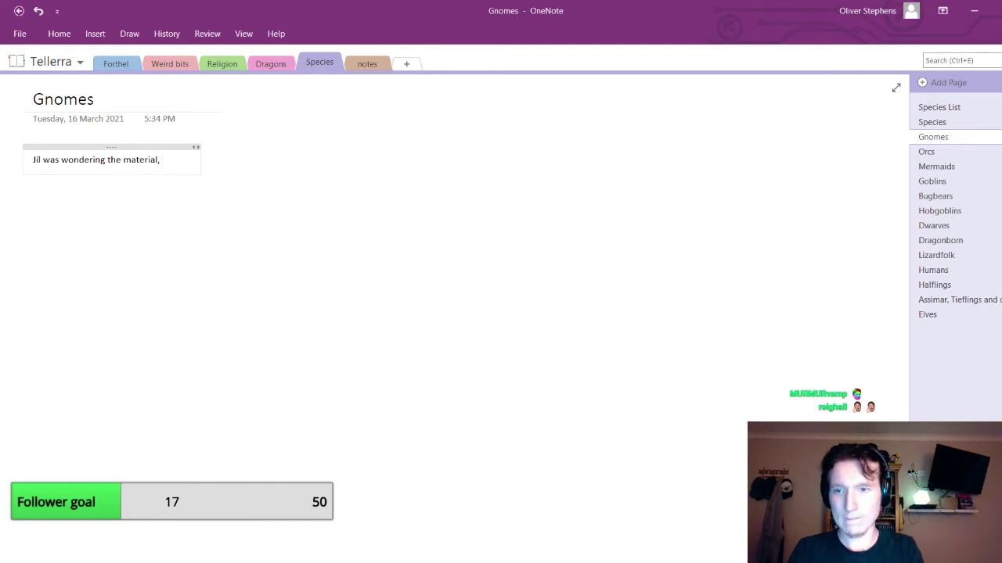
pyautogui.write(' creating ')
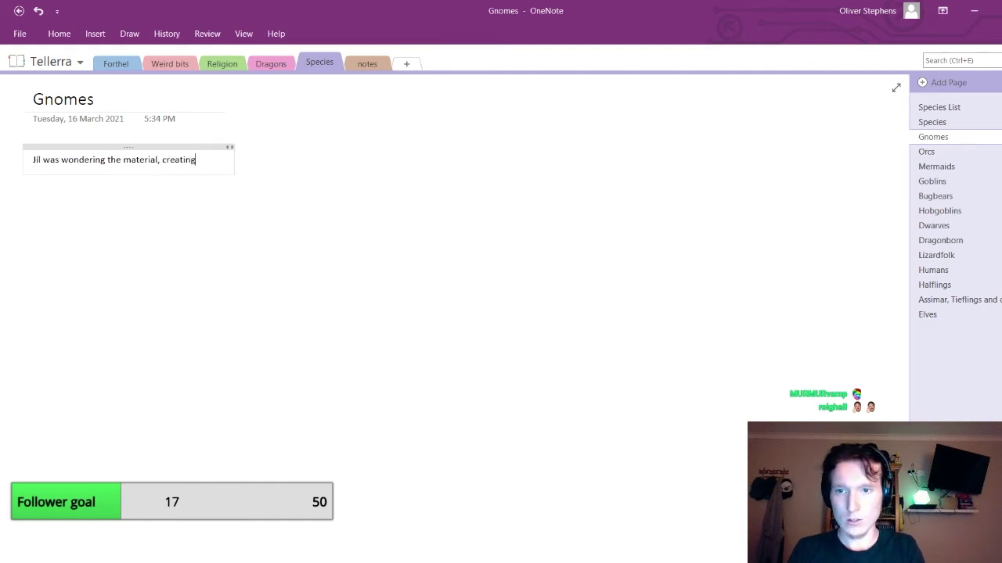
pyautogui.write('plants, ')
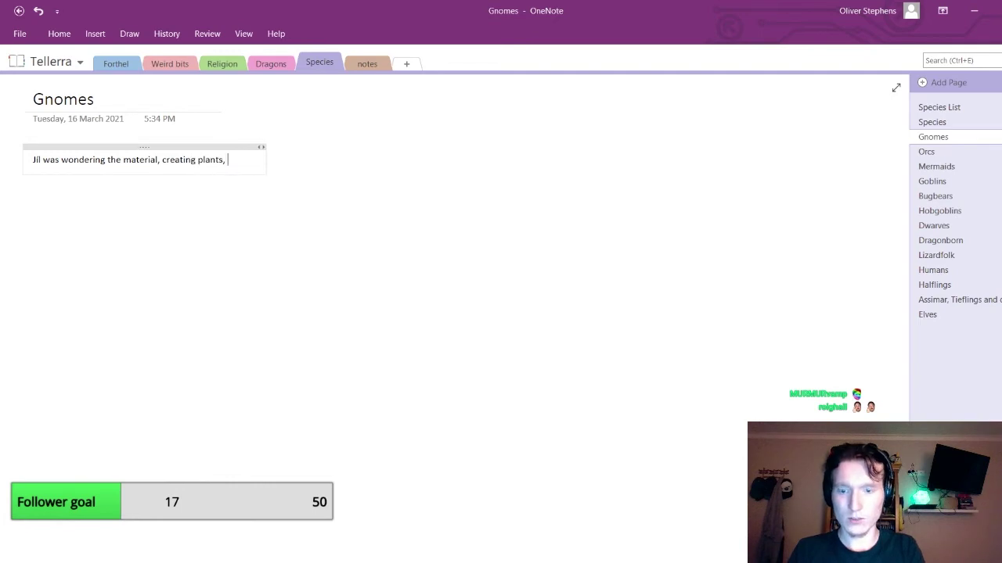
pyautogui.write('trees')
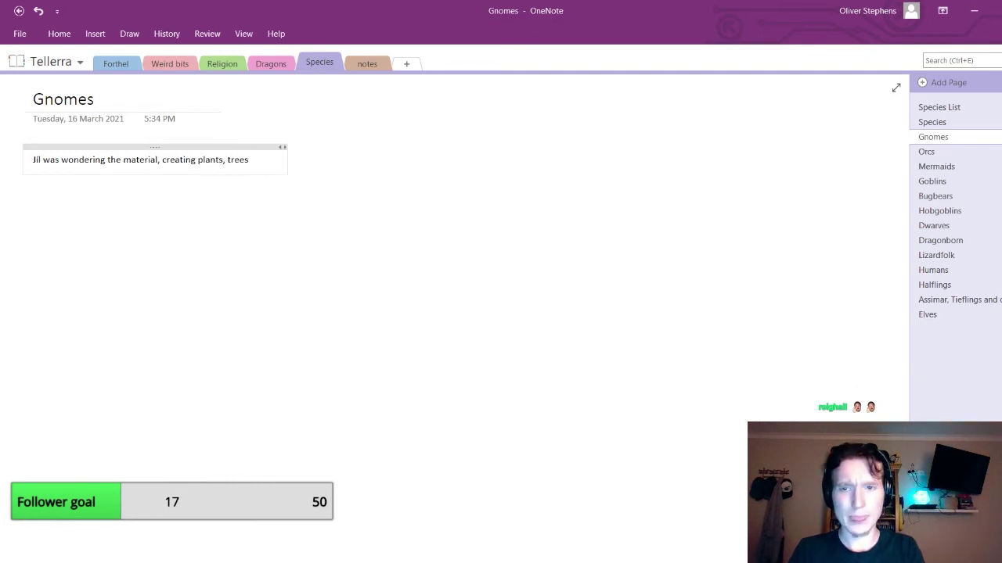
pyautogui.write(',')
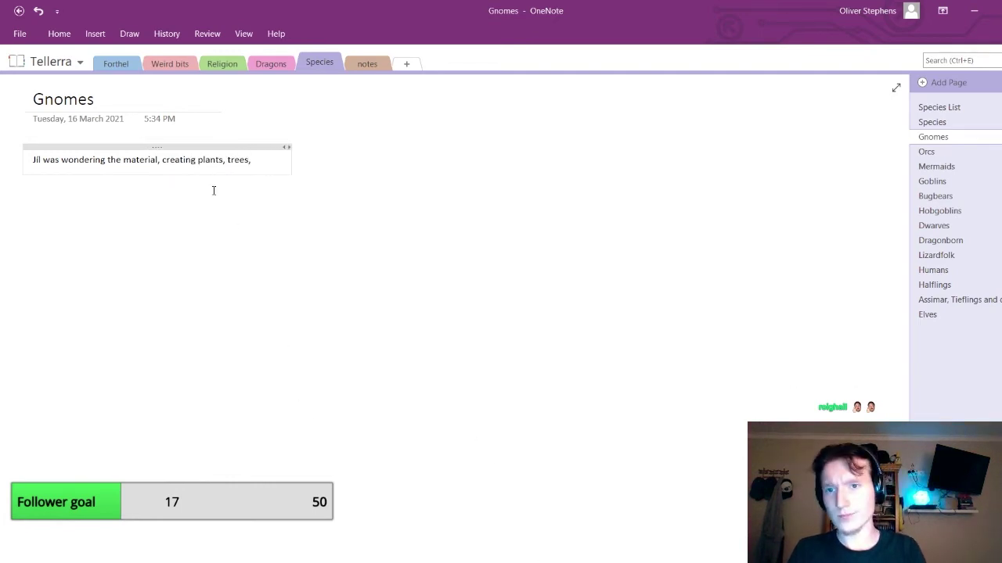
# Write that the lonely Jil, watching animals and the like, set about creating their own friends
pyautogui.click(222, 64)
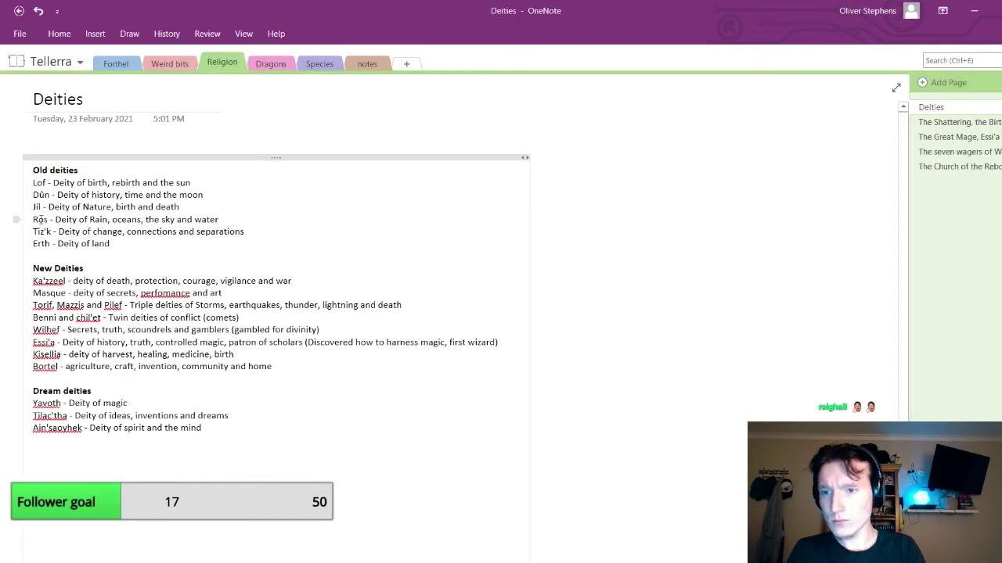
pyautogui.click(317, 64)
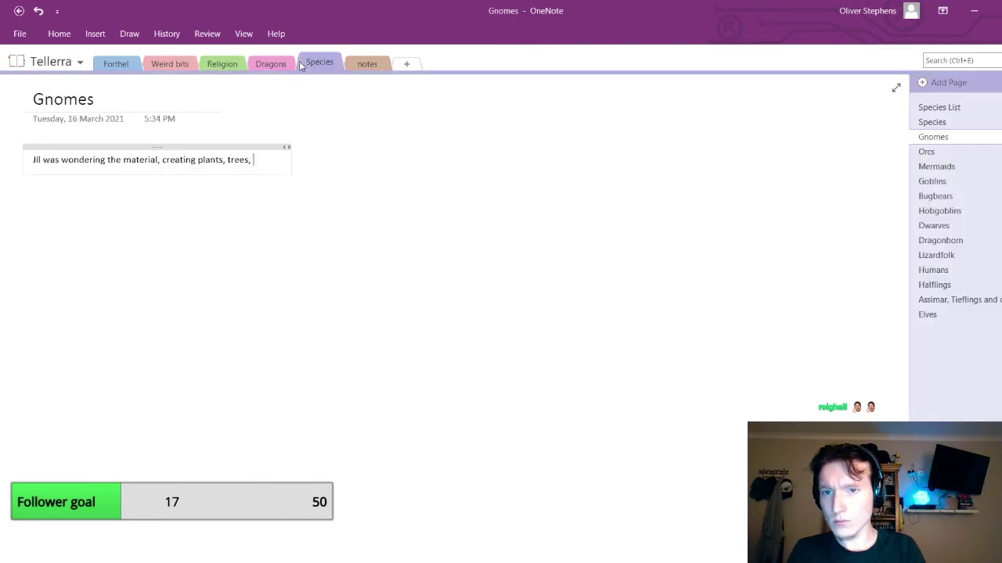
pyautogui.write('animals')
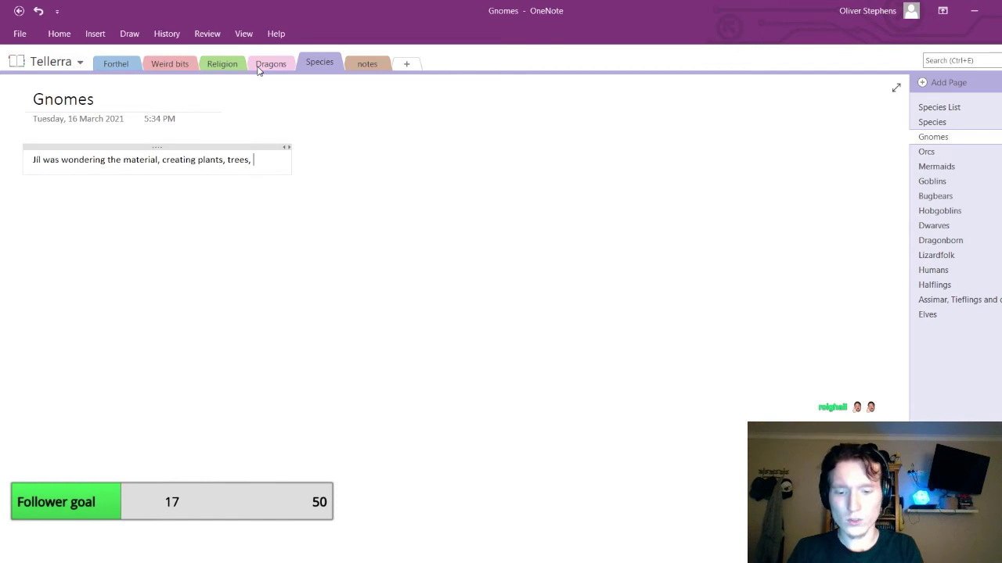
pyautogui.write(' and the like,')
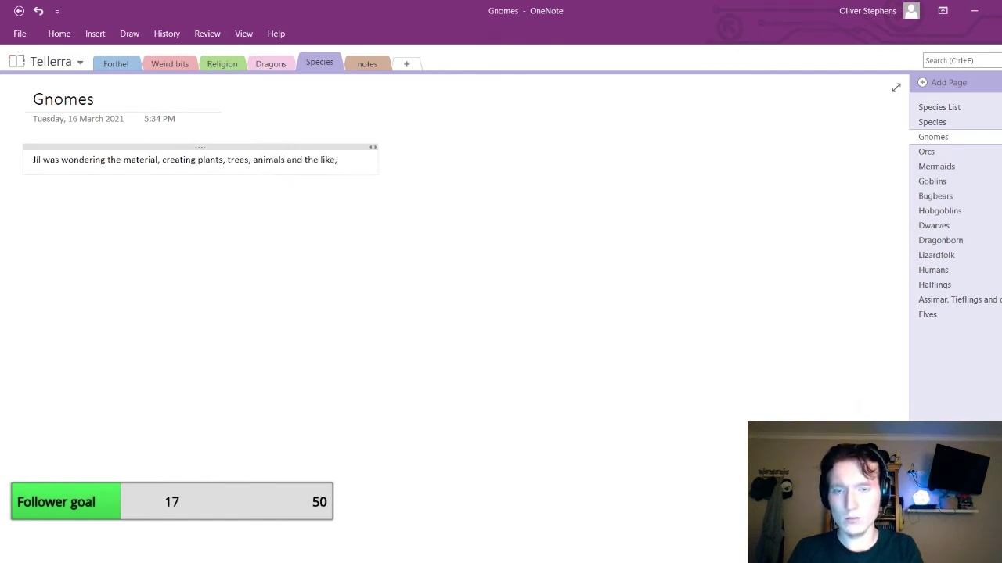
pyautogui.write(' and found')
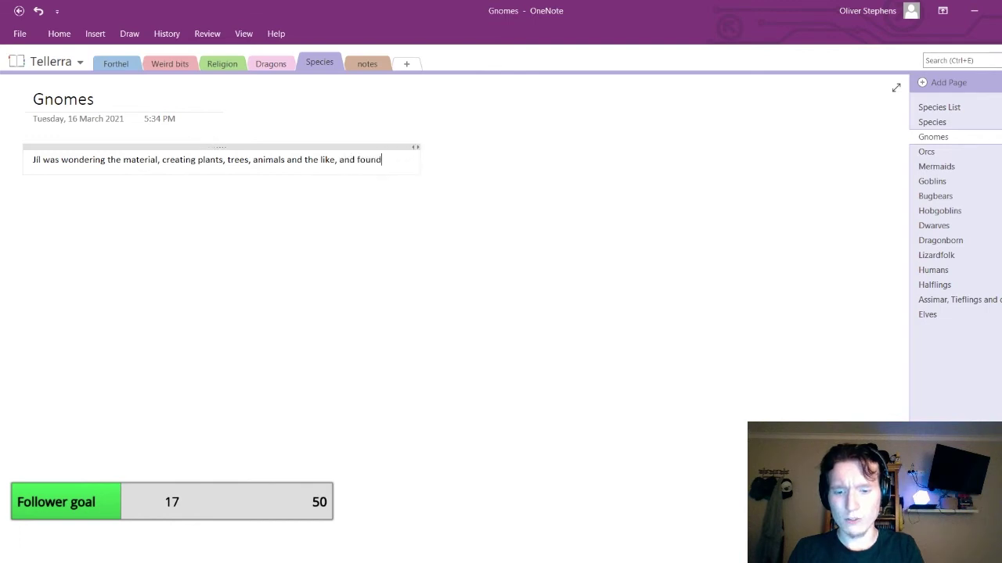
pyautogui.write(' themselves ')
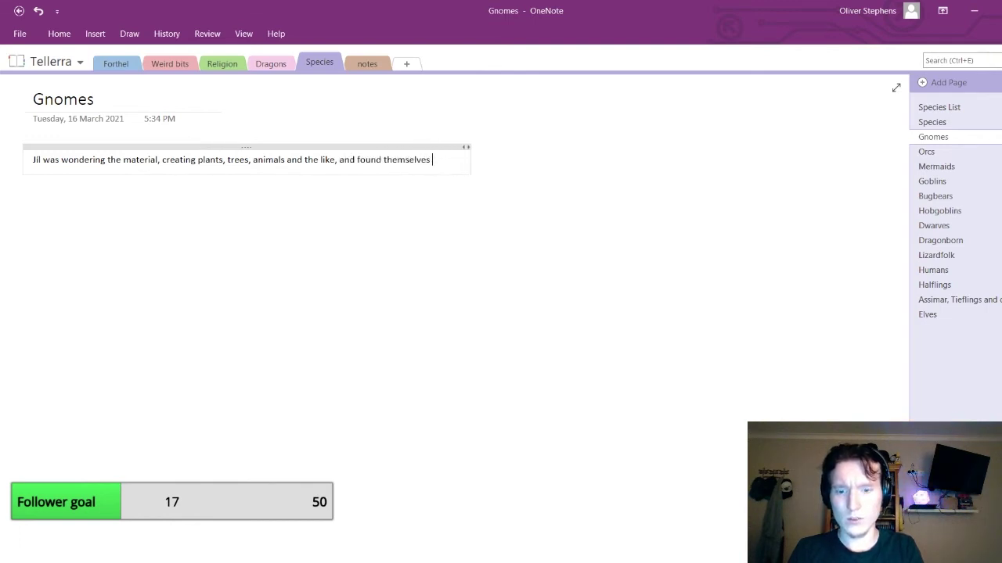
pyautogui.write('rather lonel')
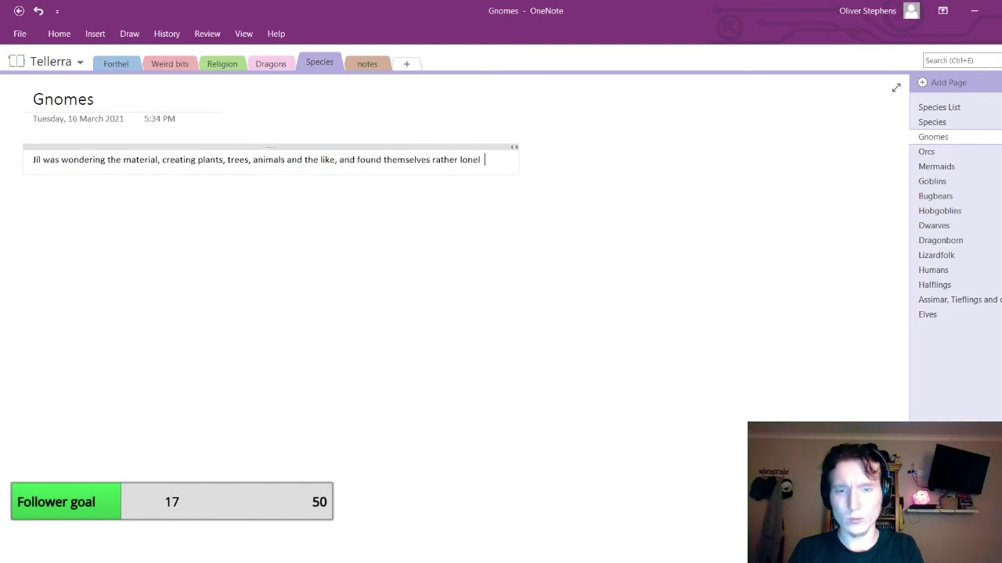
pyautogui.write('y. The')
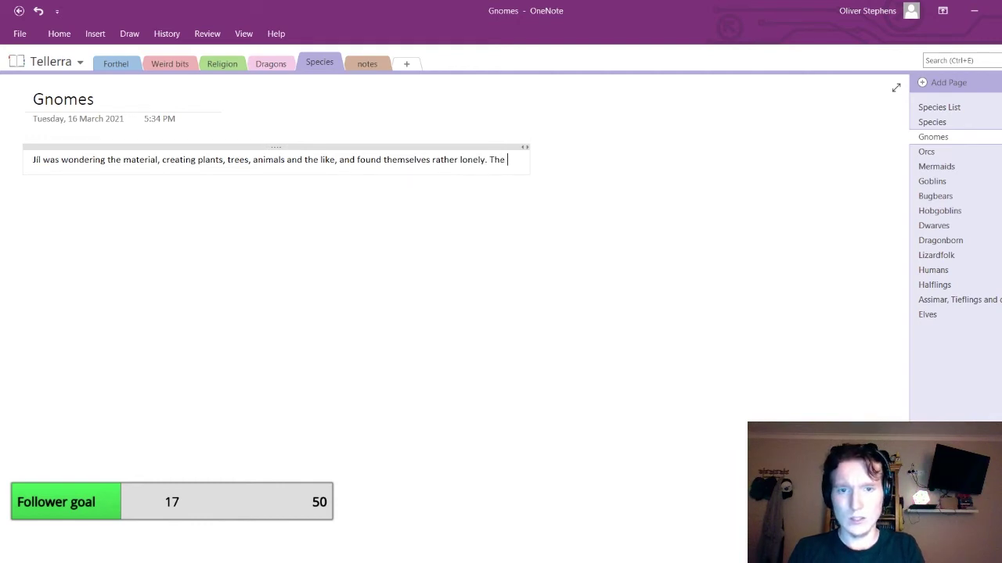
pyautogui.write(' other deities w')
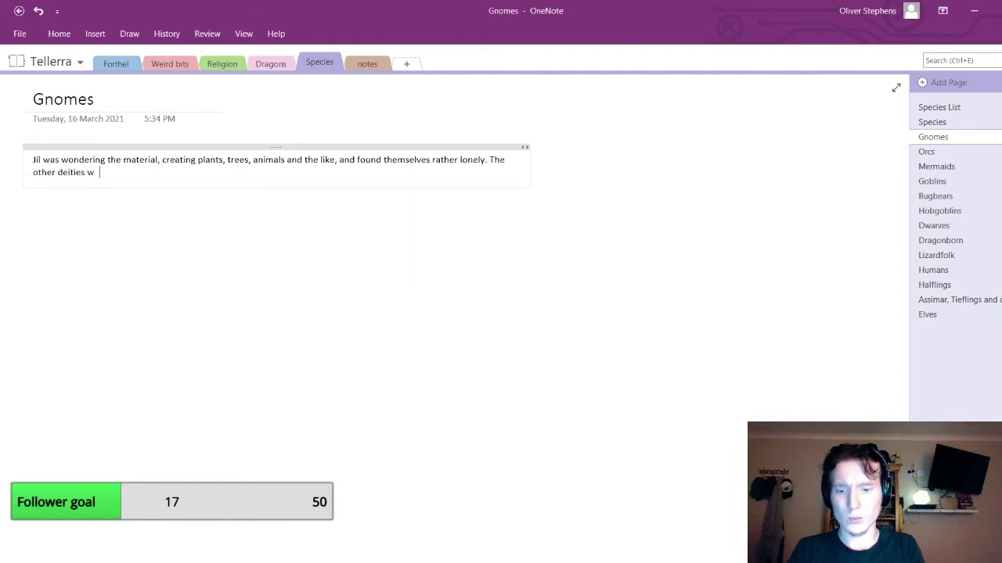
pyautogui.write('ere litt')
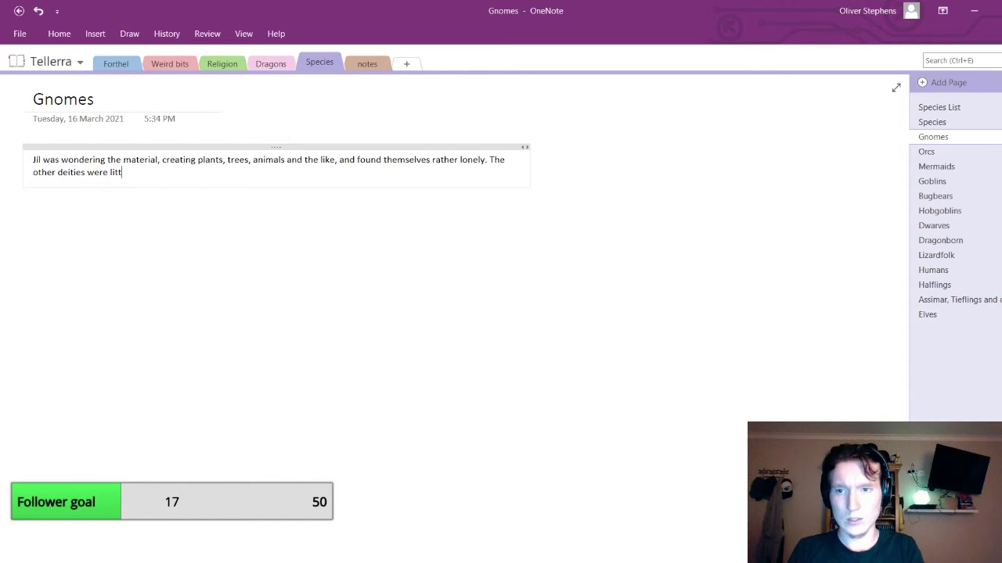
pyautogui.write('le fun, and')
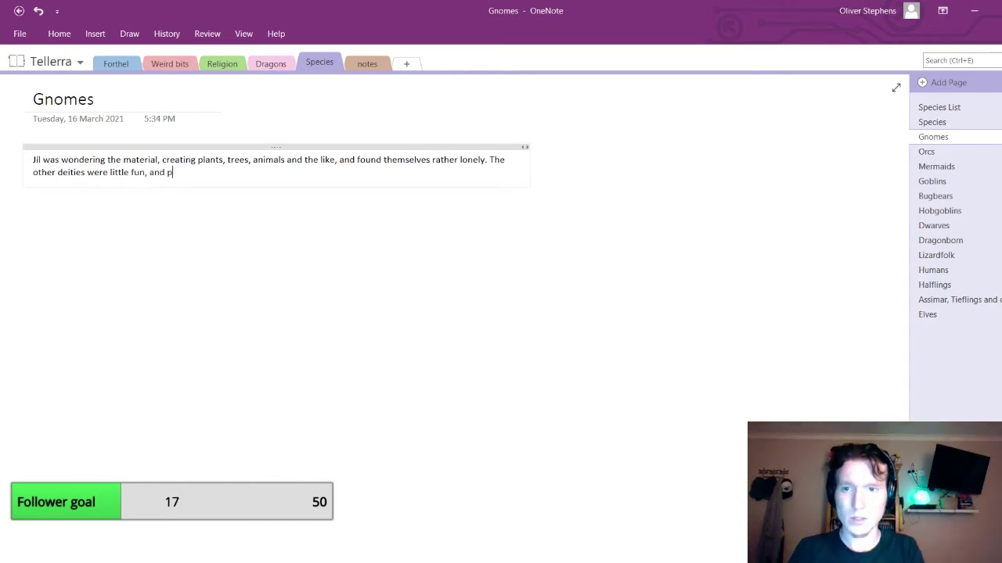
pyautogui.write(' spent a l')
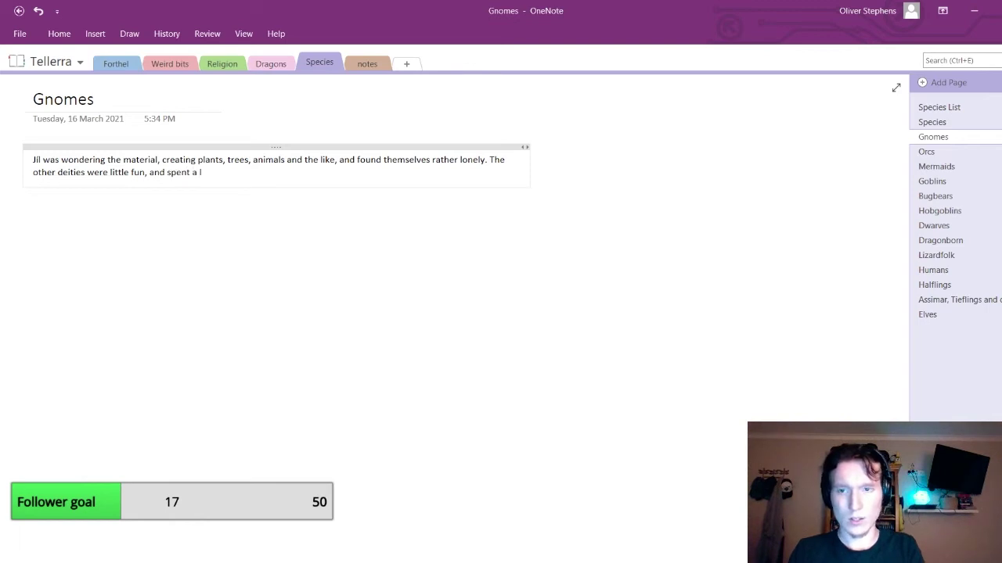
pyautogui.write('ot of their time')
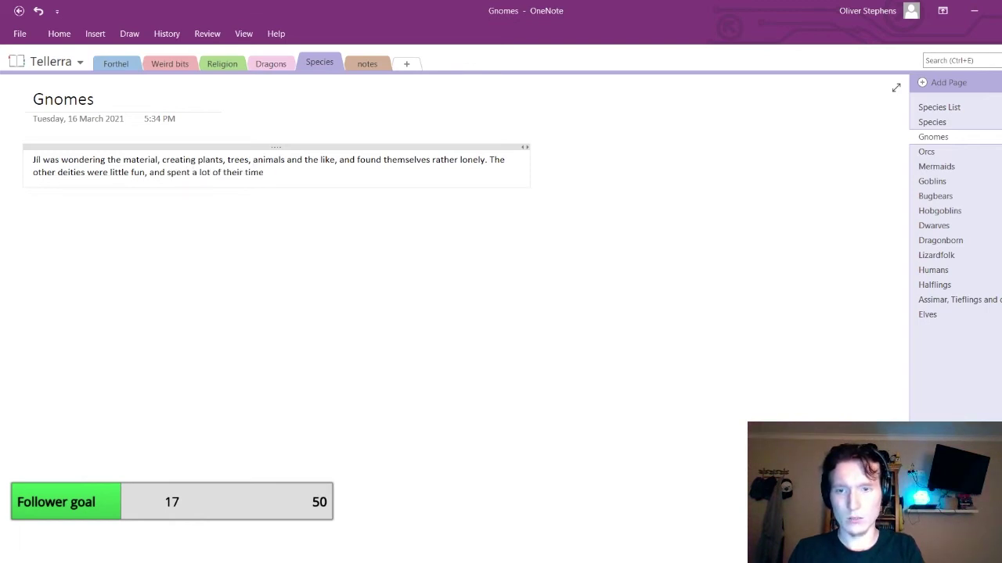
pyautogui.write(' dealing with')
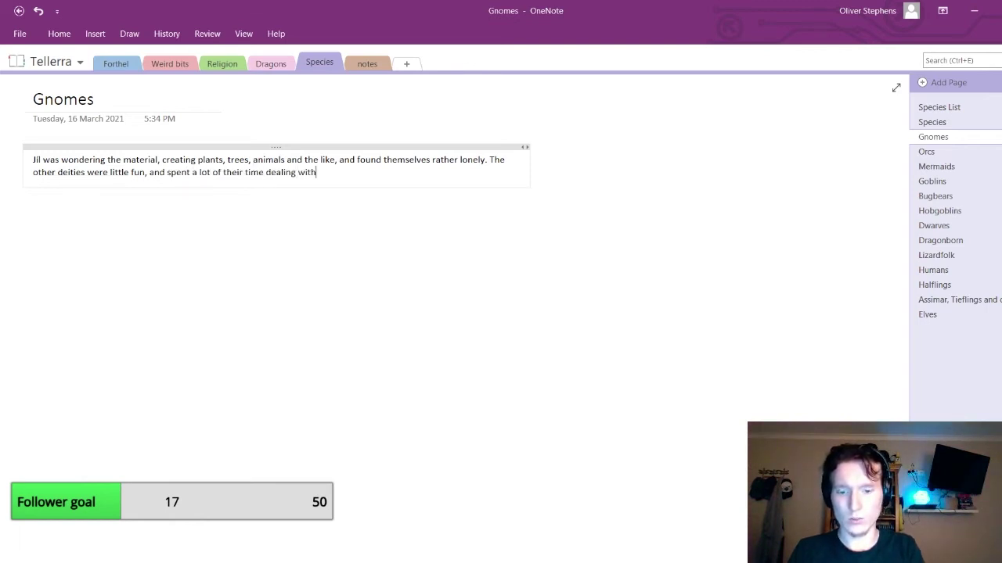
pyautogui.write(' their own ')
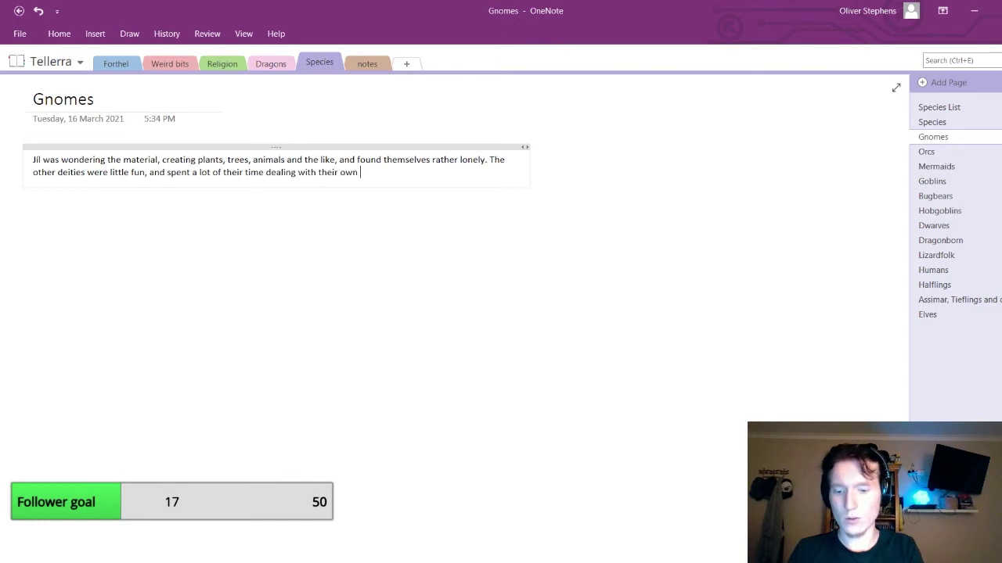
pyautogui.write('personal drama.')
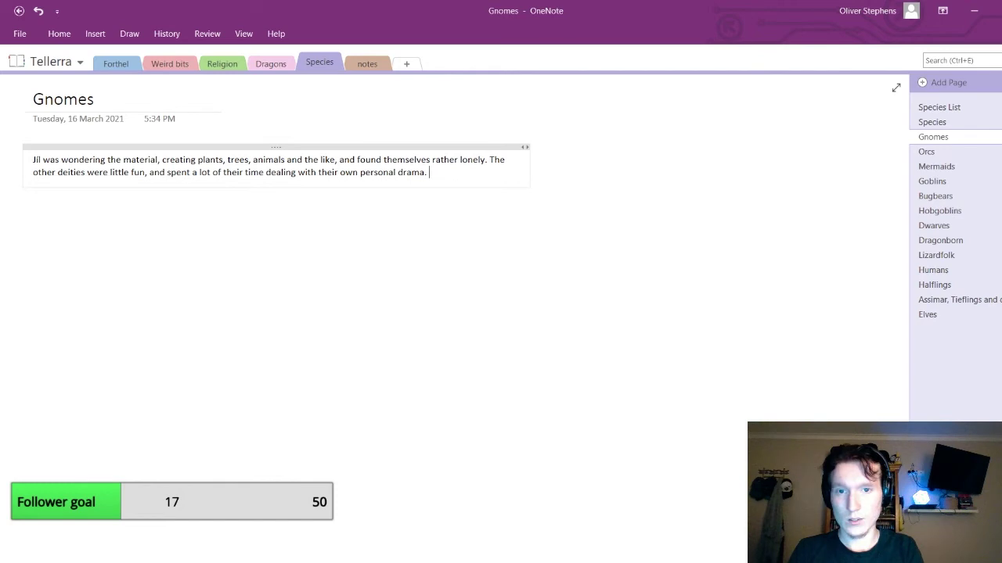
pyautogui.write(' As such,')
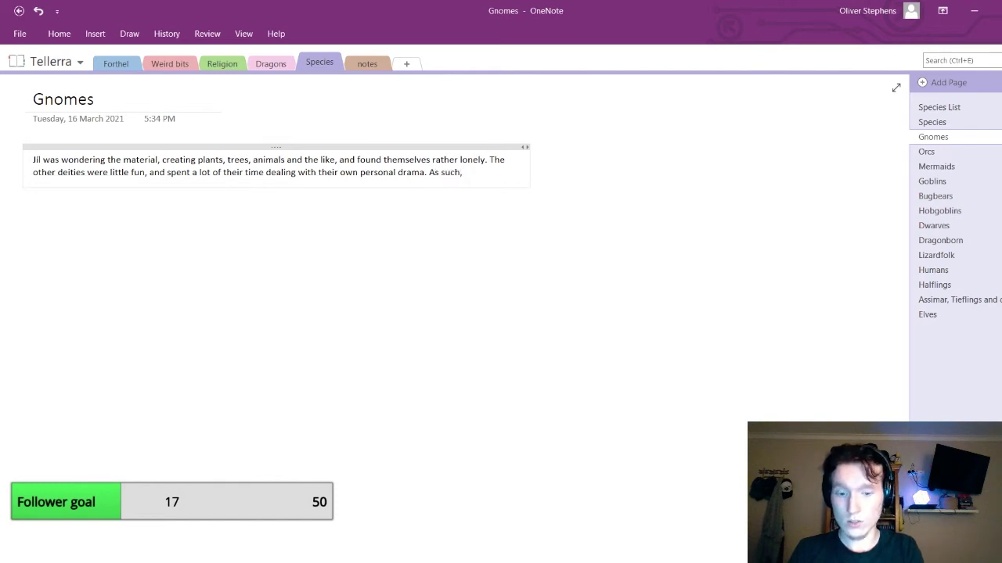
pyautogui.write('Jil')
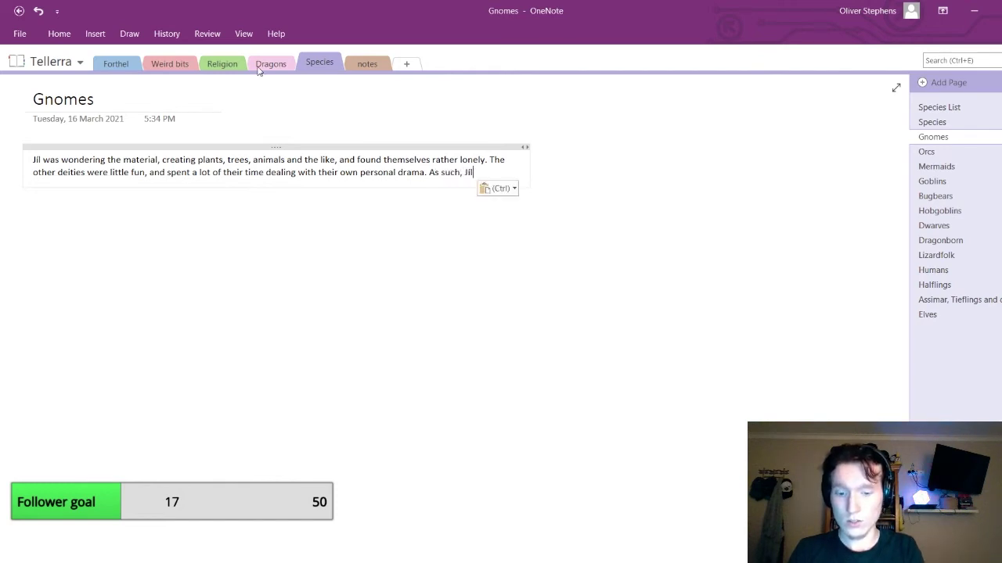
pyautogui.write('set about')
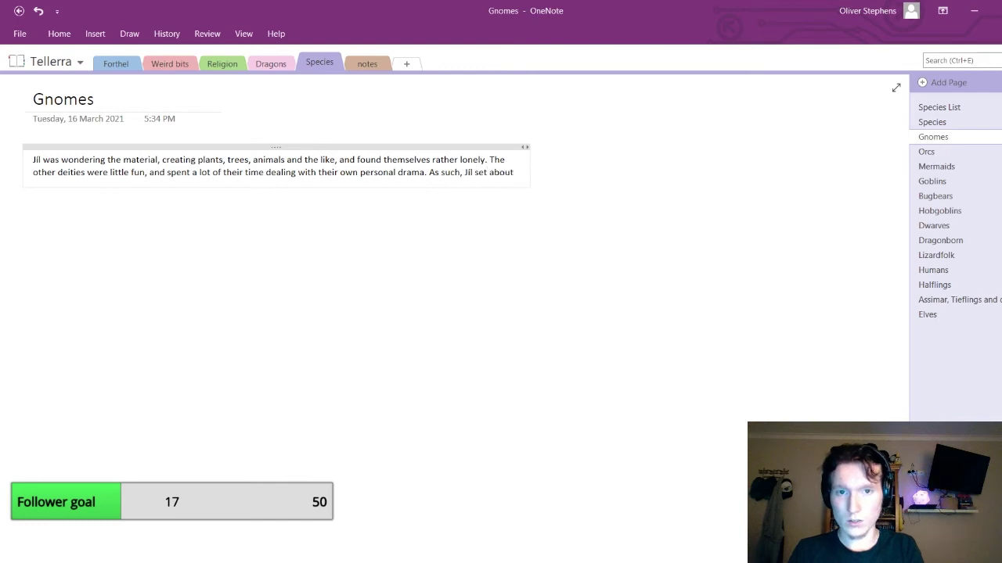
pyautogui.write(' creating t')
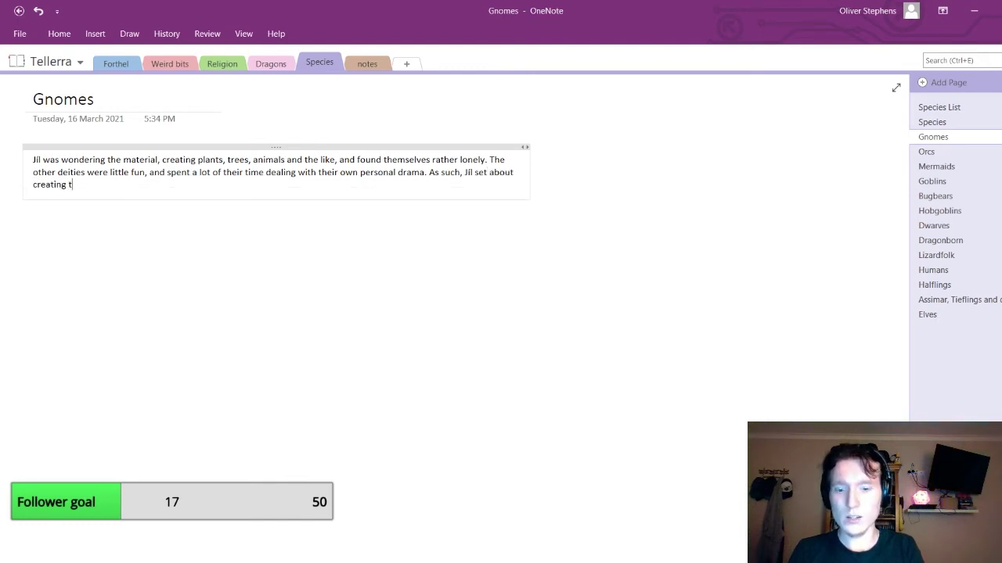
pyautogui.write('heir own friends')
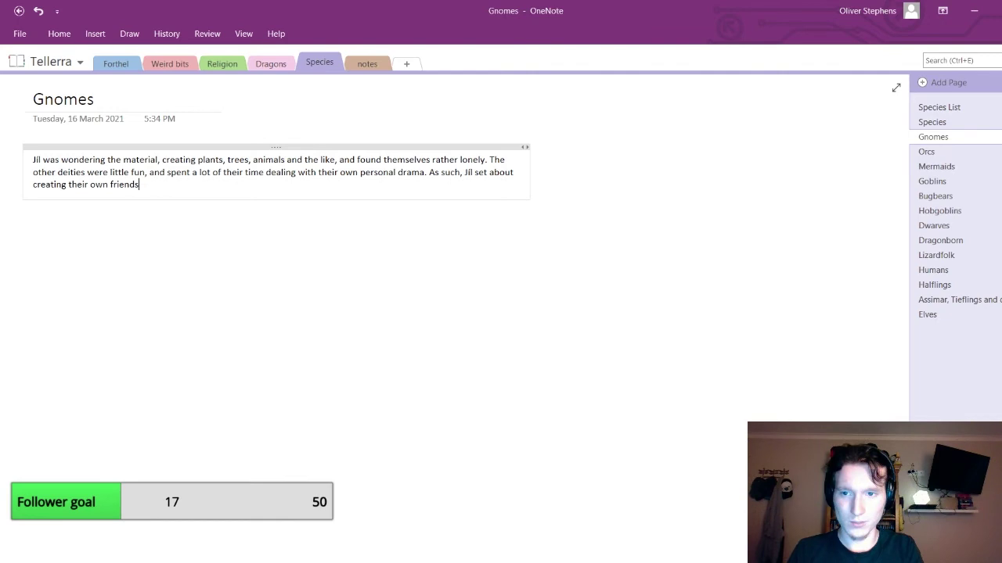
pyautogui.press('Escape')
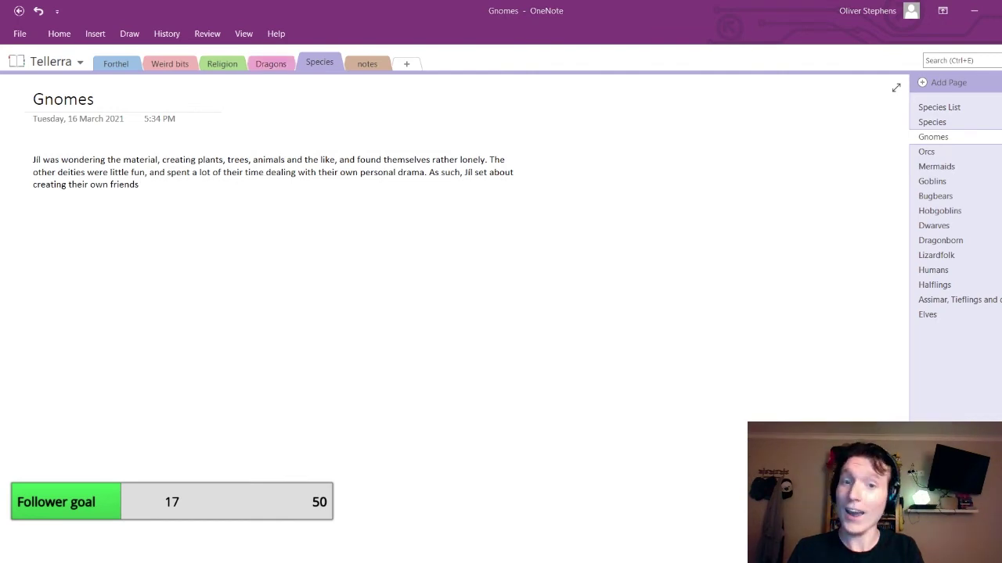
# Add ', and out came gnomes' and start 'Jil taught the gnomes the art of creation and'
pyautogui.click(139, 184)
pyautogui.write(', a')
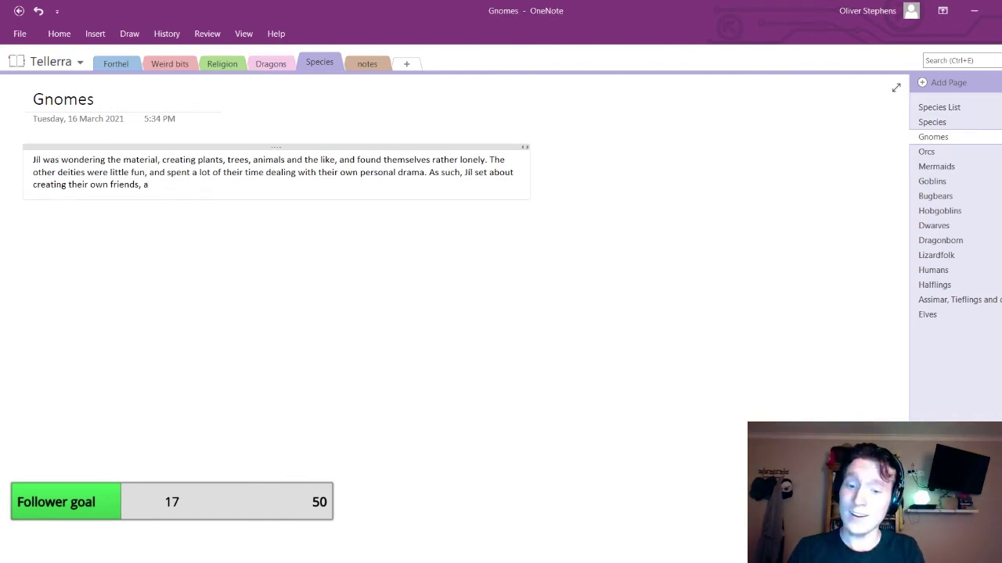
pyautogui.write('nd out came')
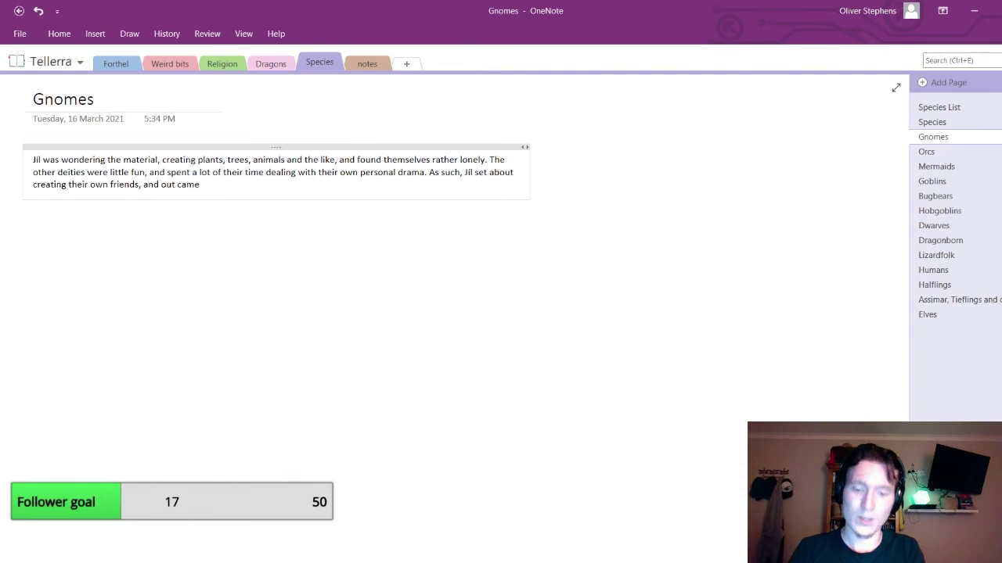
pyautogui.write(' gnomes.')
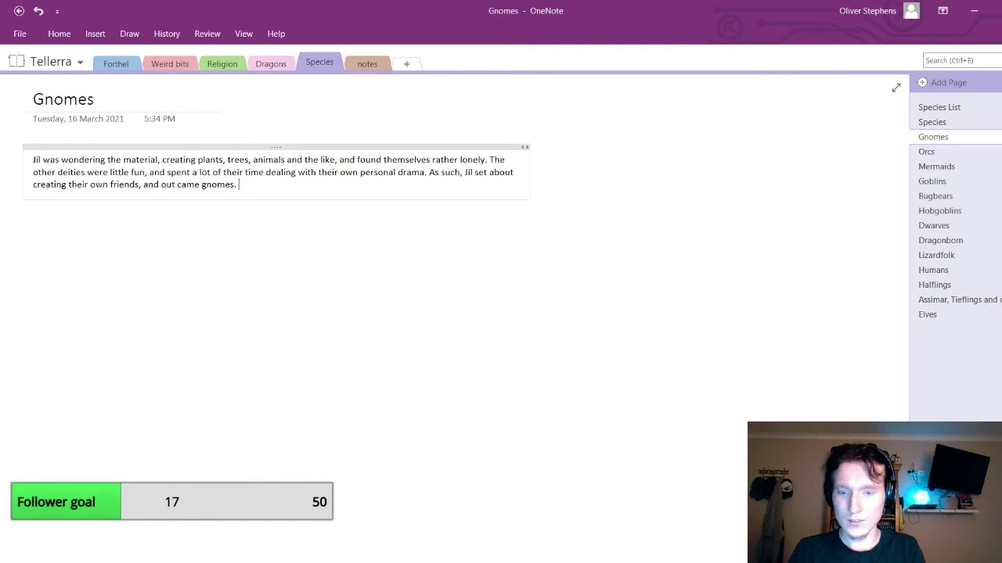
pyautogui.write('Jil')
pyautogui.press('BackSpace')
pyautogui.press('BackSpace')
pyautogui.press('BackSpace')
pyautogui.press('BackSpace')
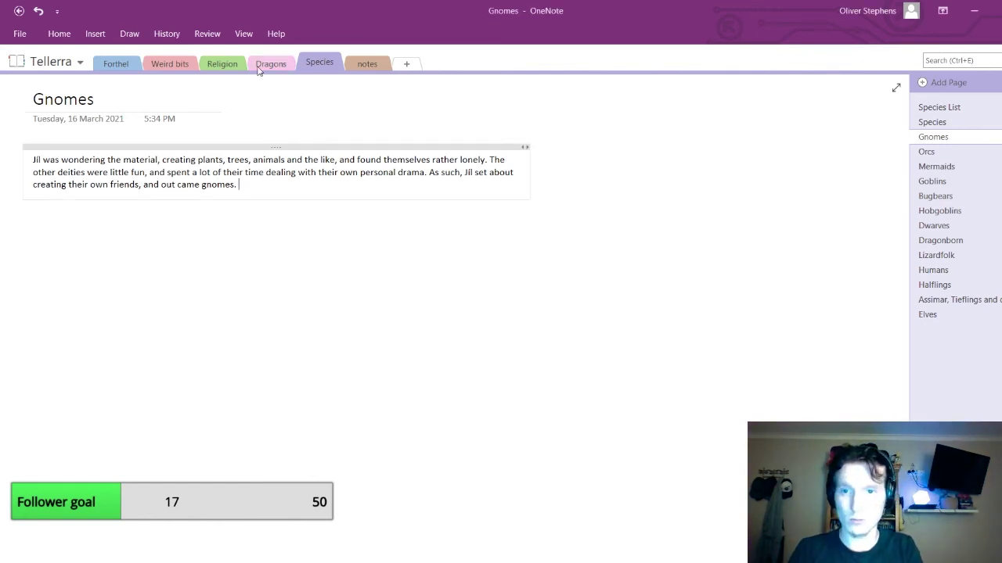
pyautogui.write('Jil taught')
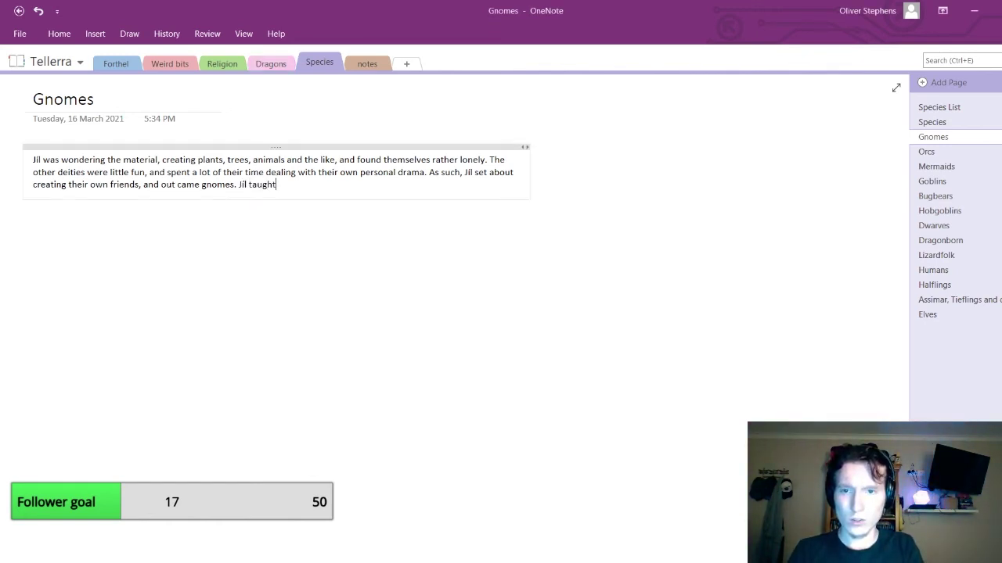
pyautogui.write(' the gnomes the gnomes')
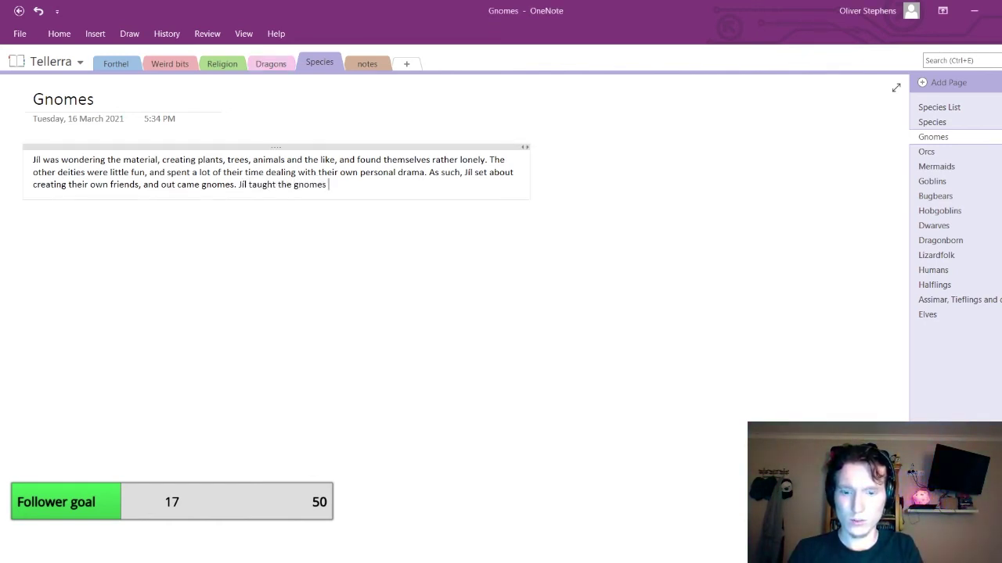
pyautogui.write(' art of cre')
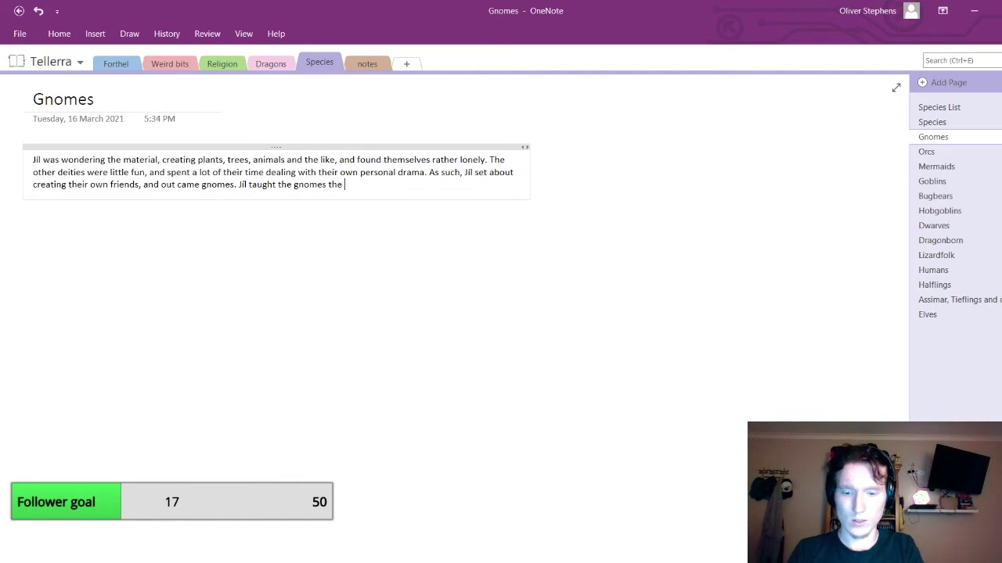
pyautogui.write('ati')
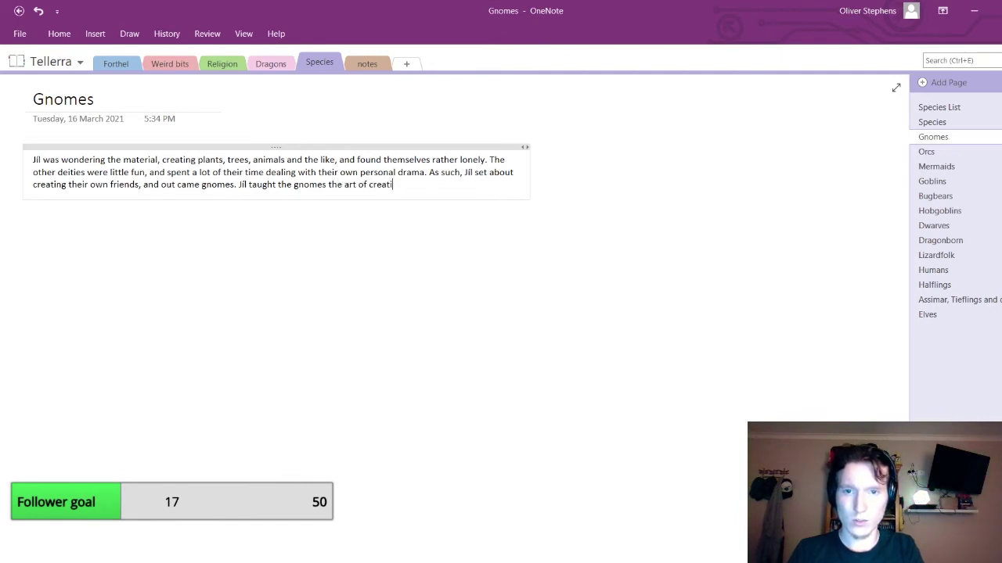
pyautogui.write('on and')
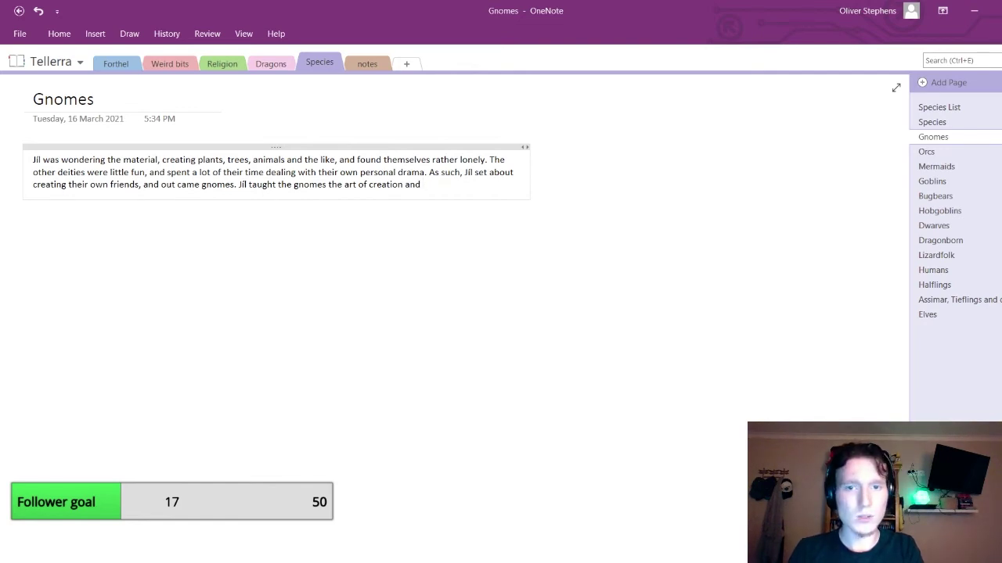
# Delete 'the art of creation and' so the sentence ends at 'Jil taught the gnomes'
pyautogui.press('BackSpace')
pyautogui.press('BackSpace')
pyautogui.press('BackSpace')
pyautogui.press('BackSpace')
pyautogui.press('BackSpace')
pyautogui.press('BackSpace')
pyautogui.press('BackSpace')
pyautogui.press('BackSpace')
pyautogui.press('BackSpace')
pyautogui.press('BackSpace')
pyautogui.press('BackSpace')
pyautogui.press('BackSpace')
pyautogui.press('BackSpace')
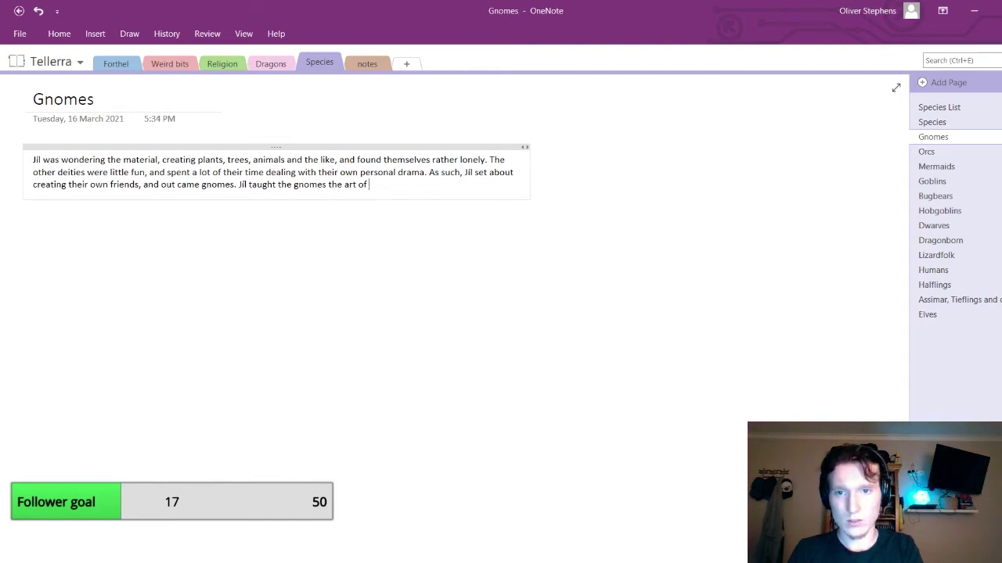
pyautogui.press('BackSpace')
pyautogui.press('BackSpace')
pyautogui.press('BackSpace')
pyautogui.press('BackSpace')
pyautogui.press('BackSpace')
pyautogui.press('BackSpace')
pyautogui.press('BackSpace')
pyautogui.press('BackSpace')
pyautogui.press('BackSpace')
pyautogui.press('BackSpace')
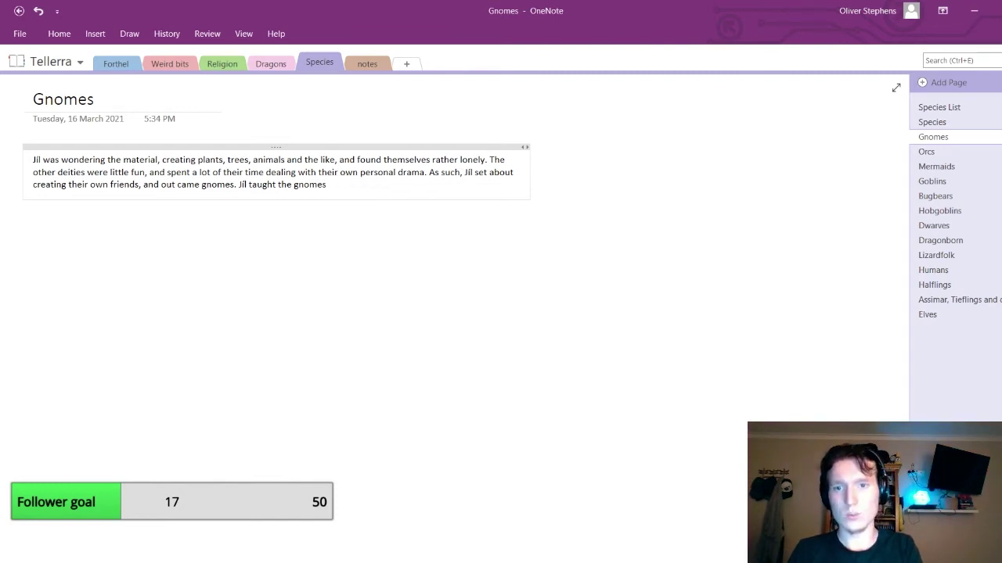
pyautogui.click(216, 66)
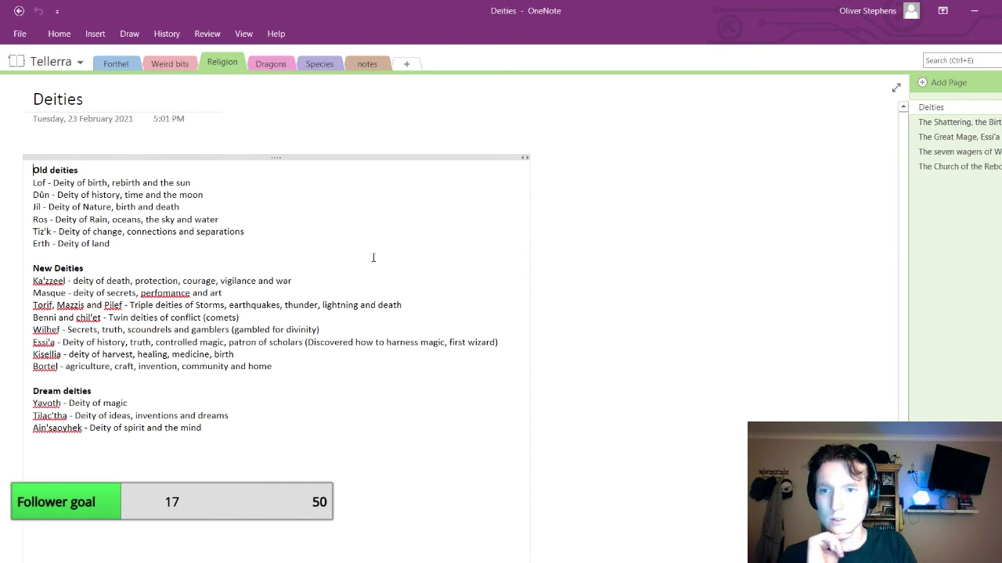
pyautogui.click(319, 63)
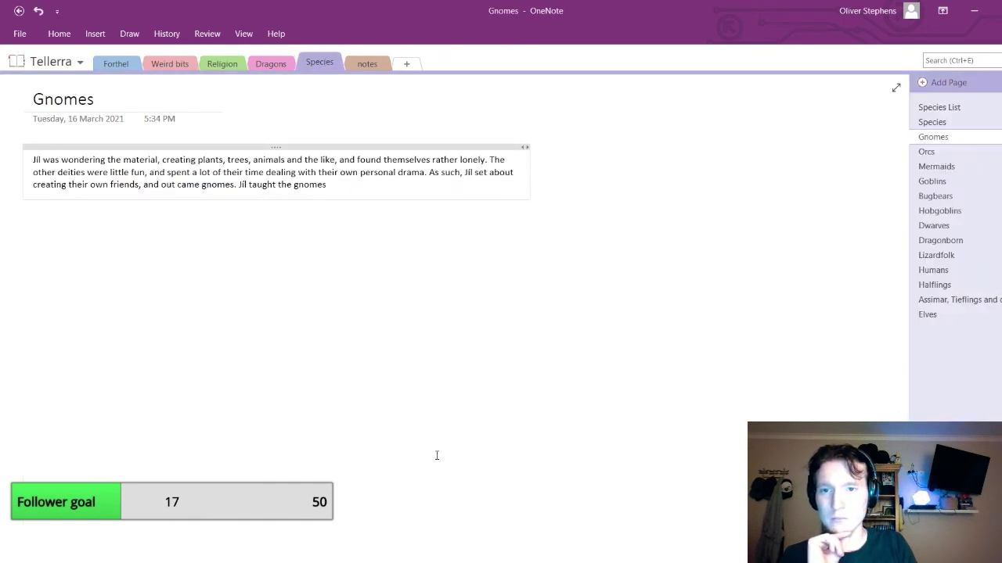
pyautogui.click(435, 518)
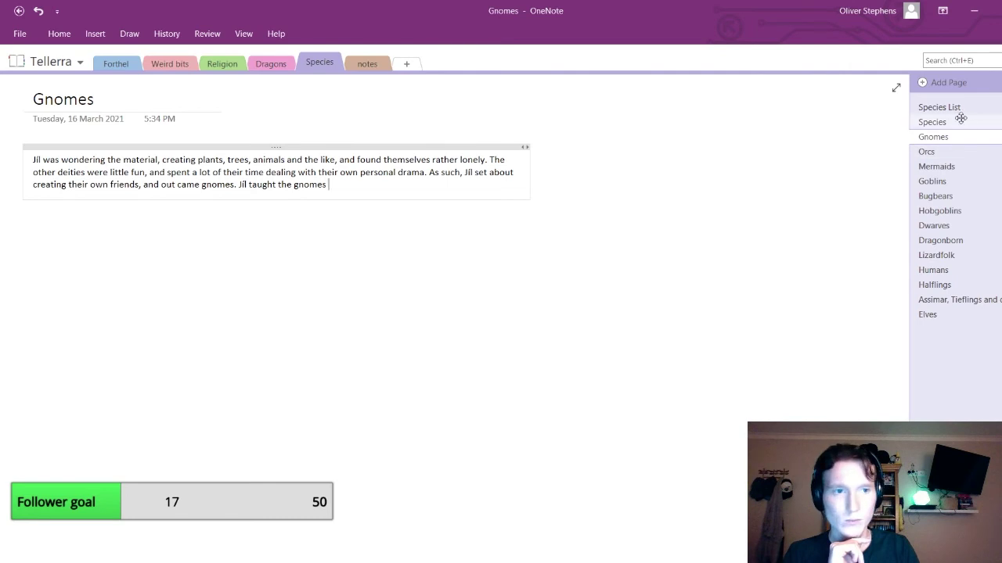
pyautogui.click(932, 122)
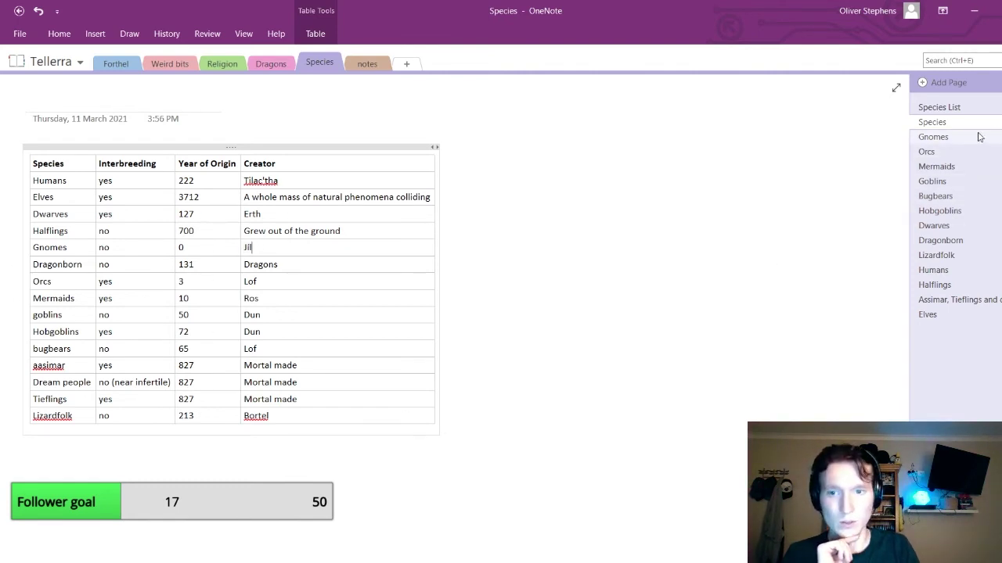
pyautogui.click(932, 137)
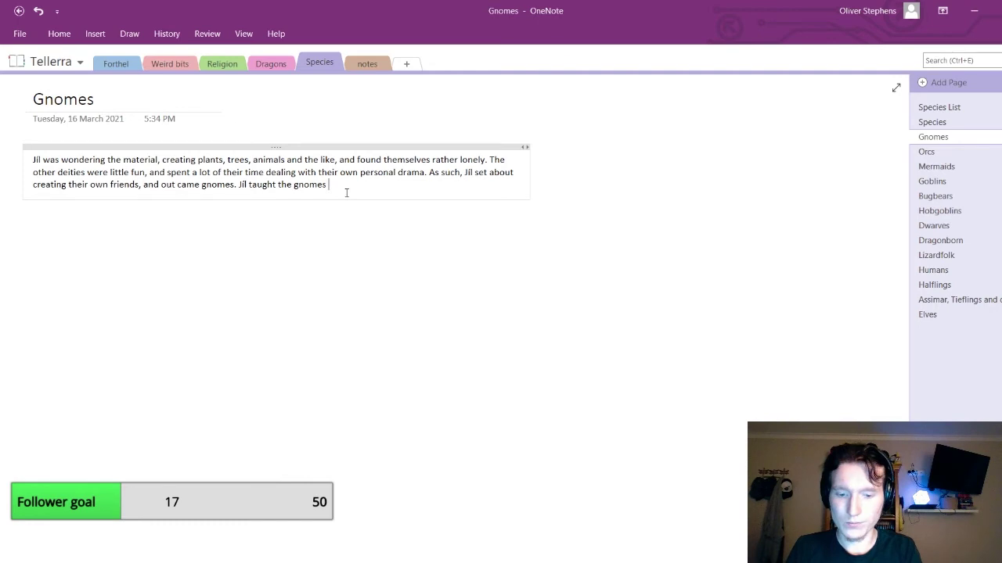
pyautogui.write('play,')
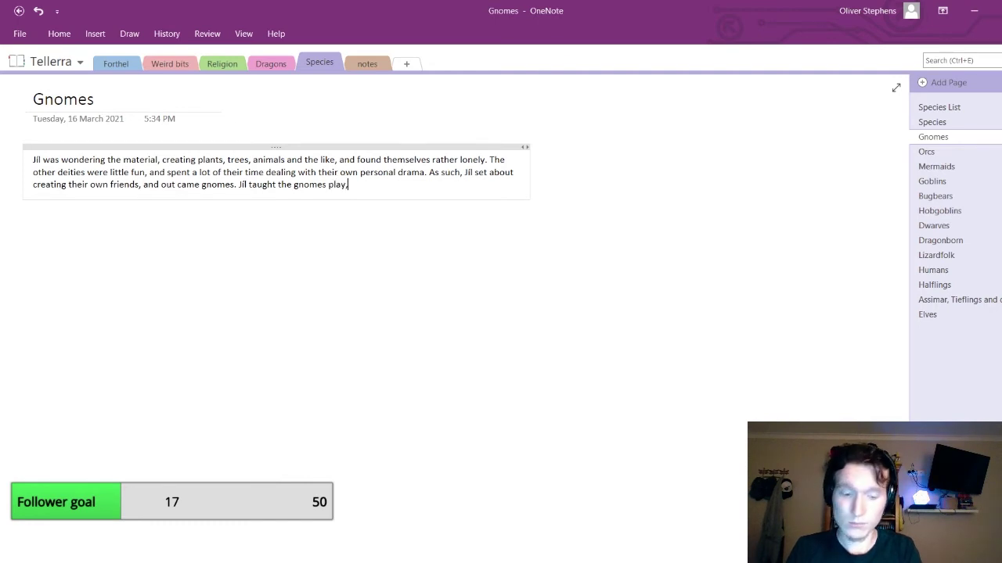
pyautogui.write('and')
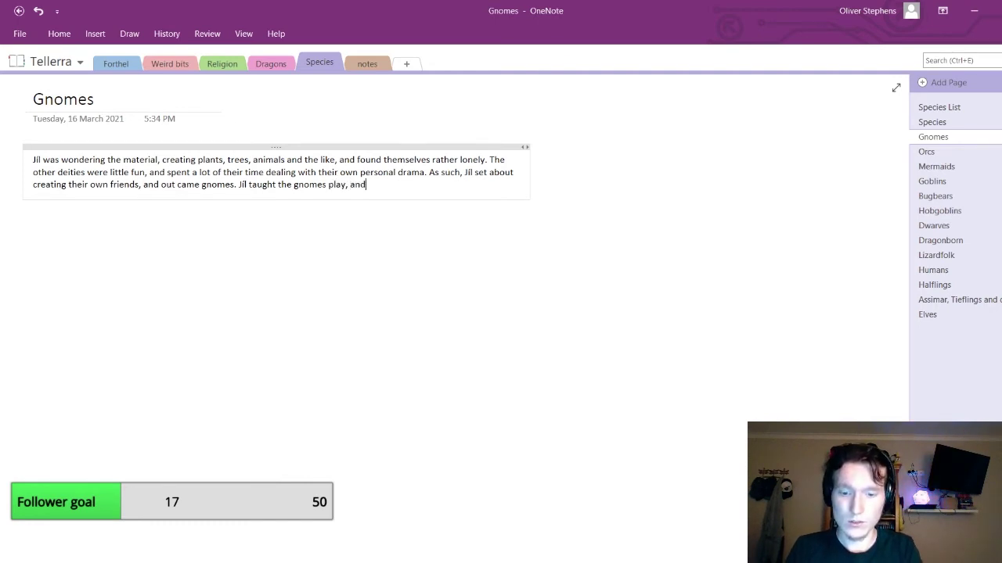
# Continue with 'and happiness, and while their civilisation grew, she looked over them.' and select its final clause
pyautogui.press('BackSpace')
pyautogui.press('BackSpace')
pyautogui.press('BackSpace')
pyautogui.press('BackSpace')
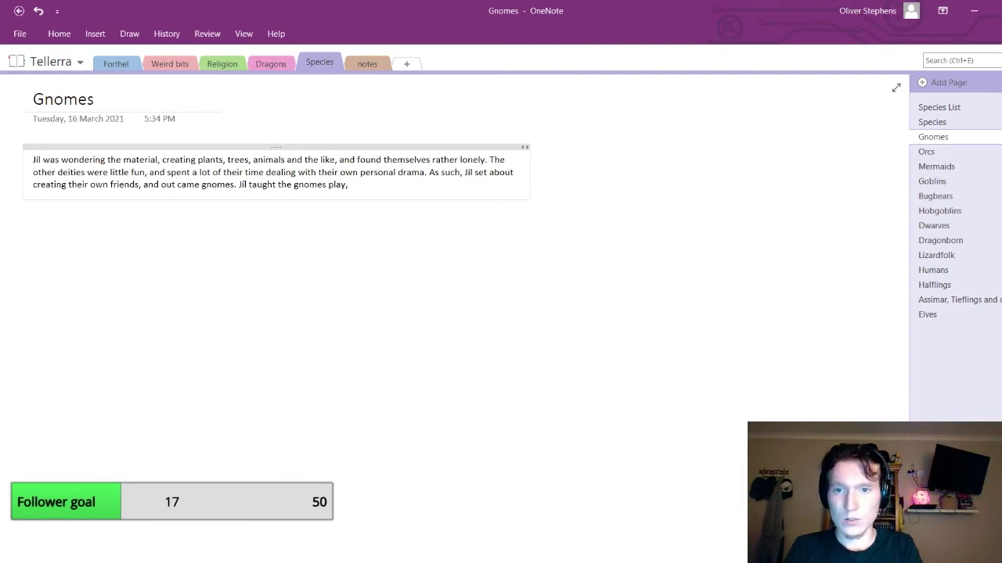
pyautogui.press('BackSpace')
pyautogui.write('and happi')
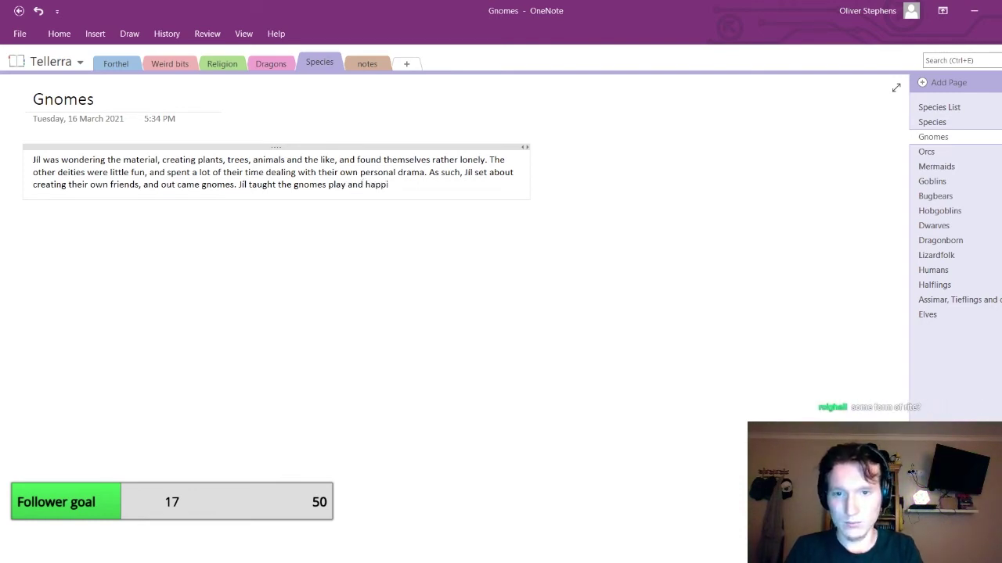
pyautogui.write('ness')
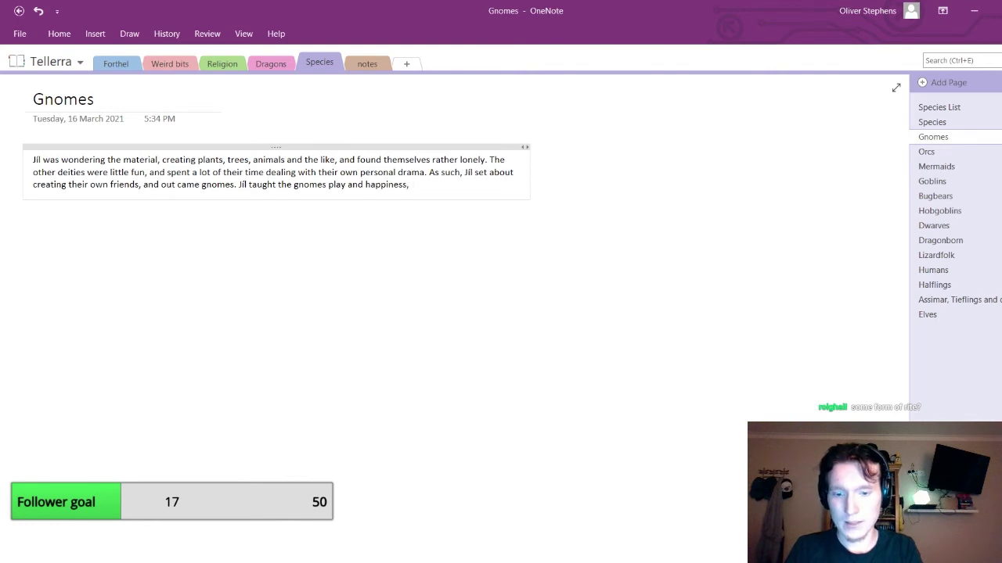
pyautogui.write(', and w')
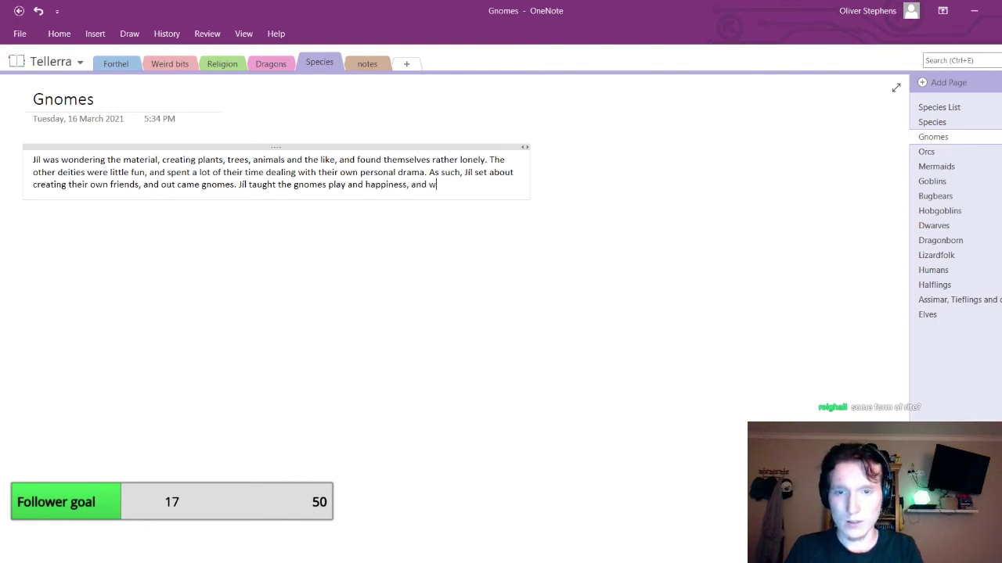
pyautogui.write('hile their civilisation')
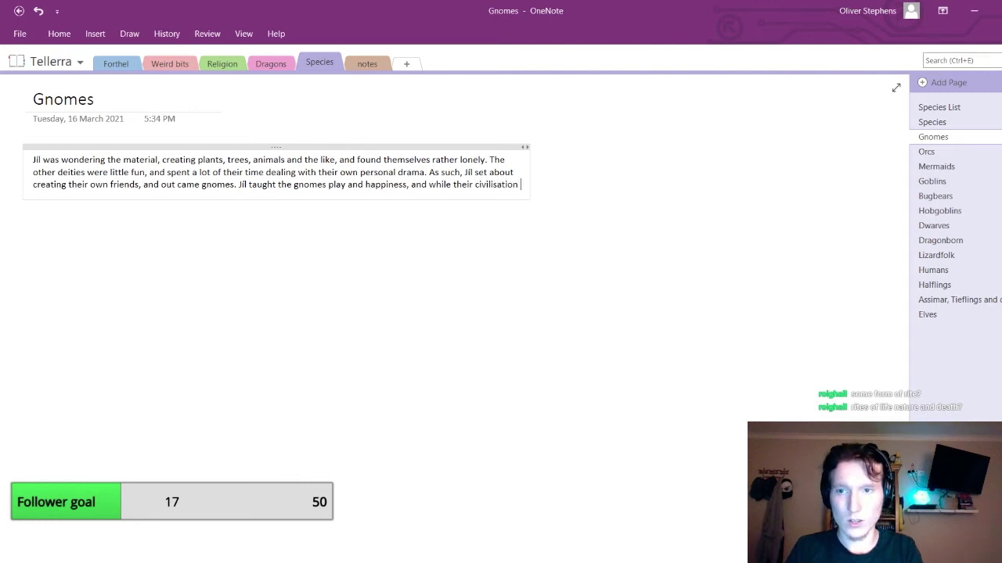
pyautogui.write(' grew')
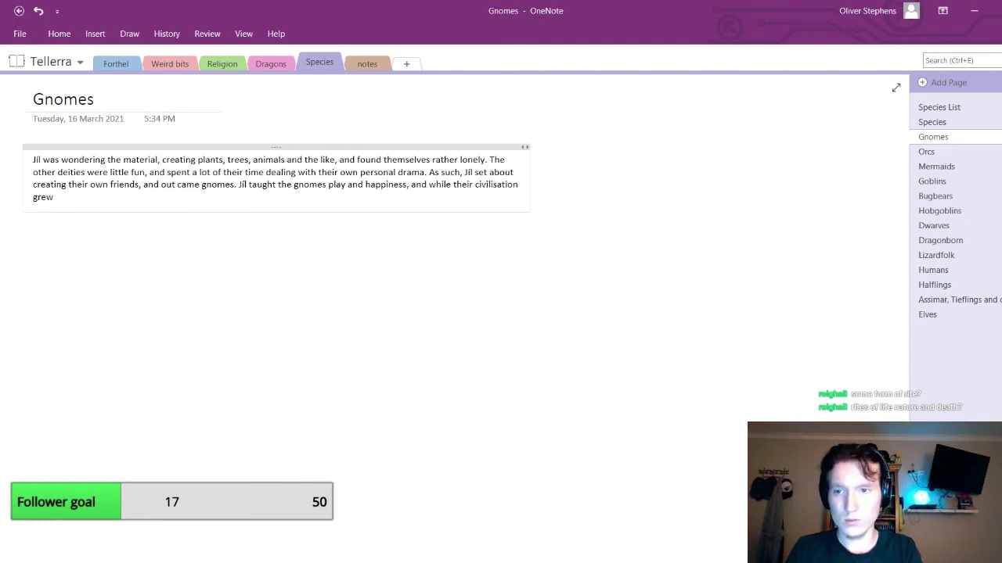
pyautogui.write(', she ')
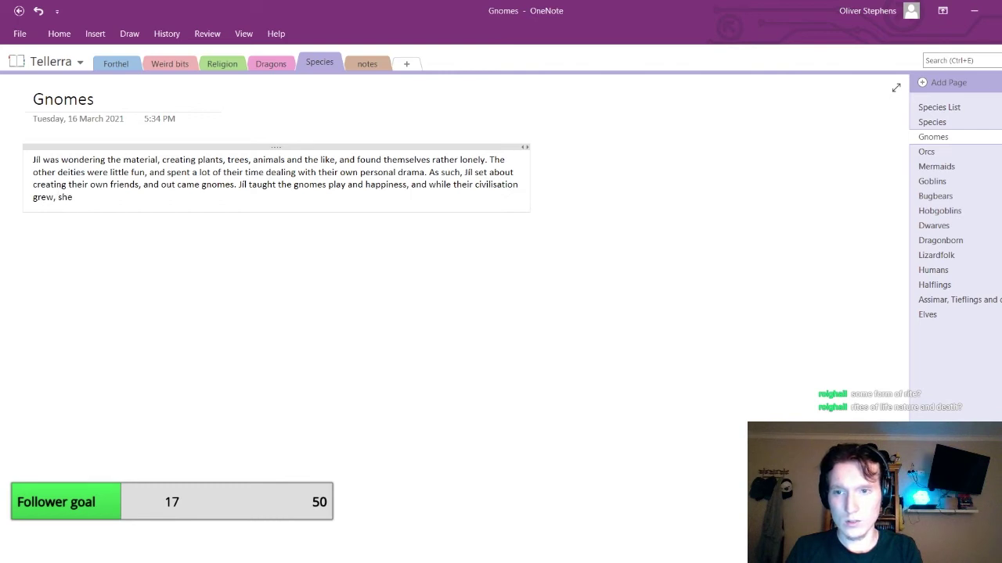
pyautogui.write('looked over the')
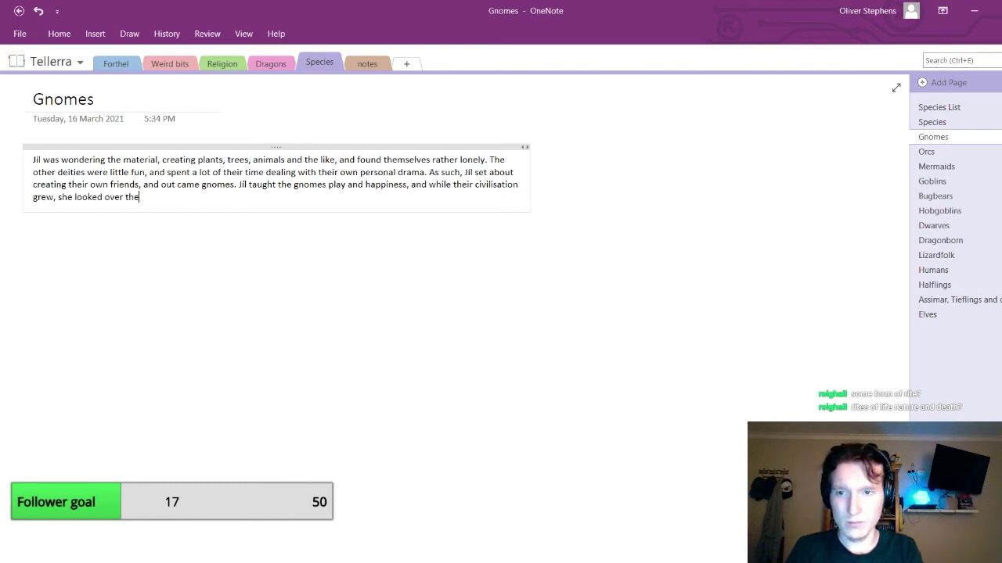
pyautogui.write('m.')
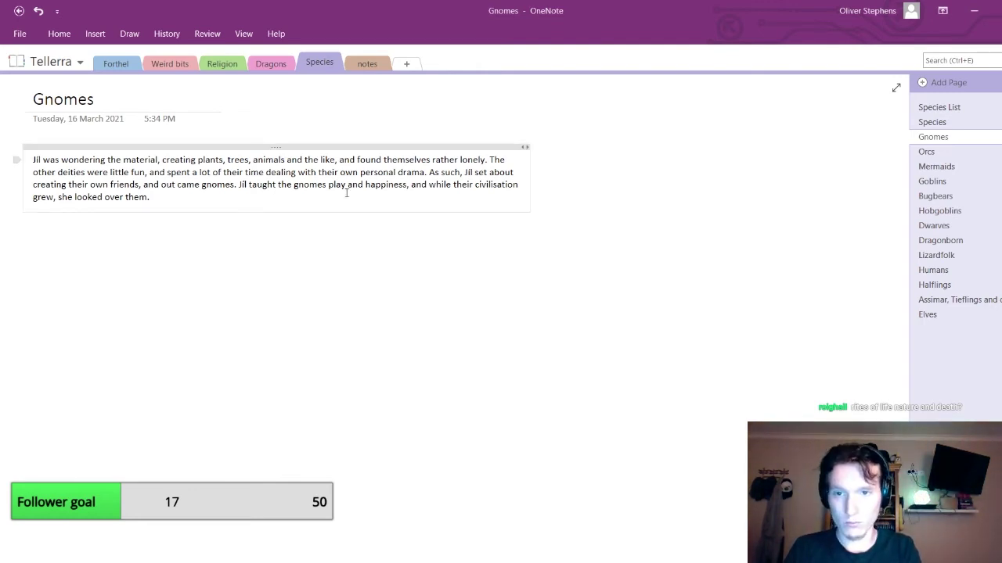
pyautogui.keyDown('shift'); pyautogui.click(392, 188); pyautogui.keyUp('shift')
pyautogui.moveTo(391, 187); pyautogui.dragTo(428, 188)
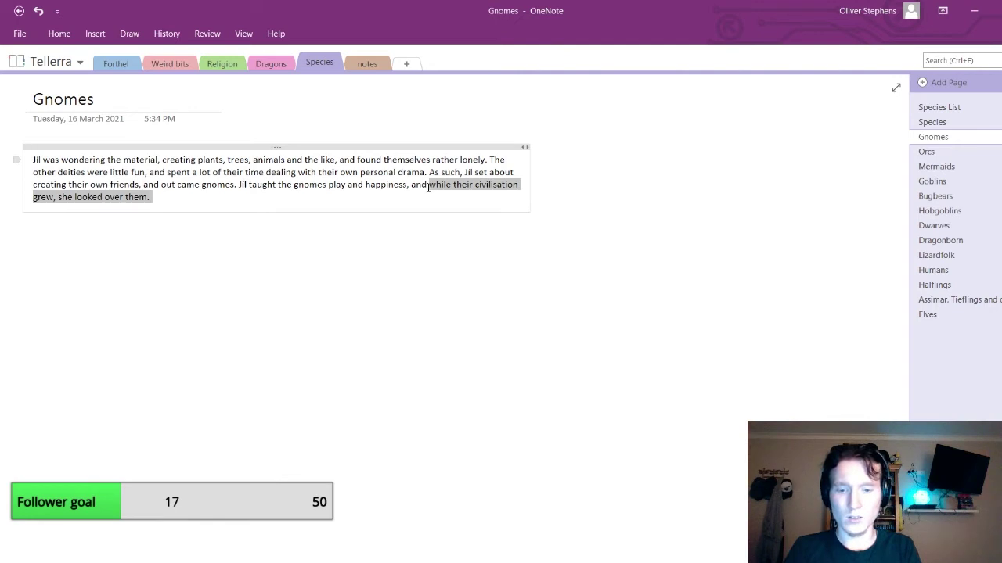
# Add that Jil taught the importance of respecting the lives of other creatures, even in death
pyautogui.write('als')
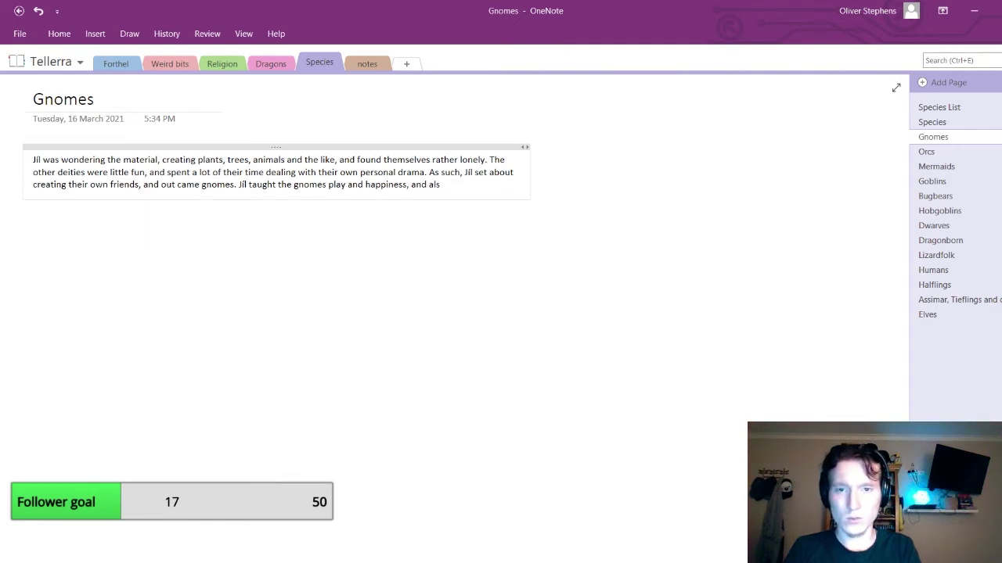
pyautogui.write('the im')
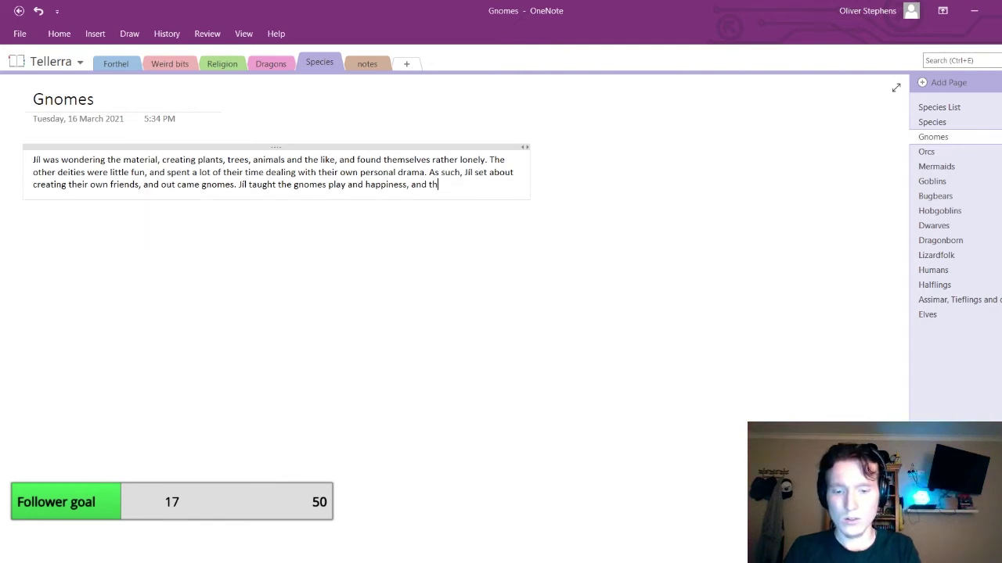
pyautogui.write('tance ')
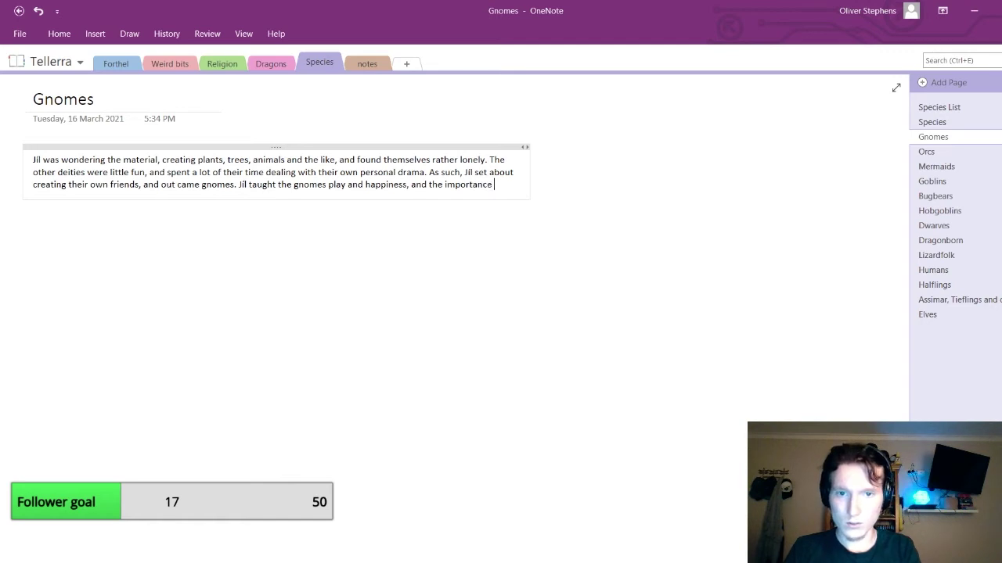
pyautogui.write('of respecting')
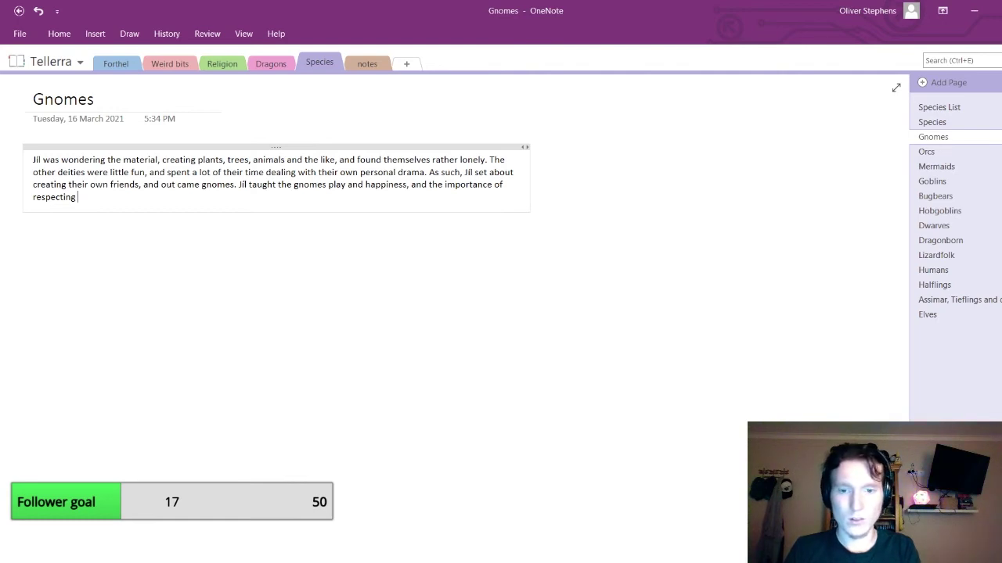
pyautogui.write('the lives ')
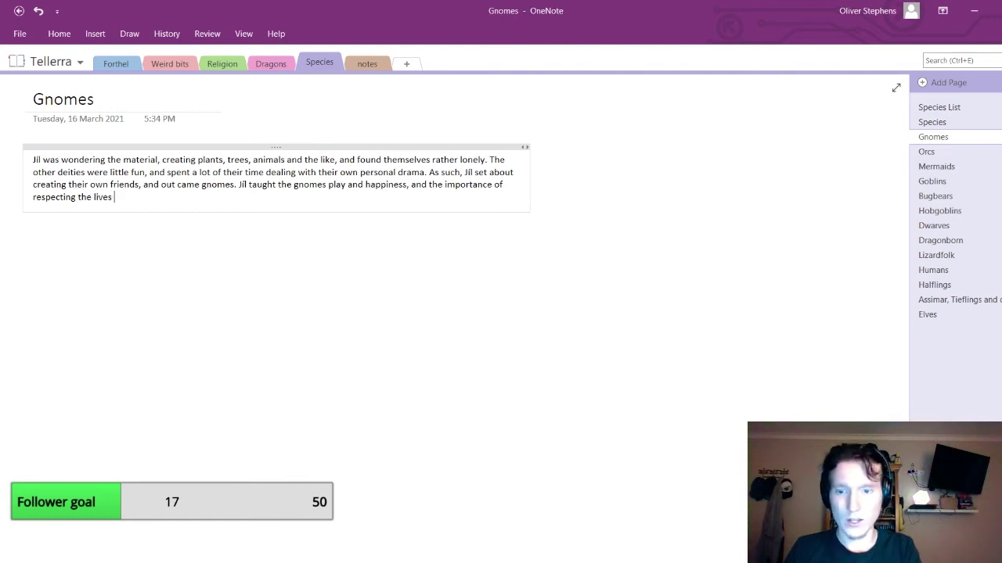
pyautogui.write('of other cr')
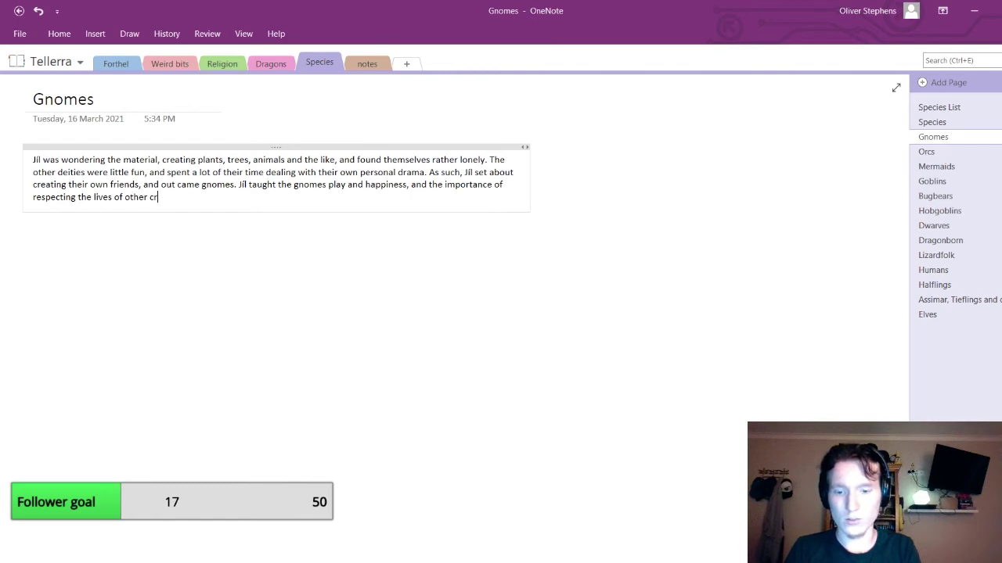
pyautogui.write('eatures')
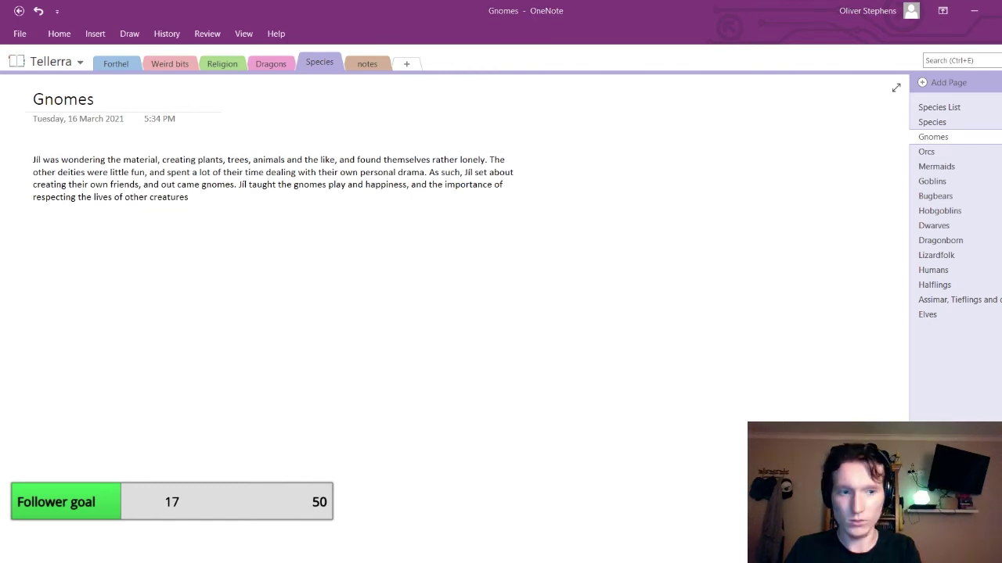
pyautogui.write(', e')
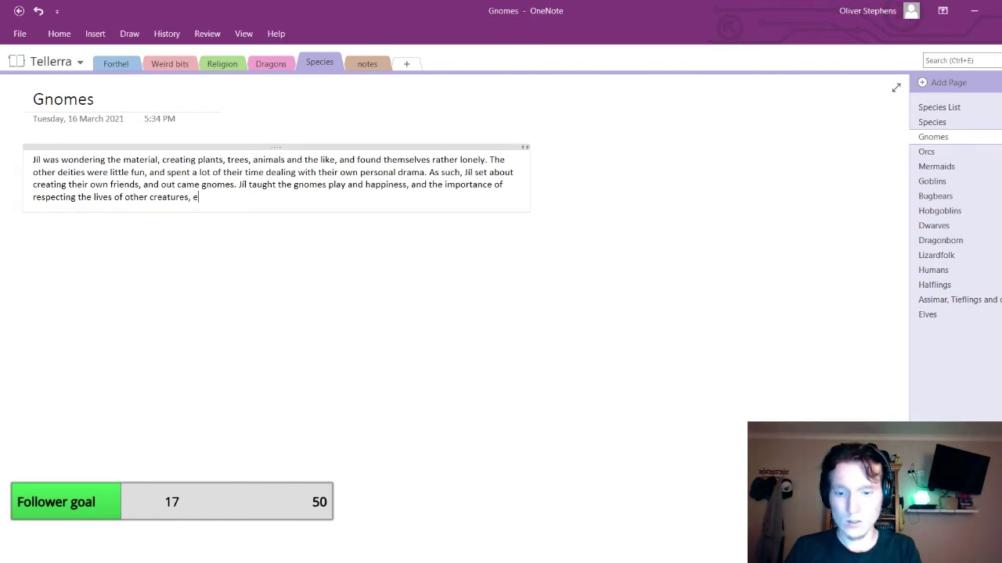
pyautogui.write('ven in death.')
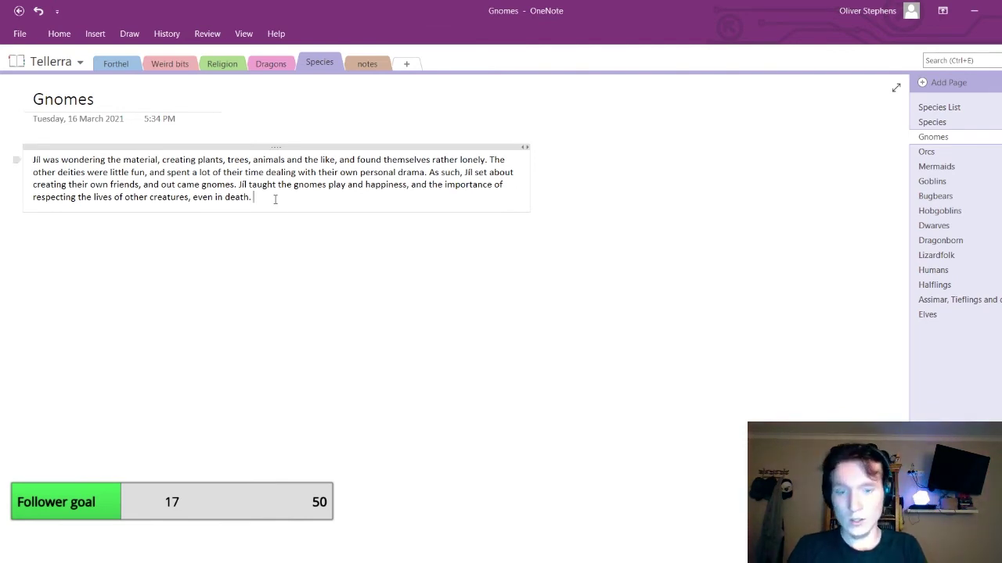
pyautogui.write('She')
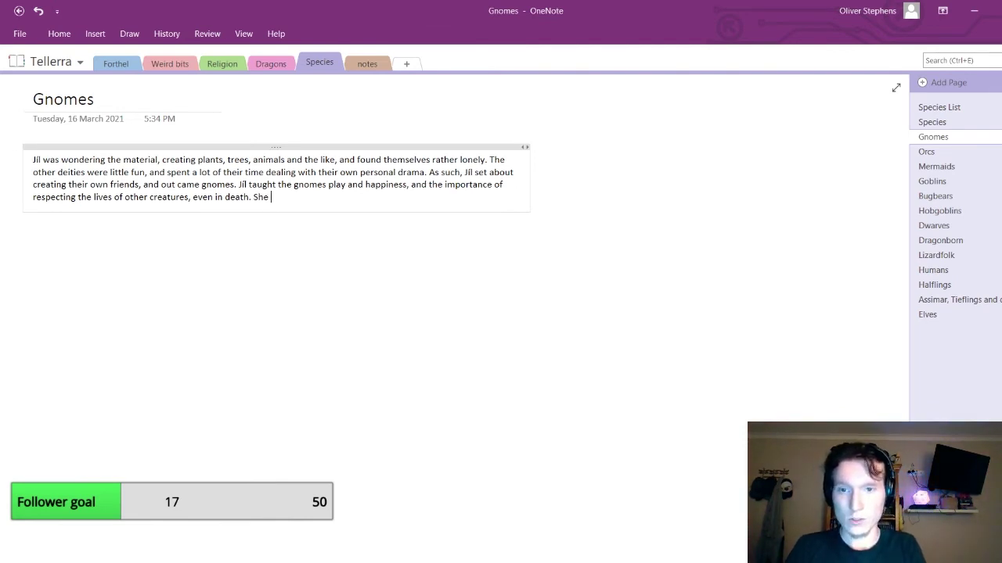
pyautogui.write(' taught them')
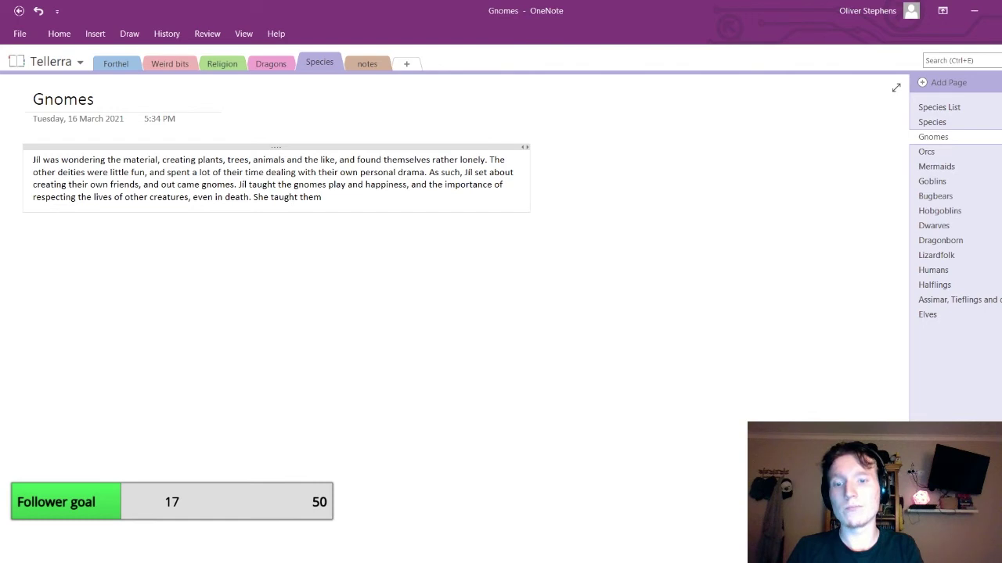
pyautogui.write(' part')
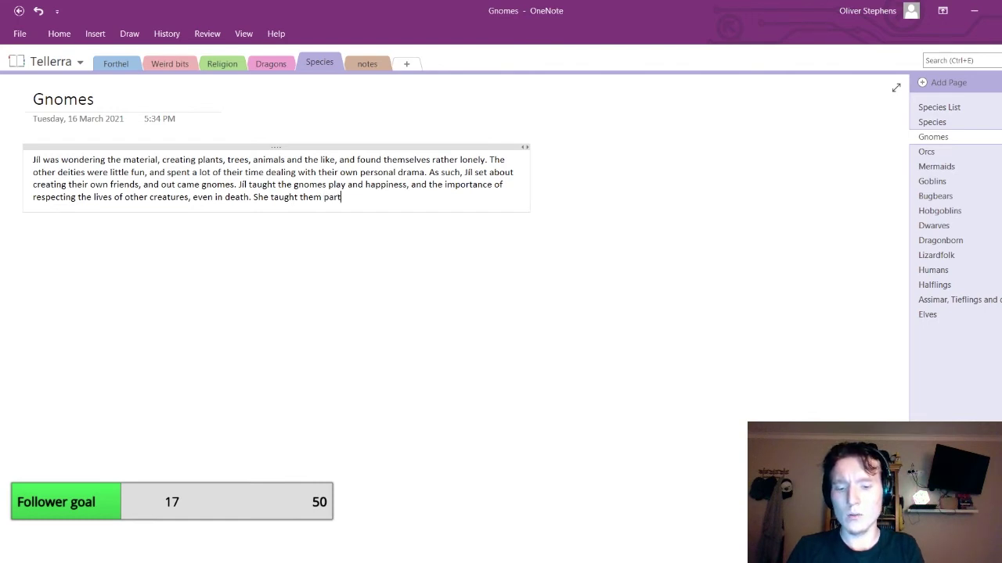
pyautogui.press('BackSpace')
pyautogui.press('BackSpace')
pyautogui.press('BackSpace')
pyautogui.press('BackSpace')
pyautogui.write('to')
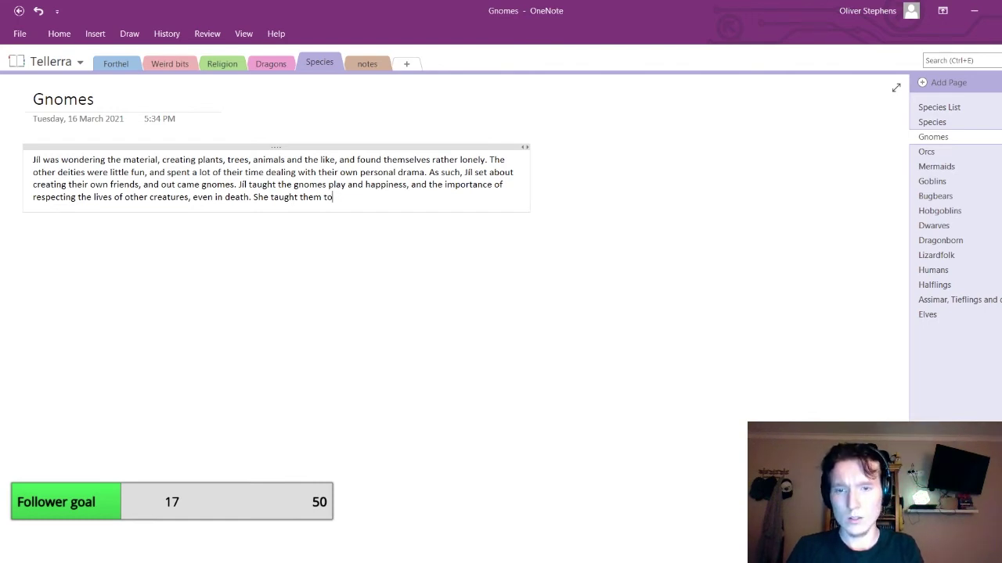
pyautogui.press('BackSpace')
pyautogui.press('BackSpace')
pyautogui.press('BackSpace')
pyautogui.press('BackSpace')
pyautogui.press('BackSpace')
pyautogui.press('BackSpace')
pyautogui.press('BackSpace')
pyautogui.press('BackSpace')
pyautogui.press('BackSpace')
pyautogui.press('BackSpace')
pyautogui.press('BackSpace')
pyautogui.press('BackSpace')
pyautogui.press('BackSpace')
pyautogui.press('BackSpace')
pyautogui.press('BackSpace')
pyautogui.press('BackSpace')
pyautogui.press('BackSpace')
pyautogui.press('BackSpace')
# Close with 'From this they developed particular rites... death of any living creature', removing the final period
pyautogui.write('From')
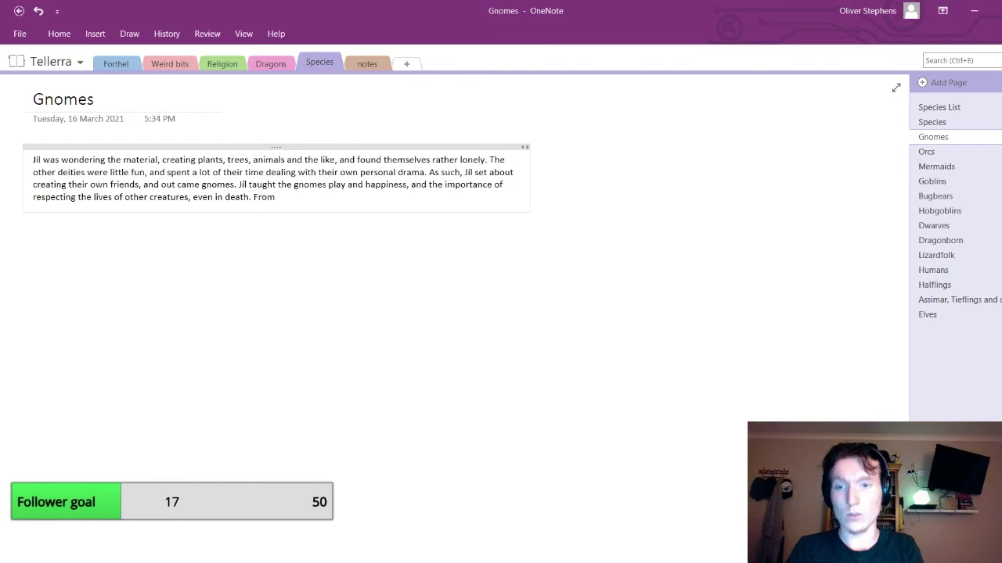
pyautogui.write(' this they develo')
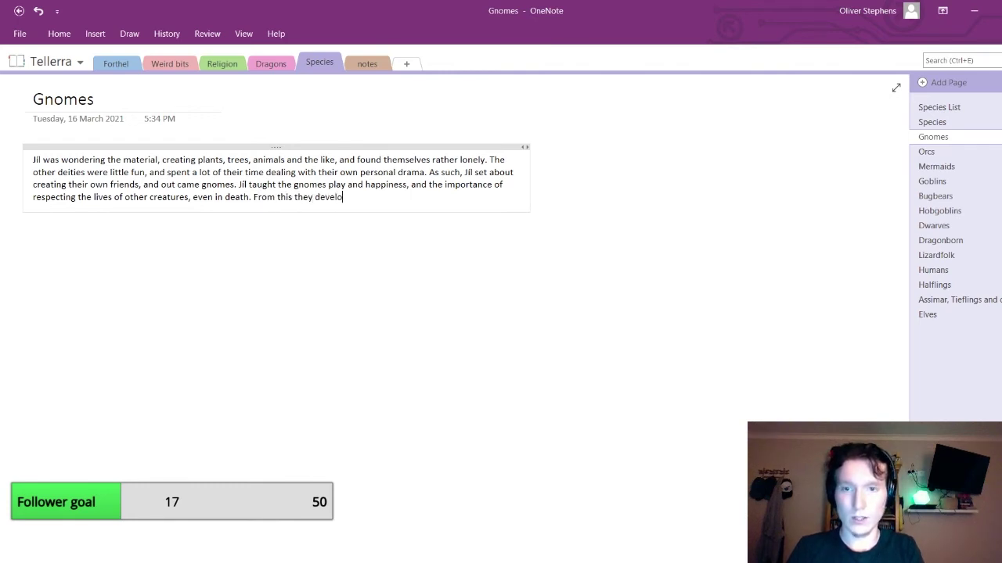
pyautogui.write('ped particu')
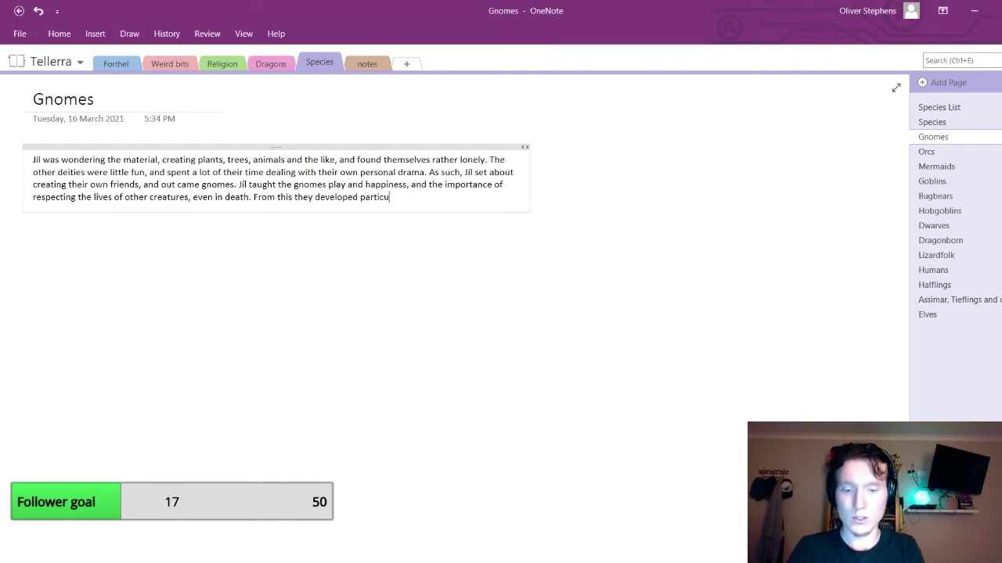
pyautogui.write('lar rites th')
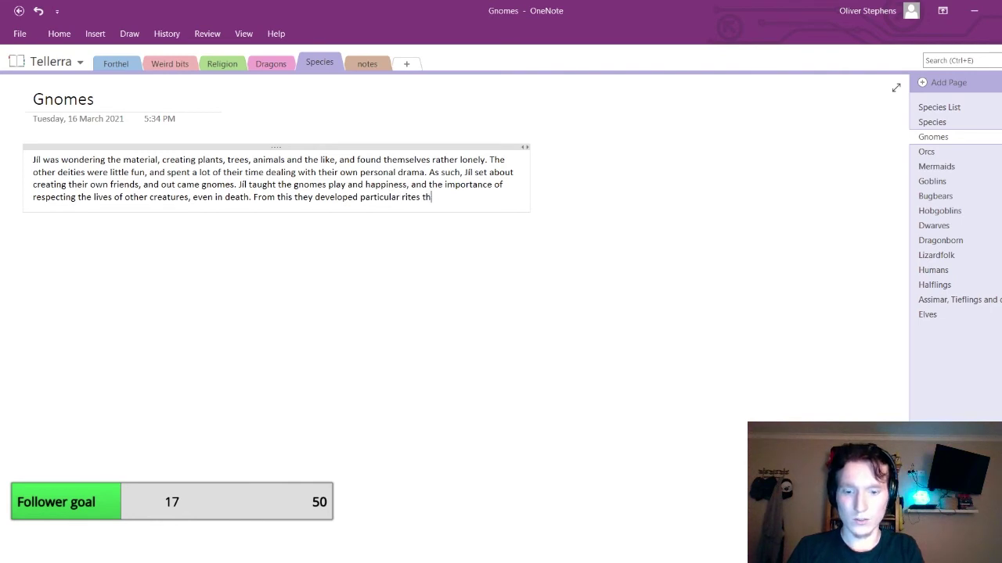
pyautogui.write('at are foll')
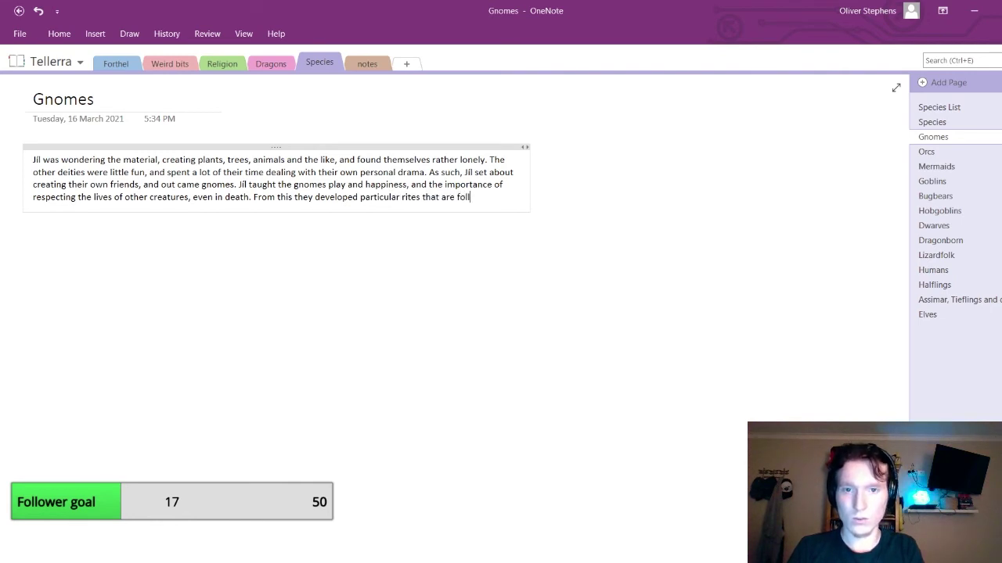
pyautogui.write('owed')
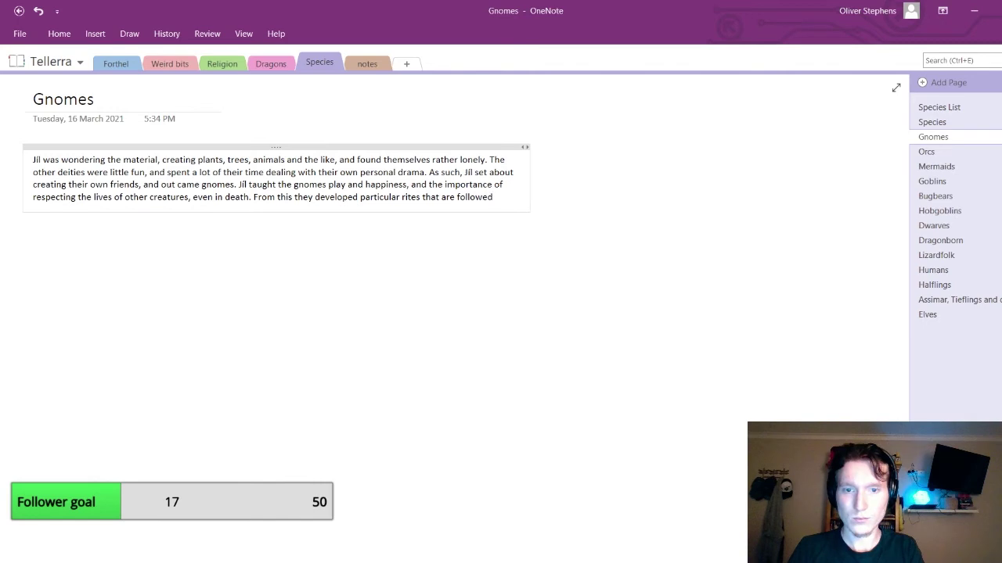
pyautogui.write(' at the ')
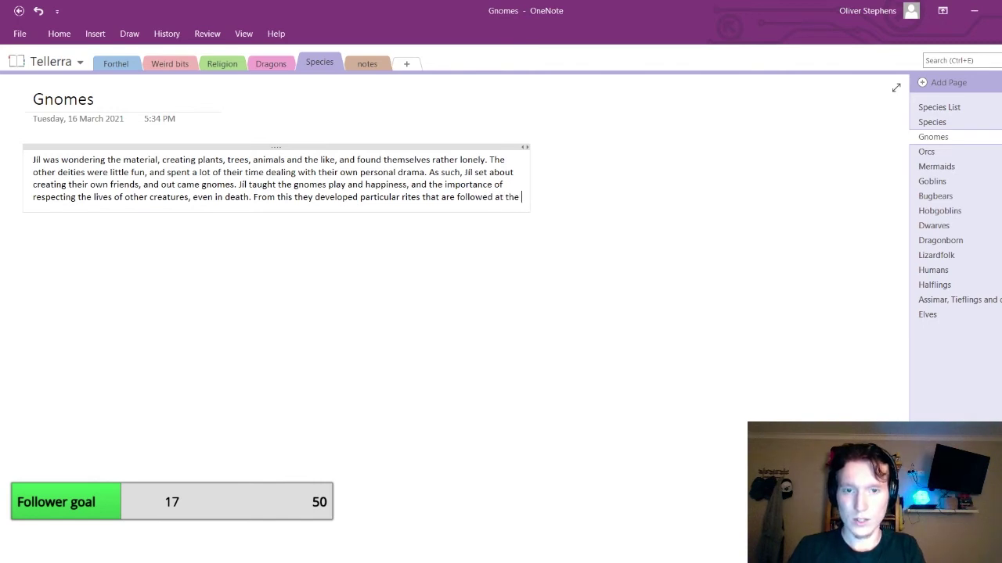
pyautogui.write('death of ')
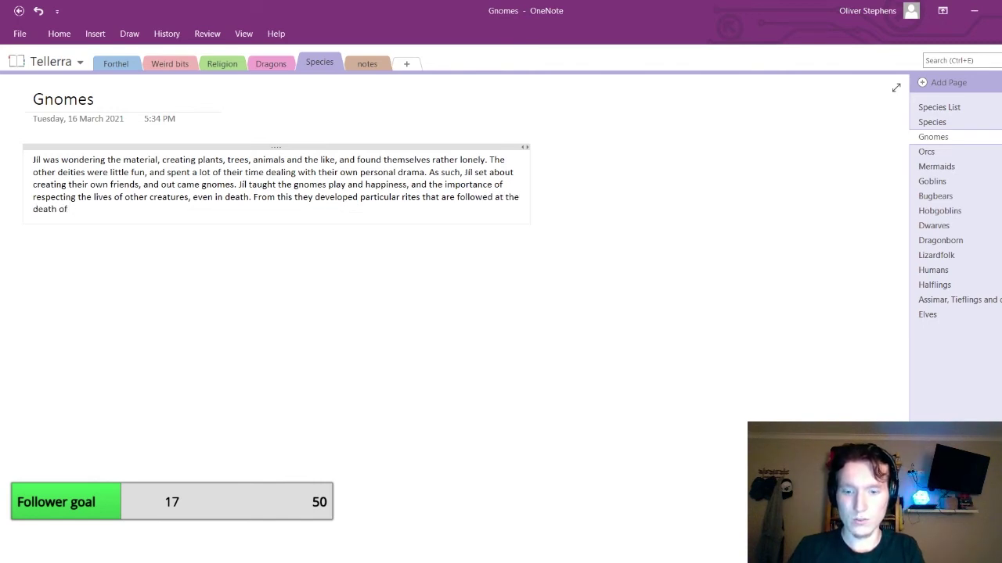
pyautogui.write('any lviin')
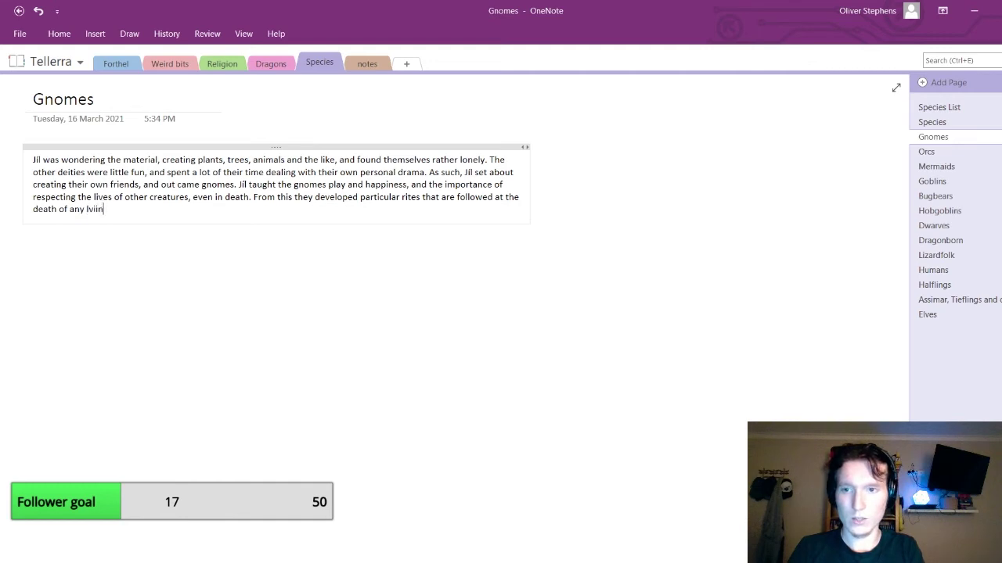
pyautogui.press('BackSpace')
pyautogui.press('BackSpace')
pyautogui.press('BackSpace')
pyautogui.press('BackSpace')
pyautogui.write('iving cre')
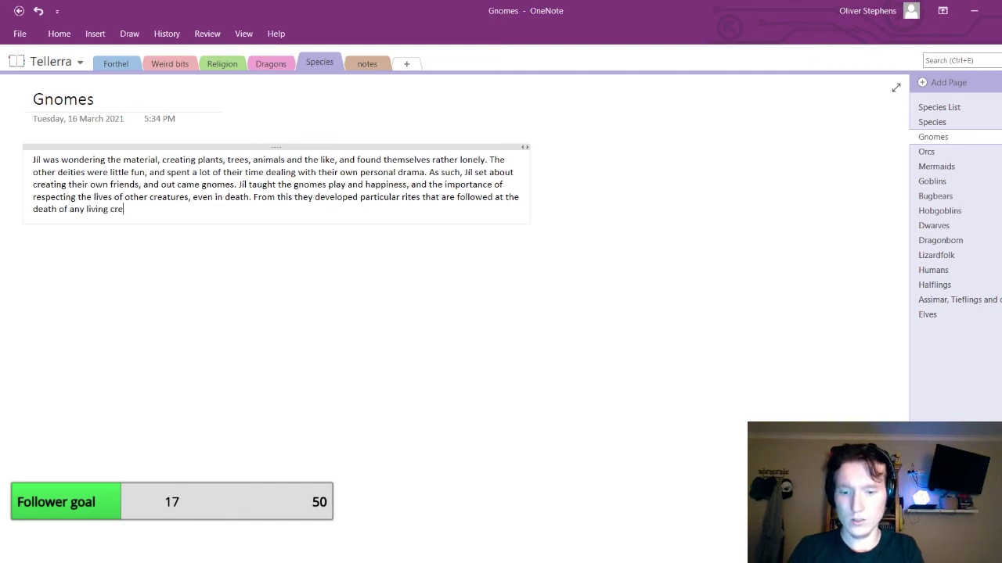
pyautogui.write('ature')
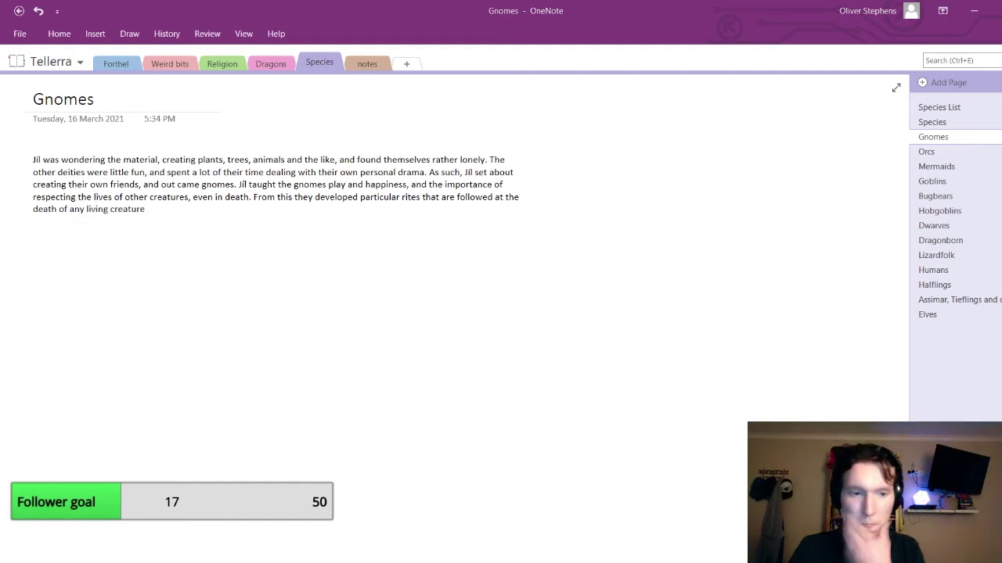
pyautogui.write('.')
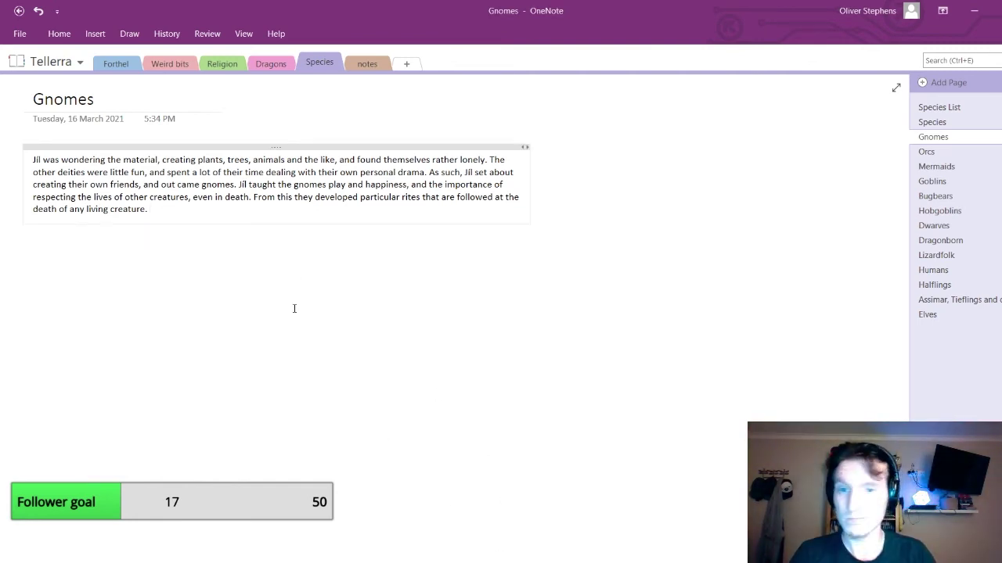
pyautogui.click(186, 217)
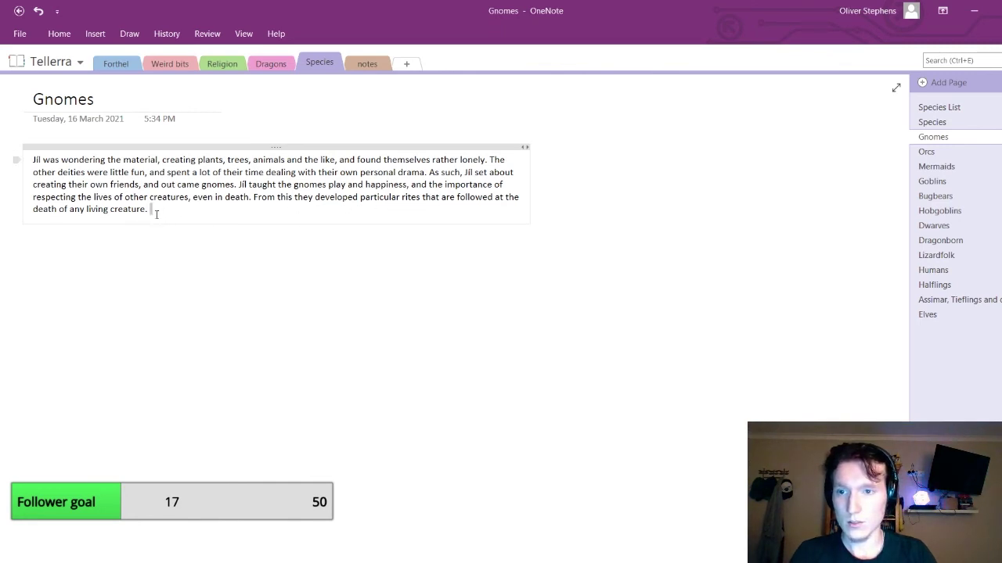
pyautogui.moveTo(152, 213); pyautogui.dragTo(145, 215)
pyautogui.press('BackSpace')
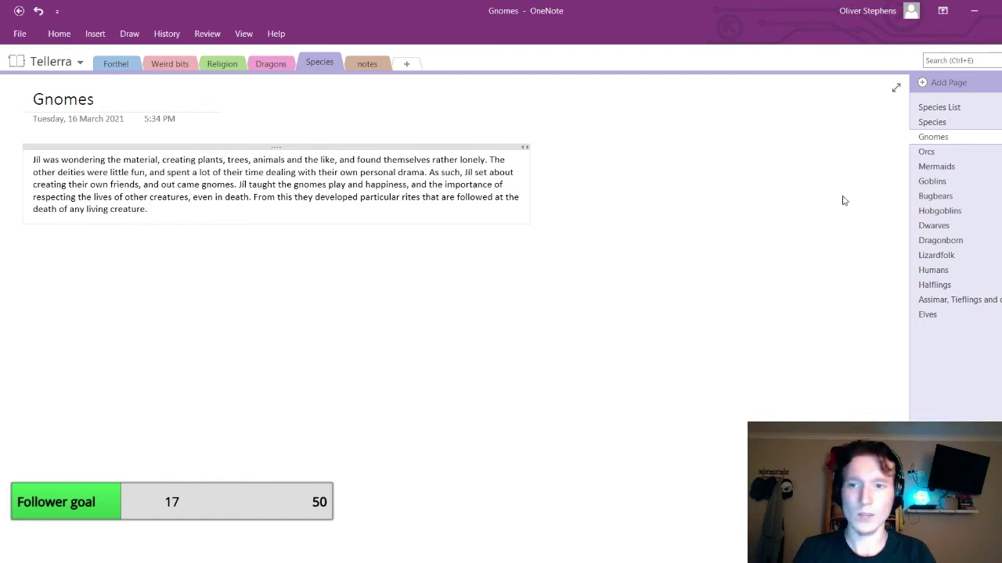
# Check the Species table for the orcs' creator, then switch to the blank Orcs page
pyautogui.click(927, 152)
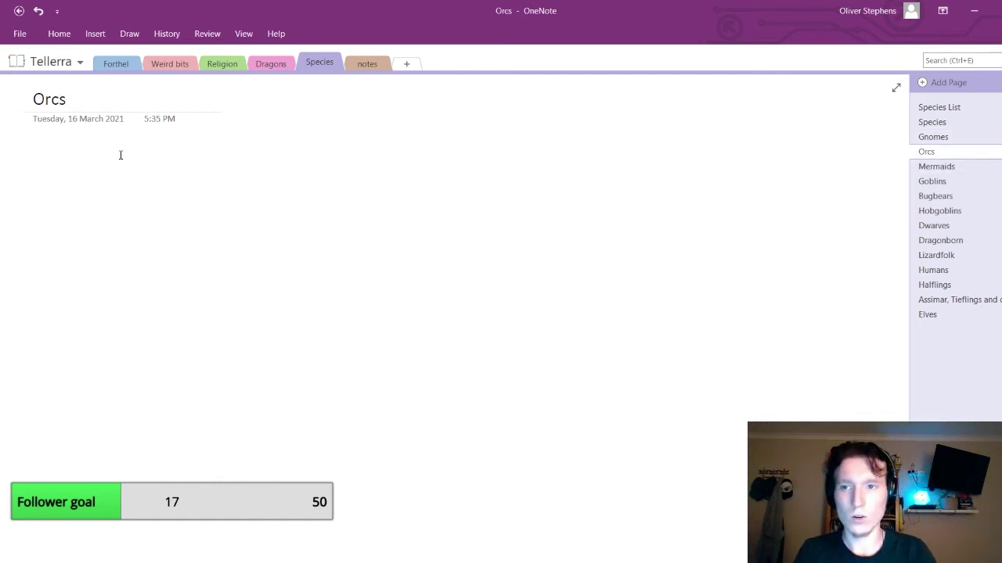
pyautogui.click(931, 122)
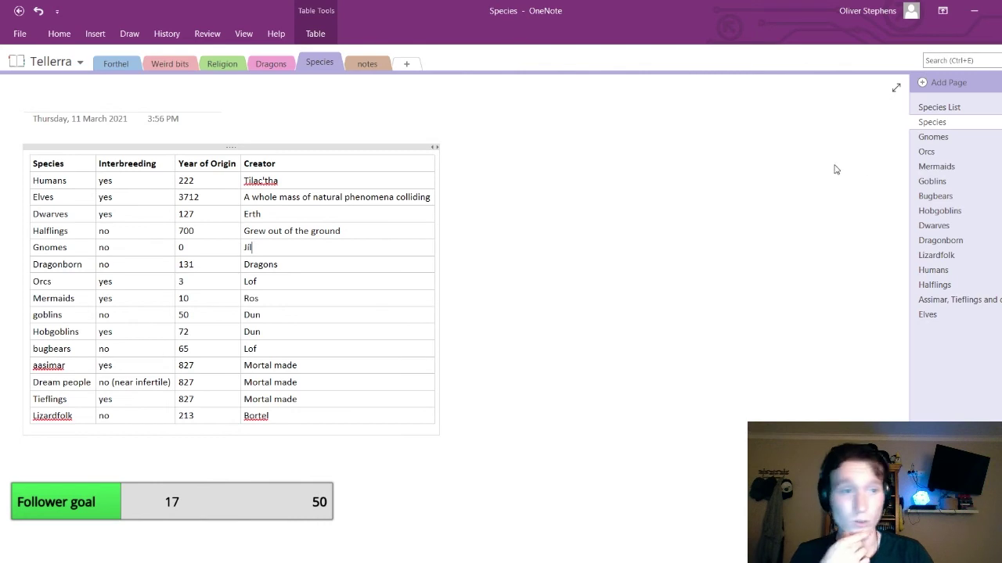
pyautogui.click(971, 133)
pyautogui.click(949, 153)
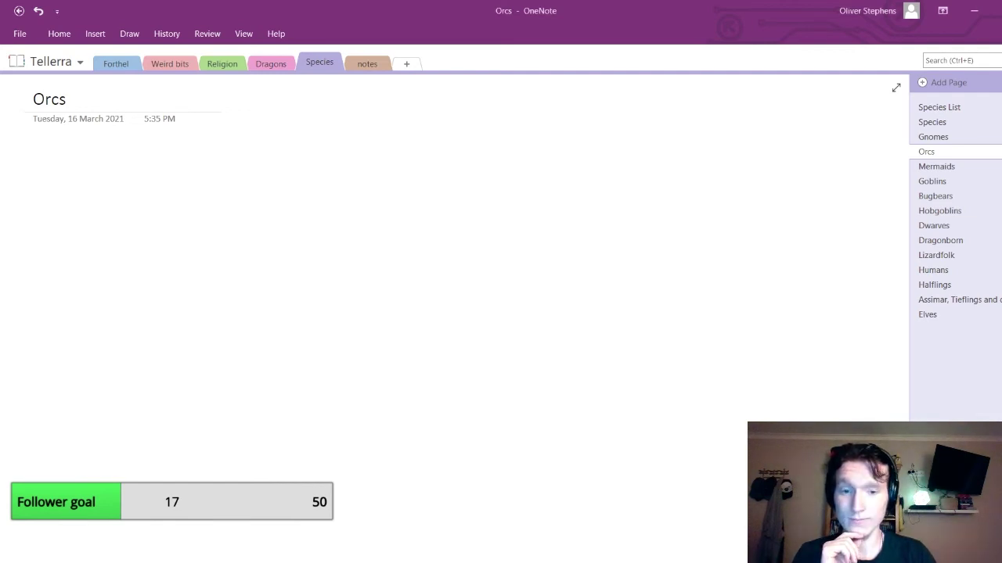
# Begin the Orcs paragraph: upon seeing Jil's gnomes, Lof was envious and wanted their own species
pyautogui.press('Return')
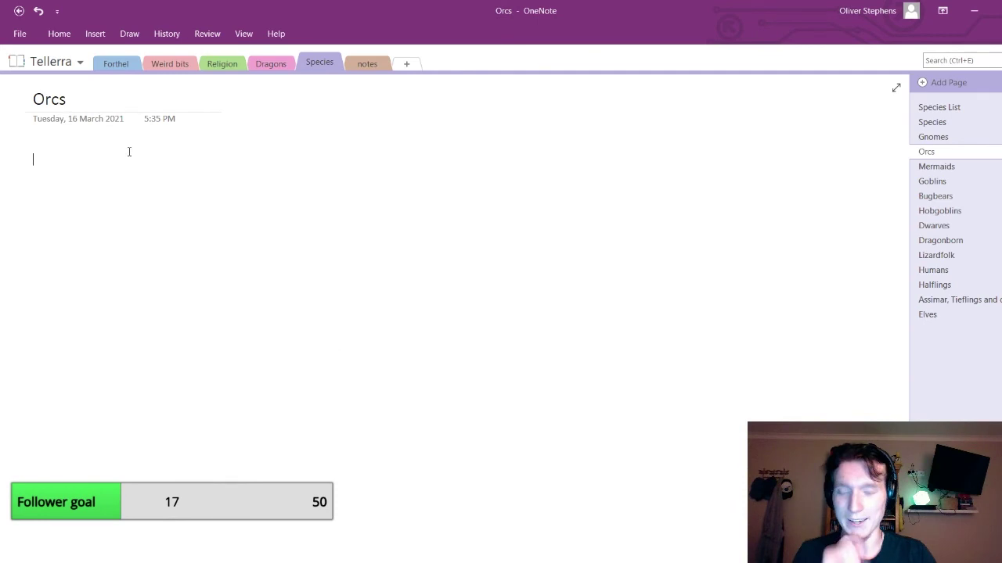
pyautogui.write('Upon seeing')
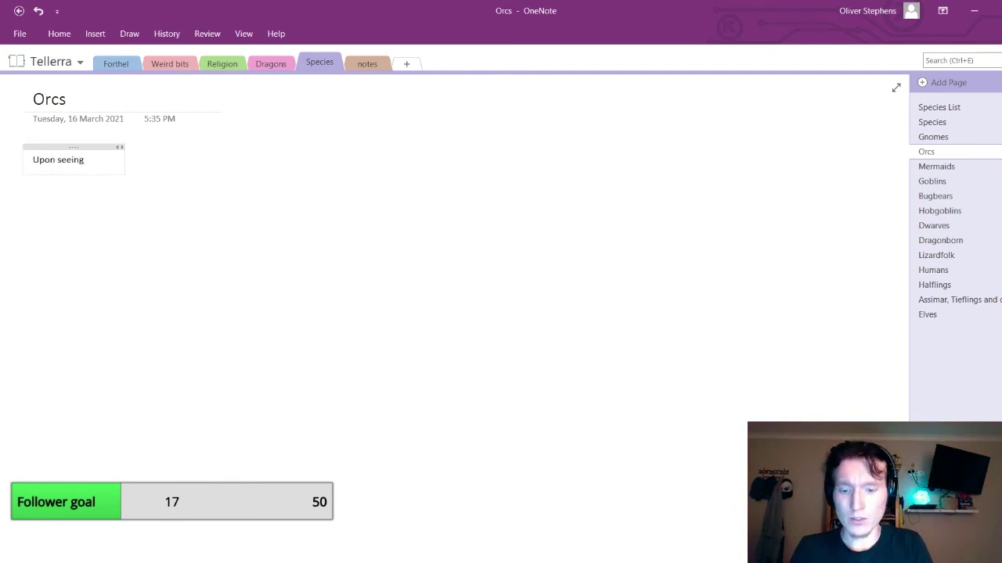
pyautogui.write('Jil')
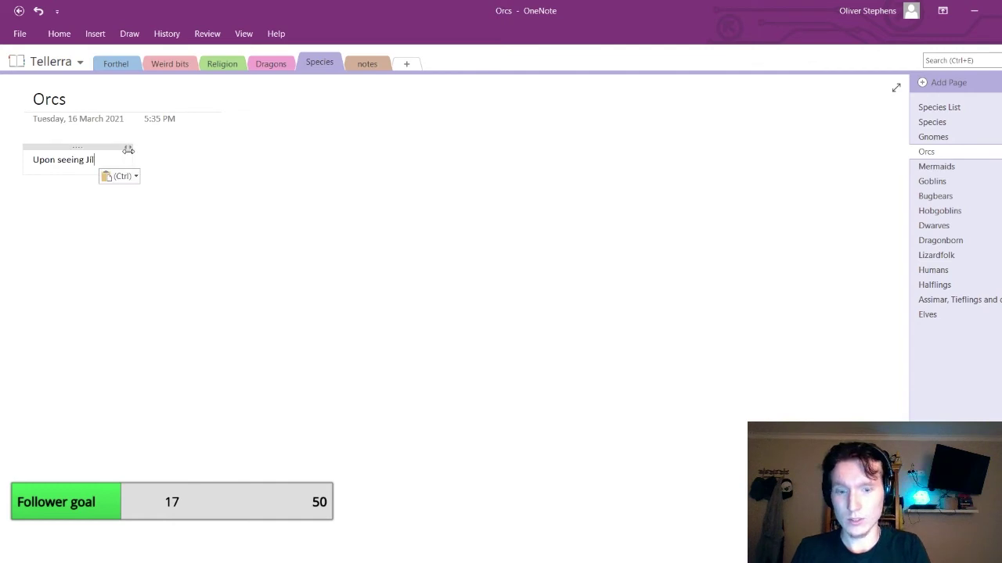
pyautogui.write("'s creatio")
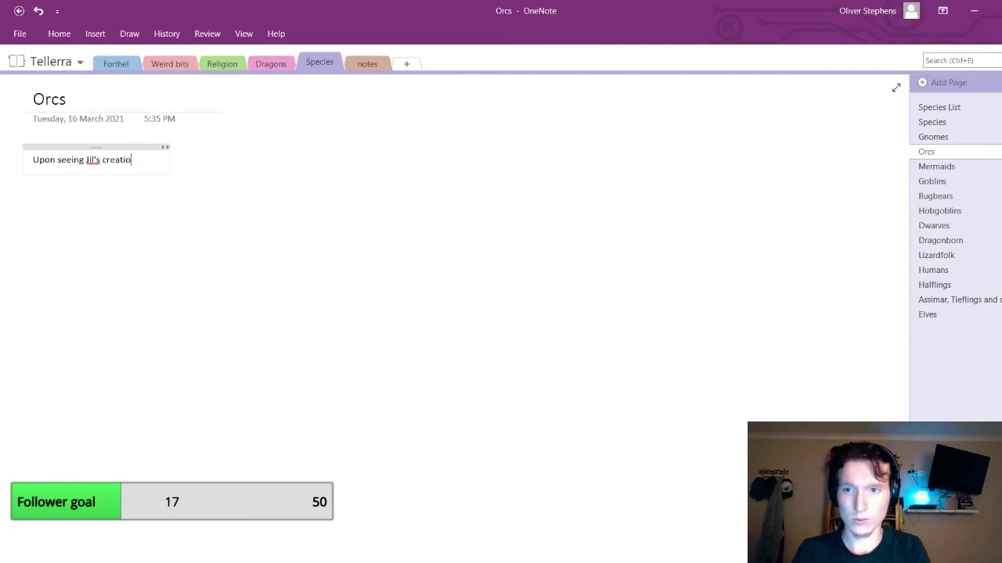
pyautogui.write('n of the gnomes,')
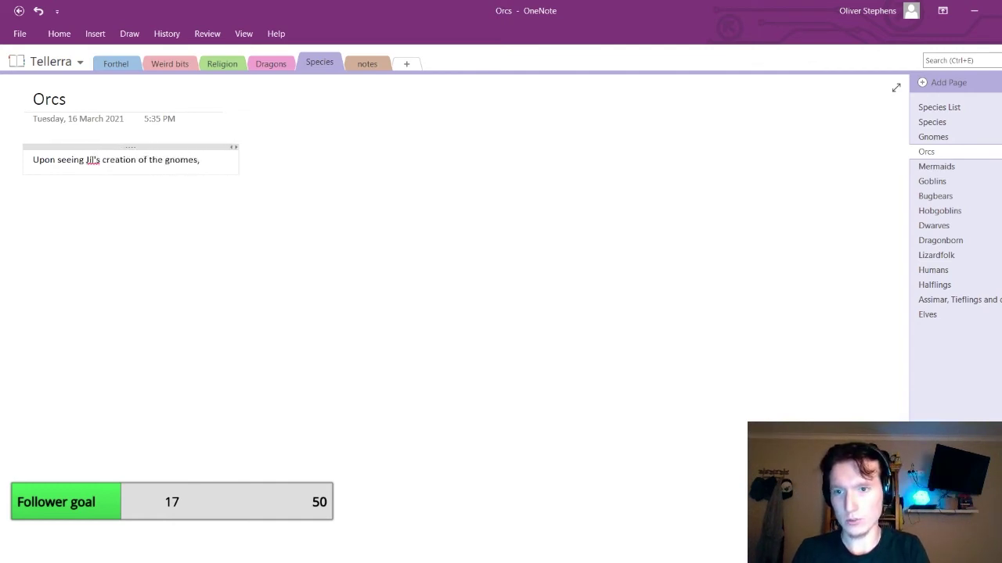
pyautogui.write(' Lof wa')
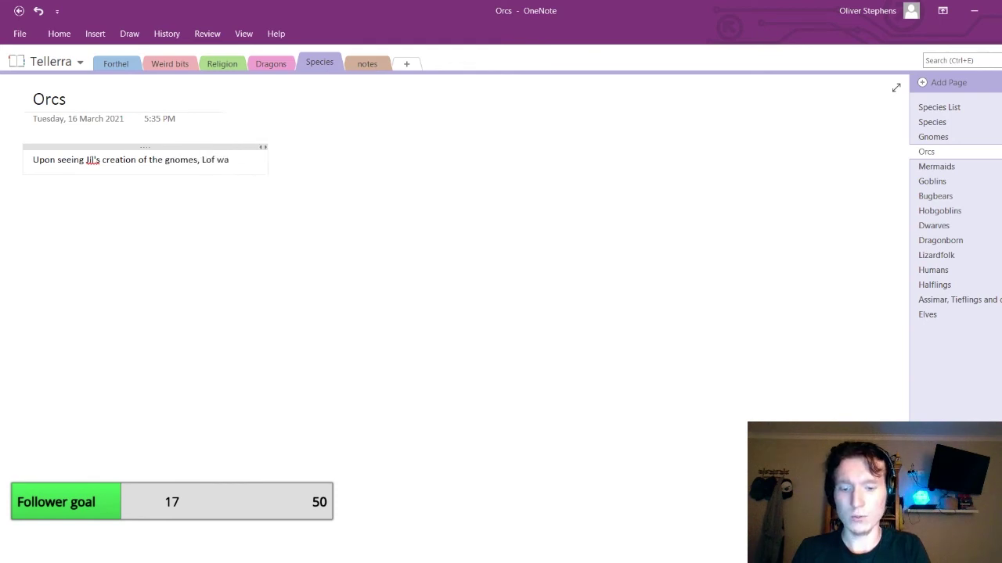
pyautogui.write('s envious,')
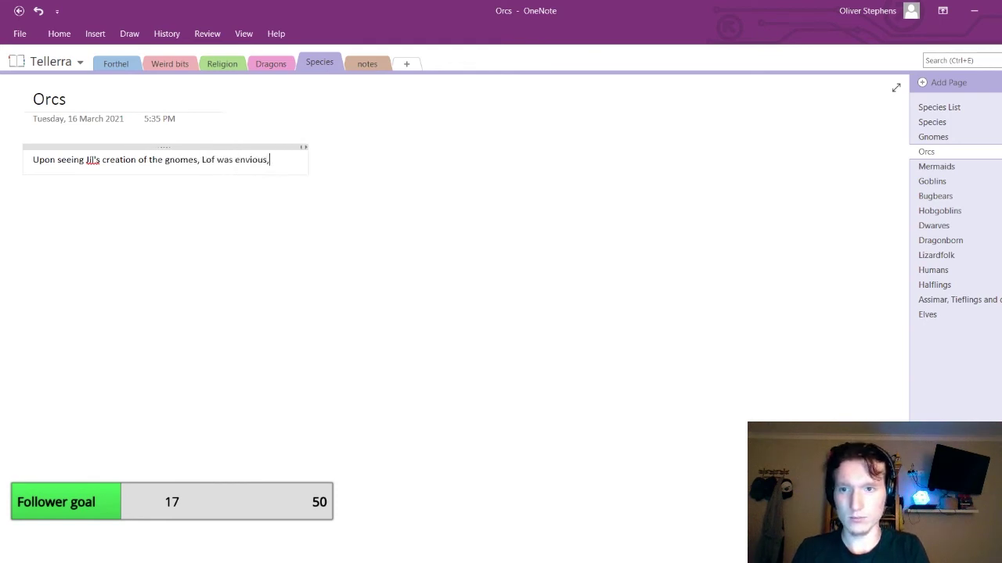
pyautogui.write(' and felt')
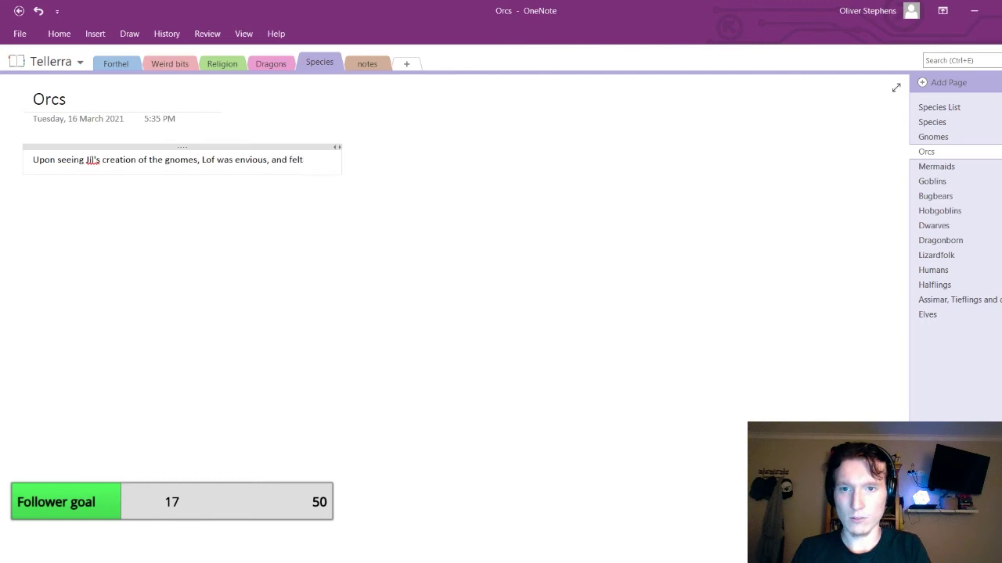
pyautogui.write(' that they nee')
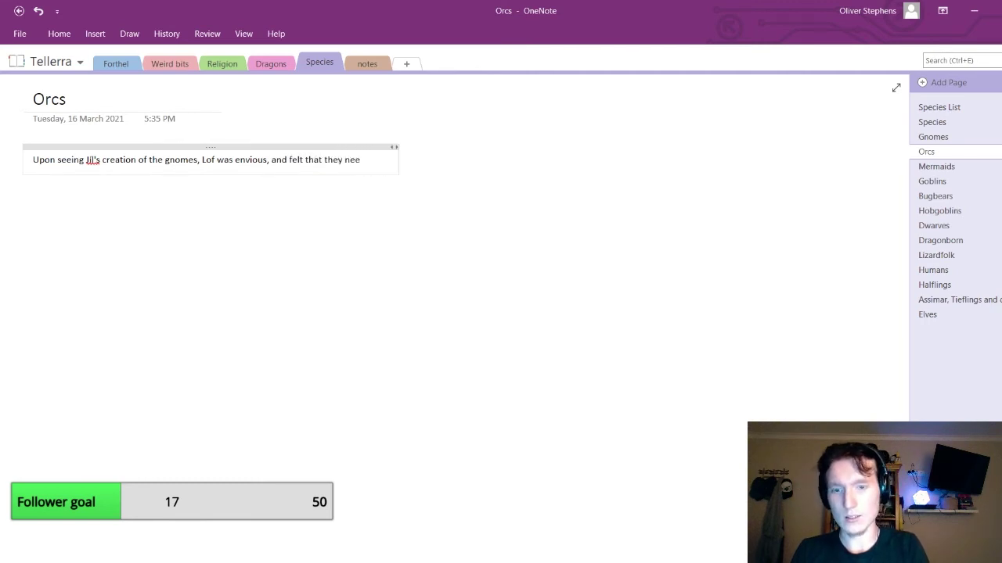
pyautogui.write('ded their own')
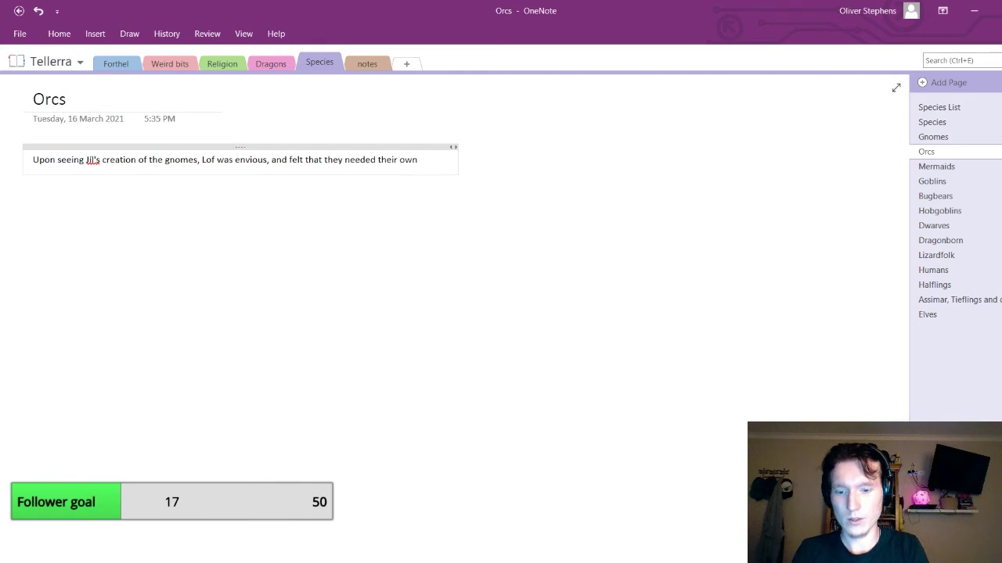
pyautogui.write(' species')
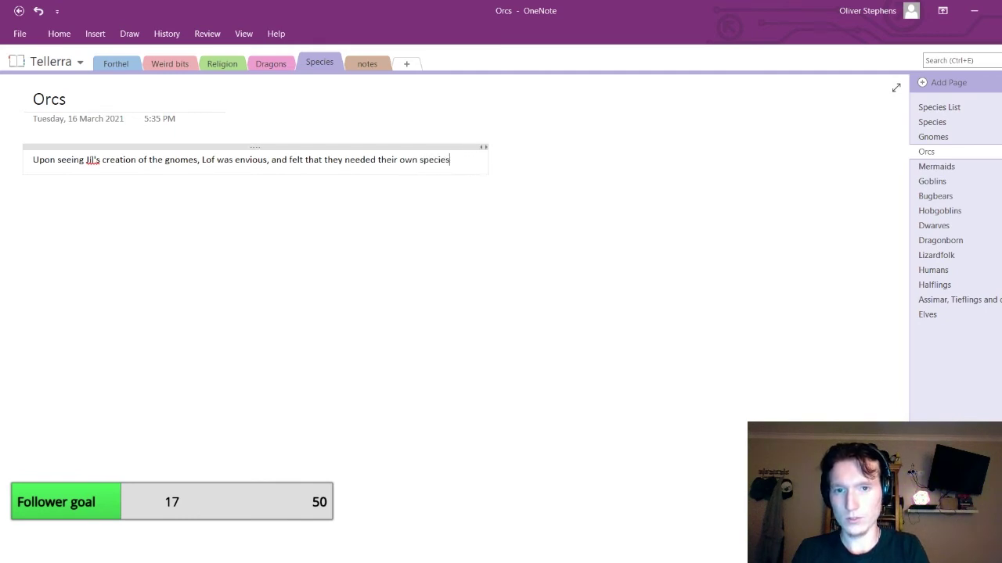
pyautogui.write('. ')
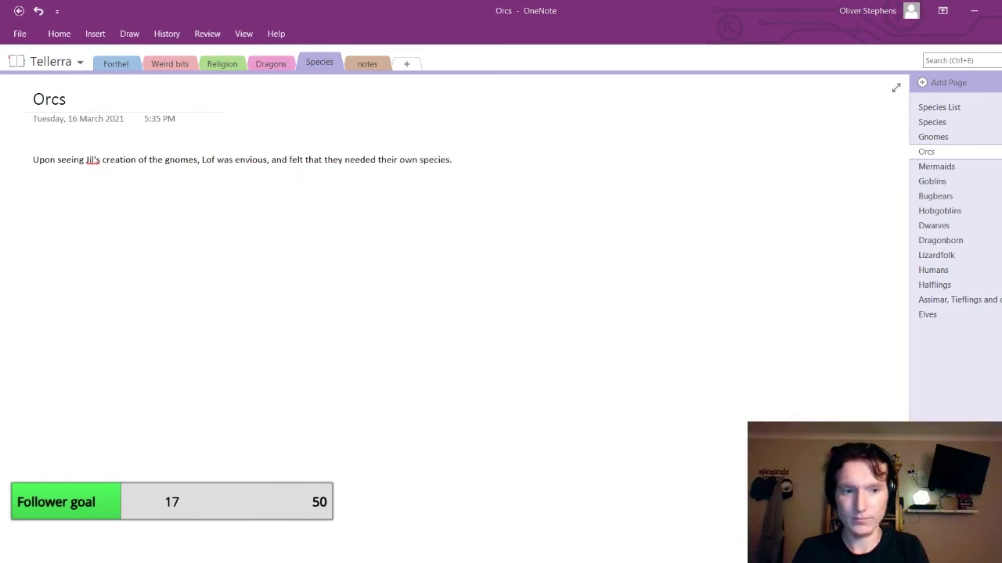
pyautogui.write('As')
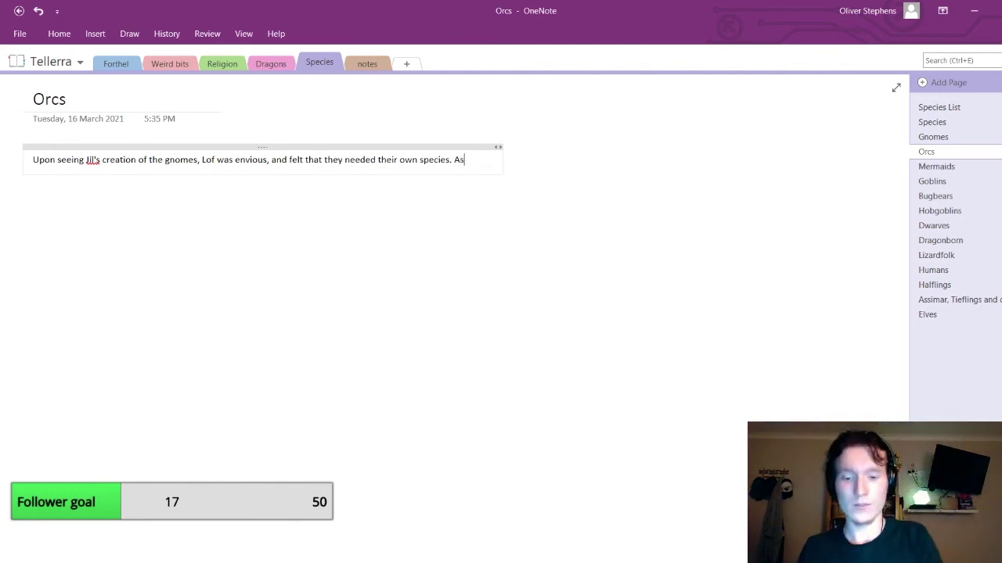
pyautogui.write(' such, ')
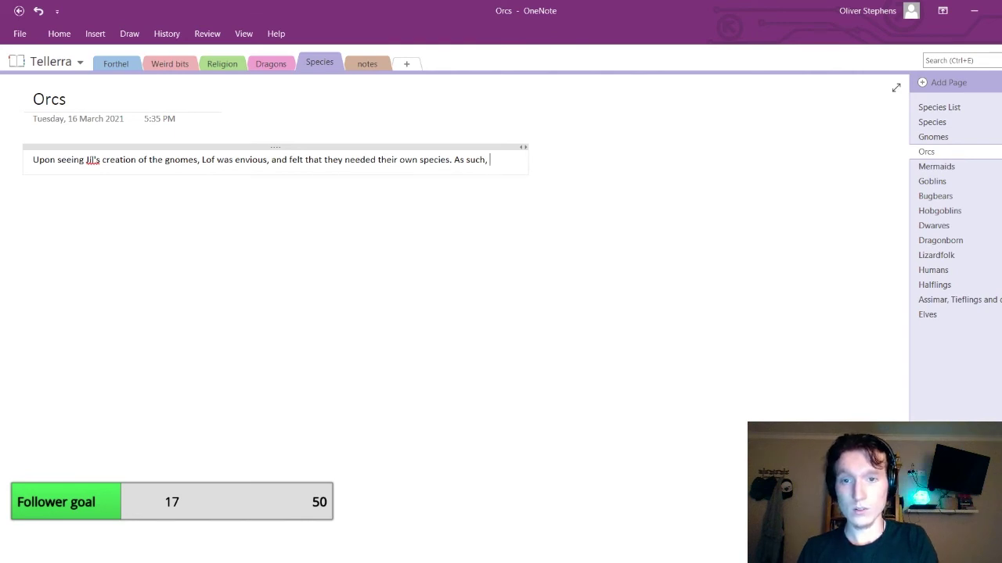
pyautogui.write('Lof create ')
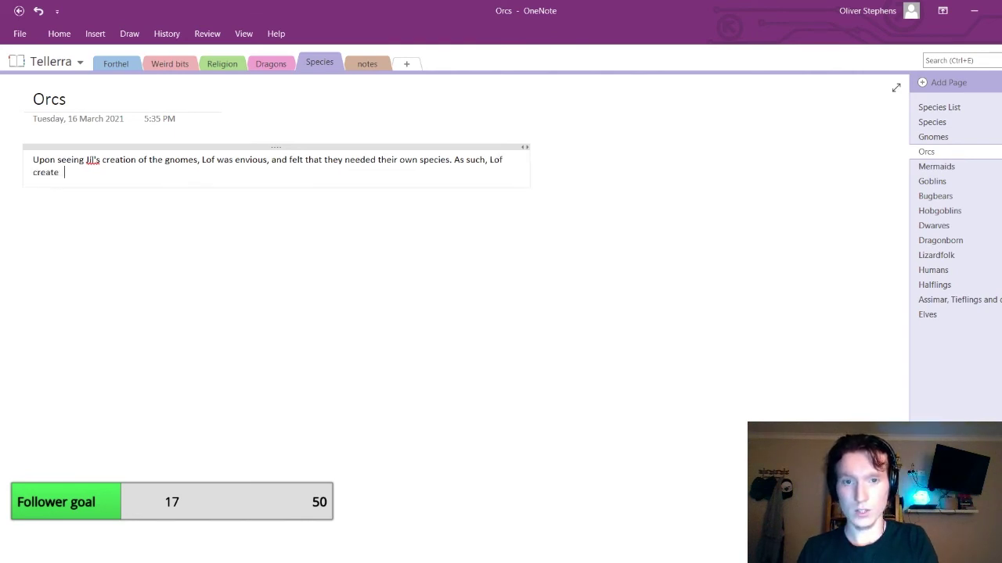
pyautogui.write('d Orcs')
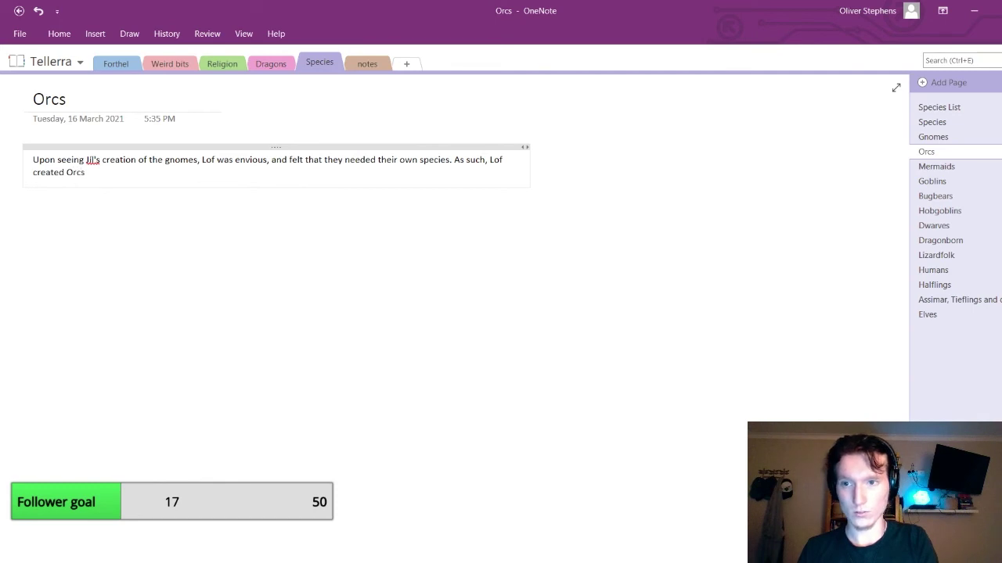
pyautogui.write(', but ')
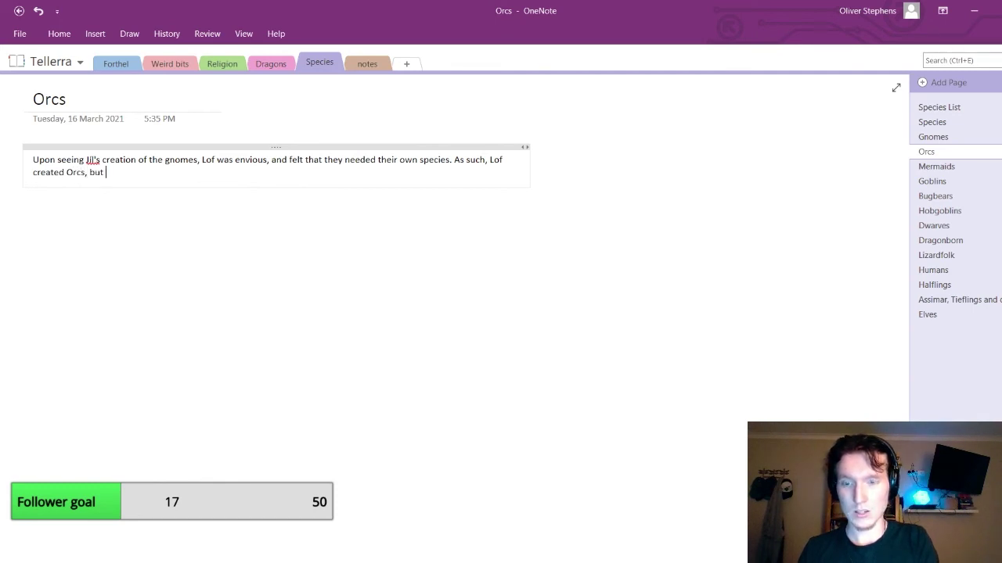
pyautogui.write('did not ')
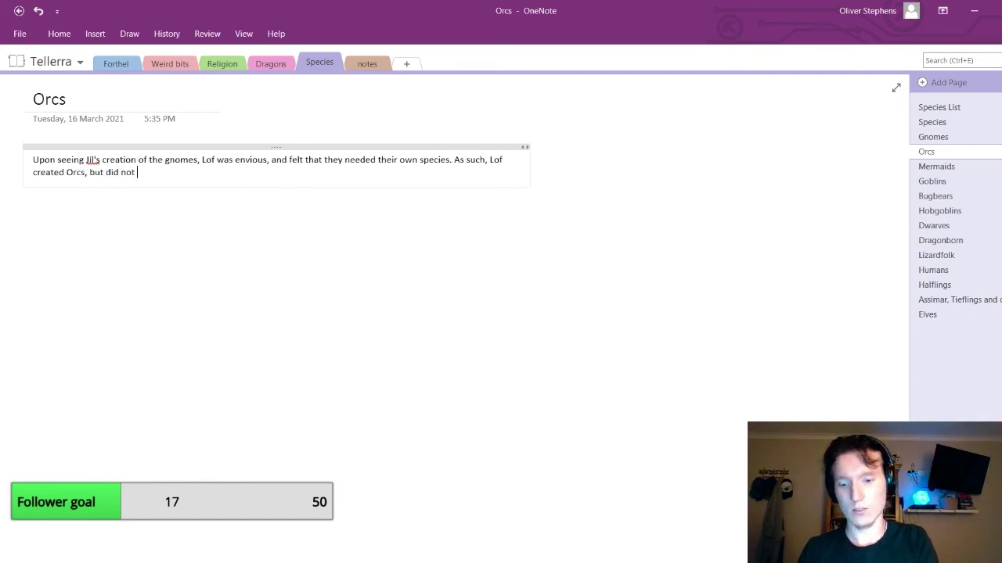
pyautogui.write('grant them the')
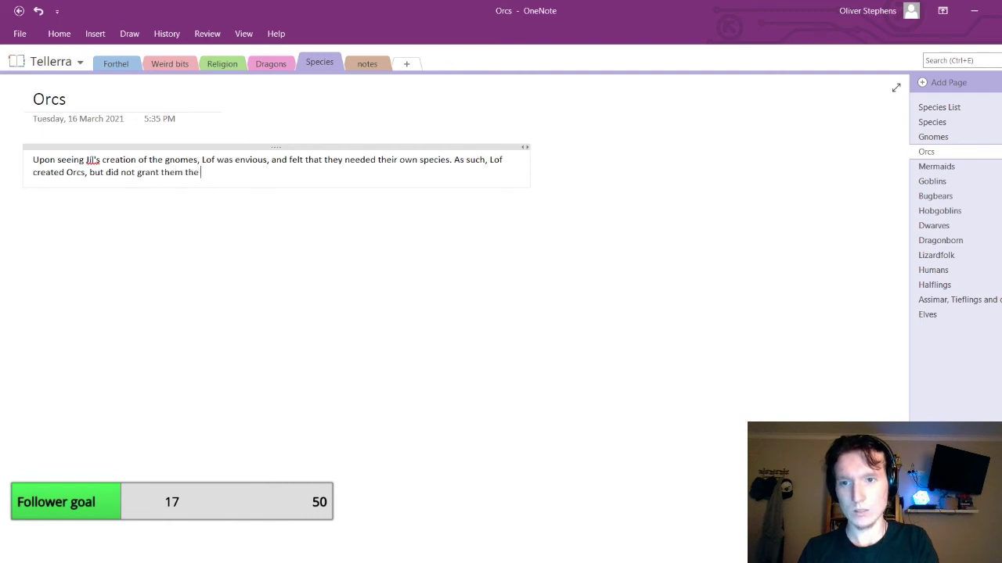
pyautogui.write(' same')
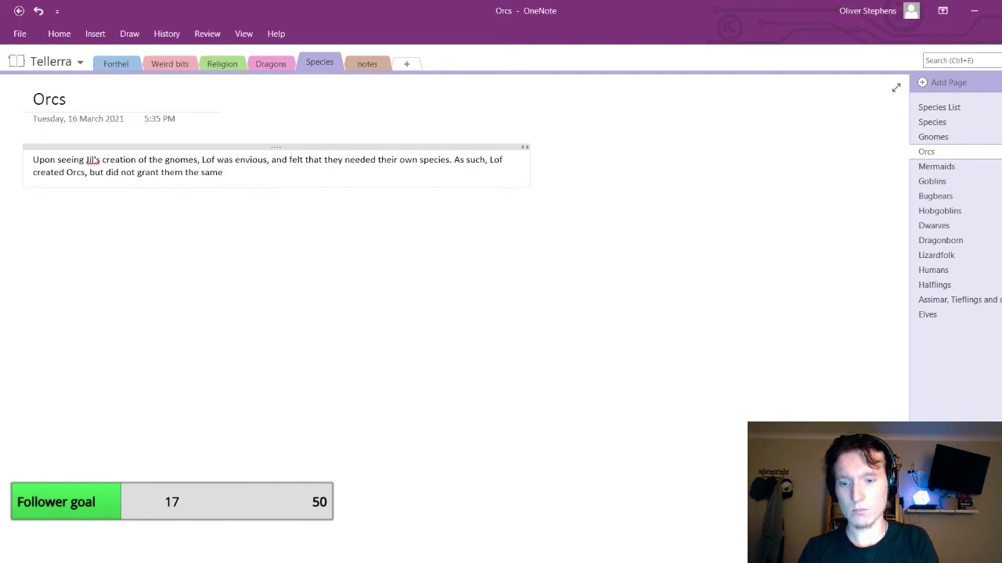
pyautogui.write(' teachings o')
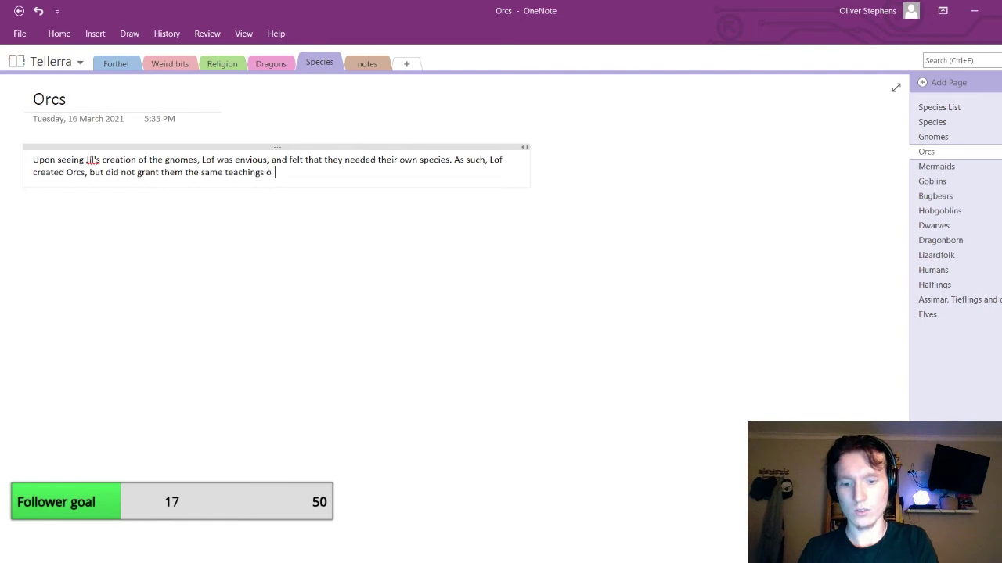
pyautogui.write('f')
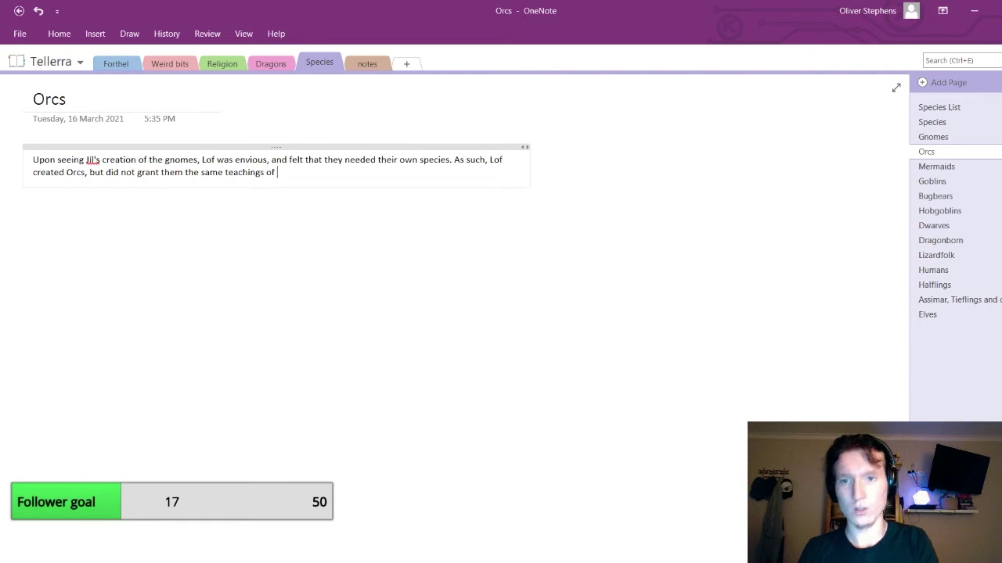
# After checking the Deities page, add 'respect for nature and what-have-you. Instead'
pyautogui.click(235, 65)
pyautogui.click(315, 68)
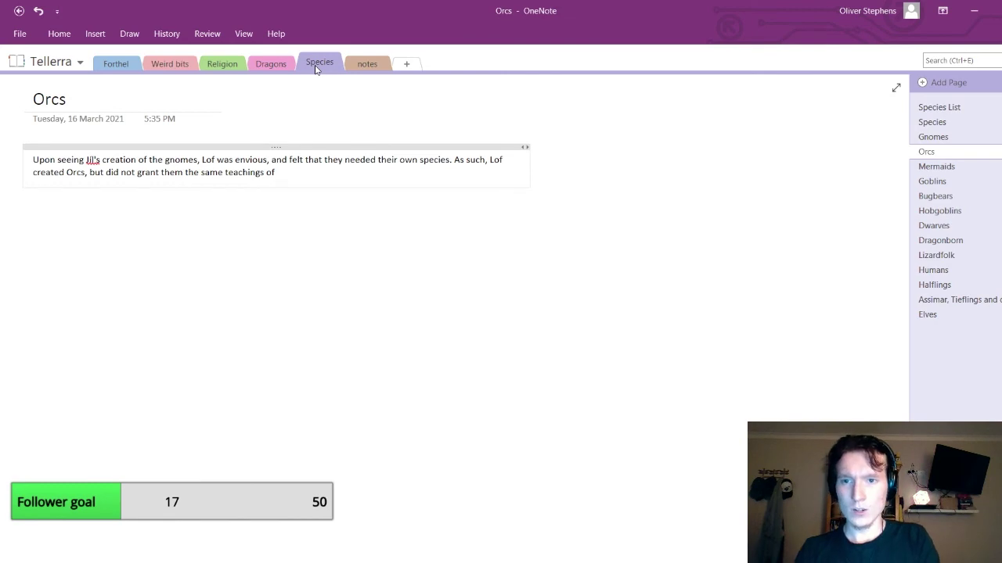
pyautogui.write('res')
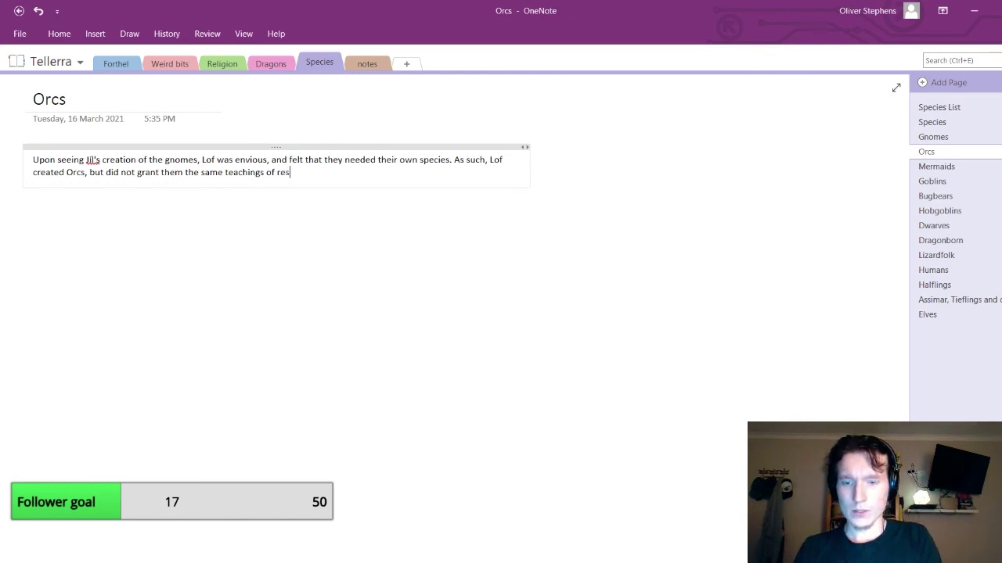
pyautogui.write('pect for na')
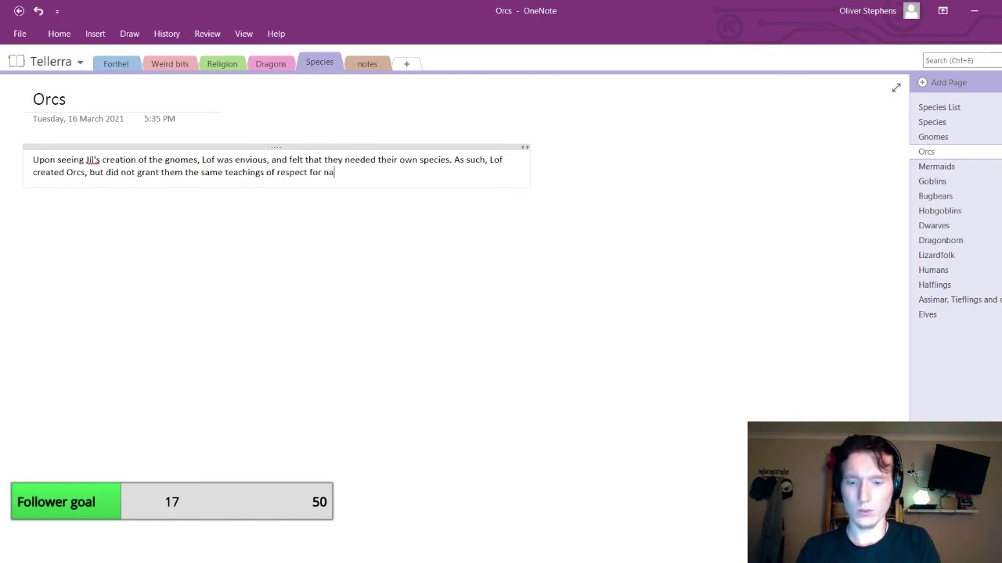
pyautogui.write('ture and whath')
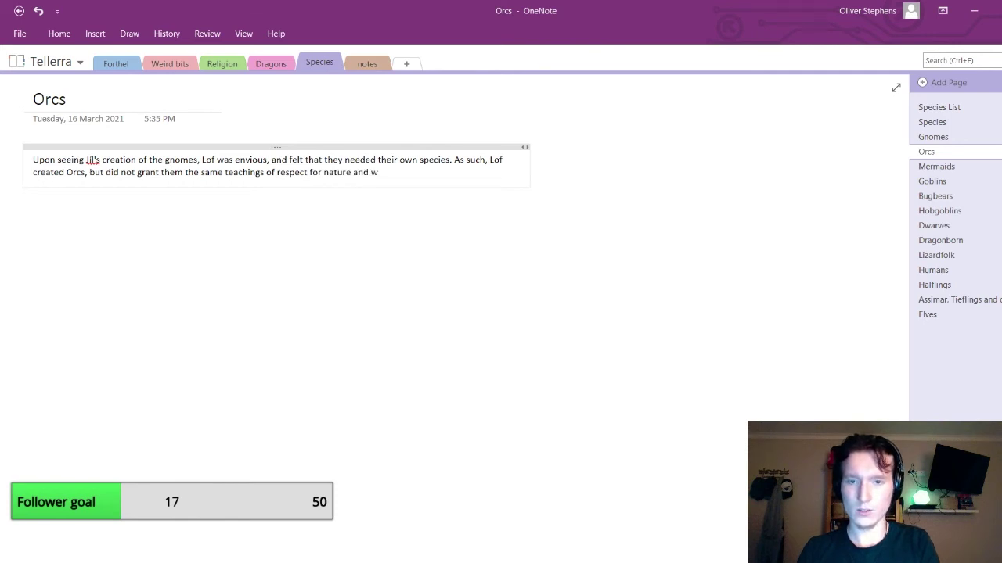
pyautogui.write('you')
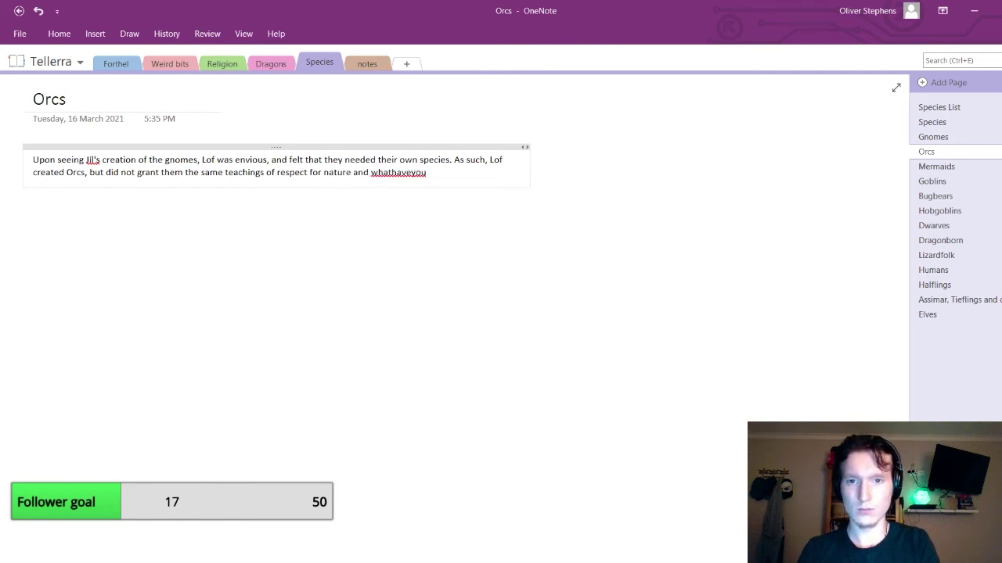
pyautogui.press('BackSpace')
pyautogui.press('BackSpace')
pyautogui.press('BackSpace')
pyautogui.press('BackSpace')
pyautogui.press('BackSpace')
pyautogui.press('BackSpace')
pyautogui.press('BackSpace')
pyautogui.write('-h')
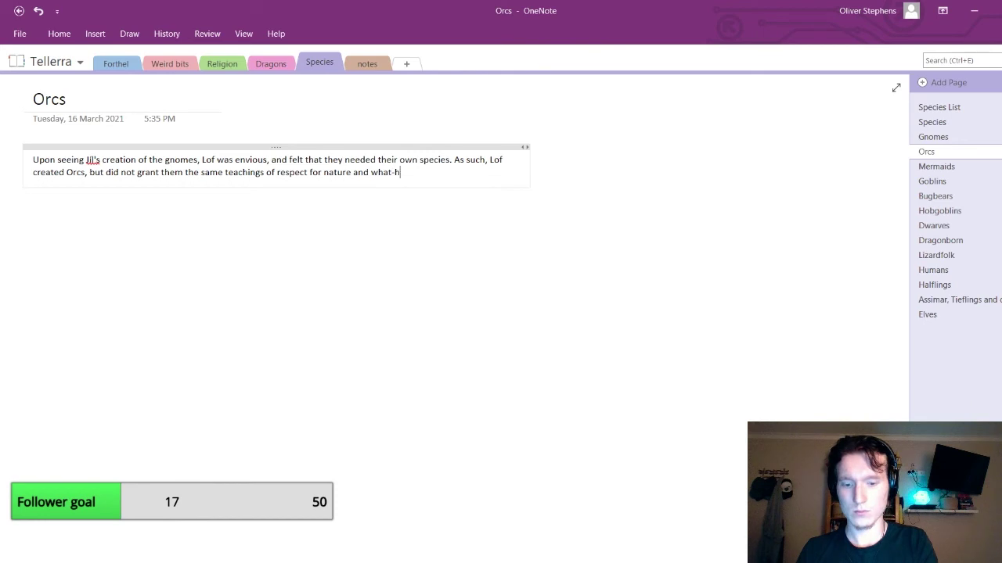
pyautogui.write('ave-you.')
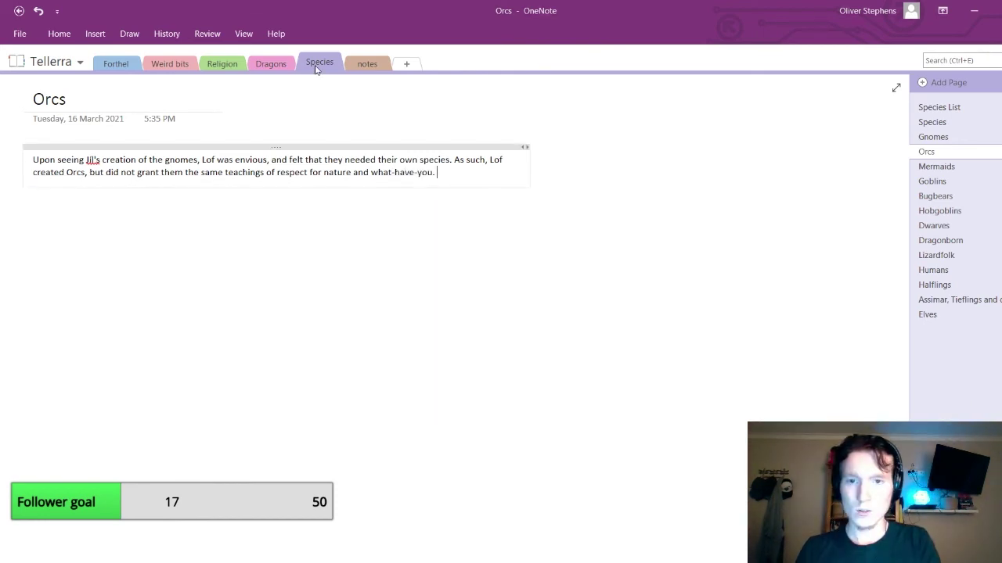
pyautogui.write(' Instead')
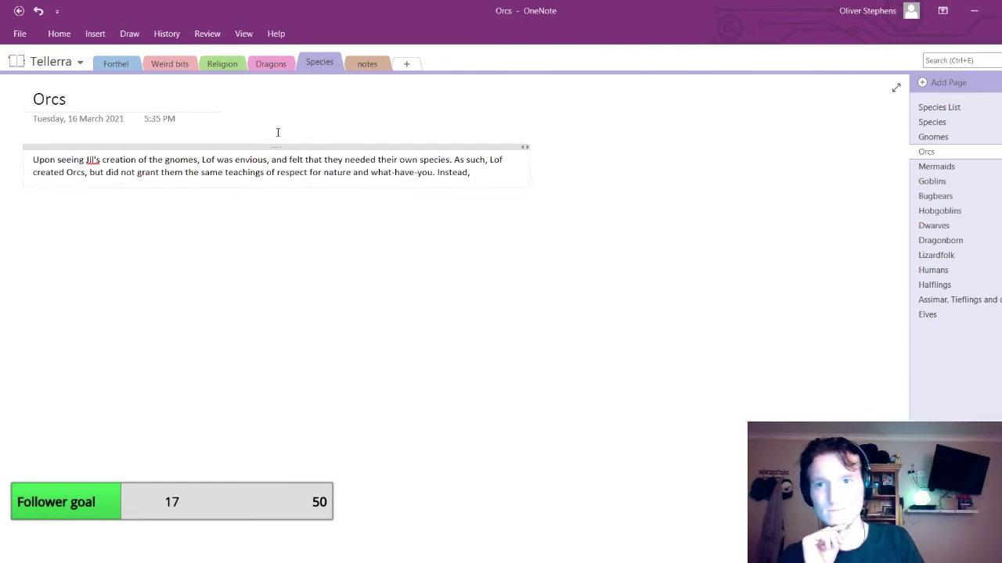
# Add that orcs were granted the power of fire to defend themselves, some using it to destroy
pyautogui.click(223, 69)
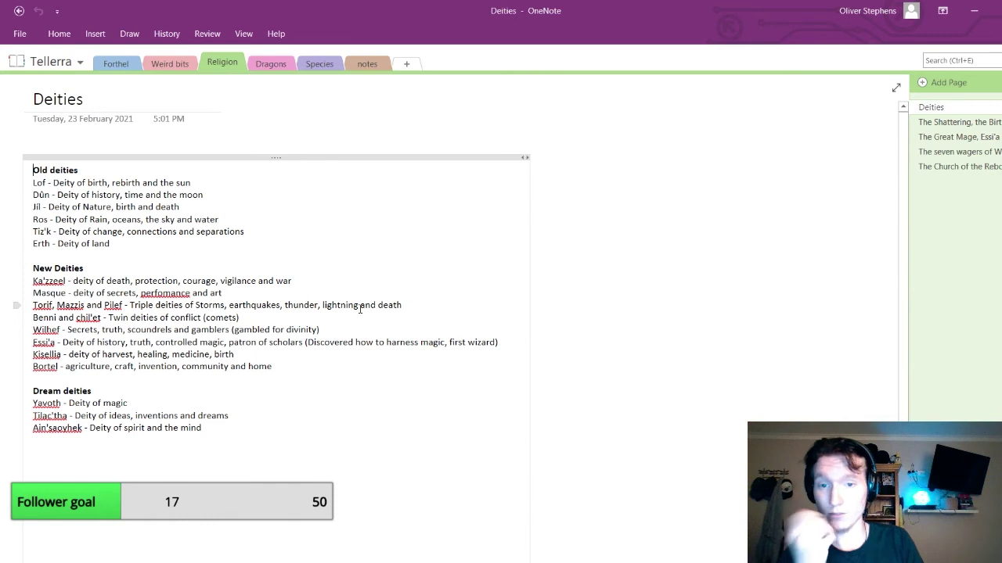
pyautogui.click(319, 63)
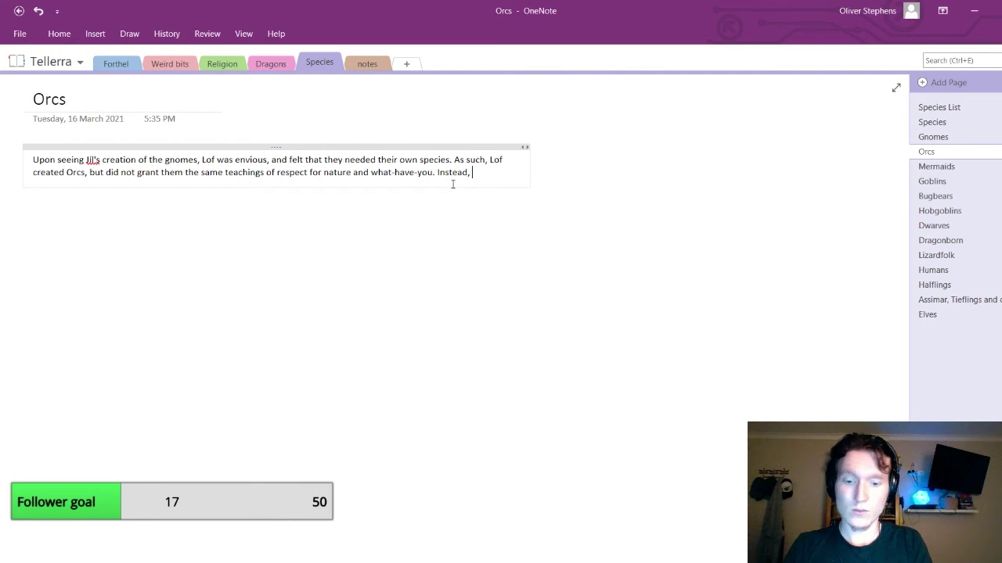
pyautogui.write('they were')
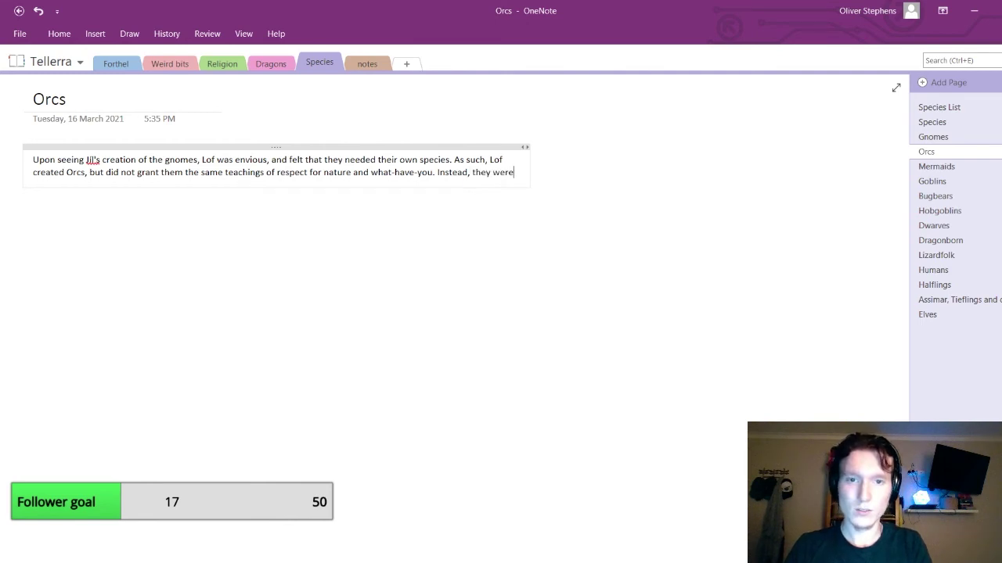
pyautogui.write(' franted the')
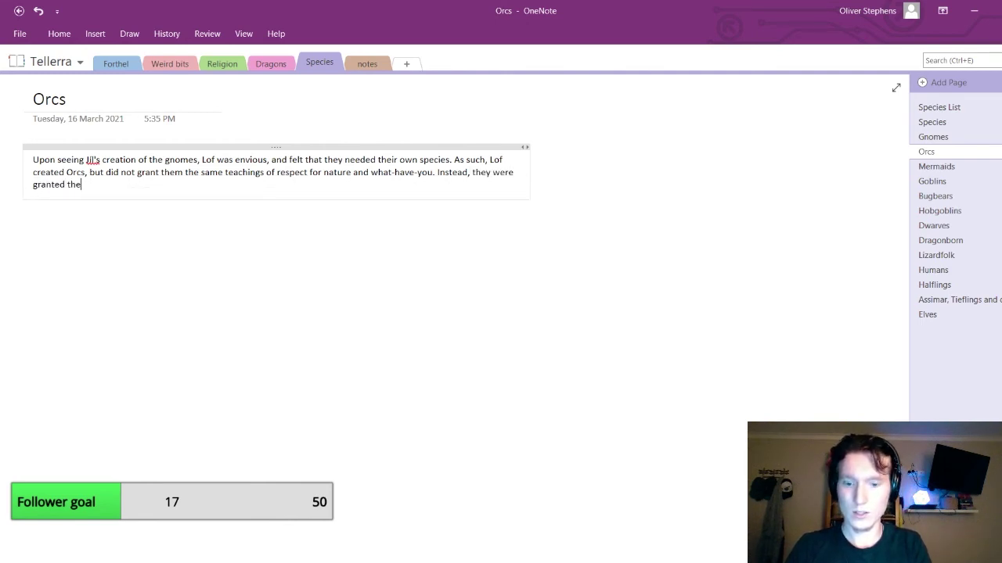
pyautogui.write(' power of fire')
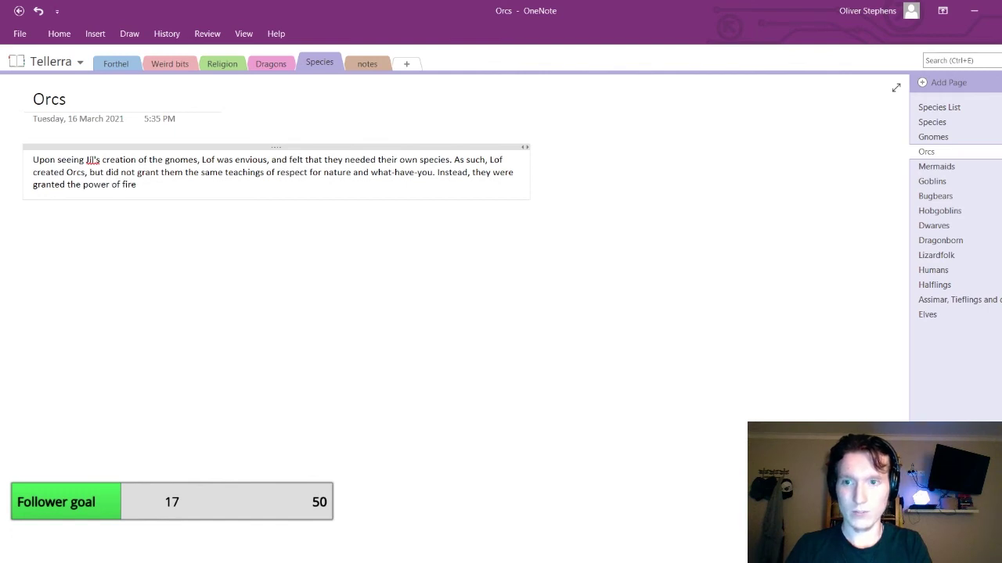
pyautogui.write(' to defend the')
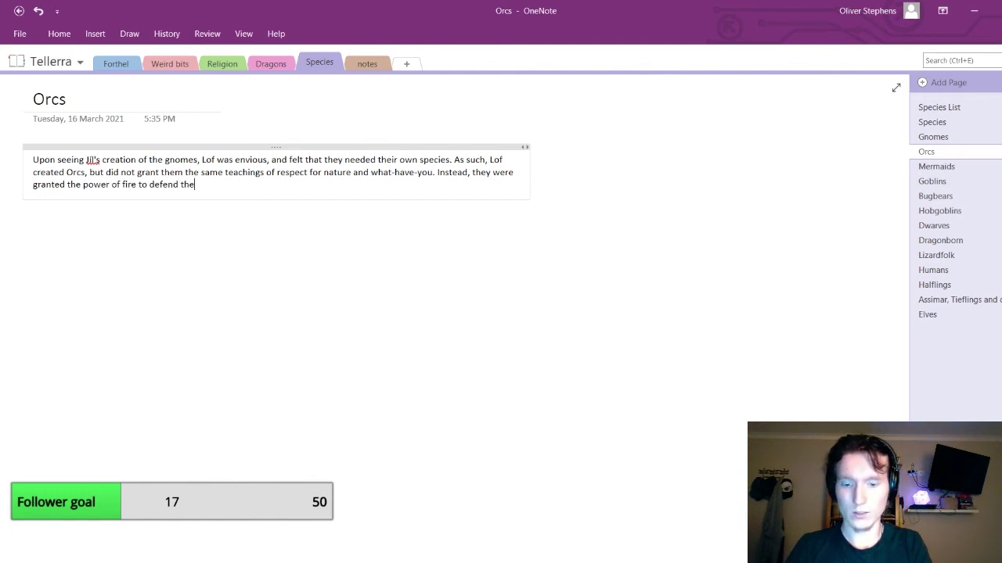
pyautogui.write('mselves.')
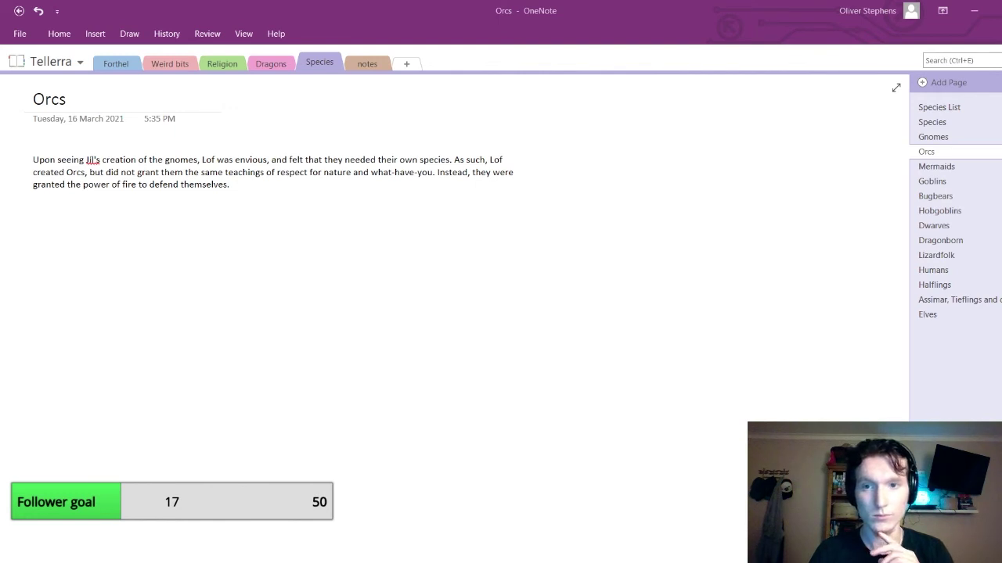
pyautogui.click(227, 65)
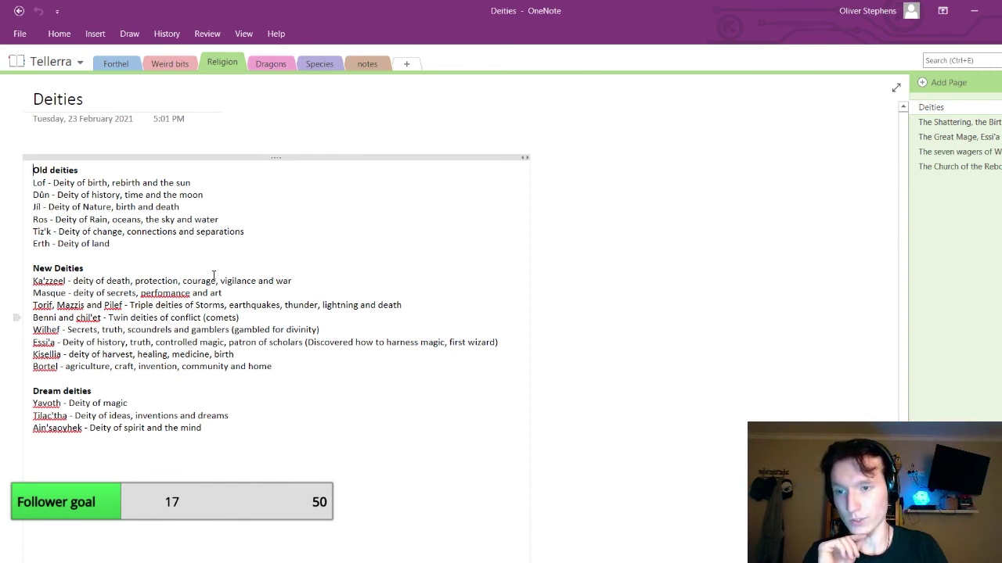
pyautogui.click(319, 64)
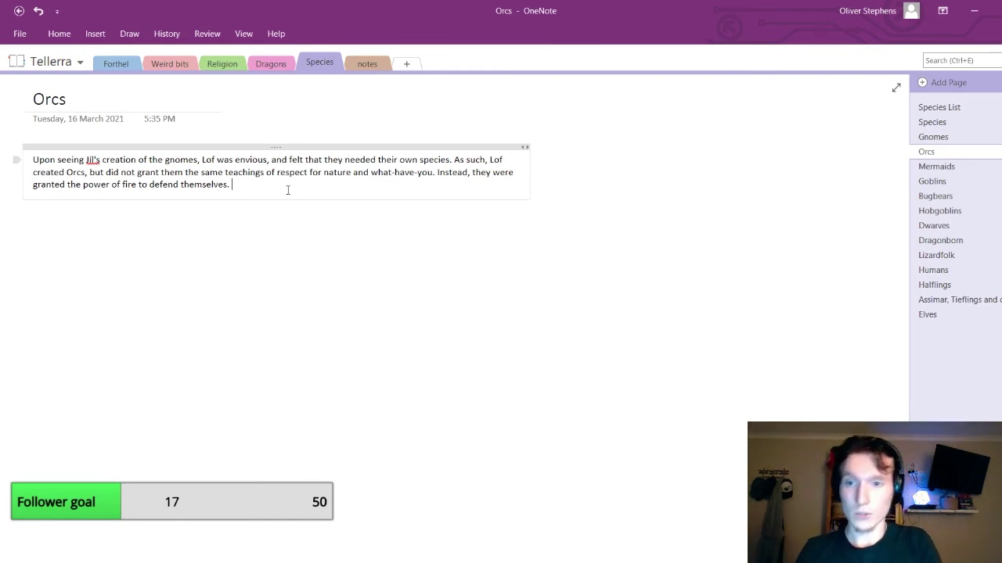
pyautogui.write('Some orcs')
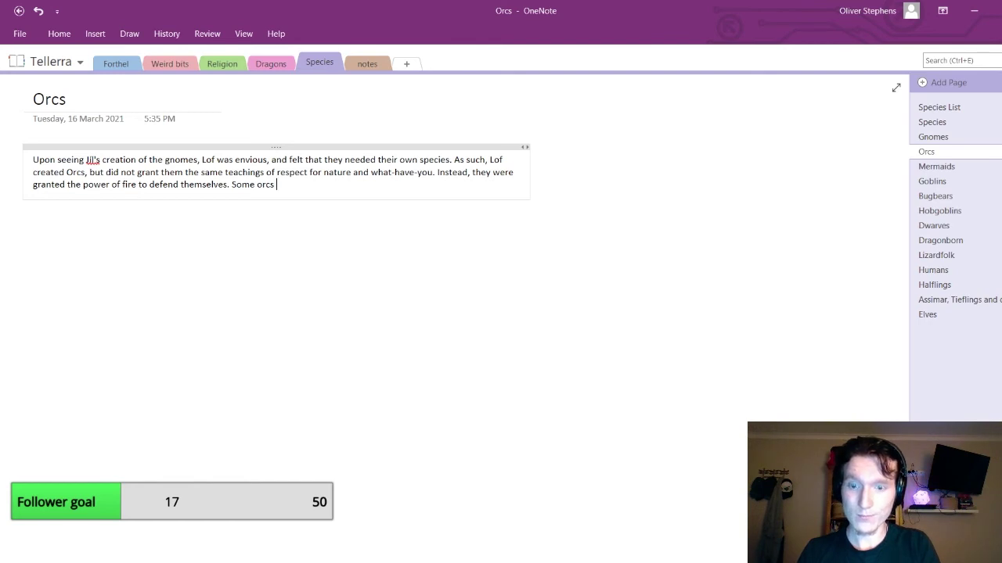
pyautogui.write(' used this fi')
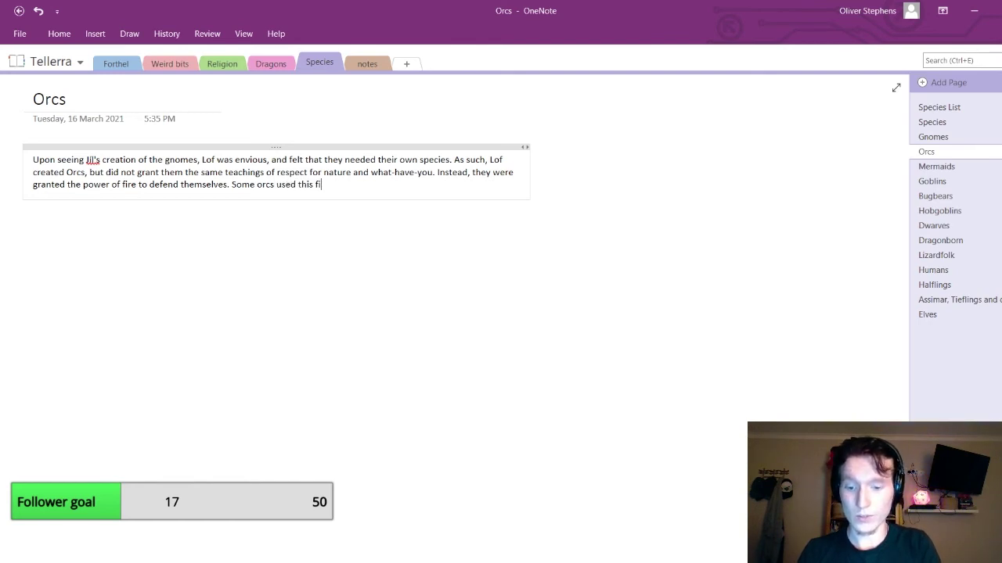
pyautogui.write('re to destroy')
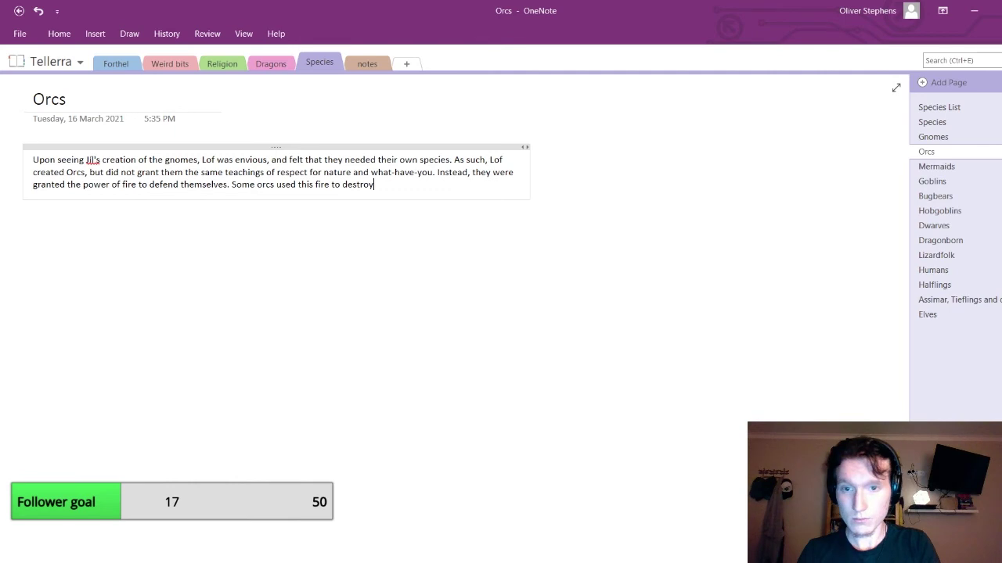
pyautogui.write(', some orcs')
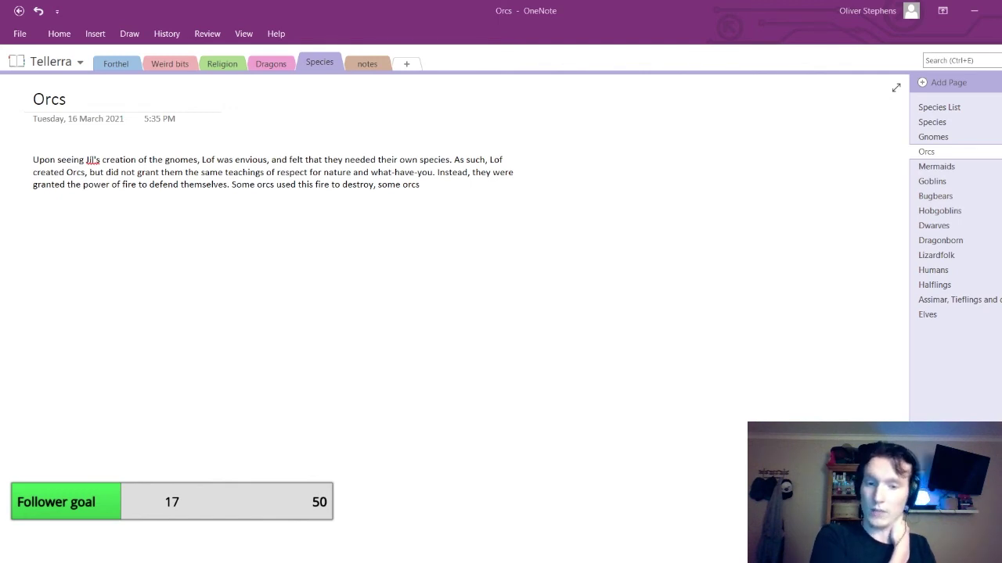
# End with some orcs viewing this fire as passion and drive, tidying the trailing punctuation
pyautogui.click(420, 185)
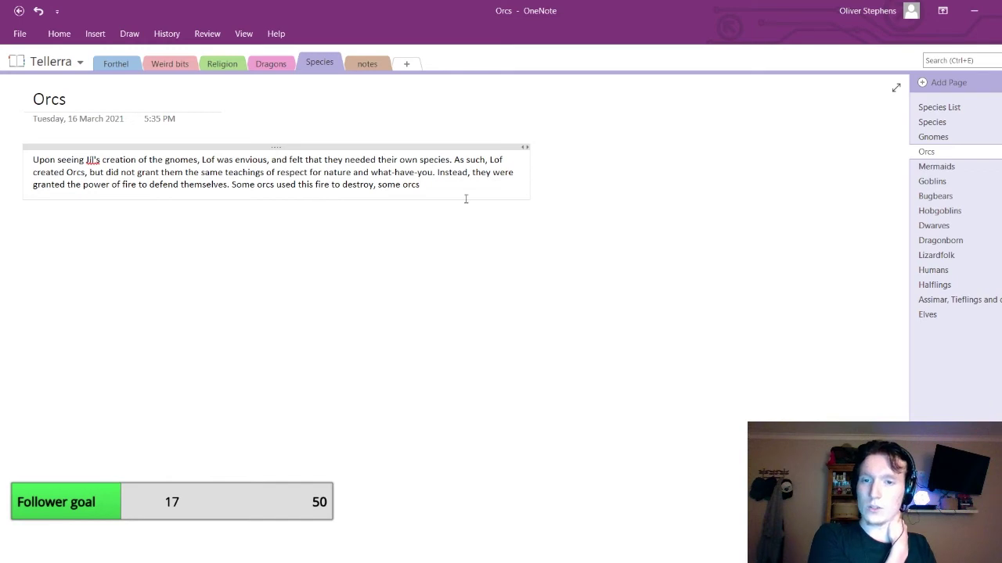
pyautogui.hotkey('alt', 'Tab')
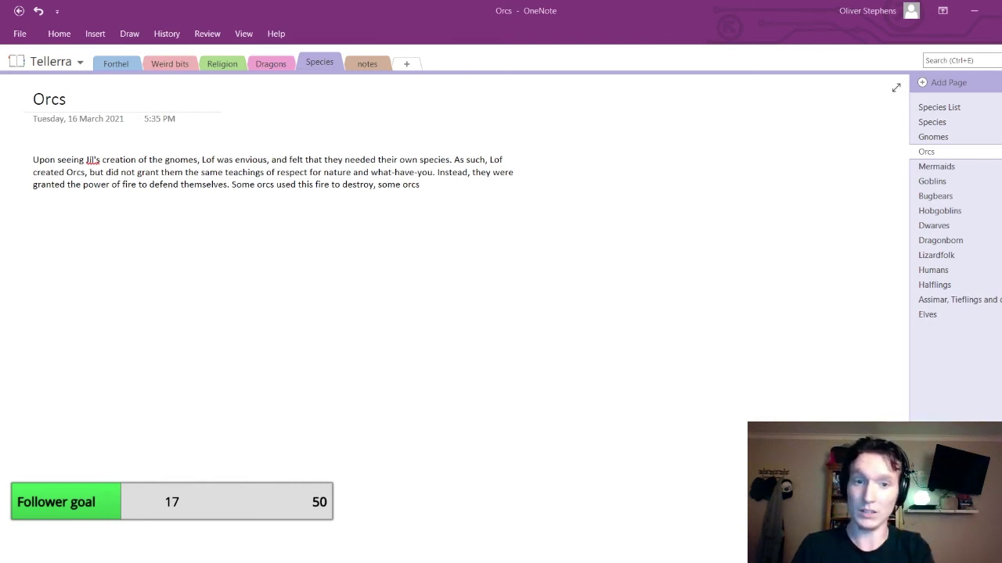
pyautogui.hotkey('alt', 'Tab')
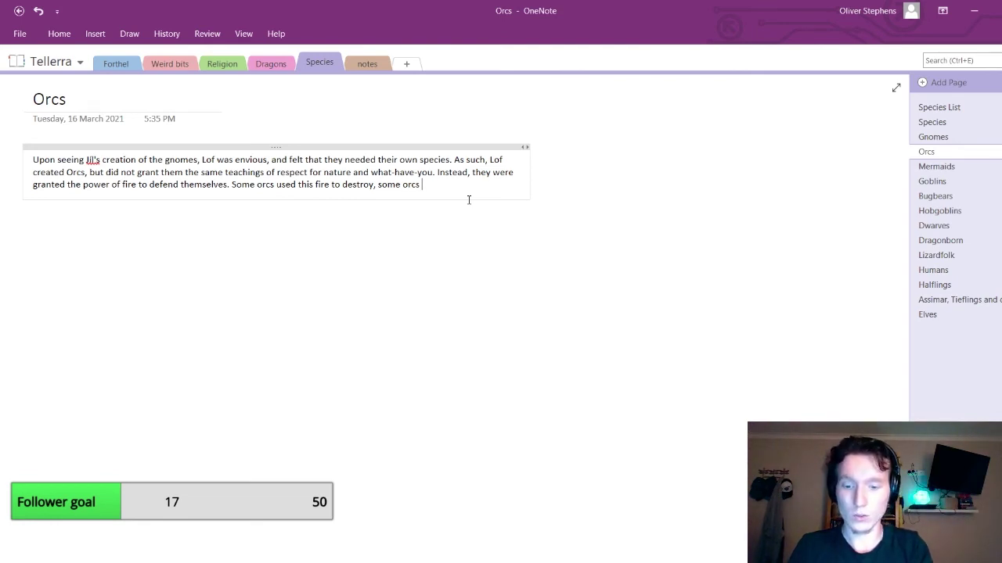
pyautogui.write('viewed thi')
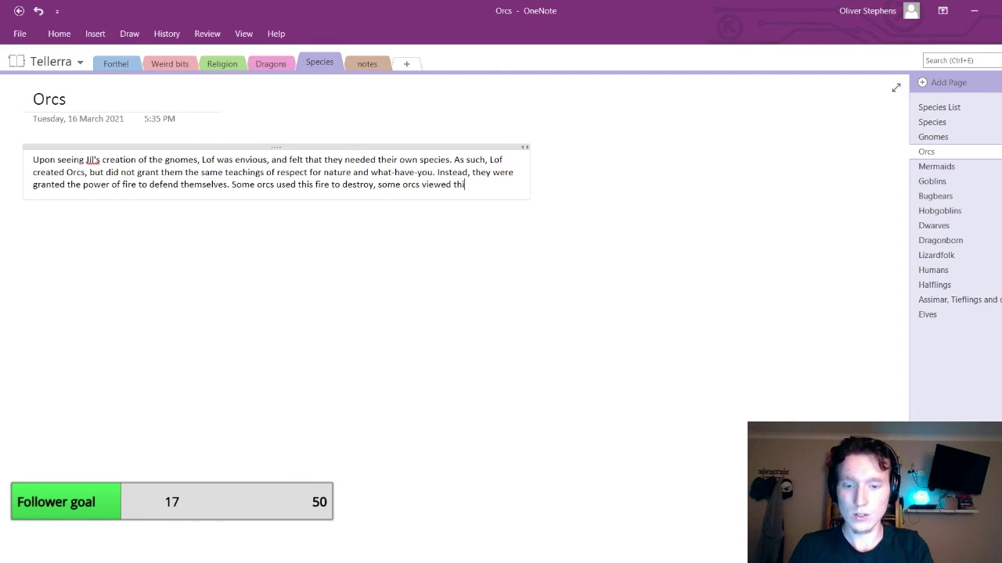
pyautogui.write('s fire as')
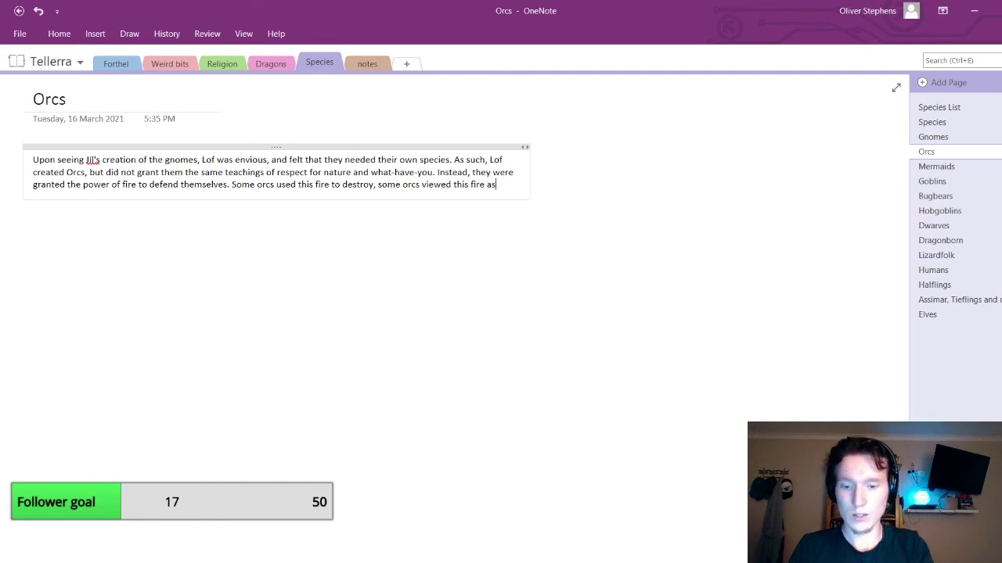
pyautogui.write(' passion and ')
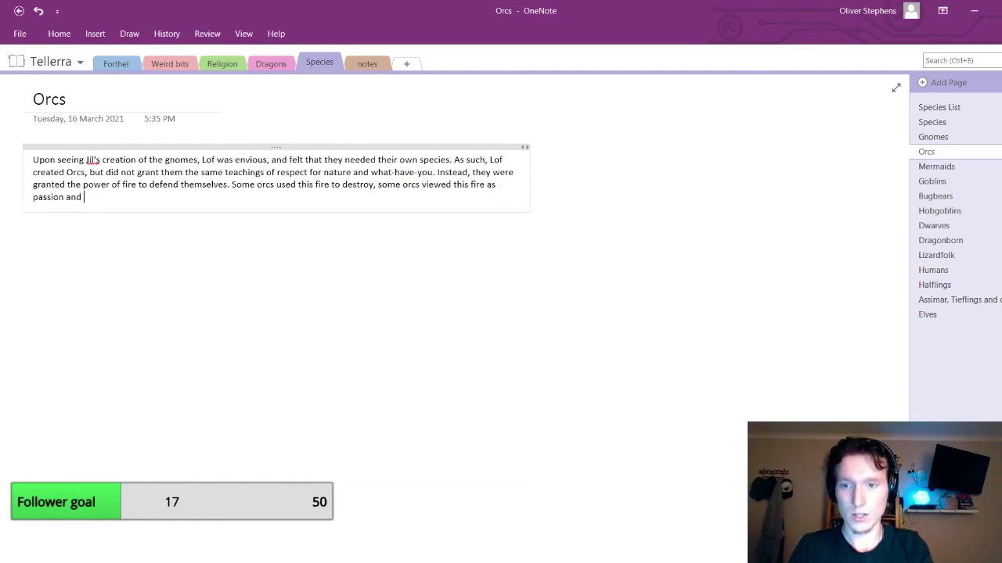
pyautogui.write('drive')
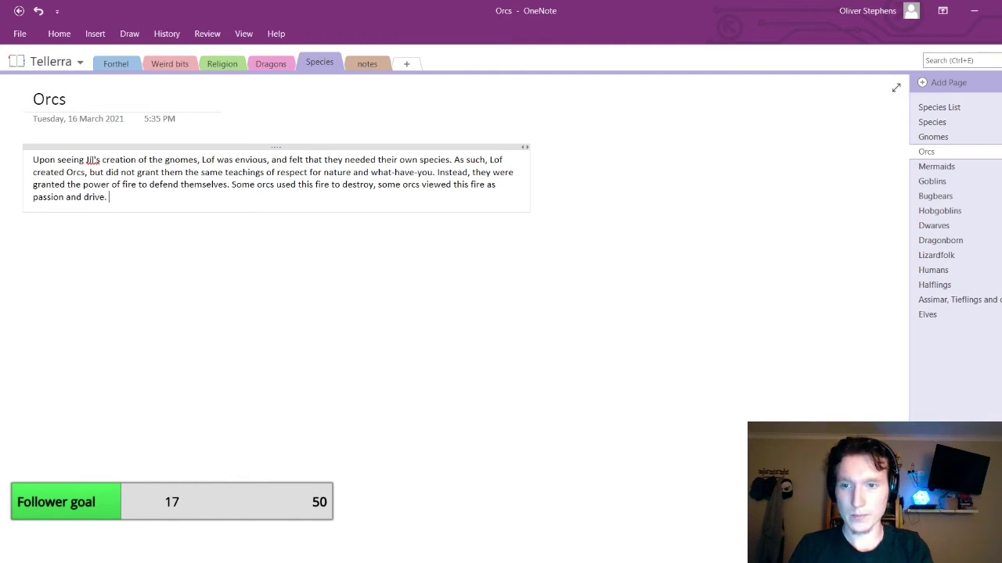
pyautogui.write('.')
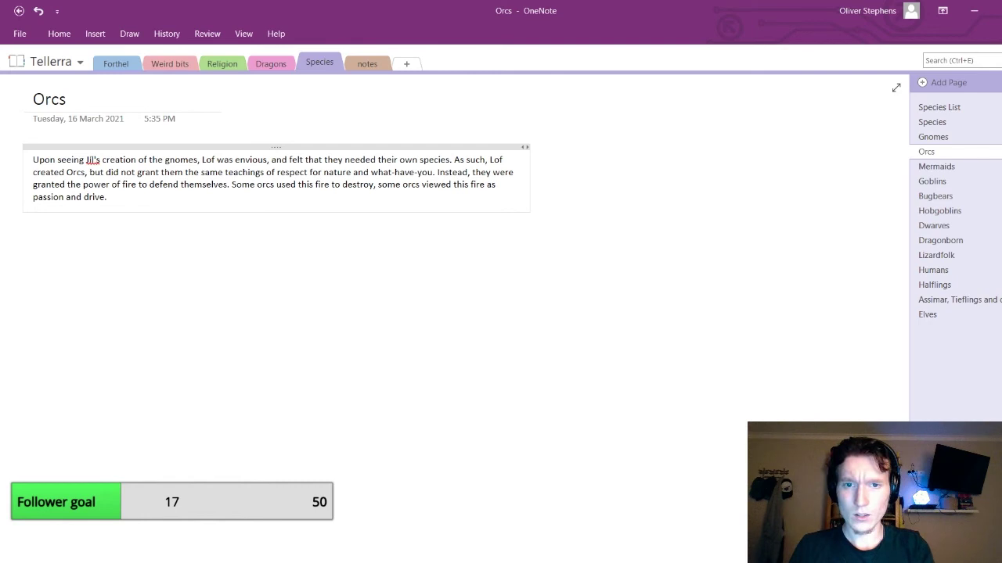
pyautogui.press('BackSpace')
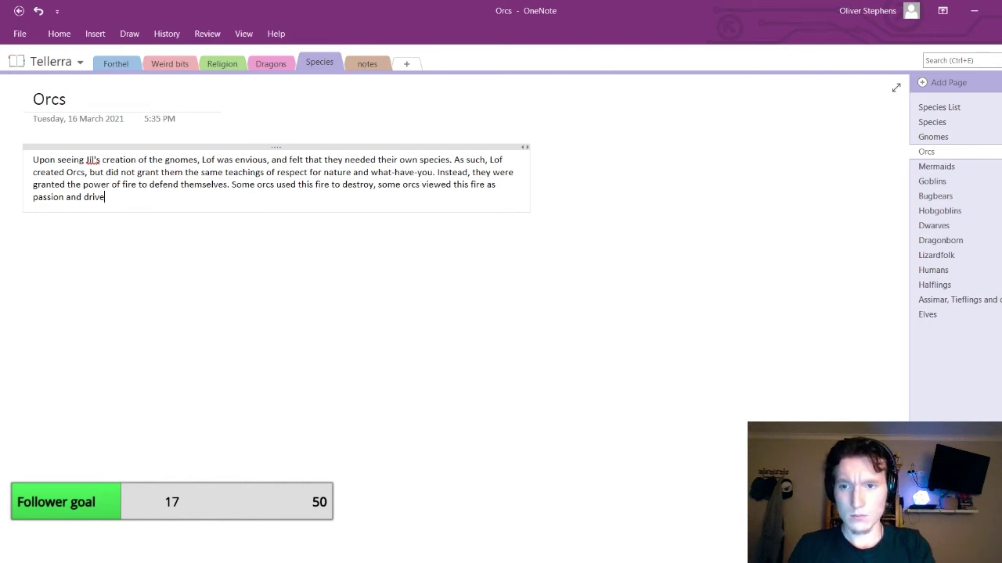
pyautogui.write('. M')
pyautogui.press('BackSpace')
pyautogui.press('BackSpace')
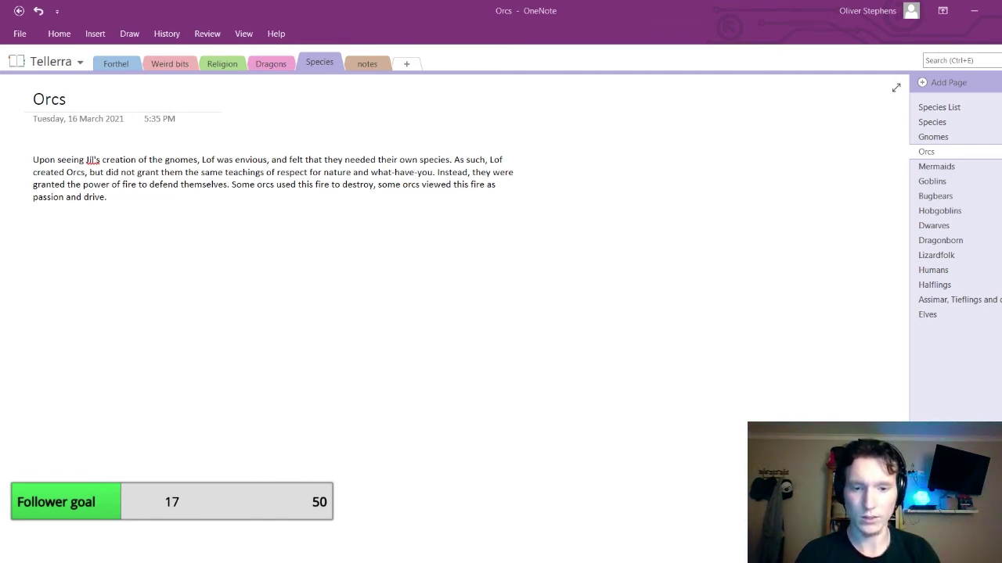
pyautogui.click(108, 197)
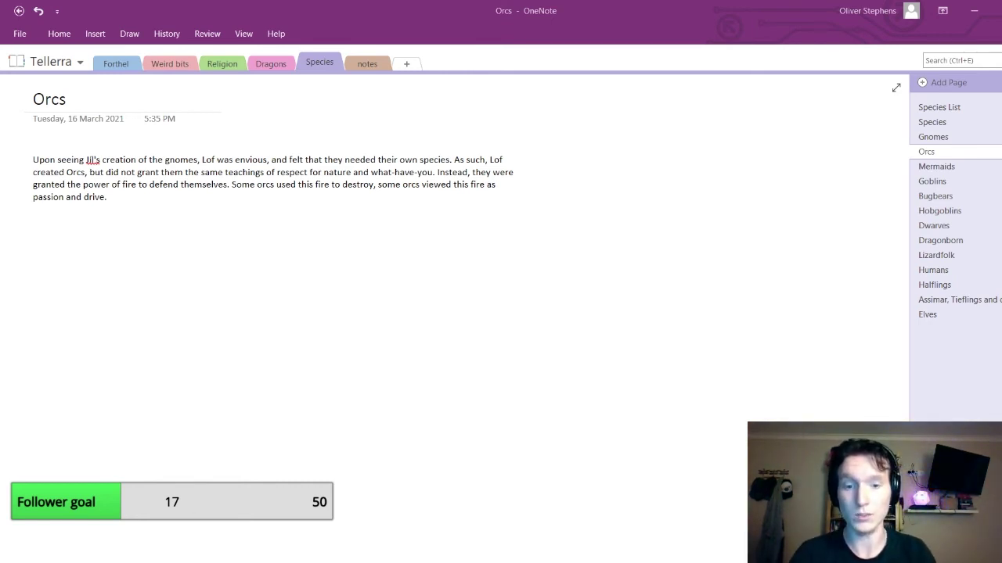
pyautogui.click(394, 172)
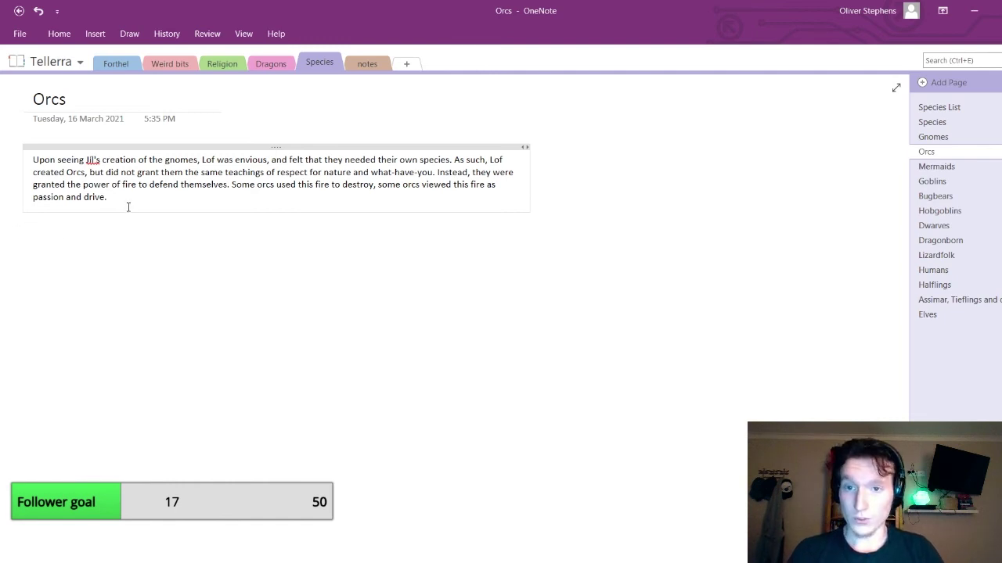
pyautogui.click(942, 138)
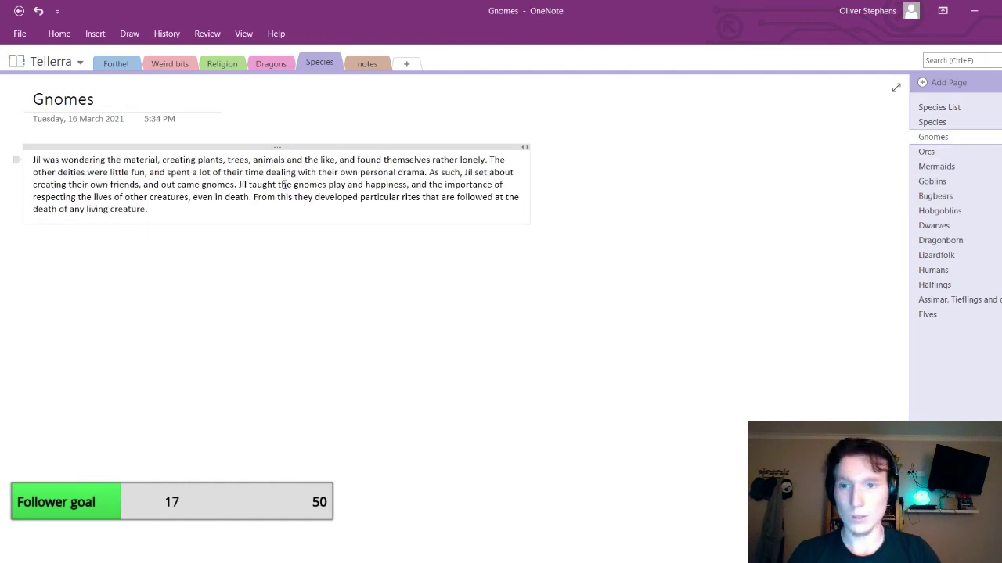
pyautogui.click(980, 154)
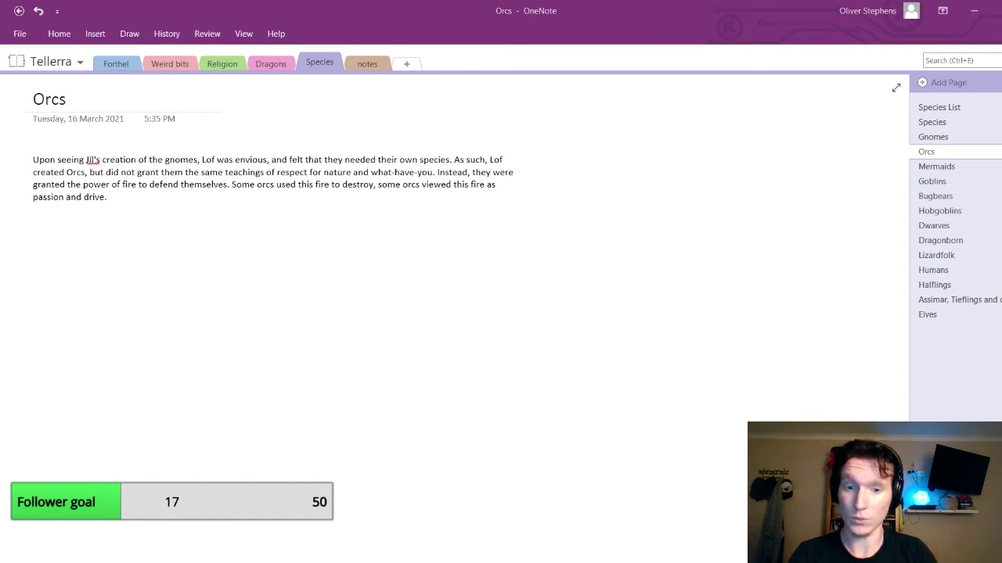
pyautogui.click(125, 197)
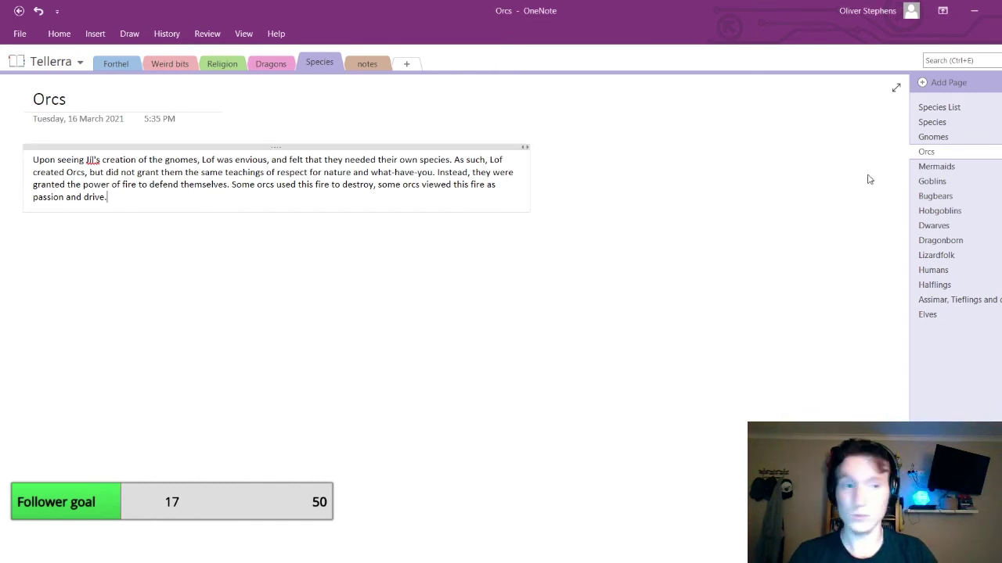
# Open the Mermaids page and compare it against the Species table
pyautogui.click(933, 168)
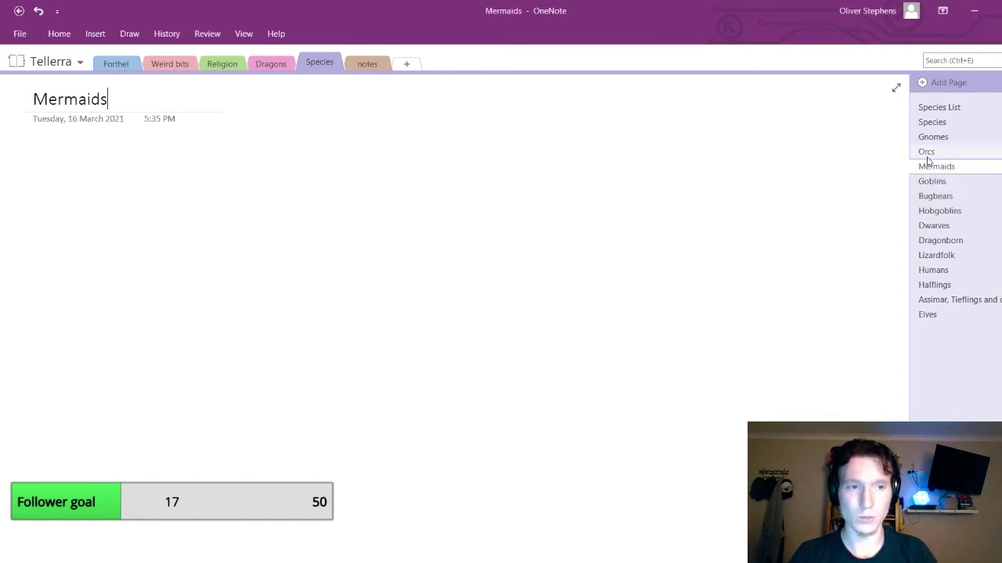
pyautogui.click(928, 153)
pyautogui.click(933, 123)
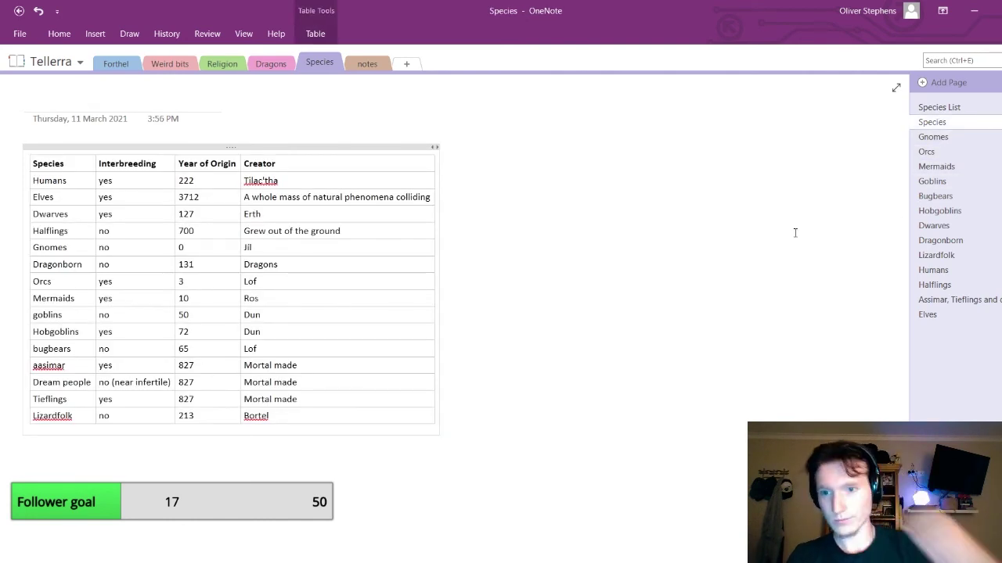
pyautogui.click(939, 166)
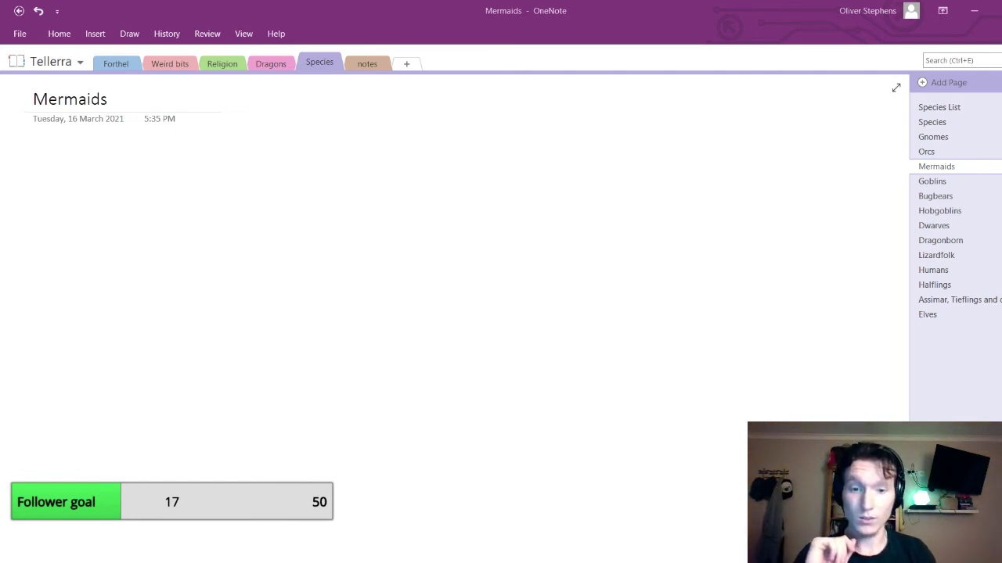
pyautogui.click(76, 149)
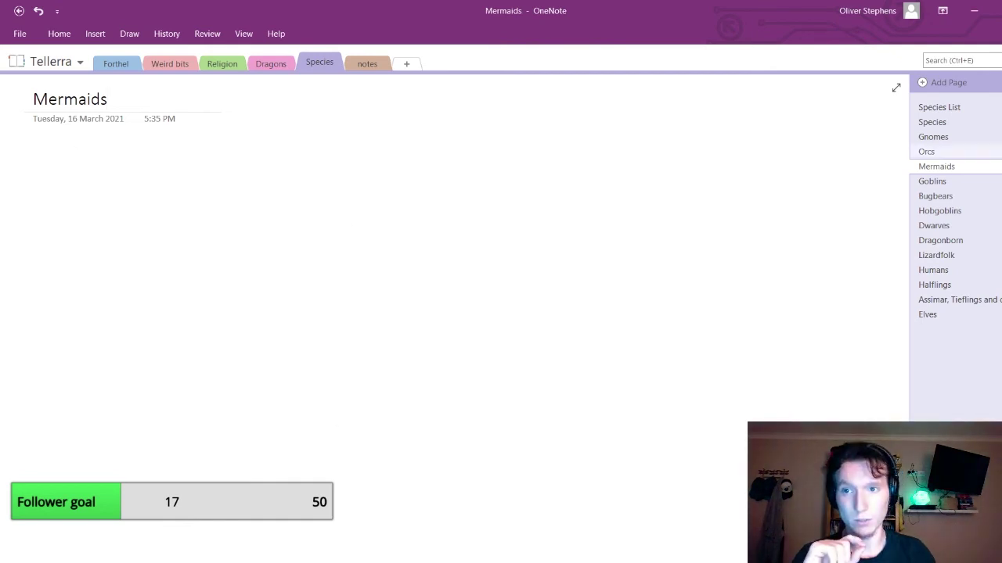
# Revisit the Orcs page, Species table and Religion Deities page, then settle on Mermaids
pyautogui.click(935, 136)
pyautogui.click(935, 152)
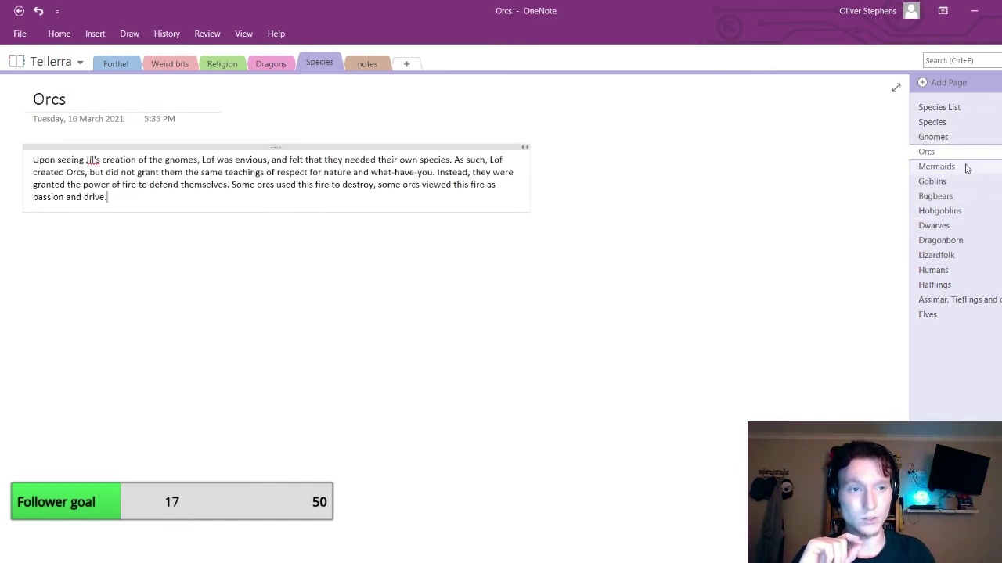
pyautogui.click(931, 123)
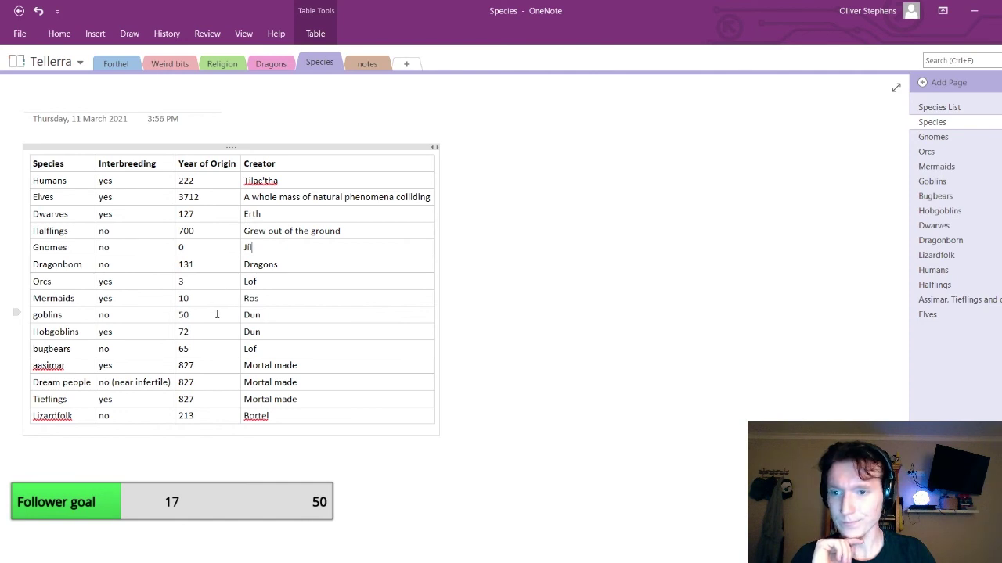
pyautogui.click(936, 166)
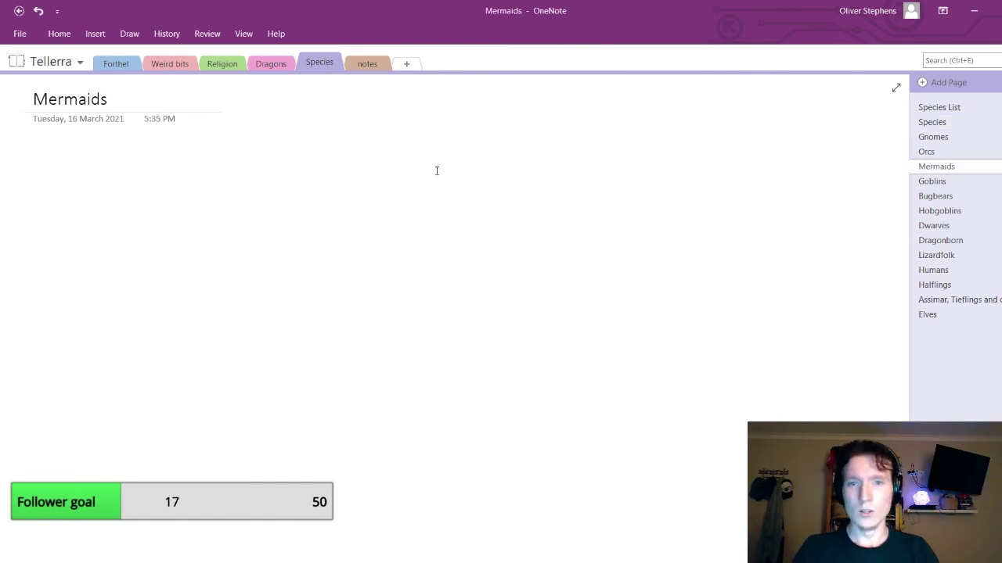
pyautogui.click(970, 125)
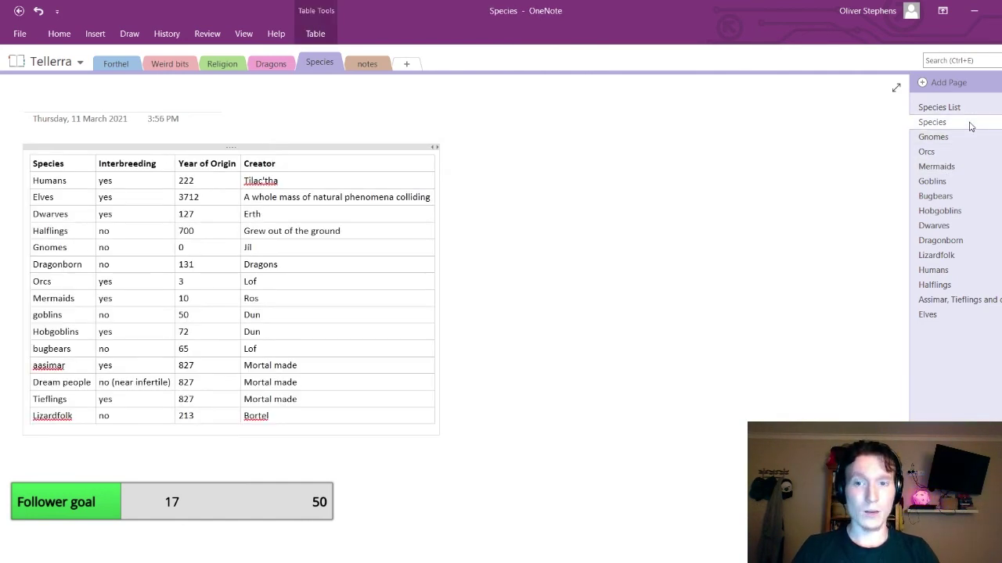
pyautogui.click(204, 66)
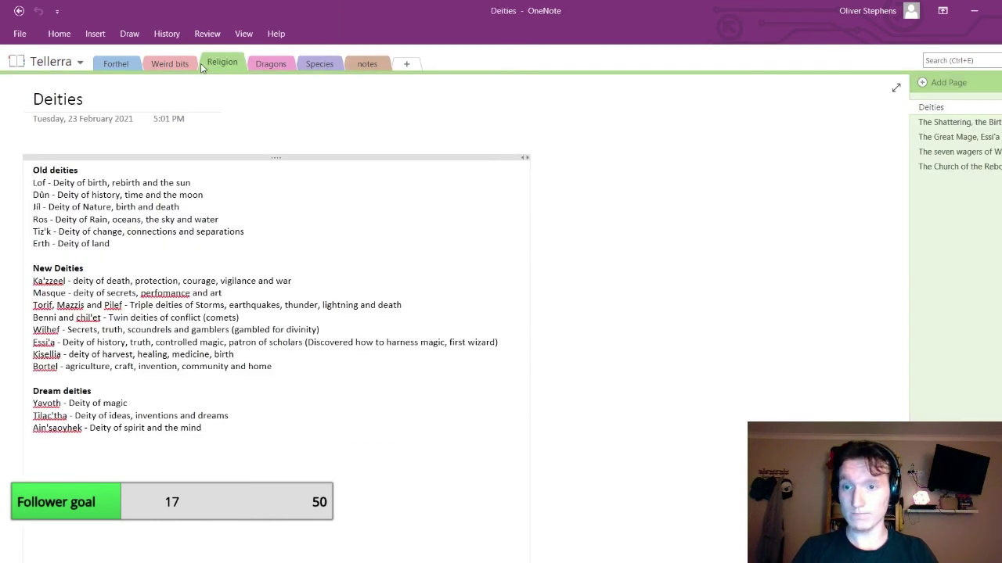
pyautogui.click(335, 67)
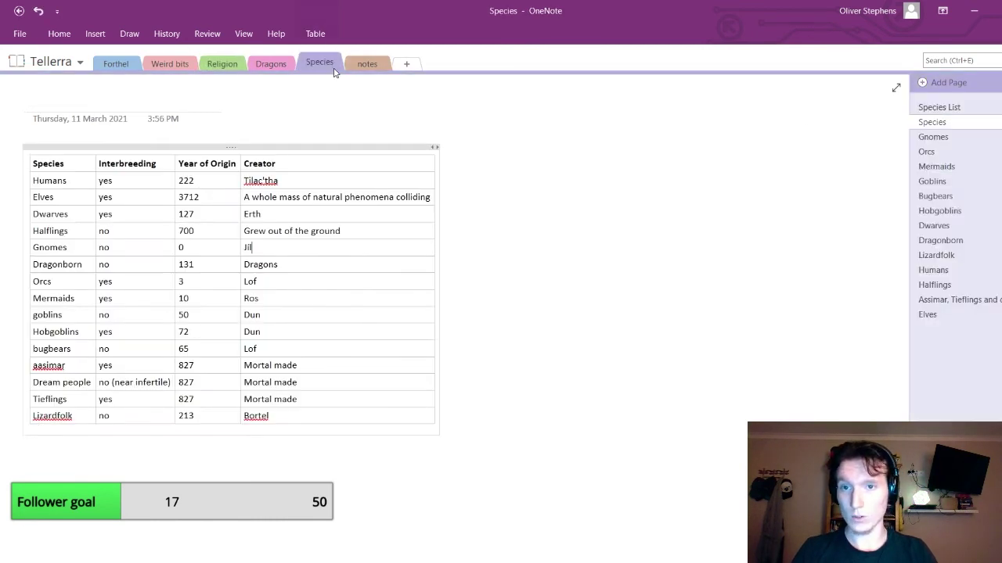
pyautogui.click(947, 168)
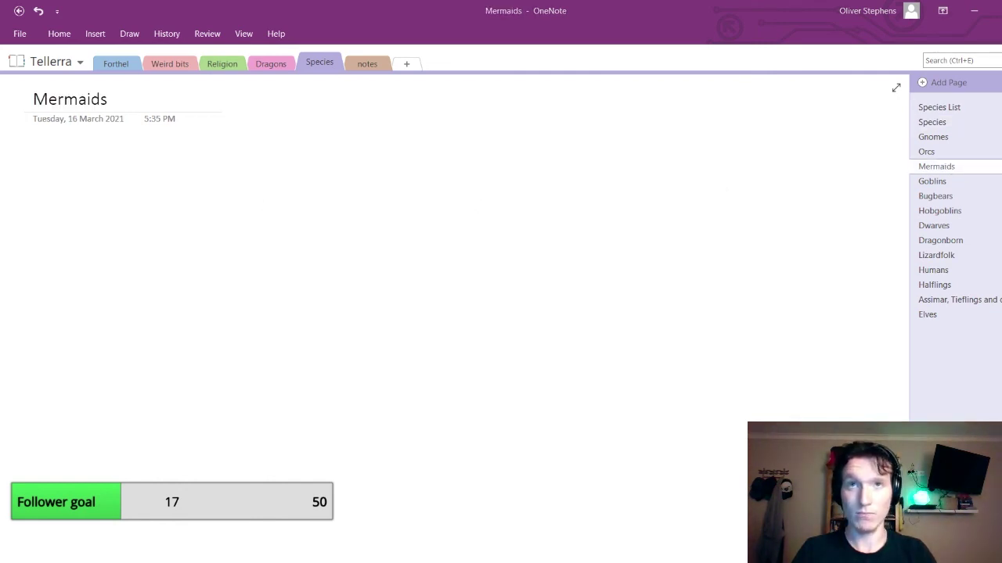
# Start the Mermaids paragraph: Ros saw the Orcs and Gnomes and wanted their own friends
pyautogui.press('Return')
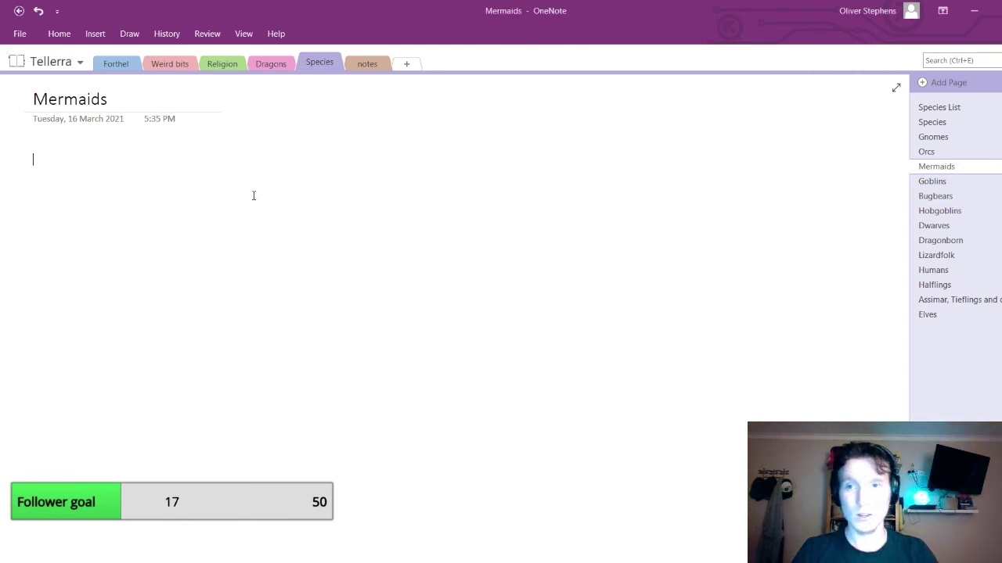
pyautogui.write('Ros sa')
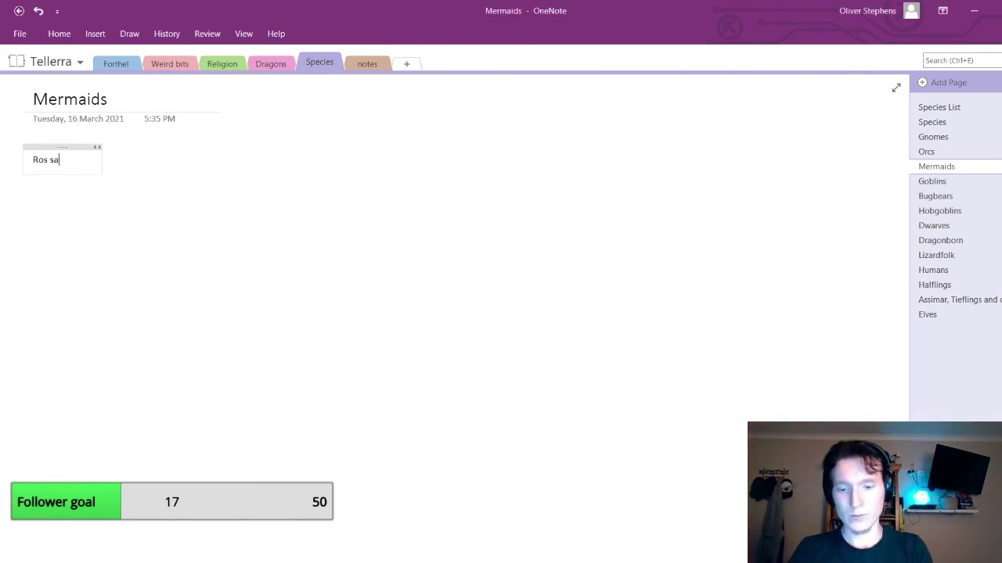
pyautogui.write('w the c')
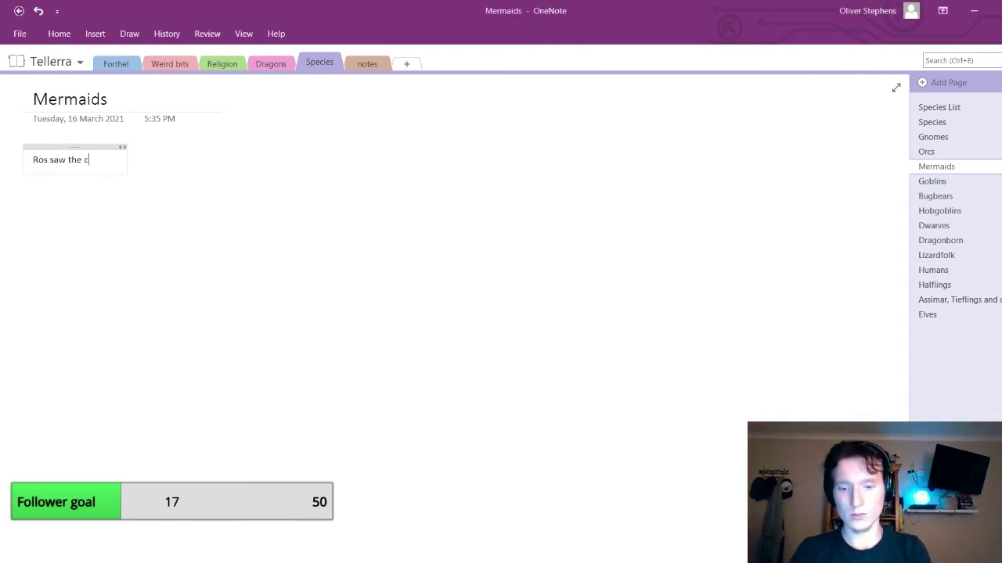
pyautogui.write('reatures')
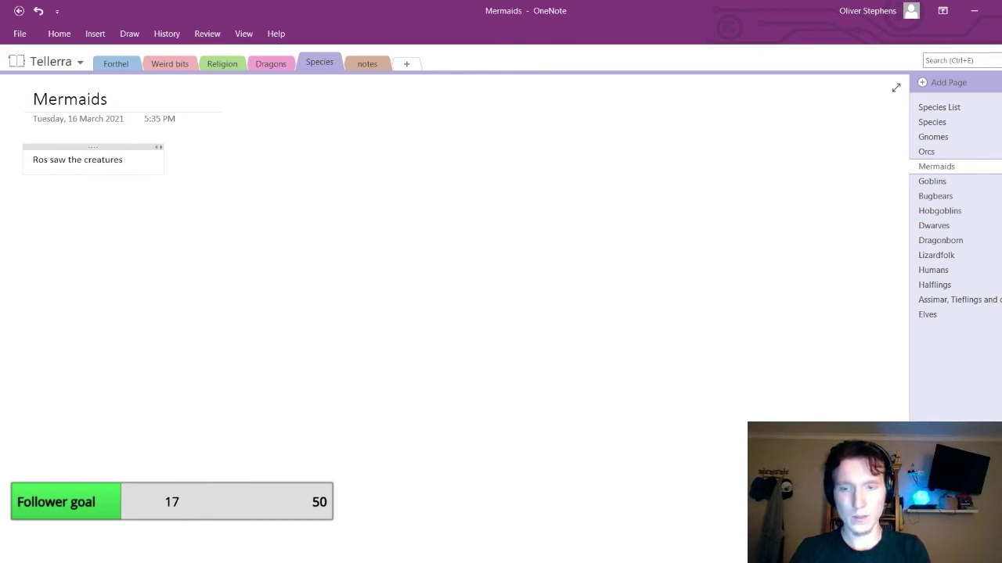
pyautogui.press('BackSpace')
pyautogui.press('BackSpace')
pyautogui.press('BackSpace')
pyautogui.press('BackSpace')
pyautogui.press('BackSpace')
pyautogui.press('BackSpace')
pyautogui.press('BackSpace')
pyautogui.press('BackSpace')
pyautogui.press('BackSpace')
pyautogui.press('BackSpace')
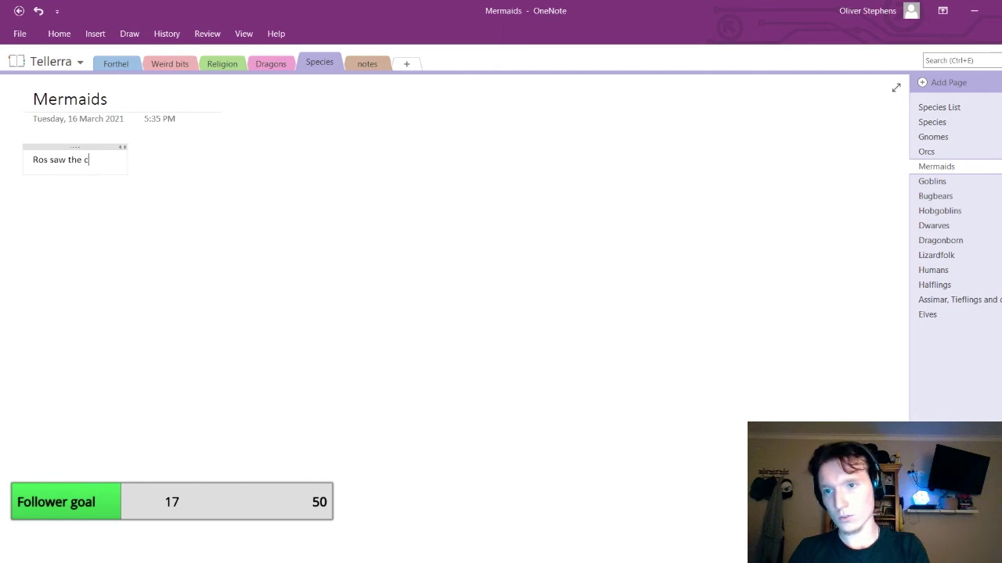
pyautogui.write('Orcs a')
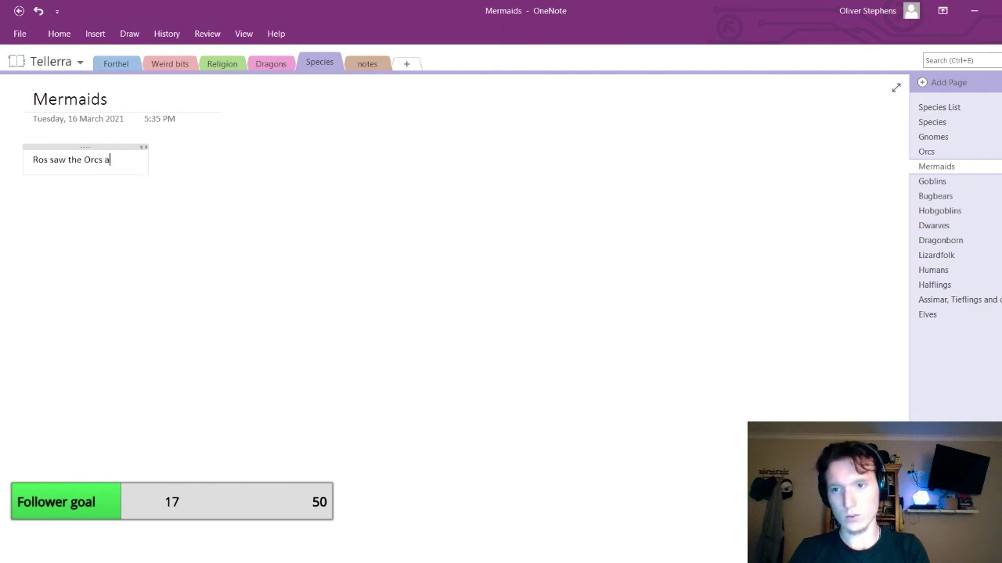
pyautogui.write('nd Gnomes')
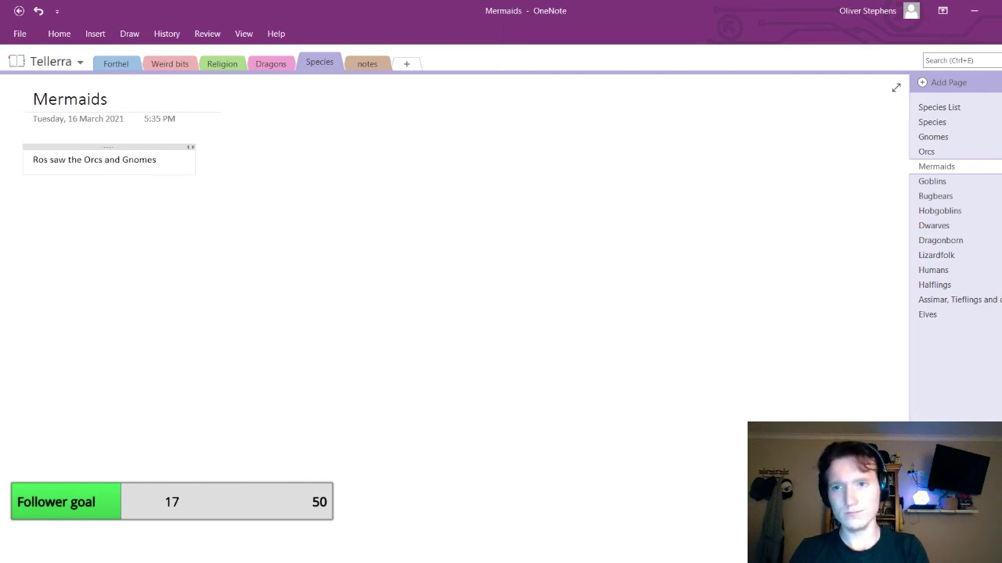
pyautogui.write(' and from there')
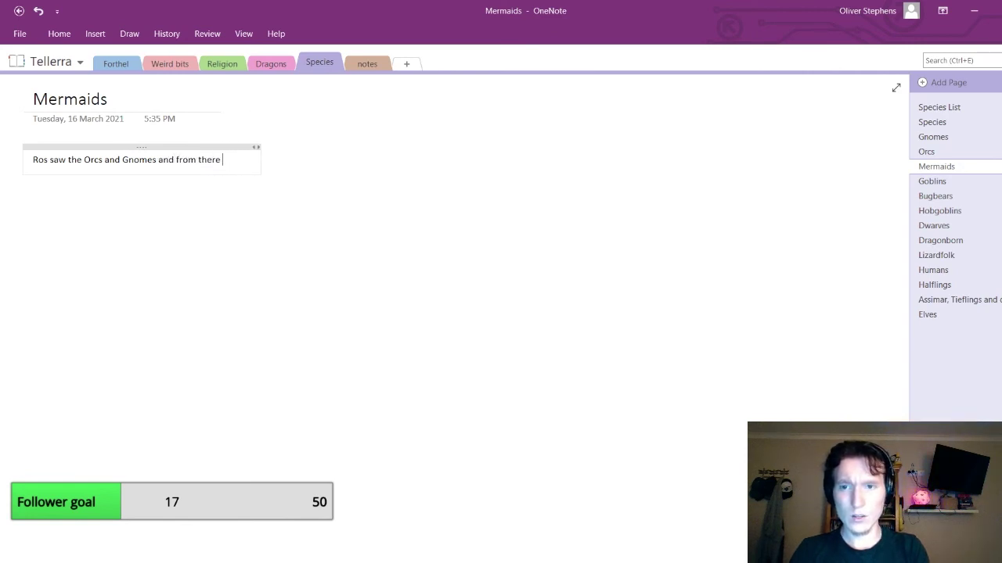
pyautogui.write(' decided')
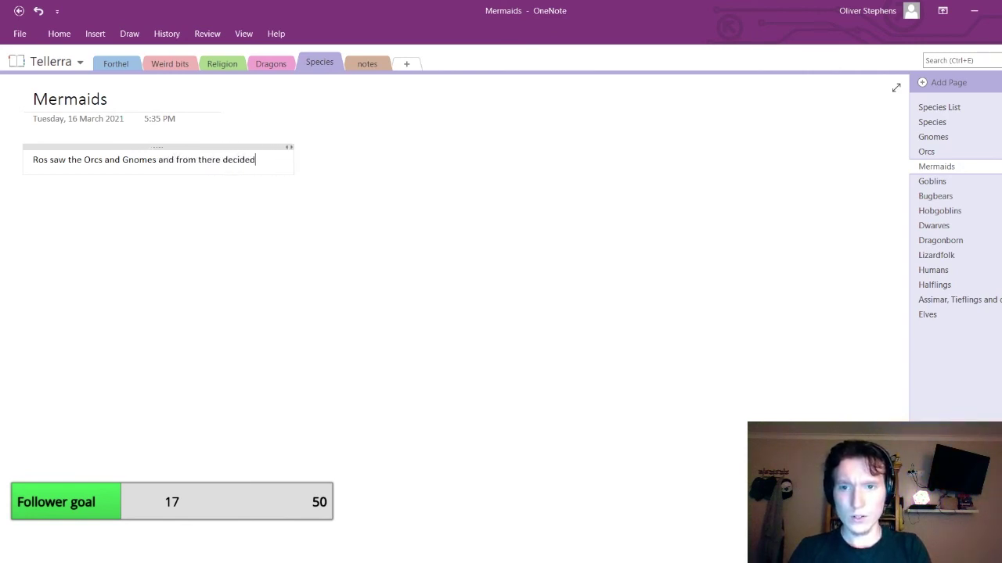
pyautogui.write(' they wanted')
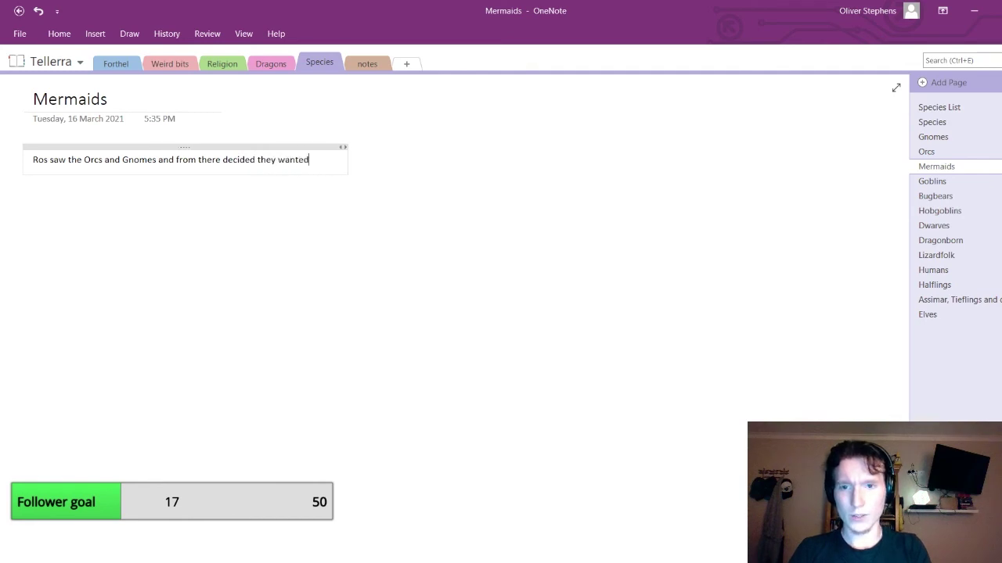
pyautogui.write(' their own friends')
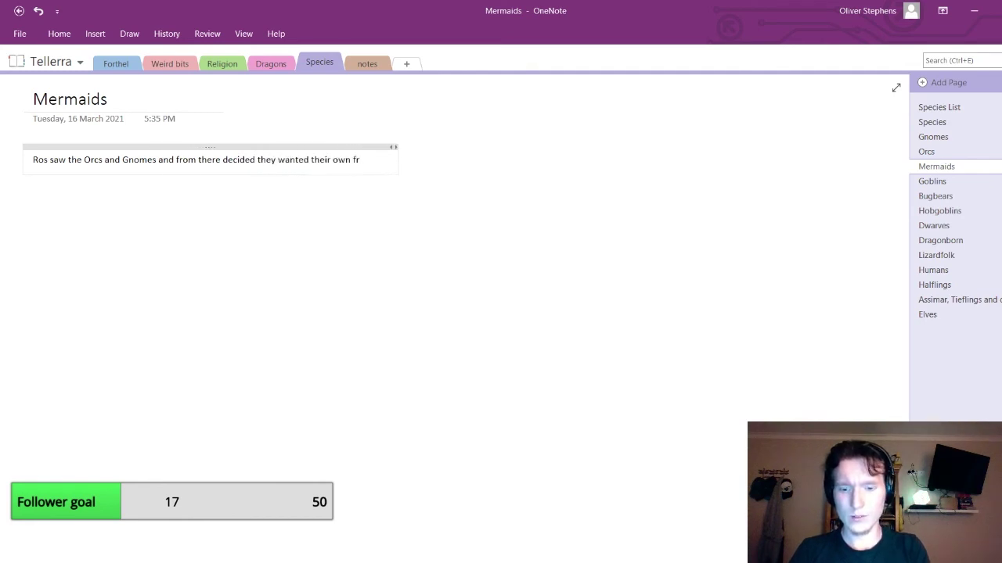
# Reread the Gnomes and Orcs origin stories for reference, then return to Mermaids
pyautogui.click(934, 137)
pyautogui.click(942, 154)
pyautogui.click(944, 164)
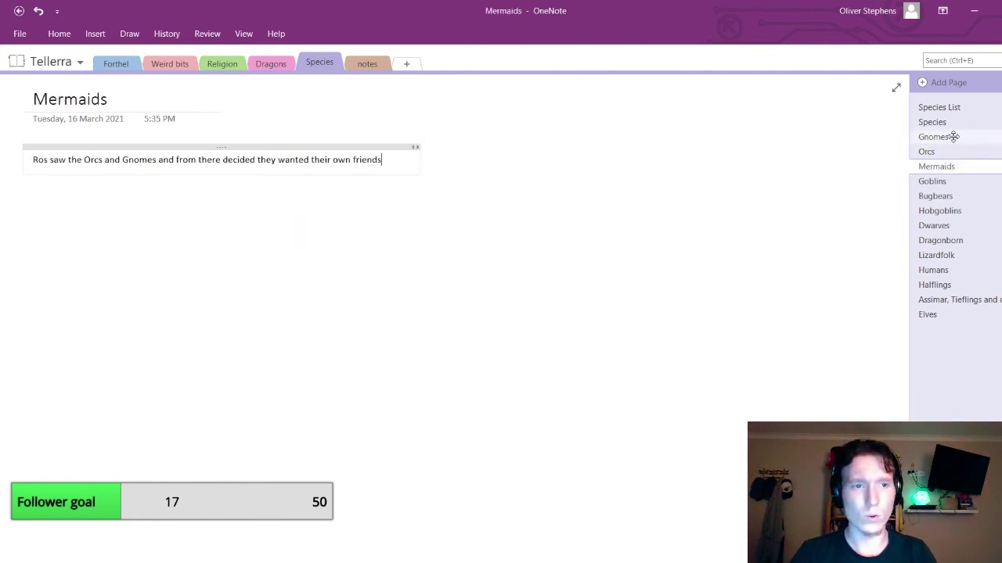
pyautogui.click(952, 138)
pyautogui.click(950, 155)
pyautogui.click(946, 139)
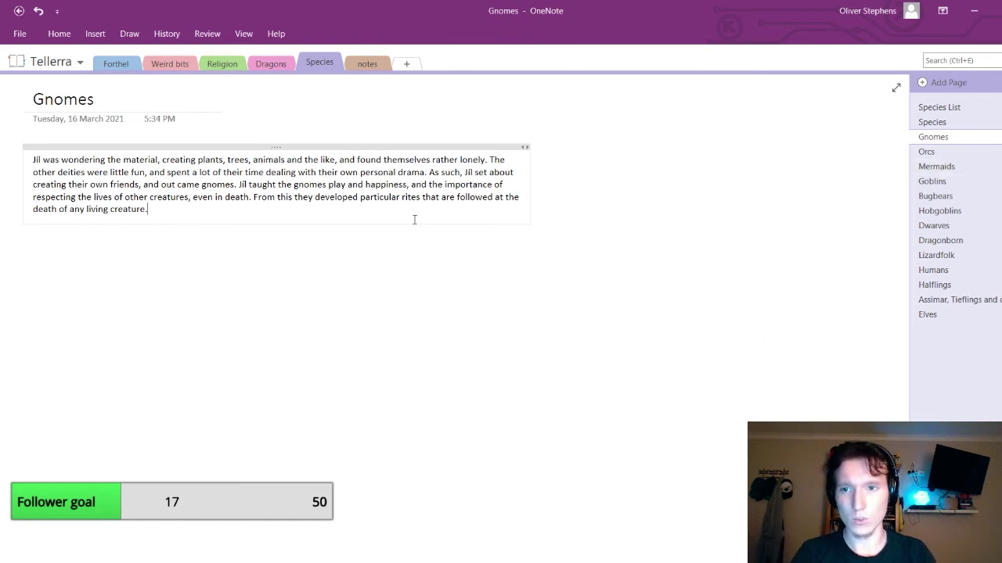
pyautogui.click(961, 165)
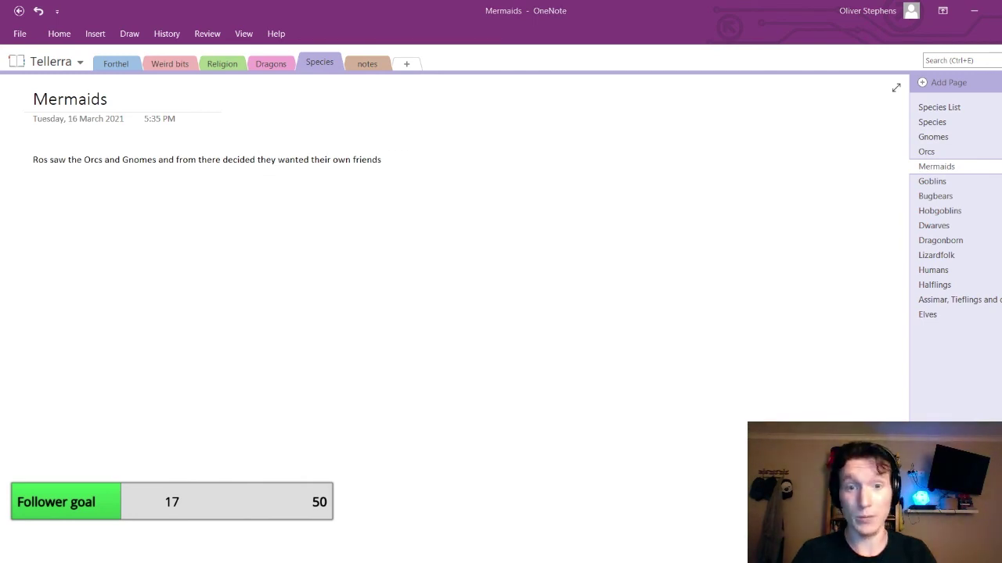
# Reword so Ros felt missing out, contact coming only through rain, drinking and drowning; begin 'They taught'
pyautogui.click(383, 160)
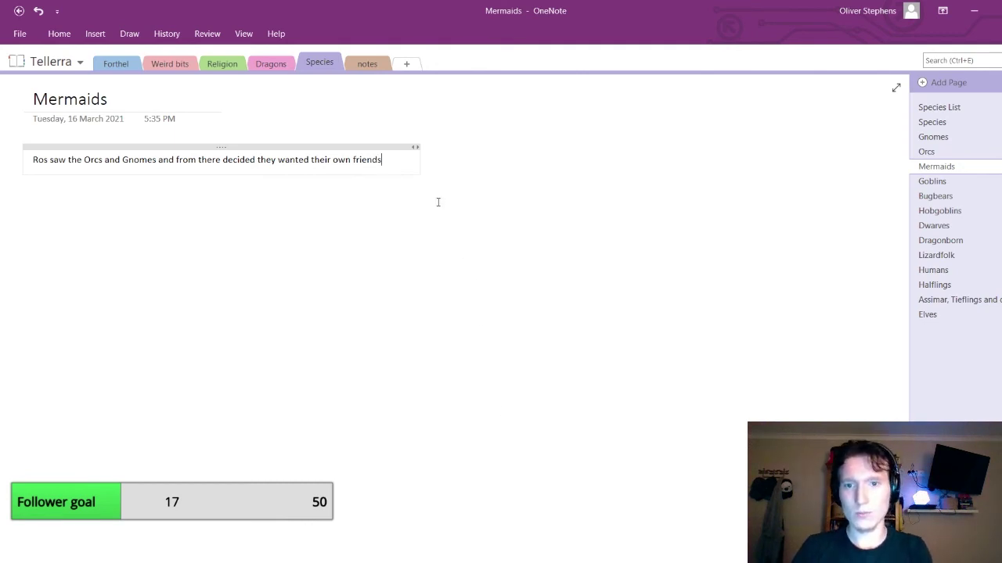
pyautogui.press('BackSpace')
pyautogui.press('BackSpace')
pyautogui.press('BackSpace')
pyautogui.press('BackSpace')
pyautogui.press('BackSpace')
pyautogui.press('BackSpace')
pyautogui.press('BackSpace')
pyautogui.press('BackSpace')
pyautogui.press('BackSpace')
pyautogui.press('BackSpace')
pyautogui.press('BackSpace')
pyautogui.press('BackSpace')
pyautogui.press('BackSpace')
pyautogui.press('BackSpace')
pyautogui.press('BackSpace')
pyautogui.press('BackSpace')
pyautogui.press('BackSpace')
pyautogui.press('BackSpace')
pyautogui.press('BackSpace')
pyautogui.press('BackSpace')
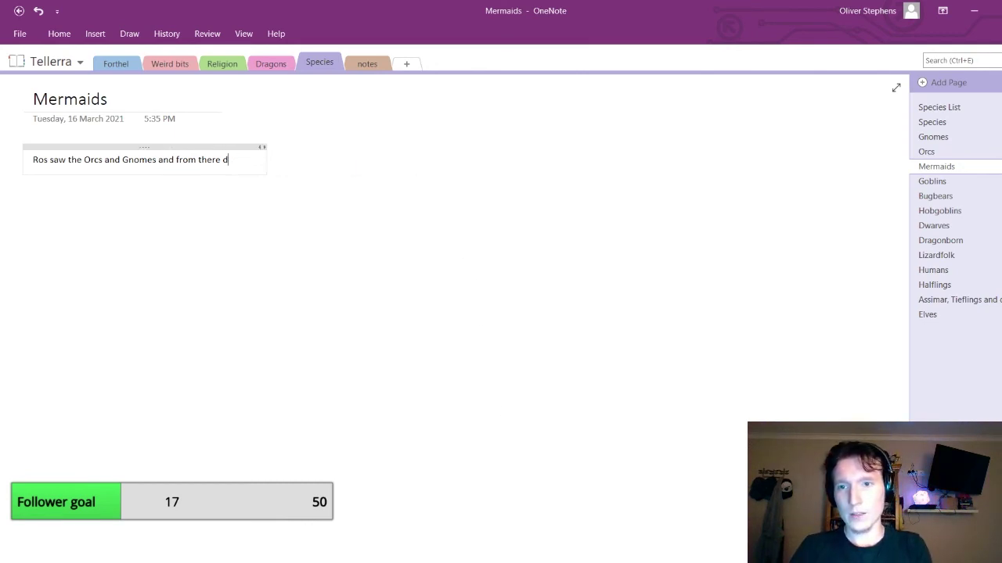
pyautogui.press('BackSpace')
pyautogui.write('felt')
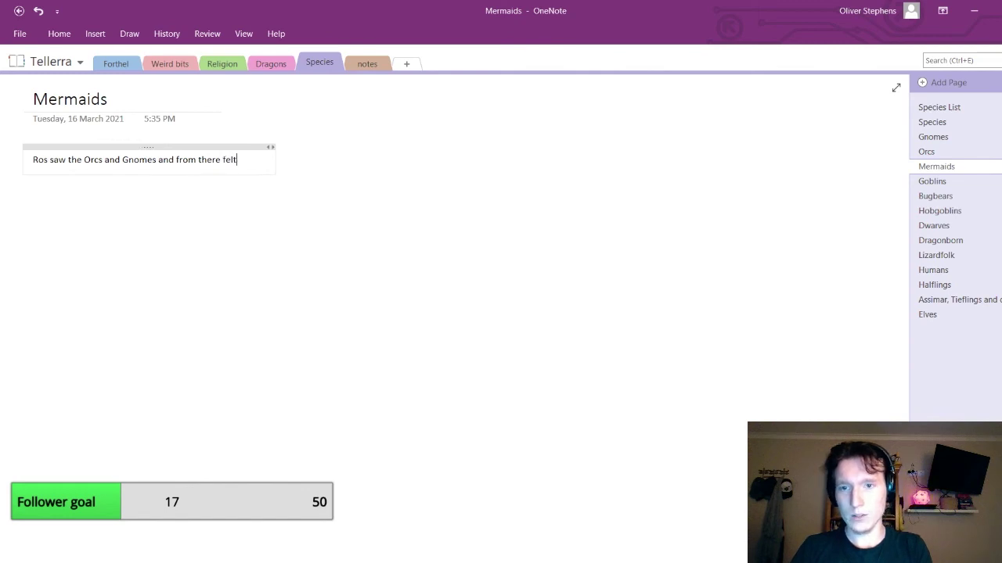
pyautogui.write(' they were')
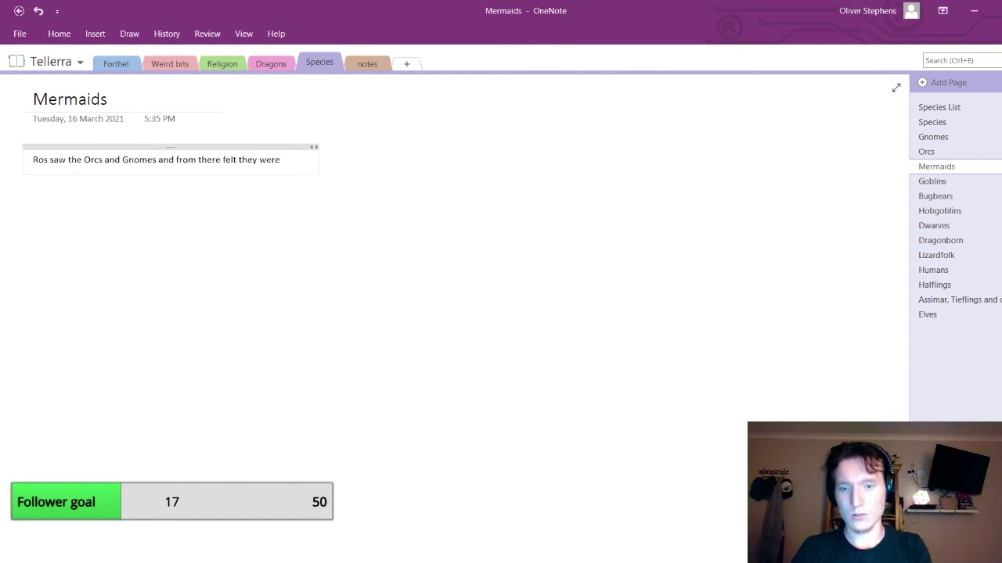
pyautogui.write(' missing out. ')
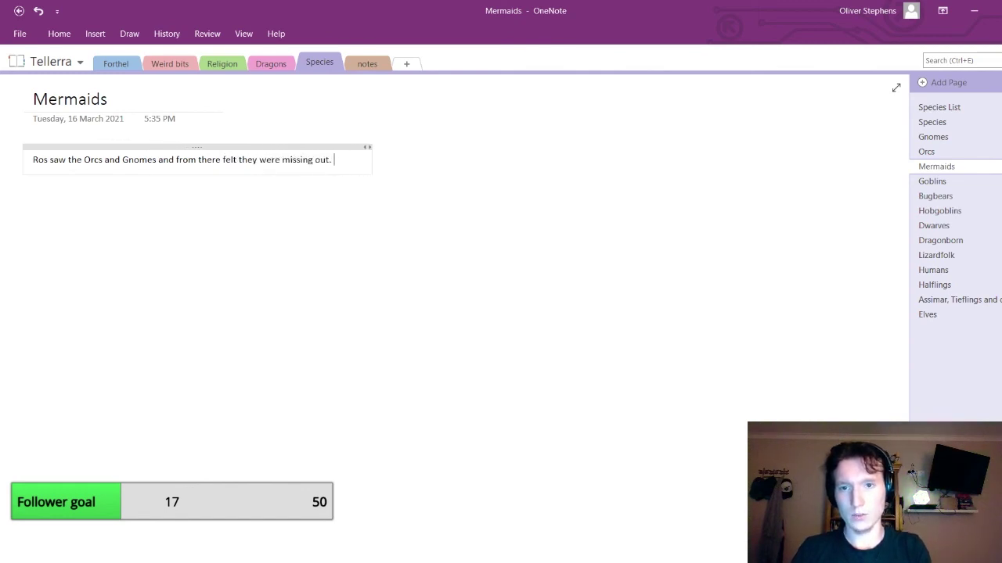
pyautogui.write('They')
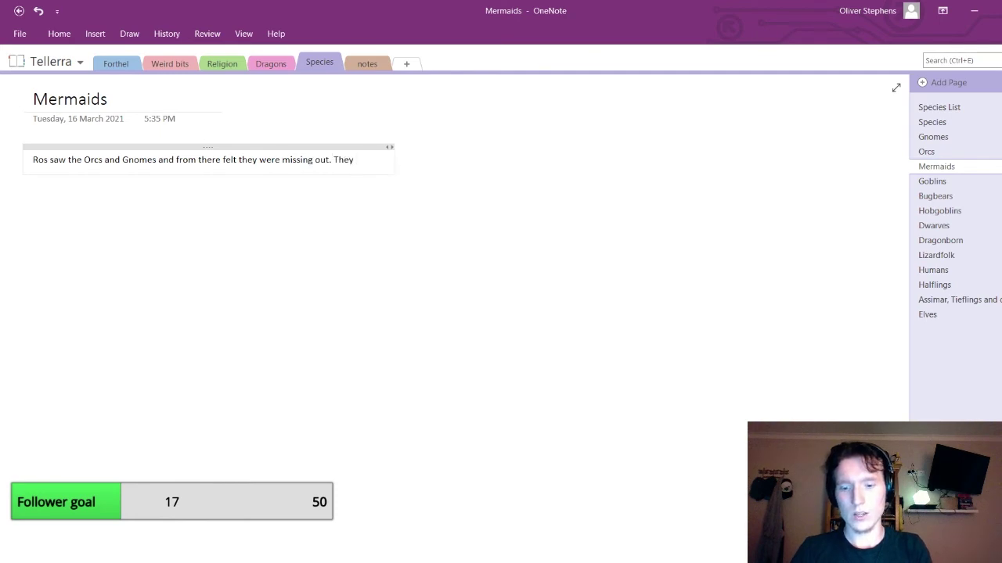
pyautogui.press('BackSpace')
pyautogui.press('BackSpace')
pyautogui.write('only cont')
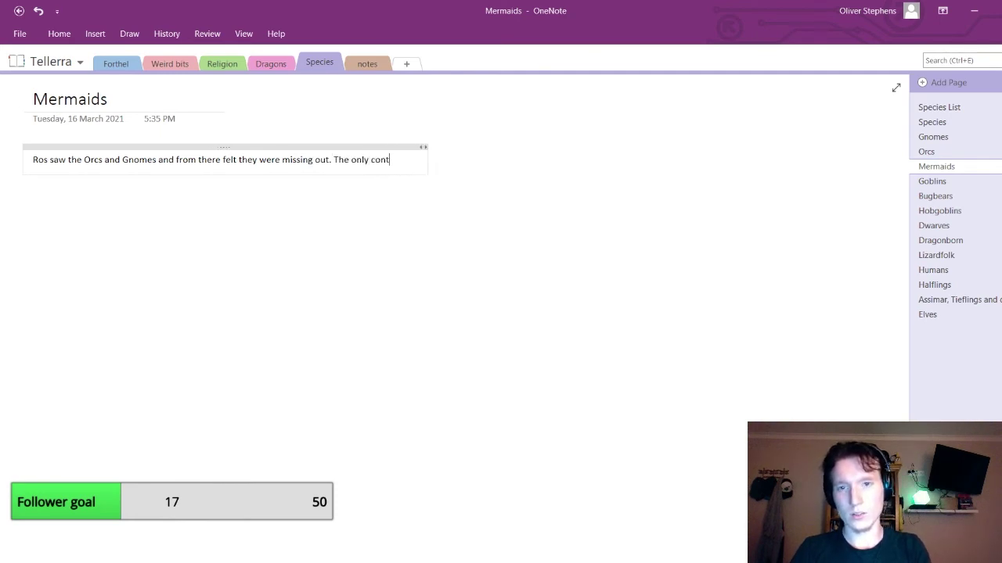
pyautogui.write('act with')
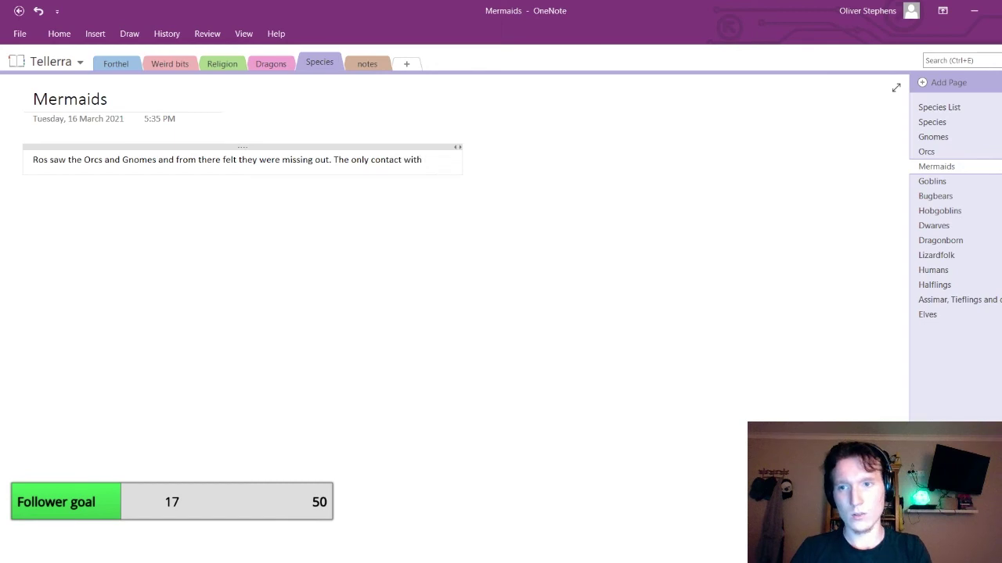
pyautogui.write(' these creatures')
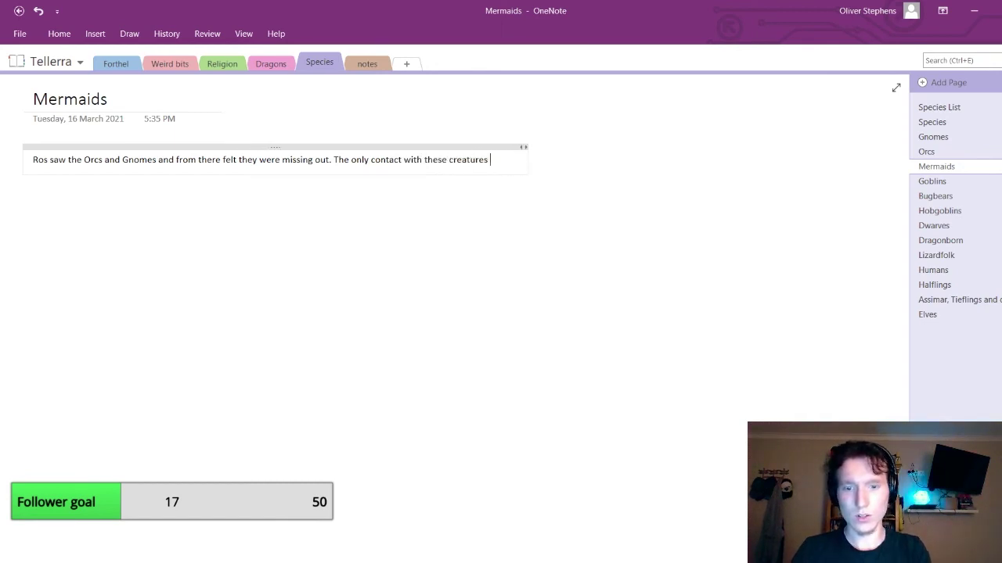
pyautogui.write(' was in rain,')
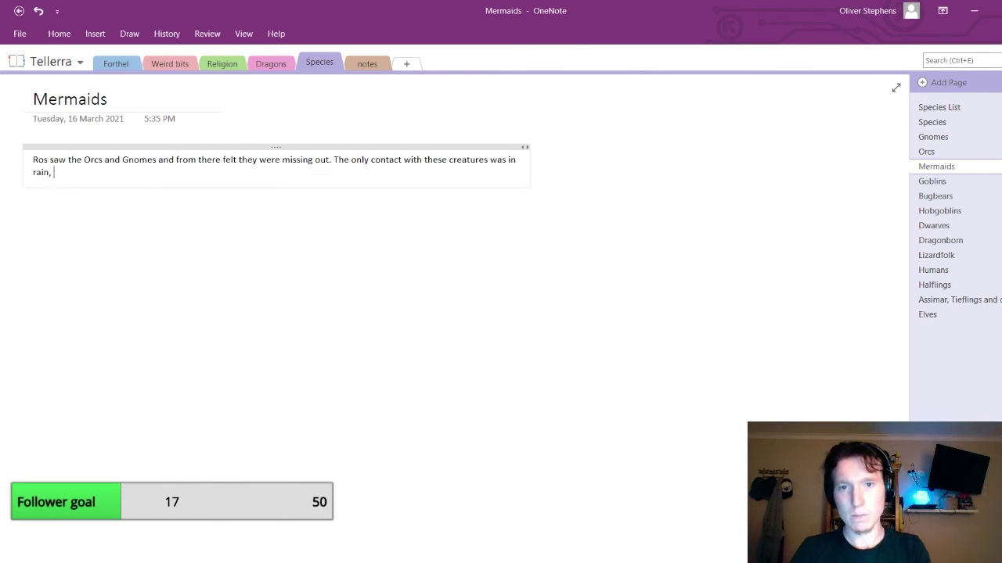
pyautogui.write(' when they dra')
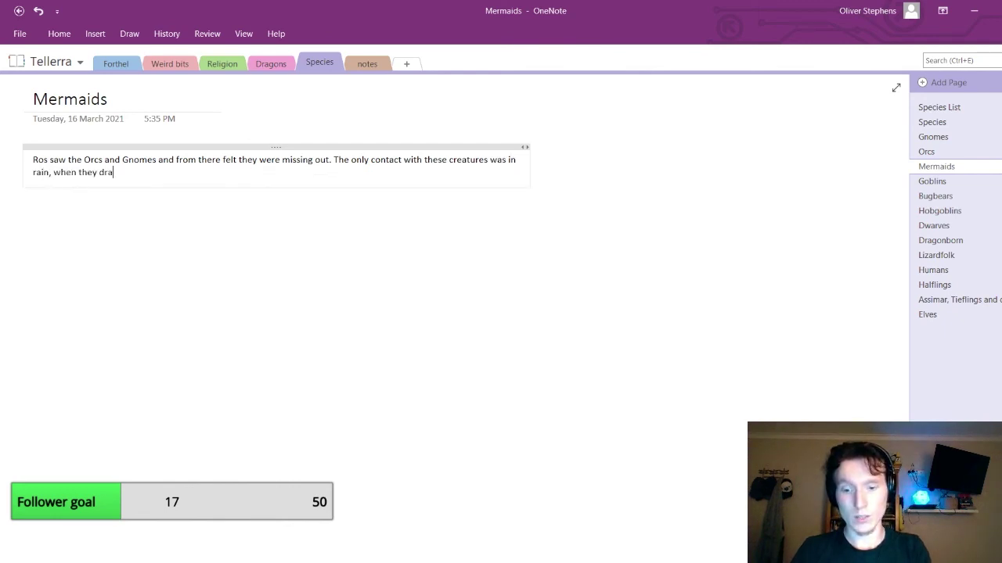
pyautogui.write('nk, and when')
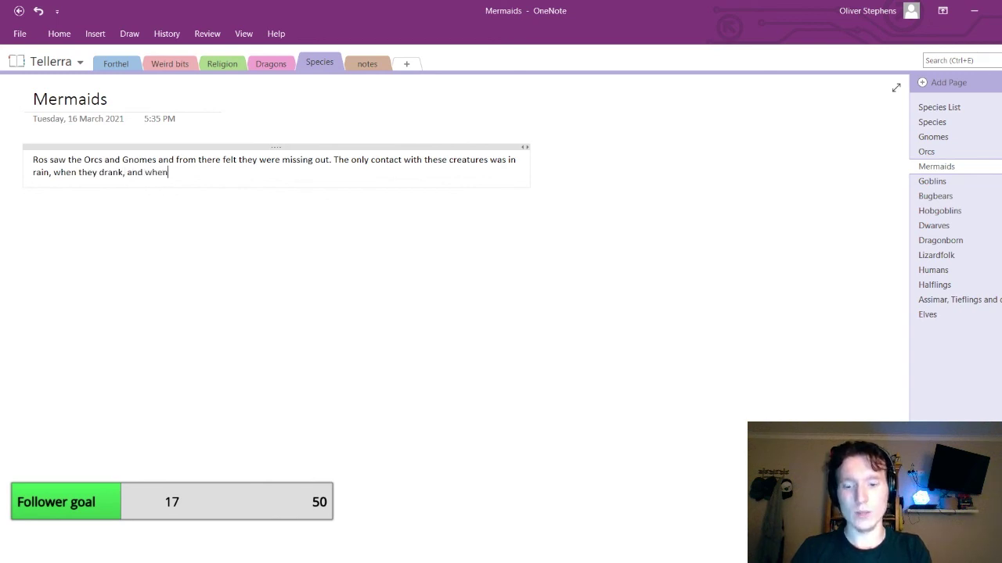
pyautogui.write(' they drw')
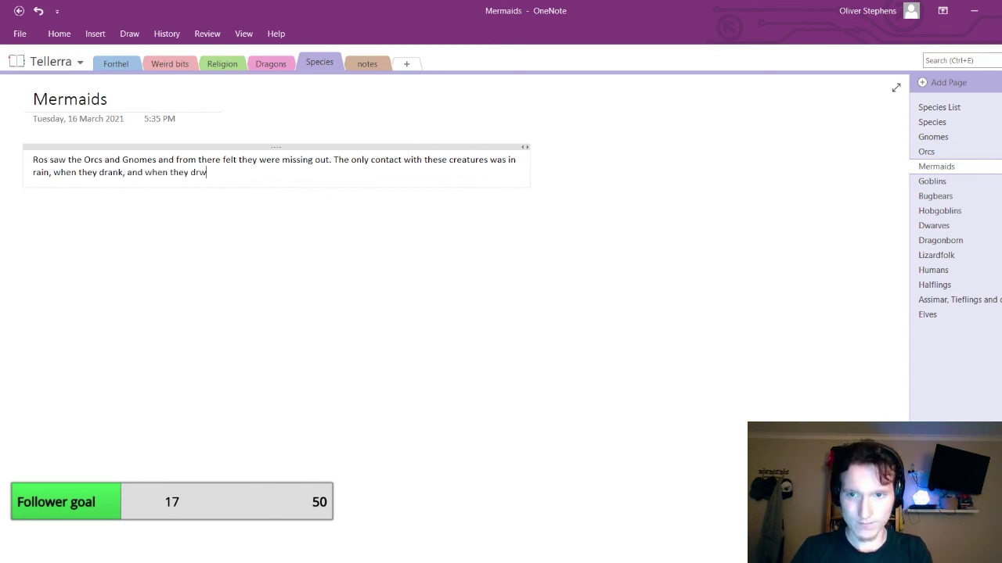
pyautogui.press('BackSpace')
pyautogui.write('owned.')
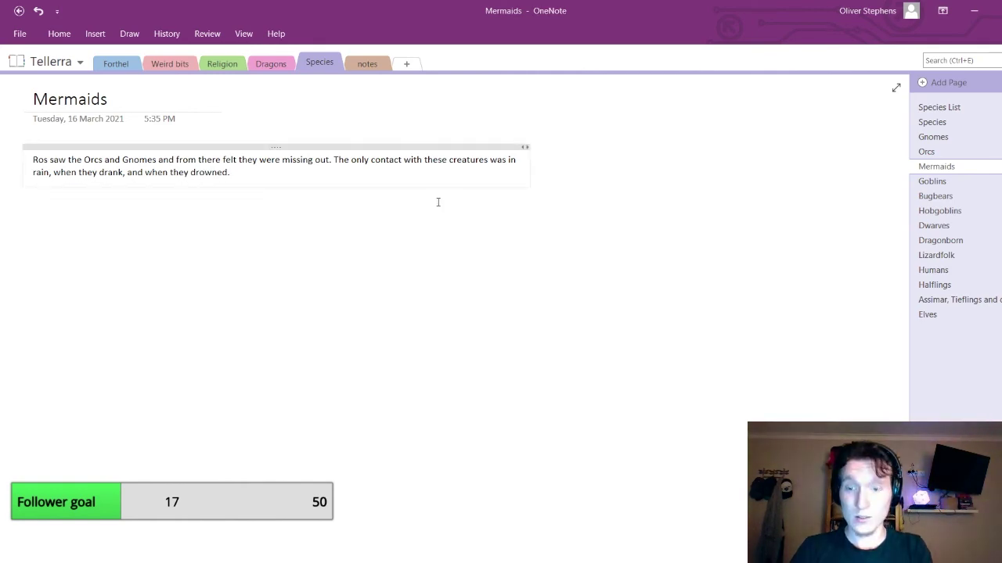
pyautogui.write('They just wanted')
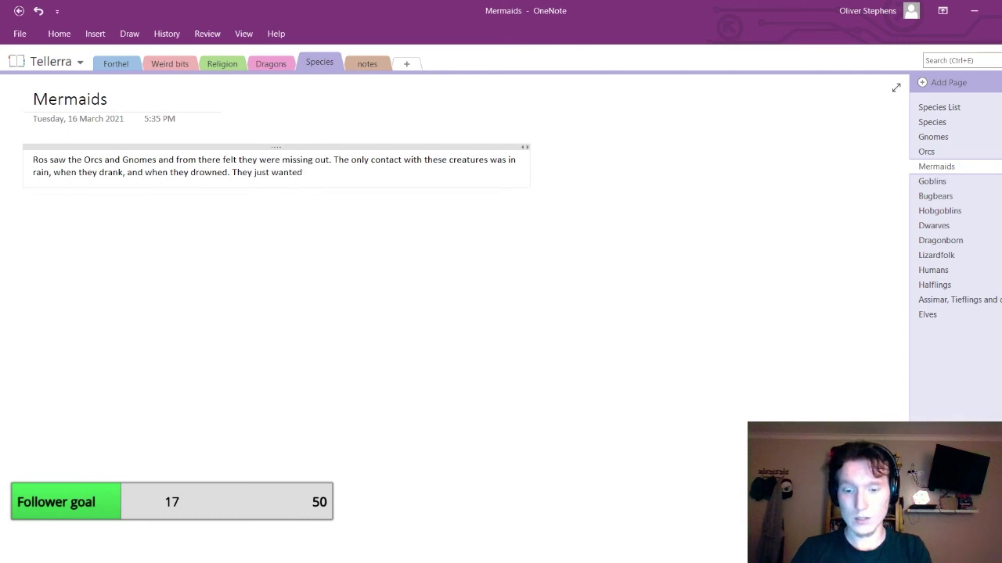
pyautogui.write(' a species that')
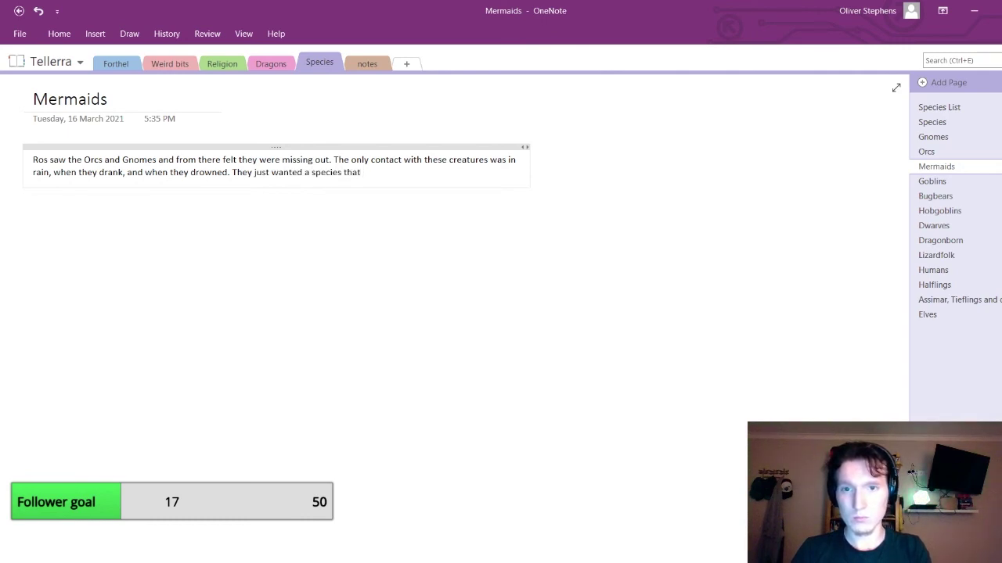
pyautogui.write(' they wo')
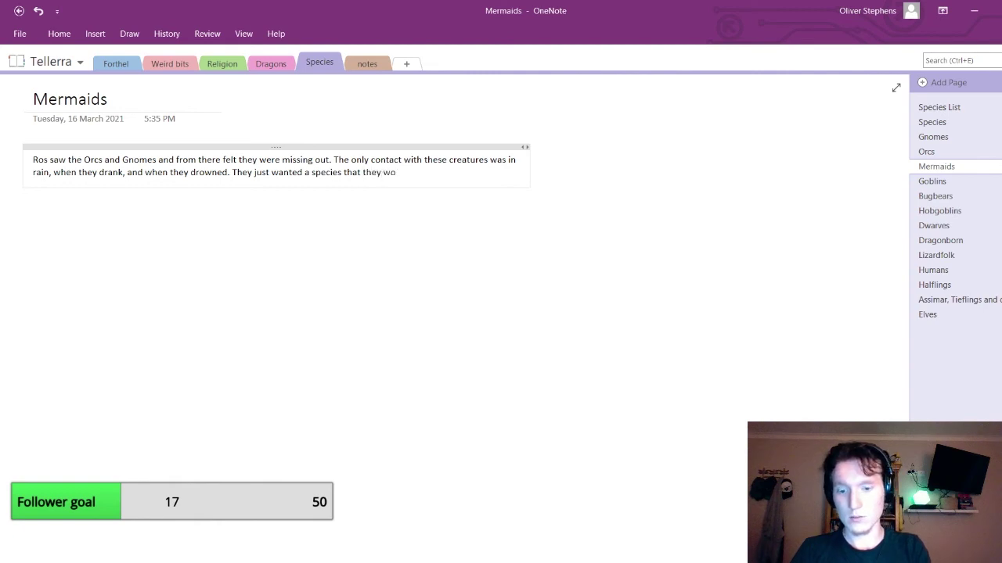
pyautogui.write('uld have constan')
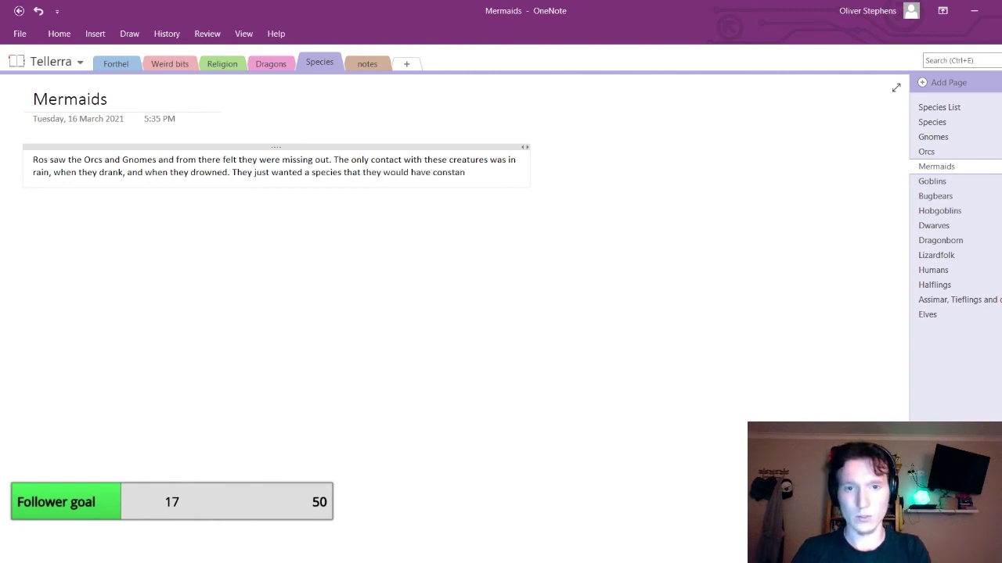
pyautogui.write('t contact with')
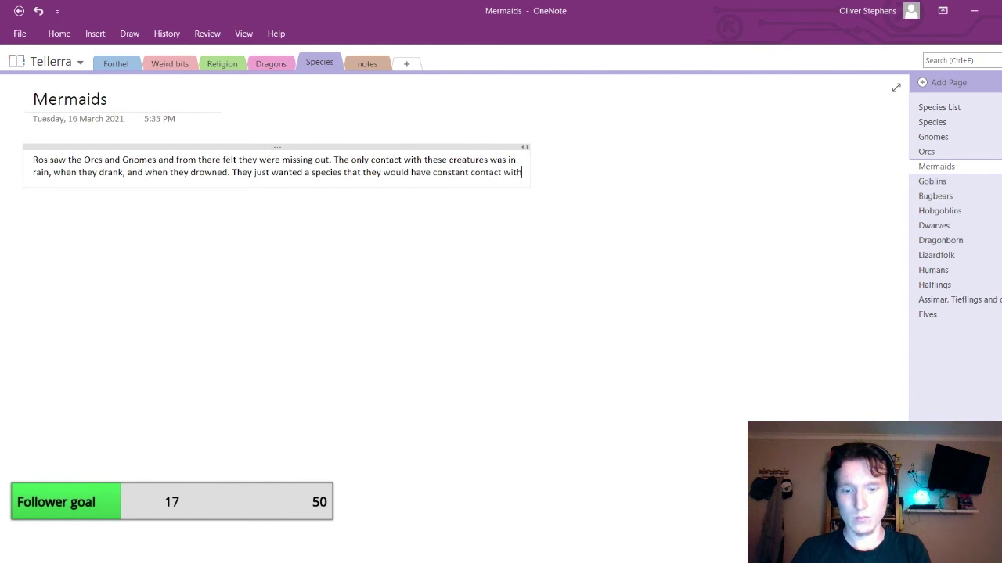
pyautogui.write(', and so ')
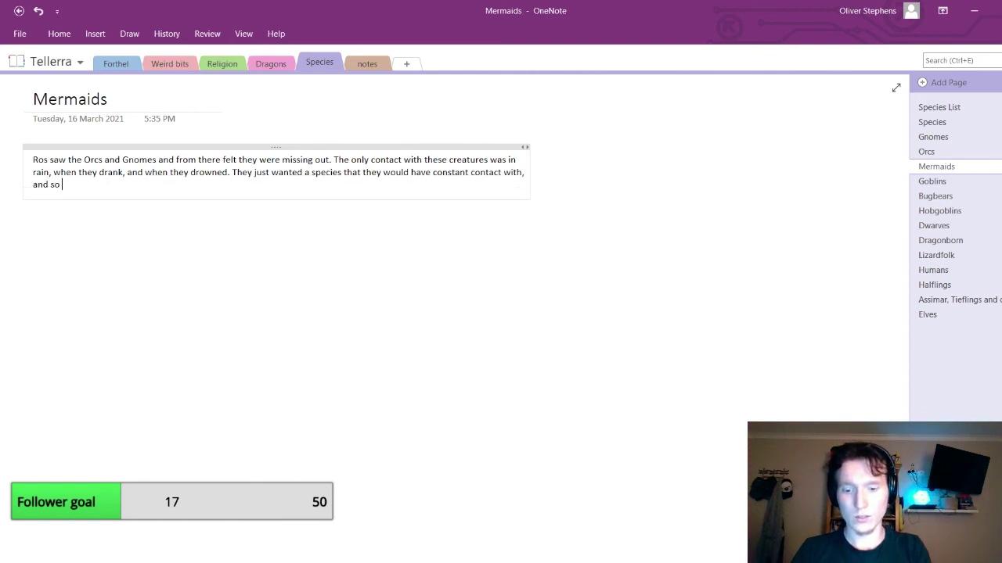
pyautogui.write('created merm')
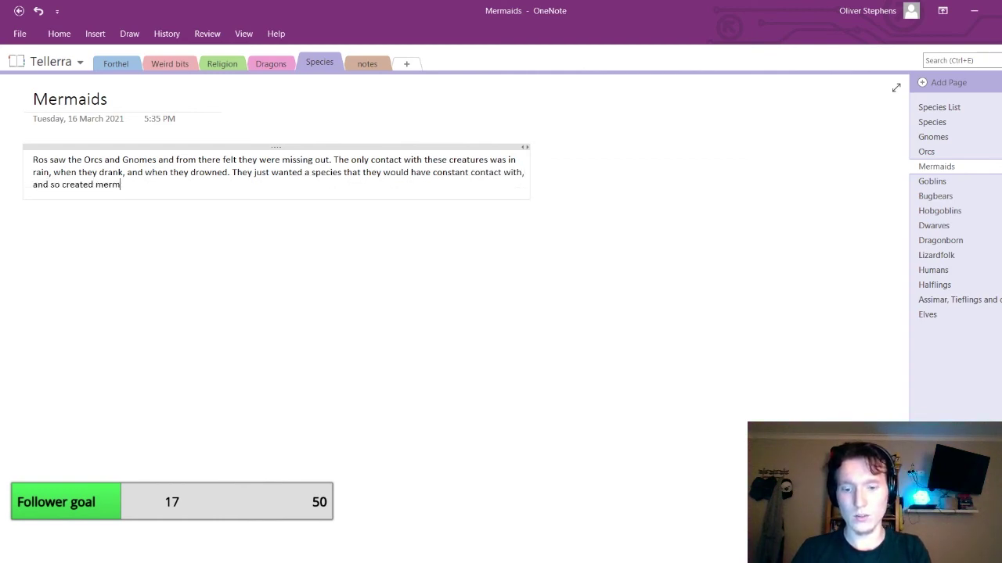
pyautogui.write('aids.')
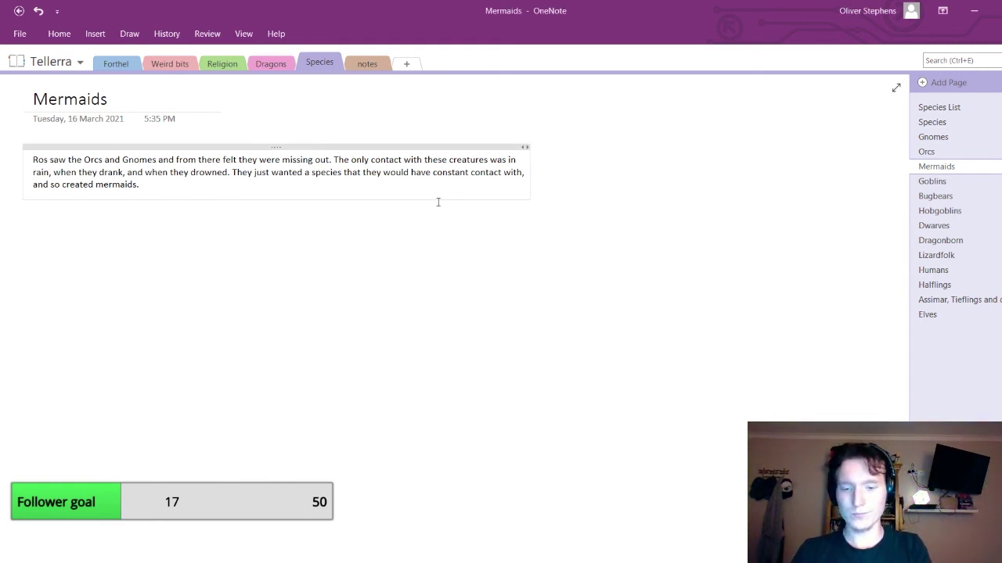
pyautogui.write('They taught')
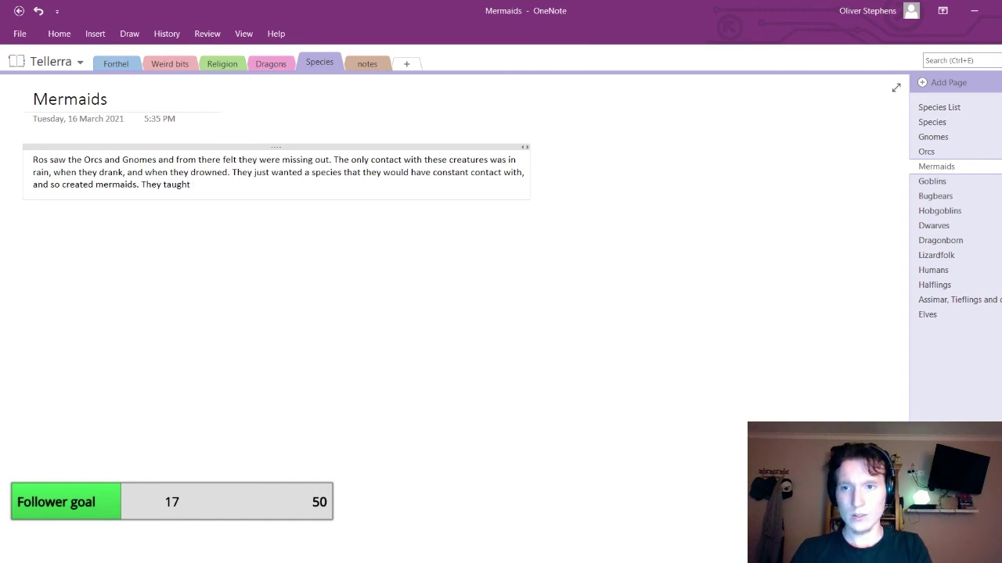
pyautogui.click(223, 66)
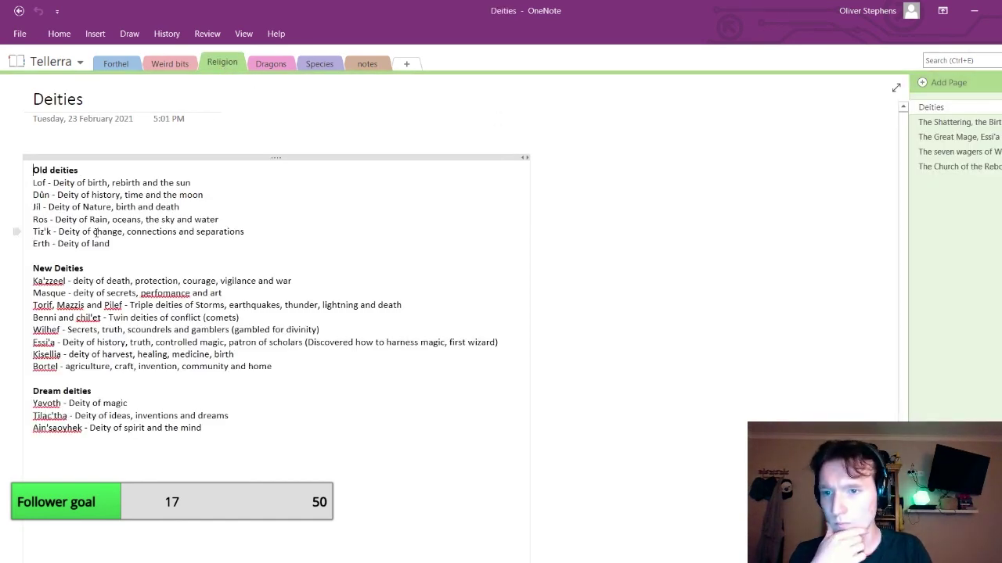
pyautogui.click(308, 66)
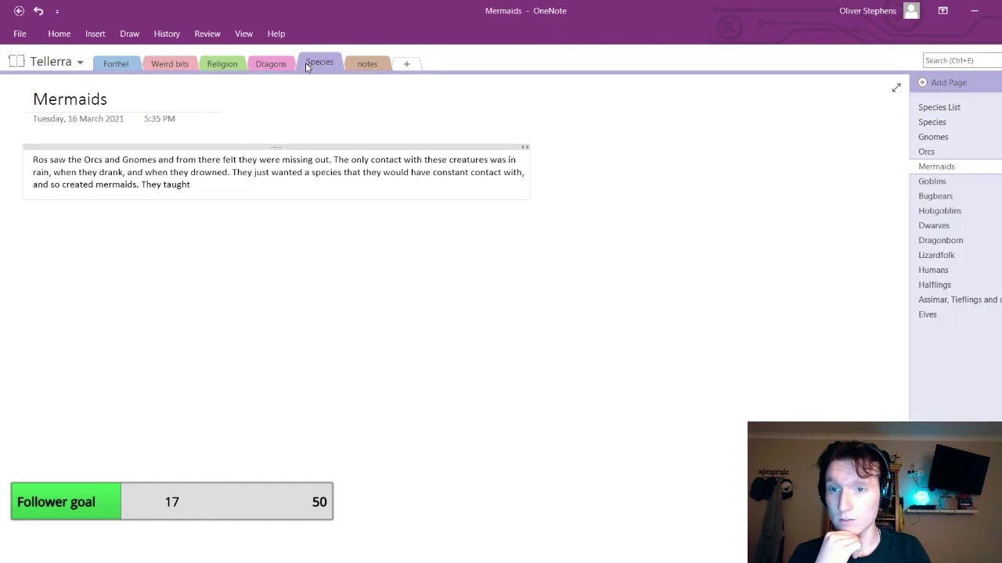
pyautogui.click(968, 123)
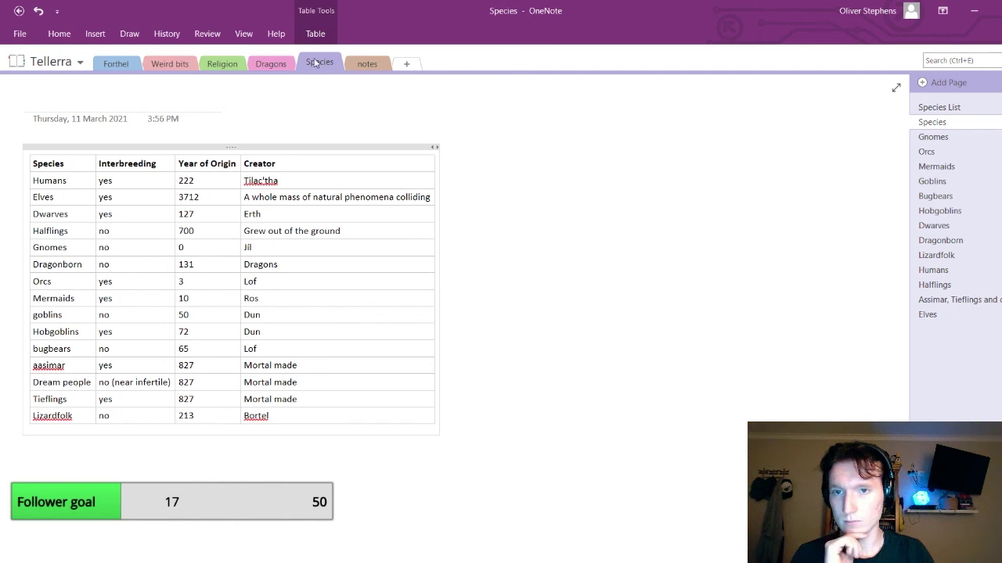
pyautogui.click(271, 63)
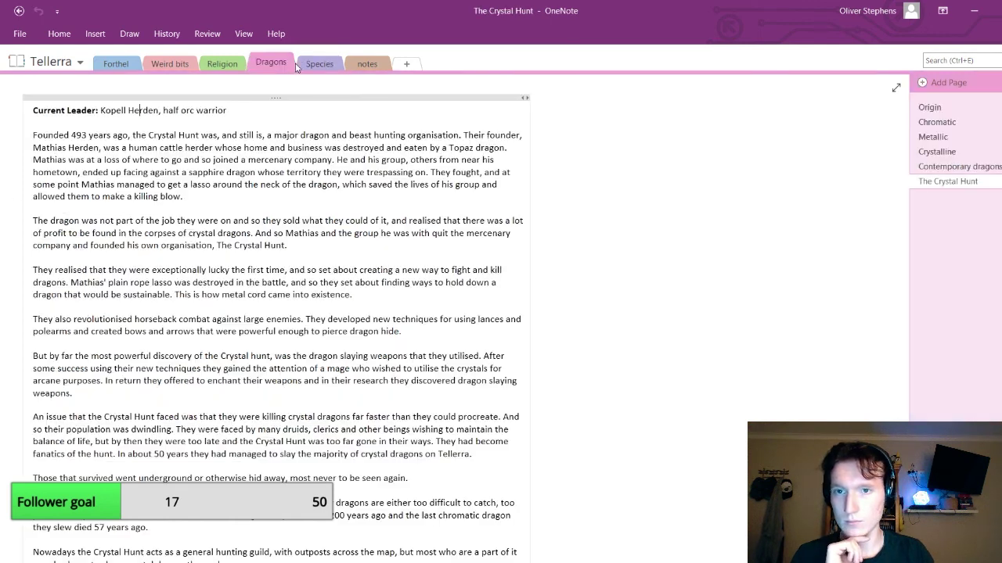
pyautogui.click(318, 62)
pyautogui.click(949, 166)
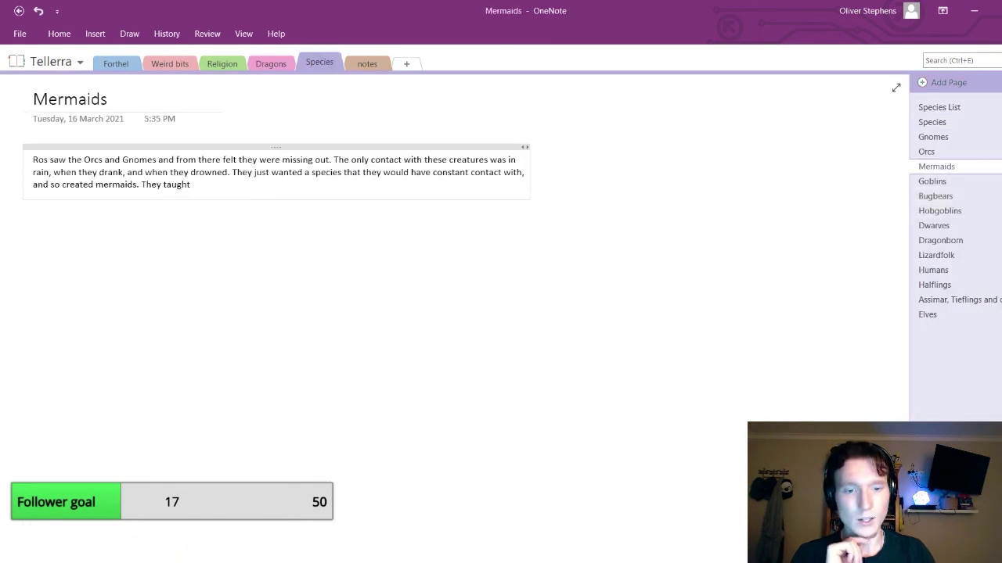
# Add that Ros gifted them a value in beauty, pearls, iridescent creatures and everything they saw
pyautogui.click(193, 185)
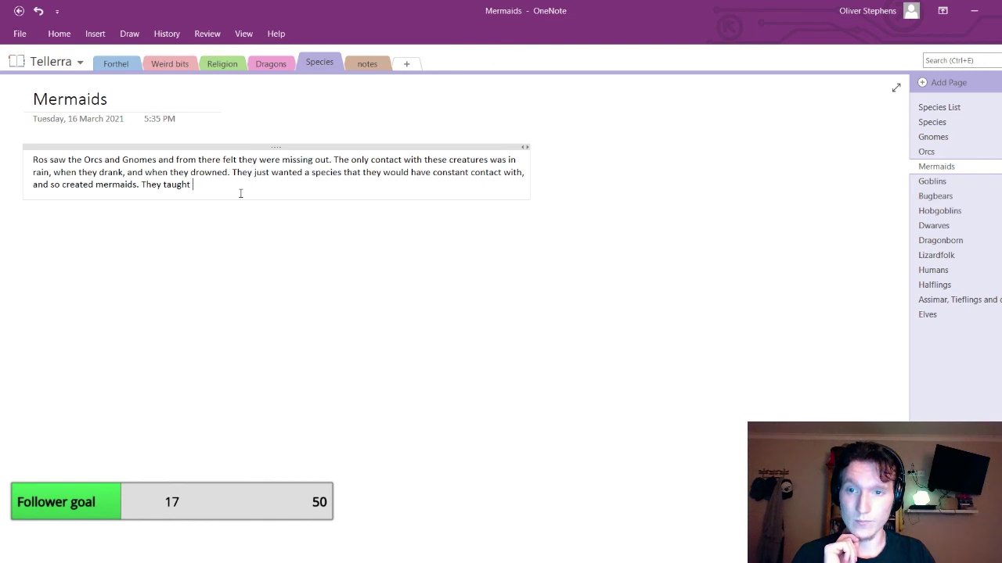
pyautogui.write('them')
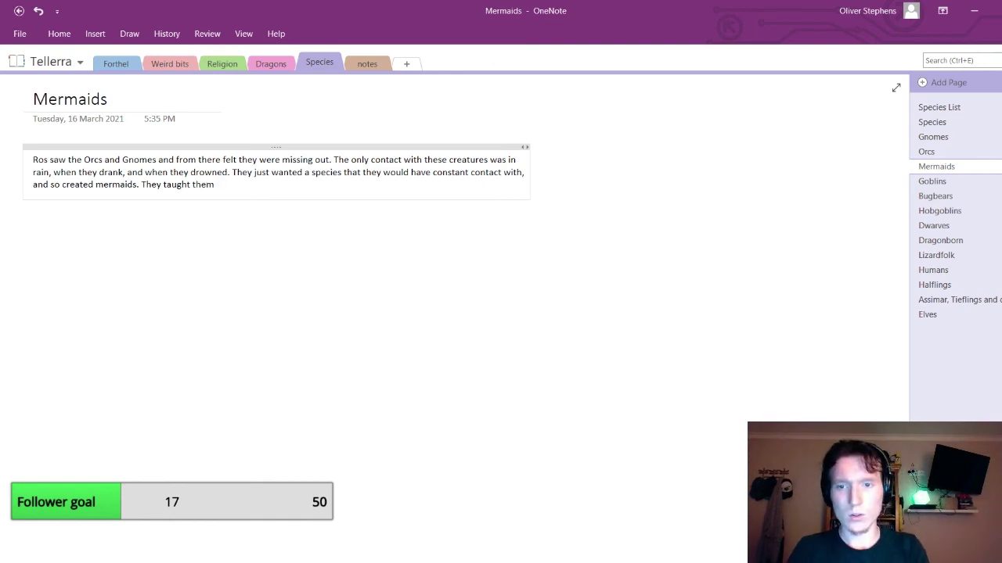
pyautogui.press('BackSpace')
pyautogui.press('BackSpace')
pyautogui.press('BackSpace')
pyautogui.press('BackSpace')
pyautogui.press('BackSpace')
pyautogui.press('BackSpace')
pyautogui.press('BackSpace')
pyautogui.press('BackSpace')
pyautogui.press('BackSpace')
pyautogui.press('BackSpace')
pyautogui.press('BackSpace')
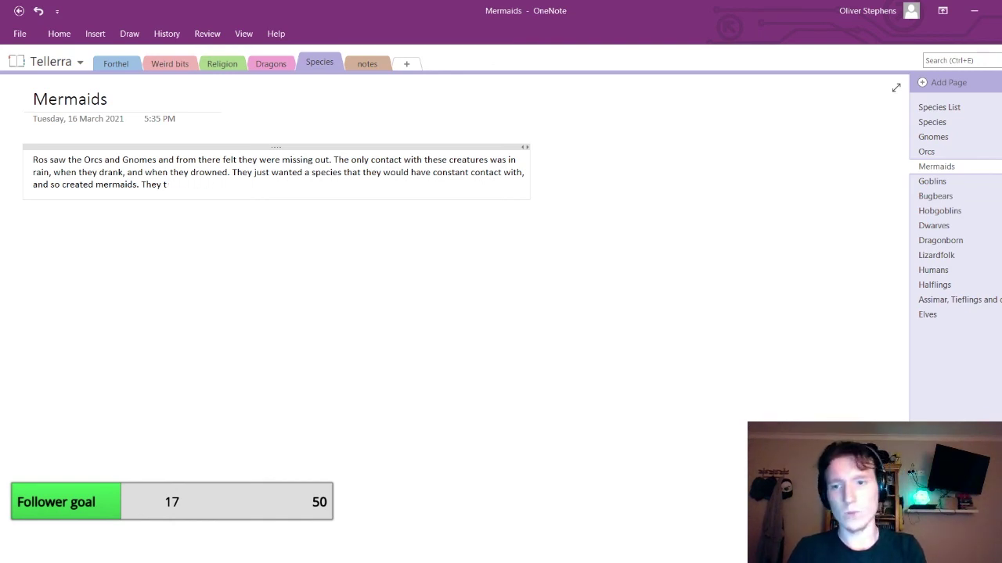
pyautogui.write('gifted unto them')
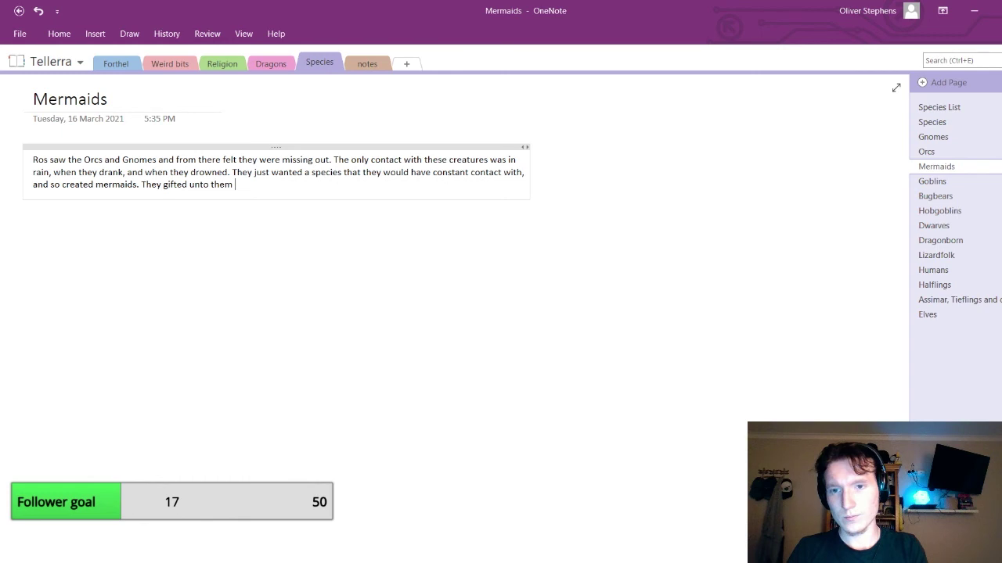
pyautogui.write('a val')
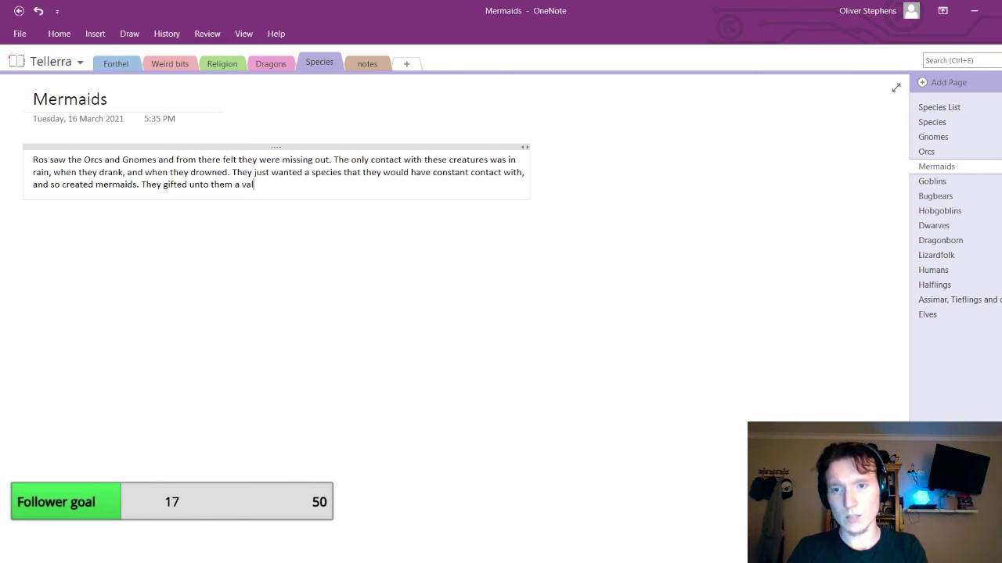
pyautogui.write('ue in beauty')
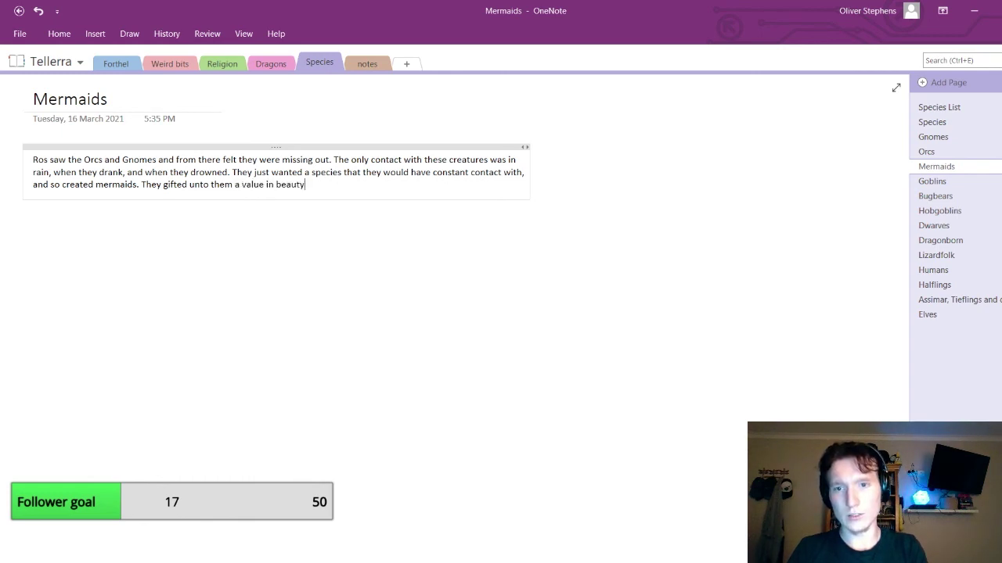
pyautogui.write(', in')
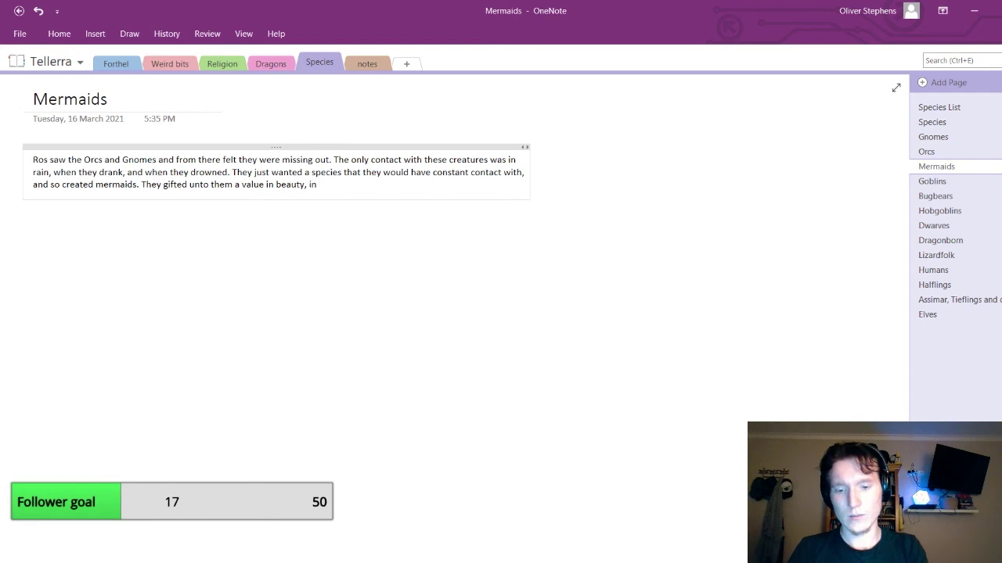
pyautogui.write(' the pearls')
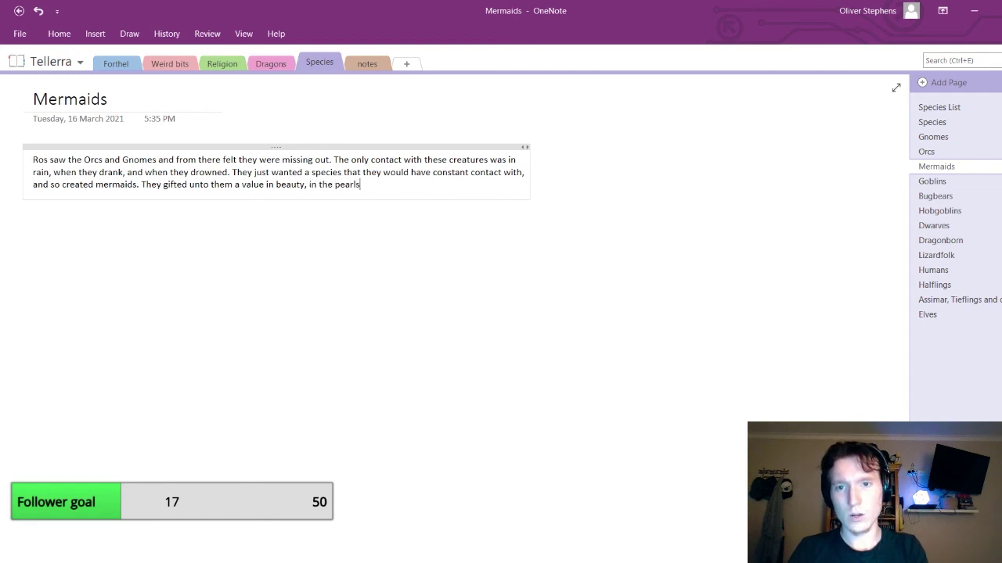
pyautogui.write(', in the')
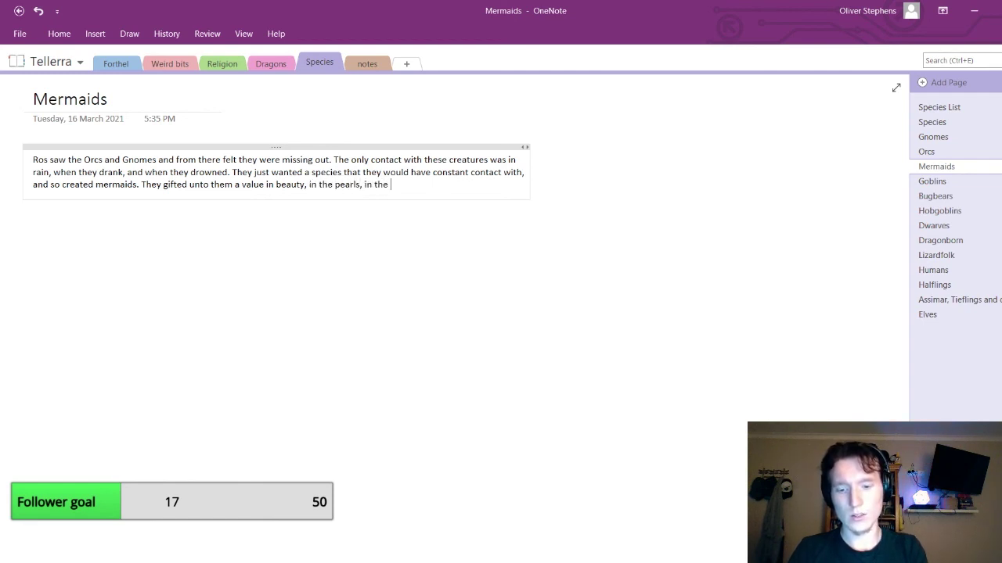
pyautogui.write(' irridescent')
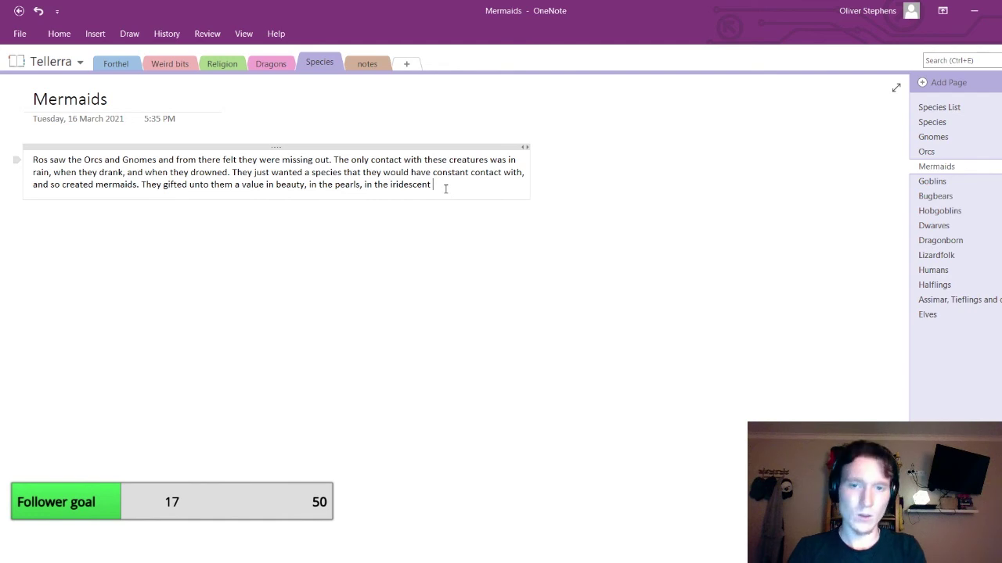
pyautogui.write(' creatur')
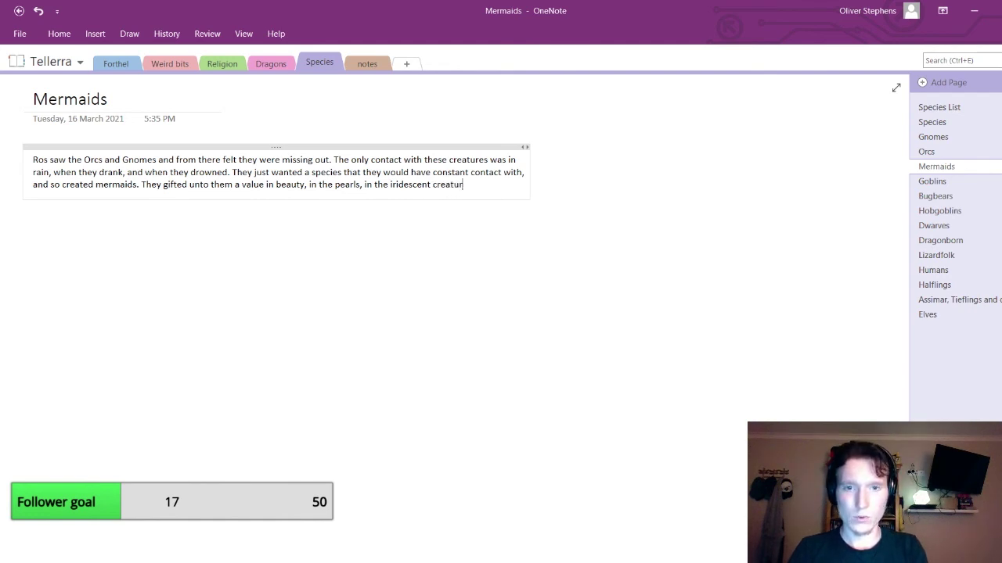
pyautogui.write('es')
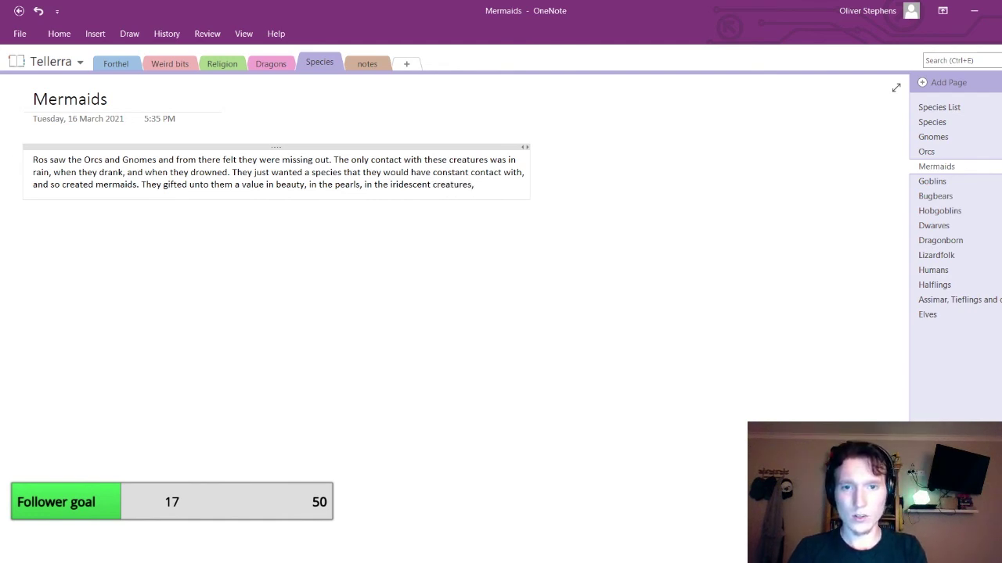
pyautogui.write(', in the')
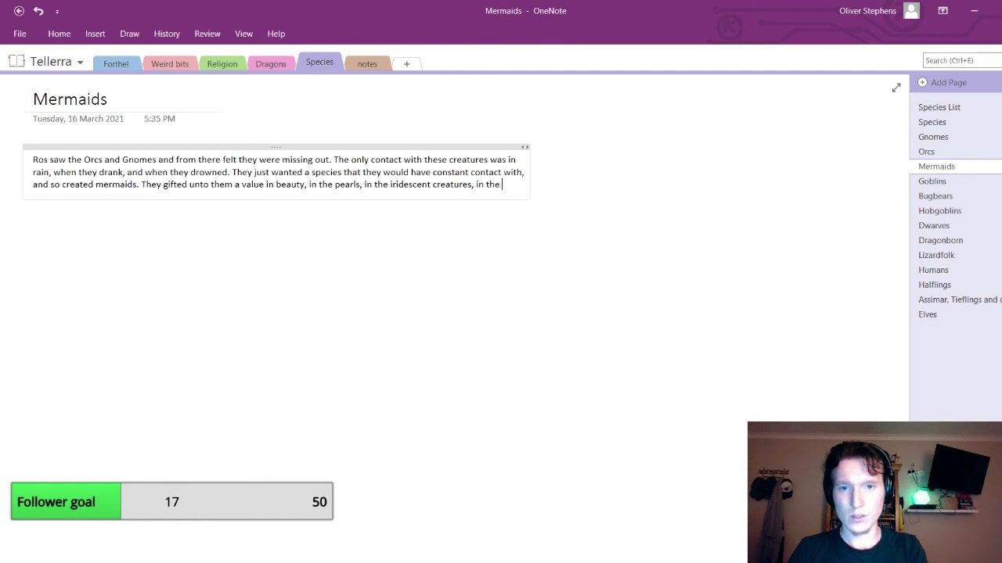
pyautogui.press('BackSpace')
pyautogui.press('BackSpace')
pyautogui.press('BackSpace')
pyautogui.press('BackSpace')
pyautogui.press('BackSpace')
pyautogui.press('BackSpace')
pyautogui.press('BackSpace')
pyautogui.write('i')
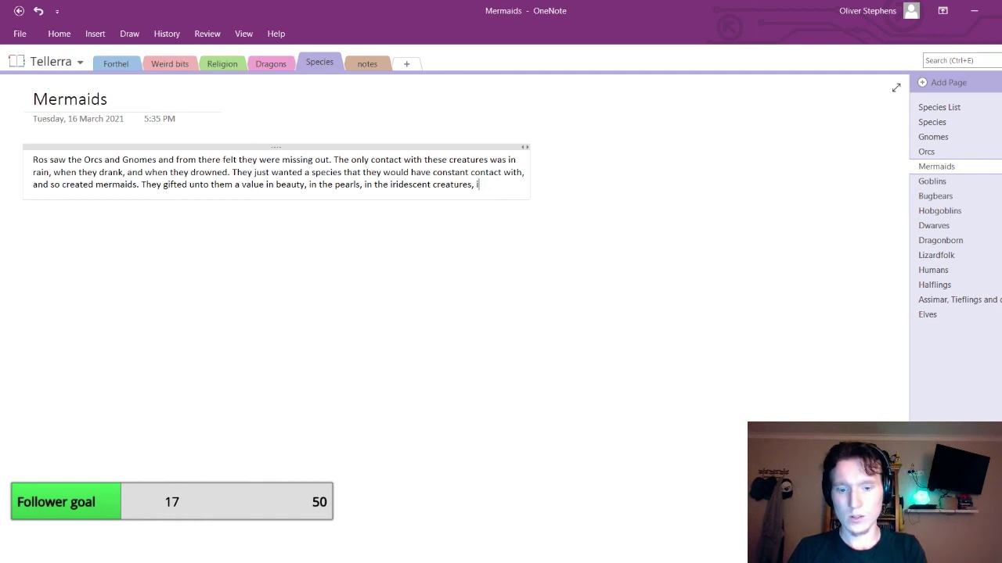
pyautogui.write('n everything they')
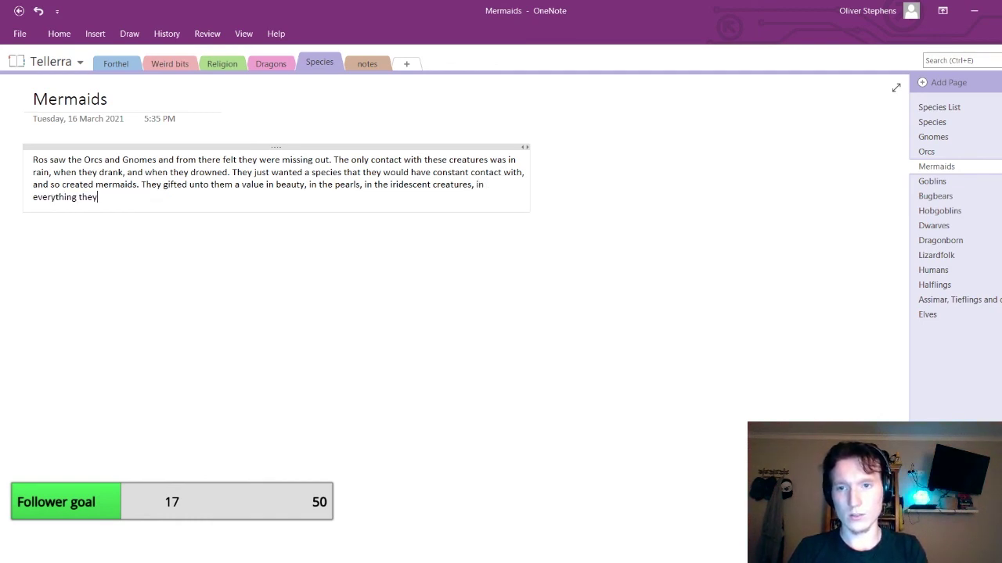
pyautogui.write(' saw.')
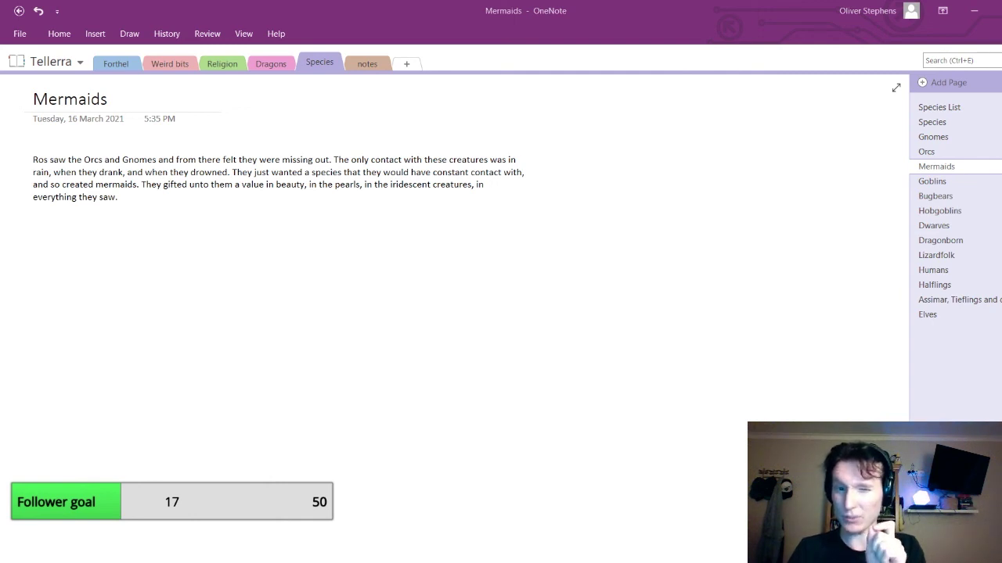
# Add that they were unknown to other species until meeting fisher people, splitting 'fisherpeople'
pyautogui.click(431, 196)
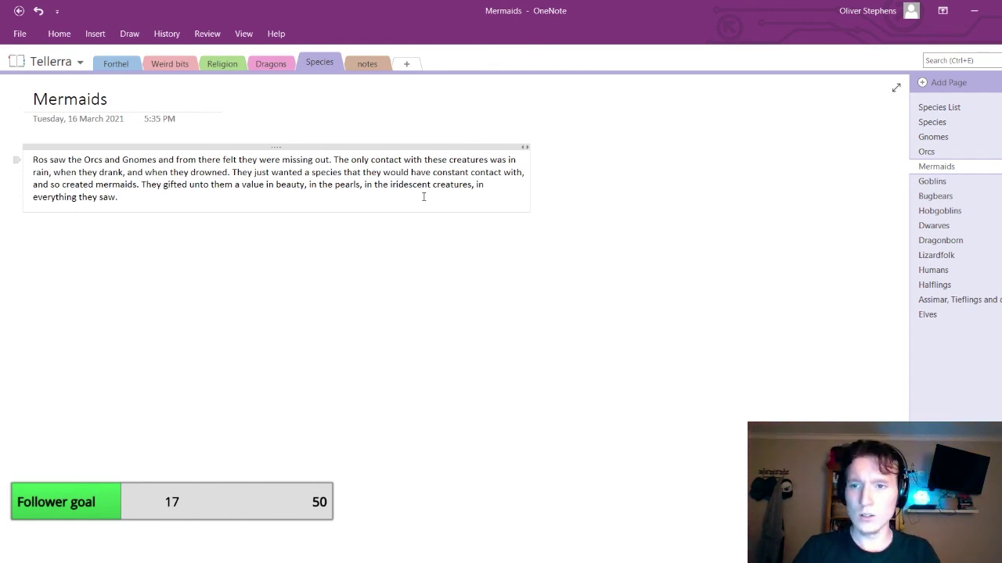
pyautogui.write('They we')
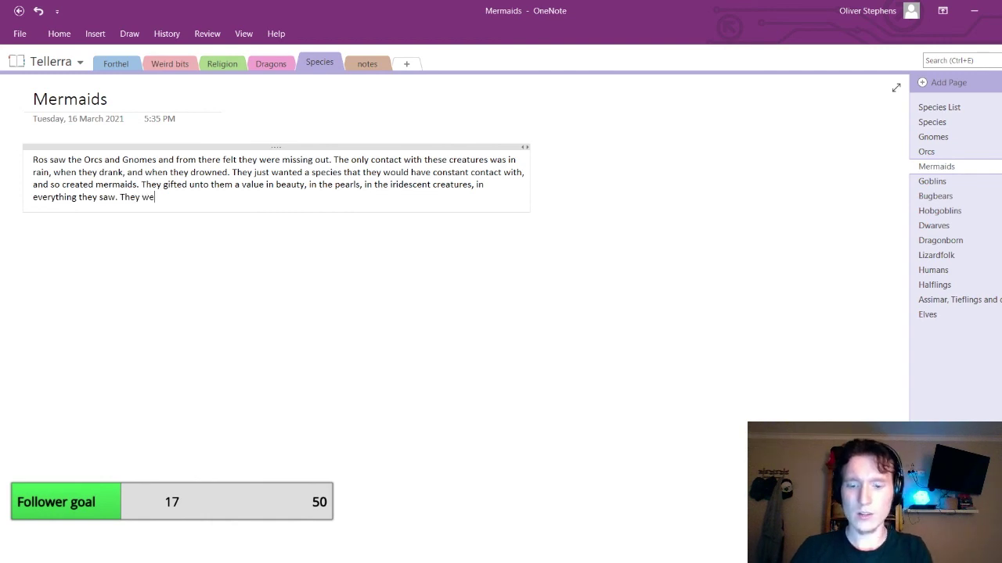
pyautogui.write('re unknown')
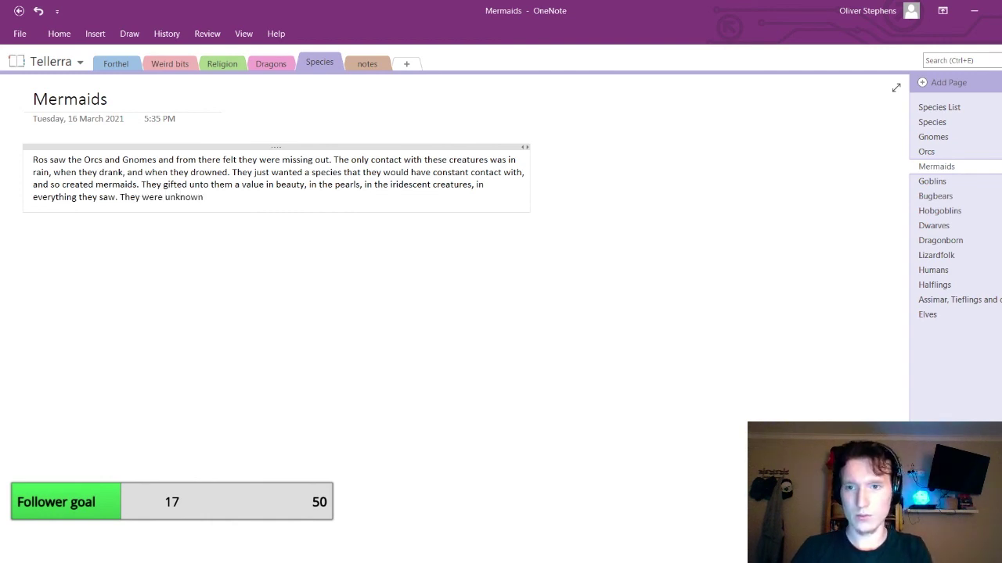
pyautogui.write(' to the other')
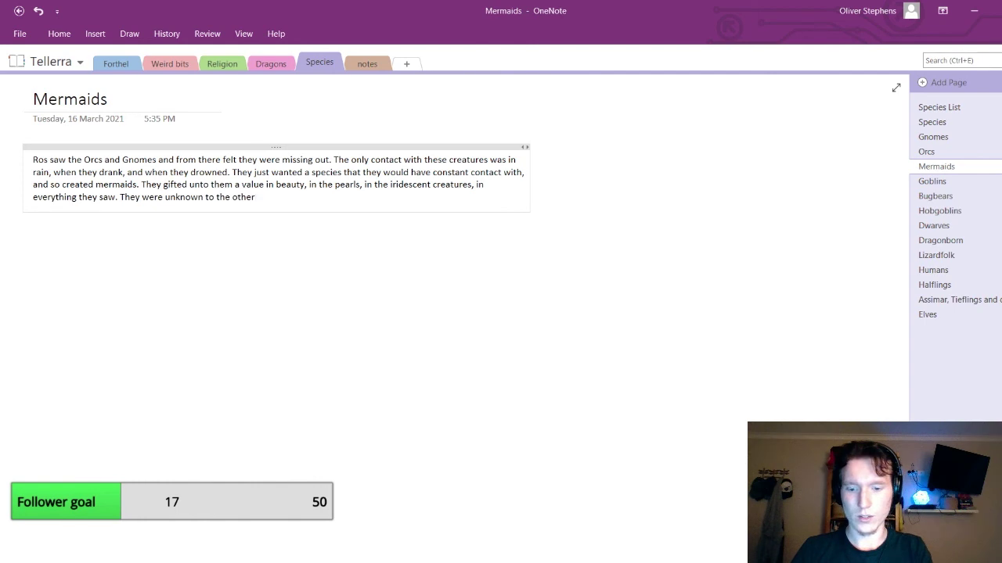
pyautogui.write(' species for a w')
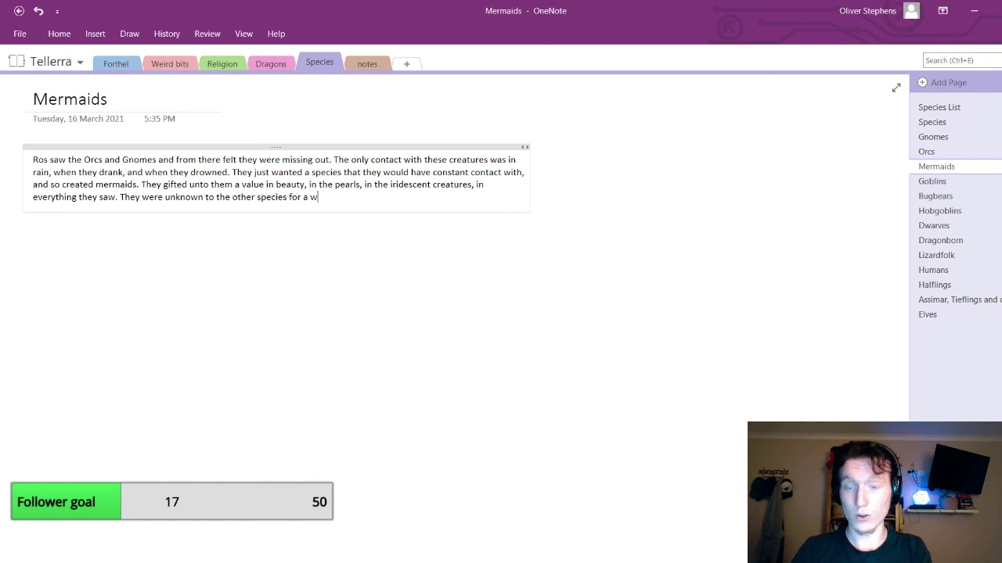
pyautogui.write('hile, until ')
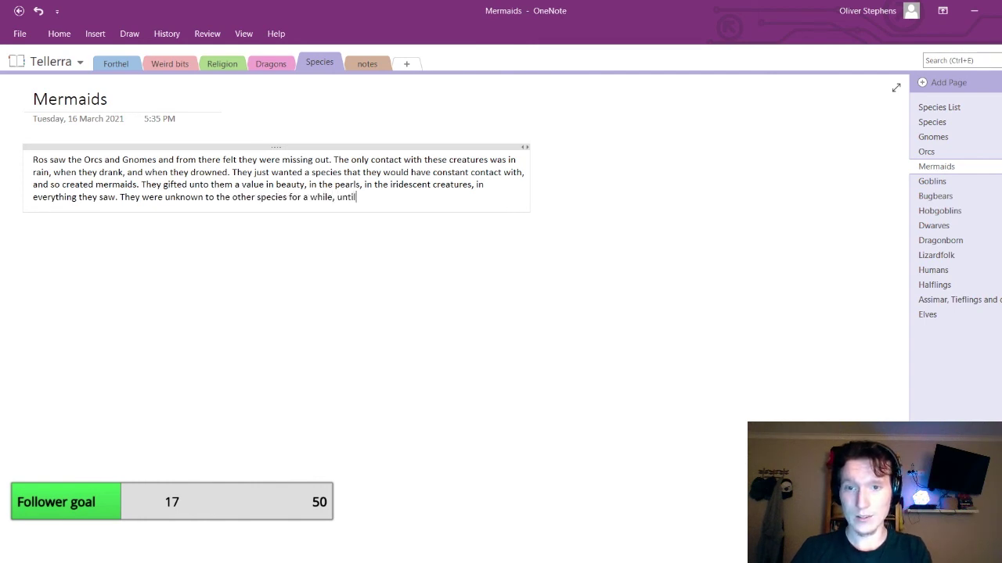
pyautogui.write('they')
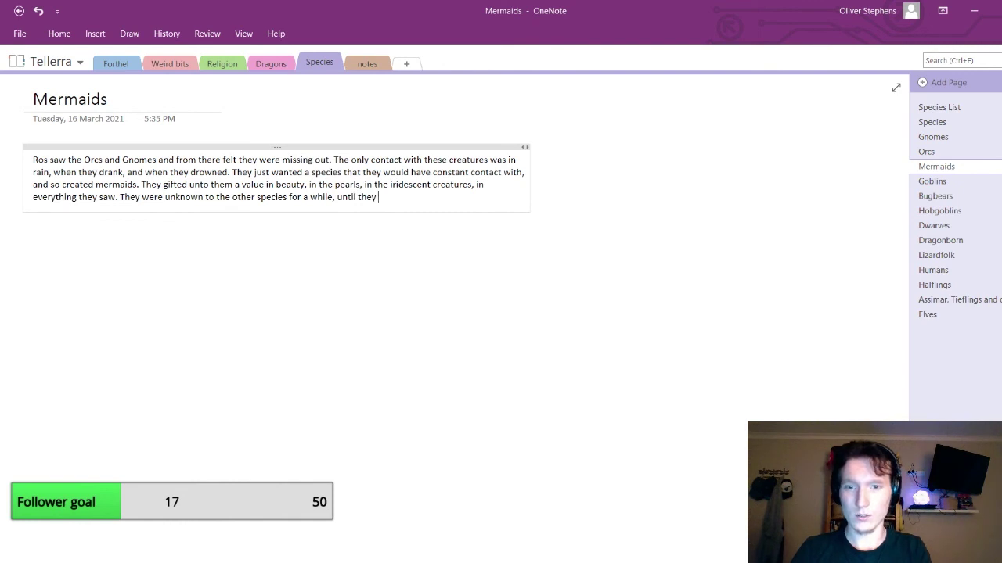
pyautogui.write(' came')
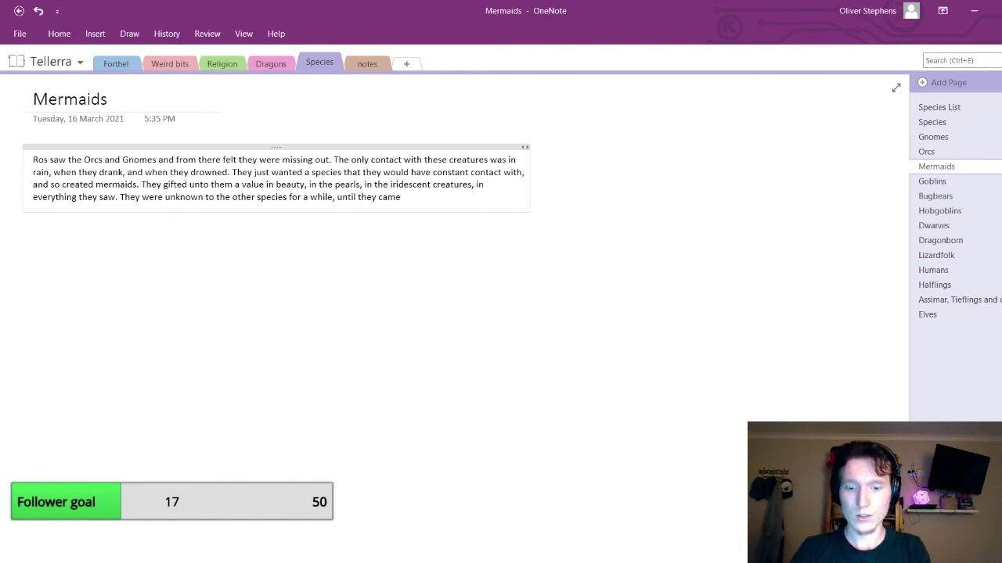
pyautogui.write(' across')
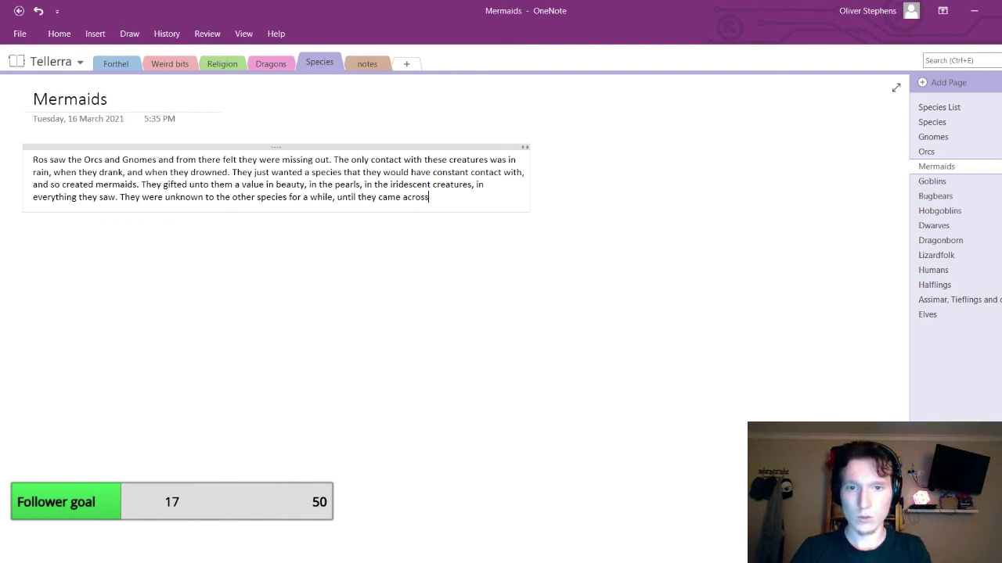
pyautogui.write(' more fisher')
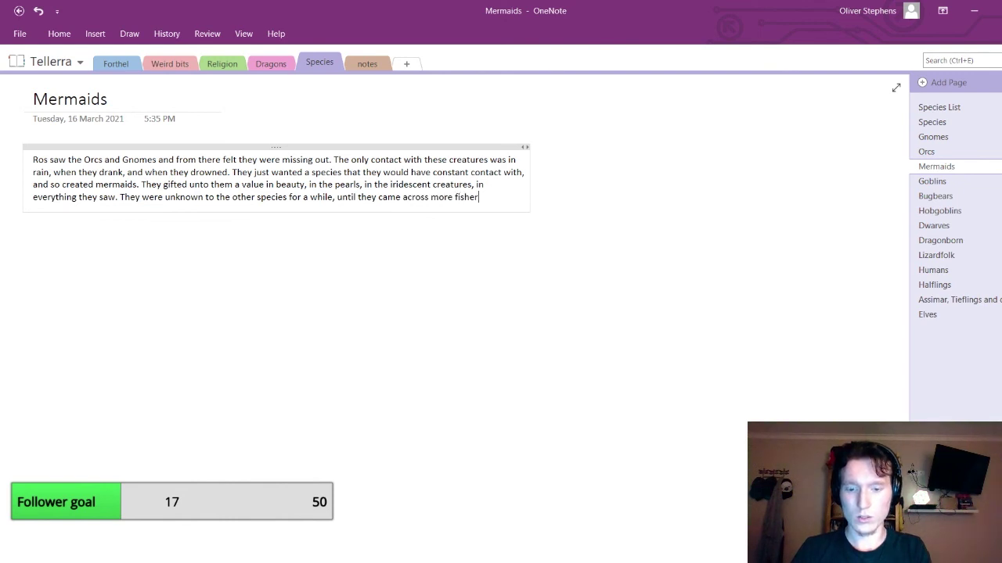
pyautogui.write('people and ')
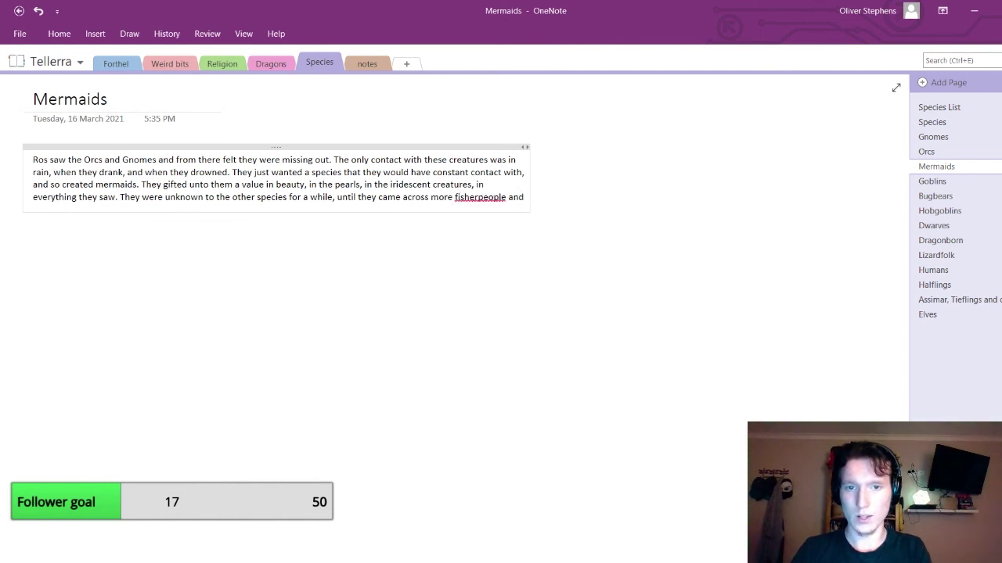
pyautogui.write('bea')
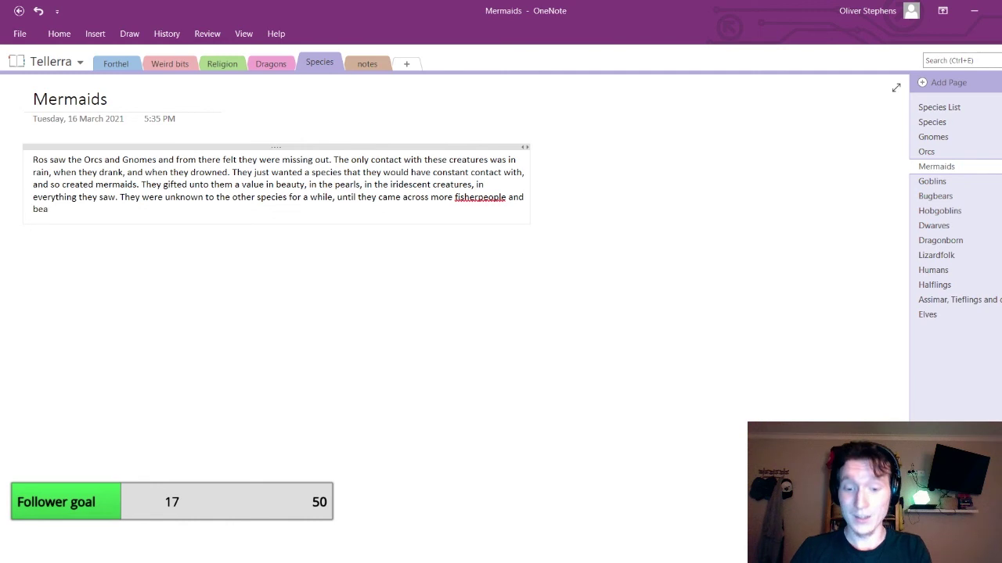
pyautogui.write('utiful pe')
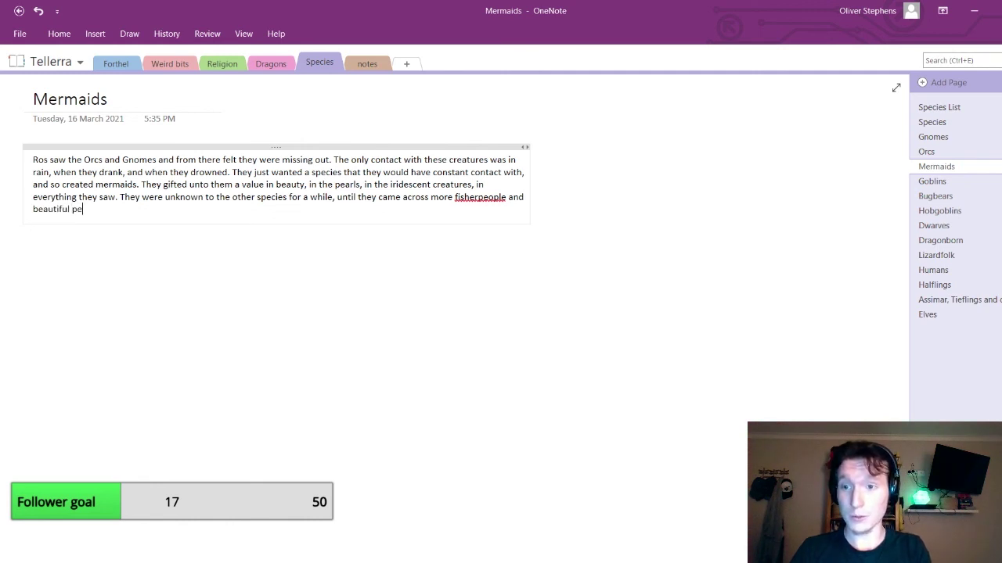
pyautogui.write('ople looking at ')
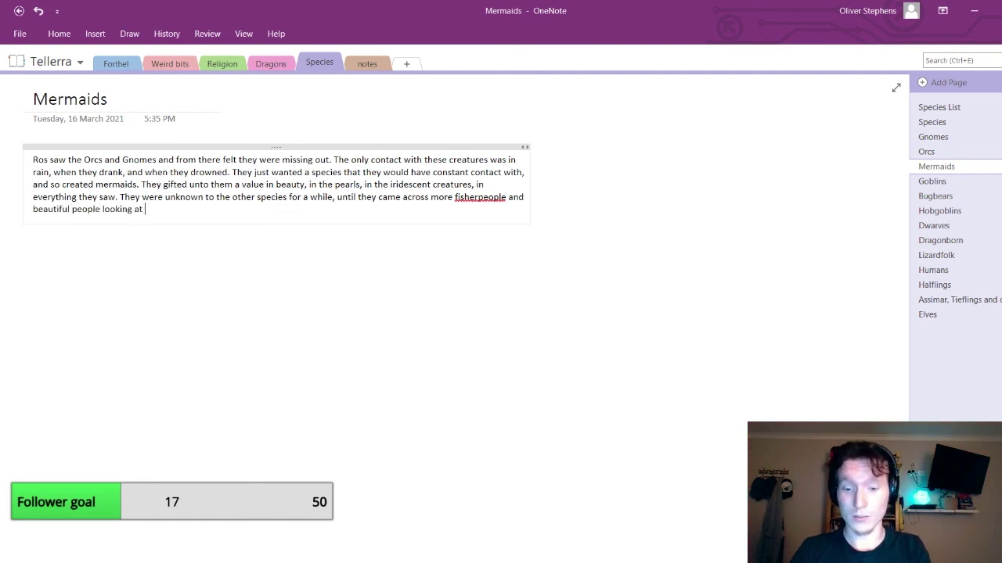
pyautogui.write('themselves in the water')
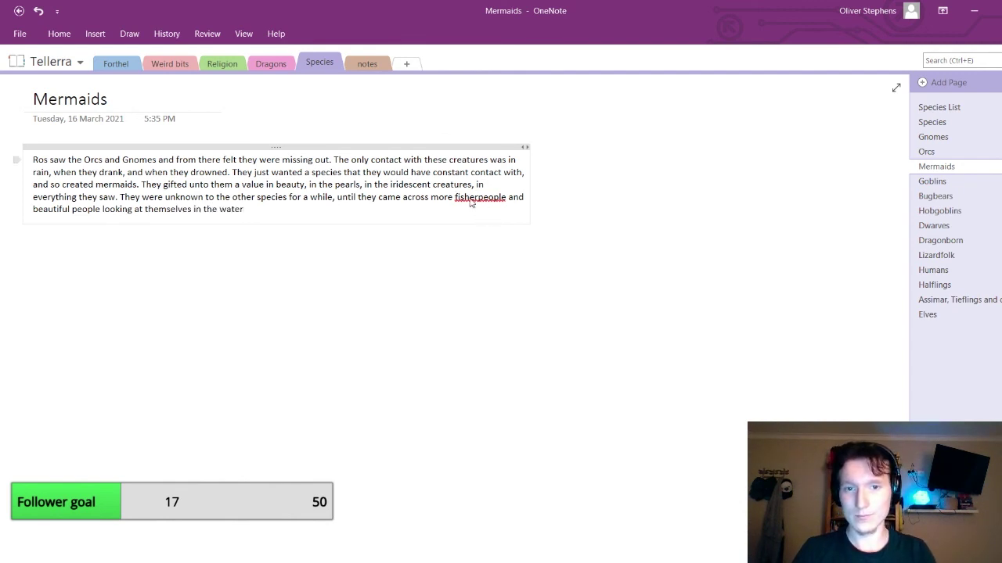
pyautogui.click(479, 197)
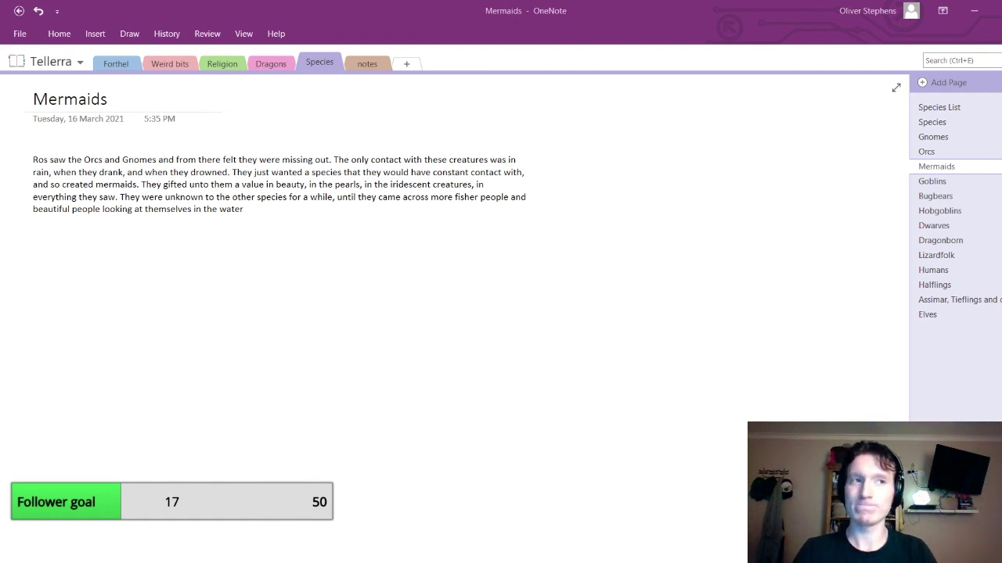
# Put a period after 'water' to end the paragraph and move to the Goblins page
pyautogui.click(442, 217)
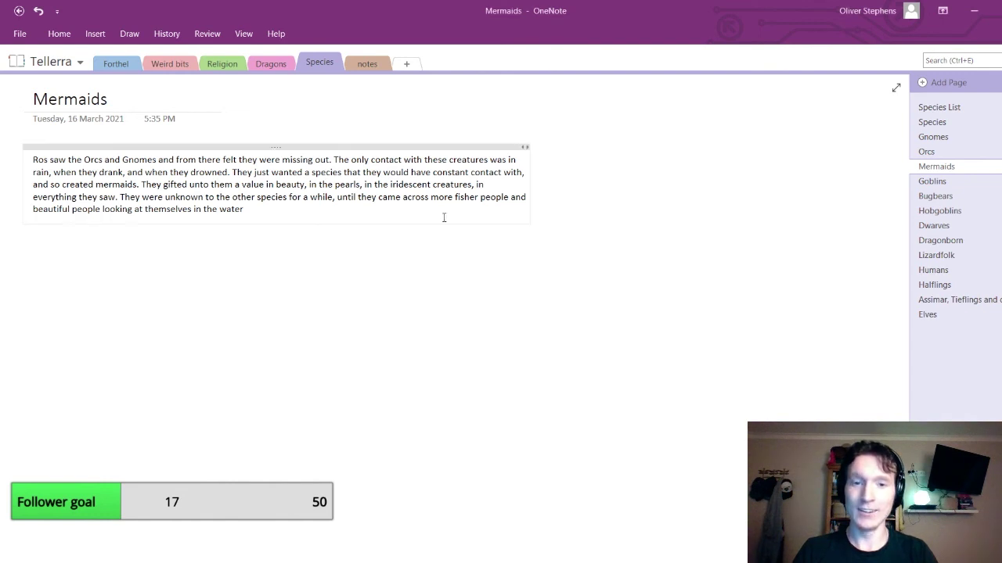
pyautogui.write('.')
pyautogui.press('Escape')
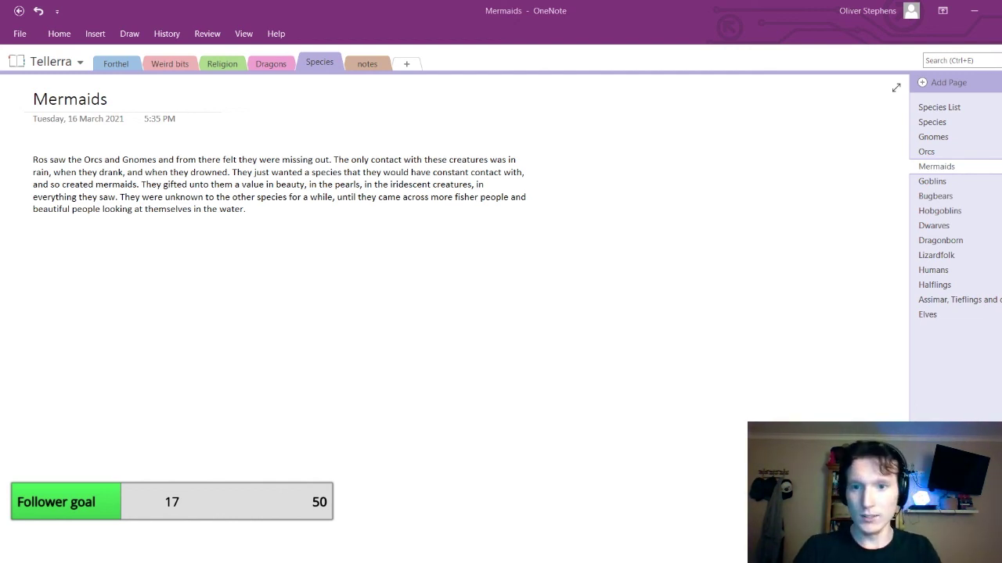
pyautogui.click(264, 208)
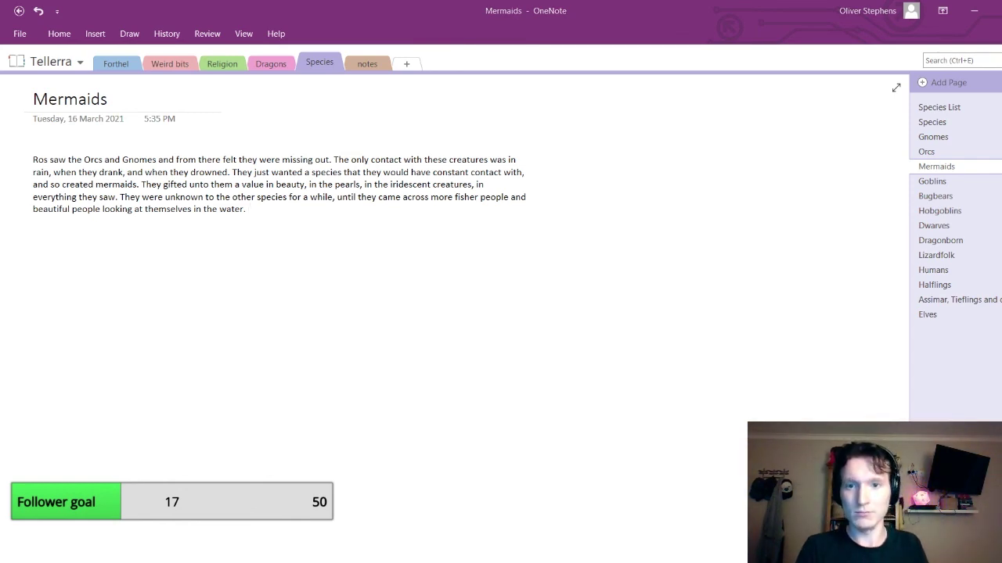
pyautogui.hotkey('alt', 'Tab')
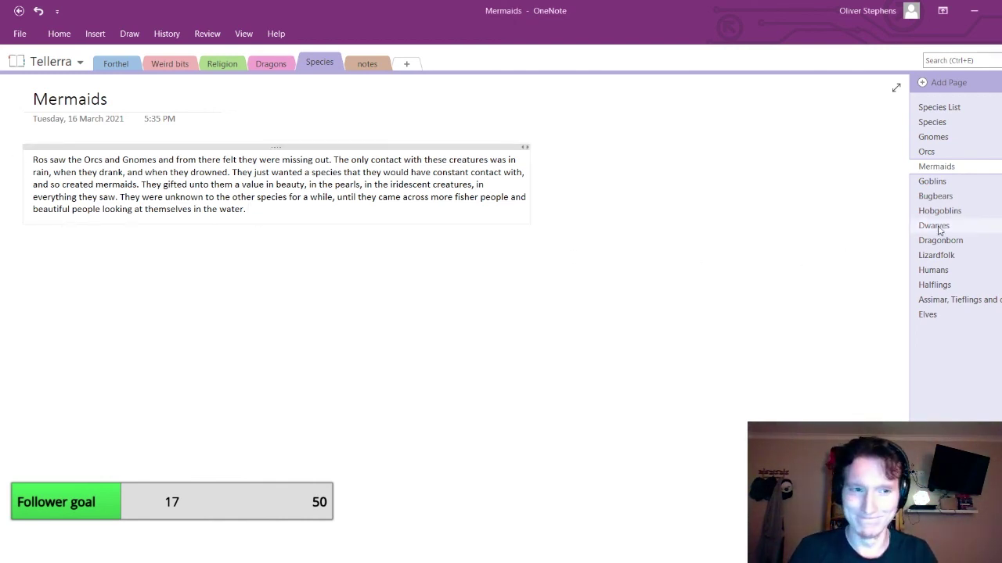
pyautogui.click(948, 183)
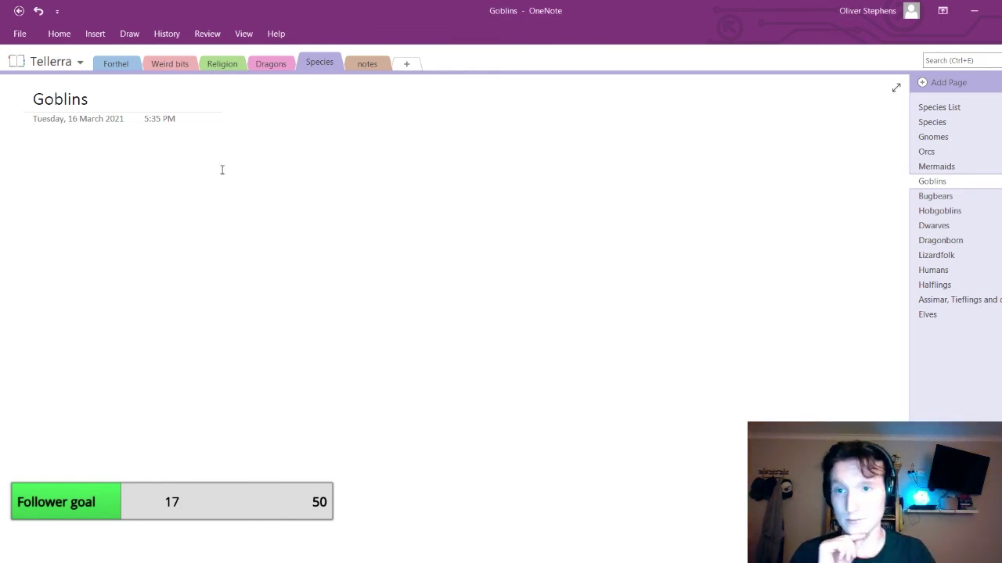
# Read The Shattering creation story in the Religion section, then return to Species
pyautogui.click(231, 69)
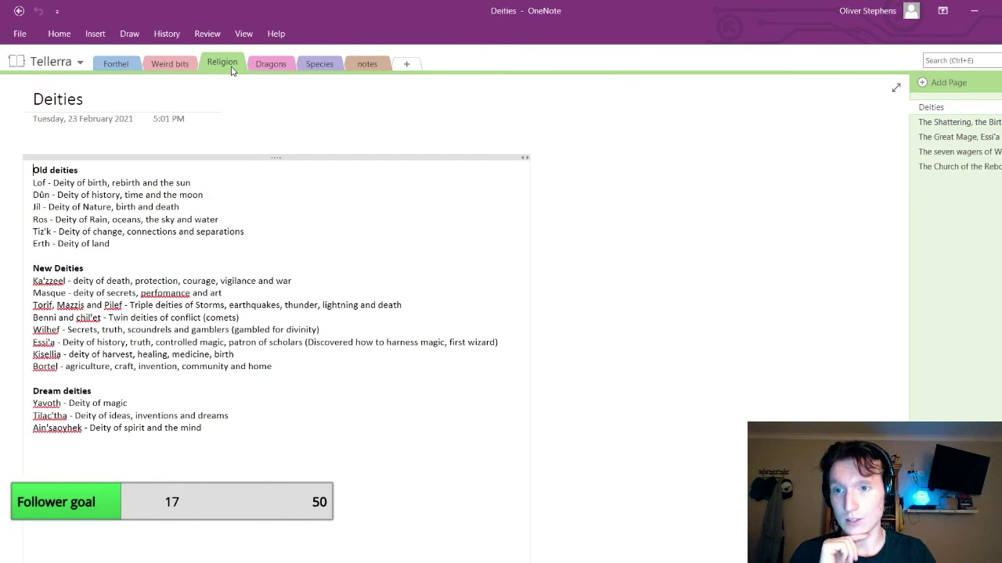
pyautogui.click(982, 129)
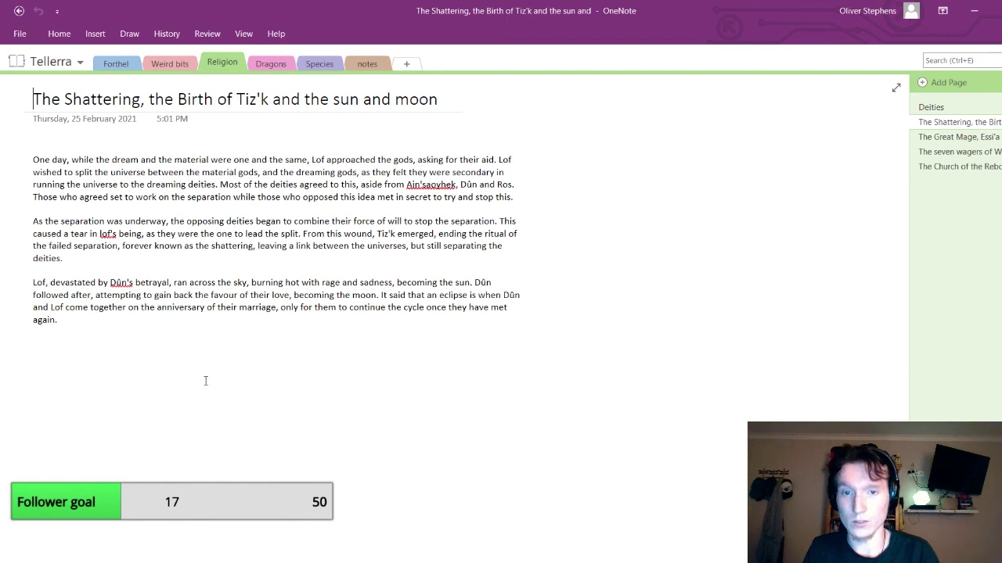
pyautogui.click(319, 62)
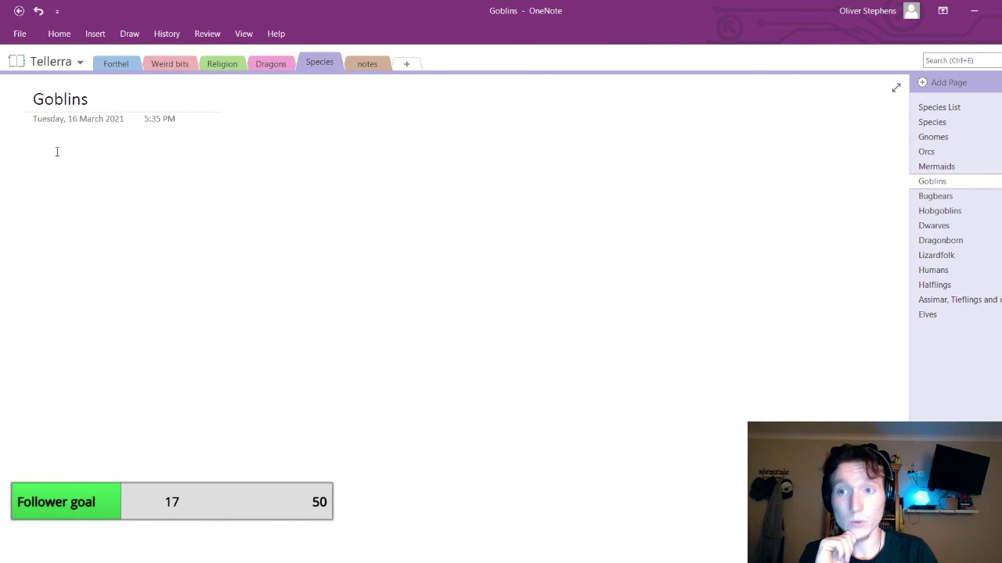
pyautogui.press('Return')
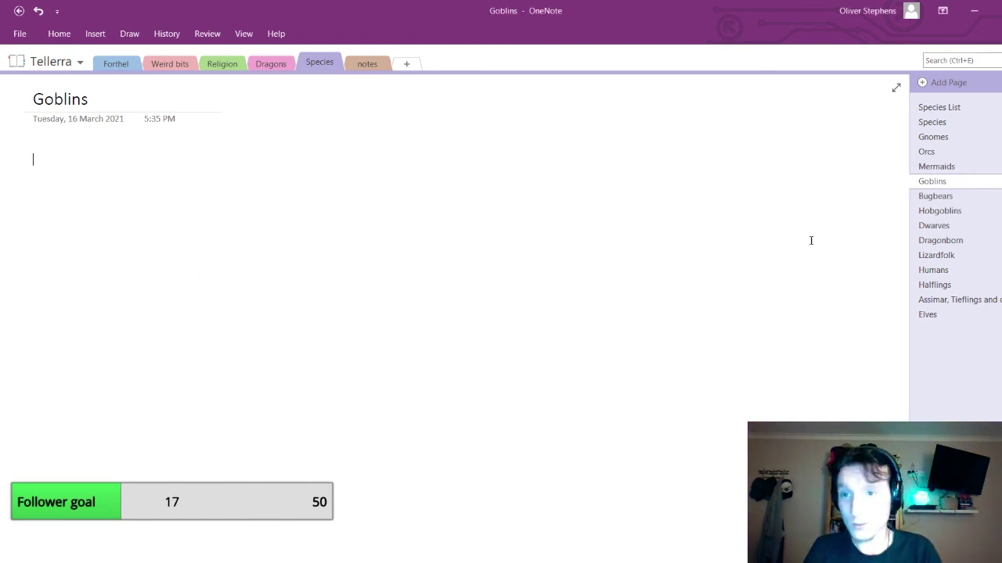
pyautogui.click(955, 129)
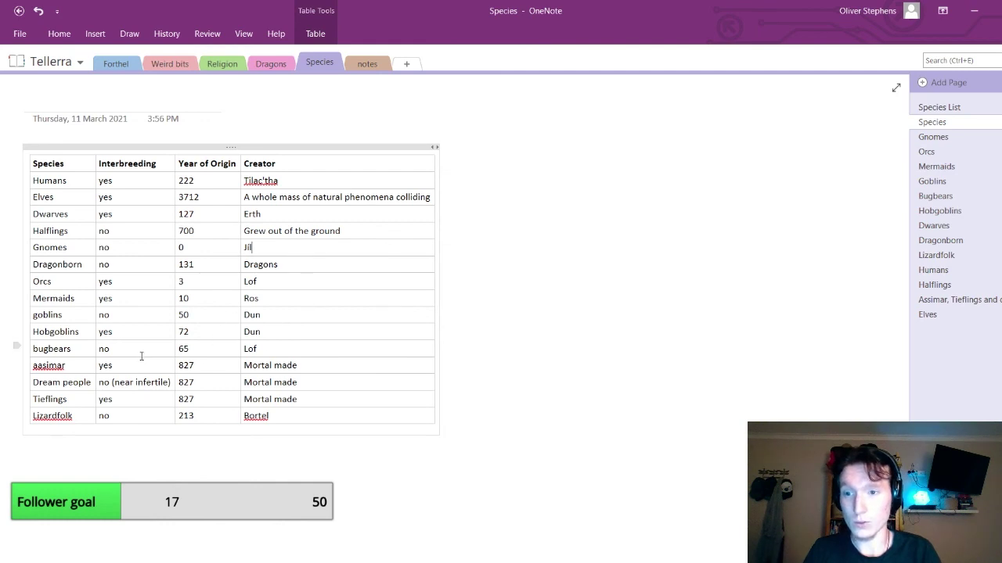
pyautogui.click(955, 182)
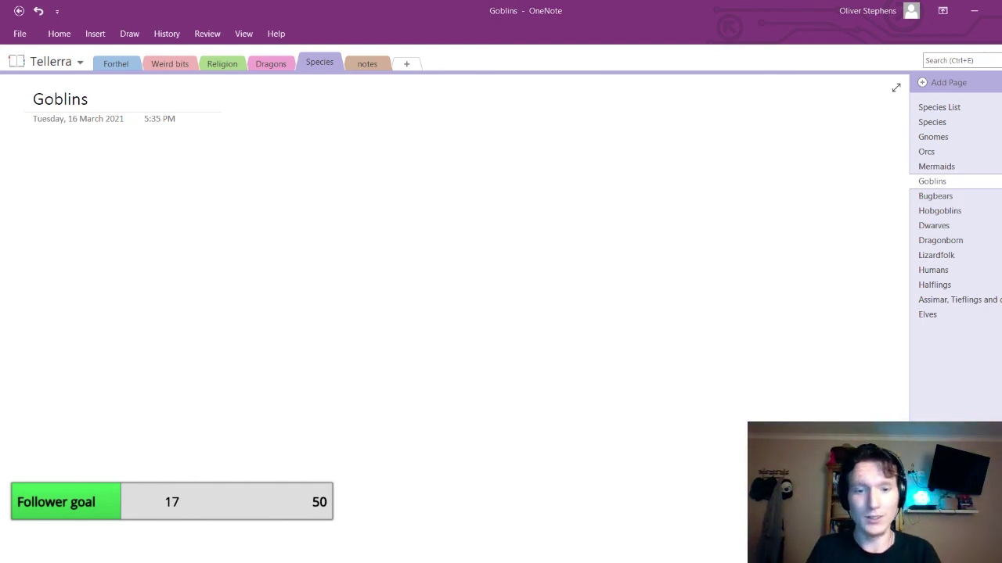
pyautogui.click(488, 371)
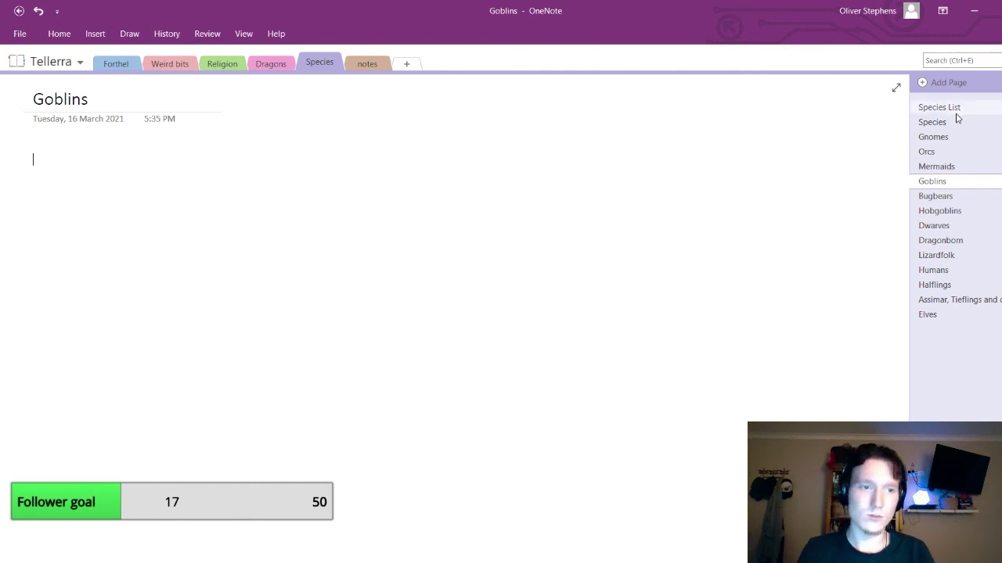
pyautogui.click(930, 121)
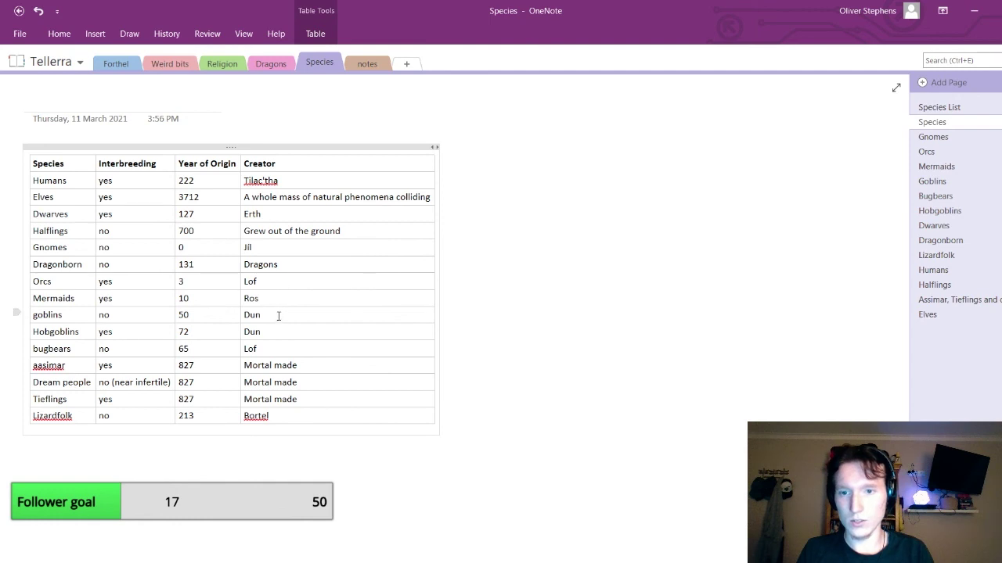
# Select and copy the name 'Dûn' from the Religion > Deities page
pyautogui.click(231, 67)
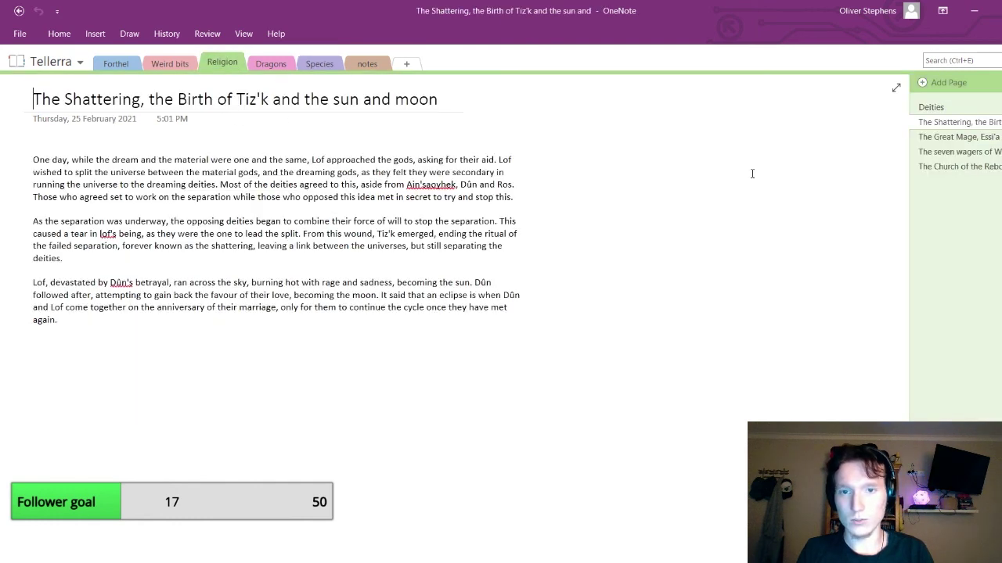
pyautogui.click(936, 109)
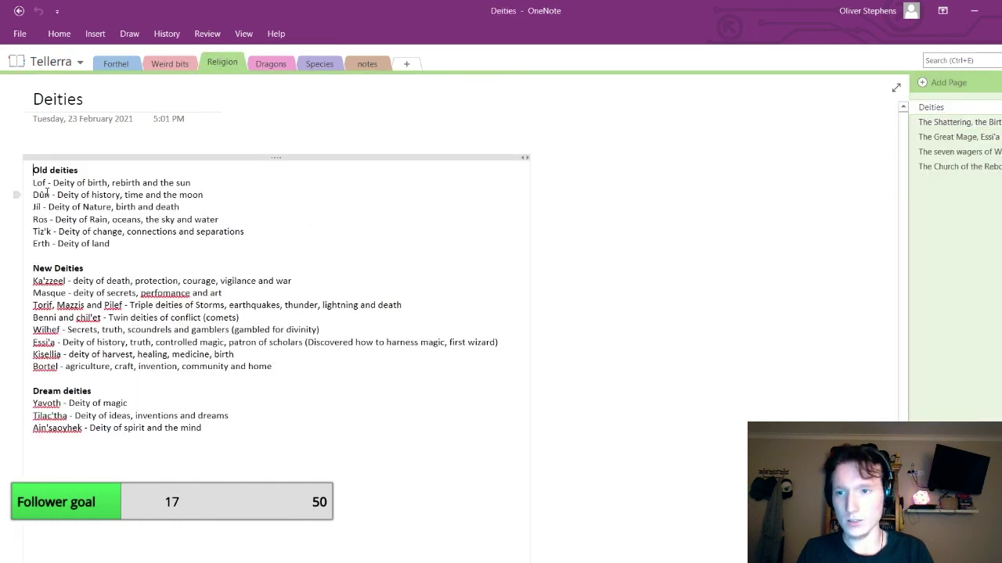
pyautogui.moveTo(33, 195); pyautogui.dragTo(51, 195)
pyautogui.hotkey('ctrl', 'c')
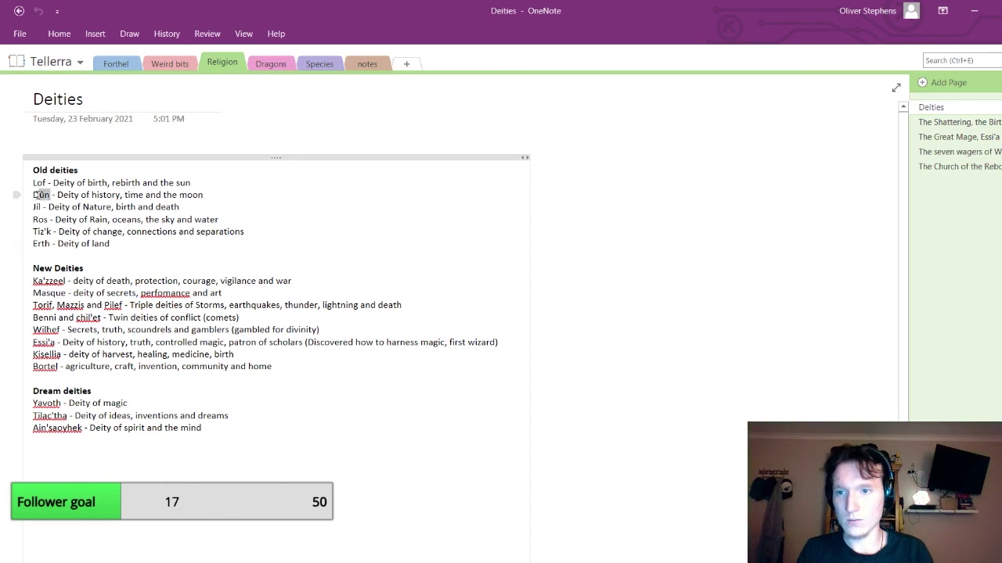
pyautogui.click(270, 64)
# Replace 'Dun' with 'Dûn' as creator in the Species table's goblins and Hobgoblins rows
pyautogui.click(320, 63)
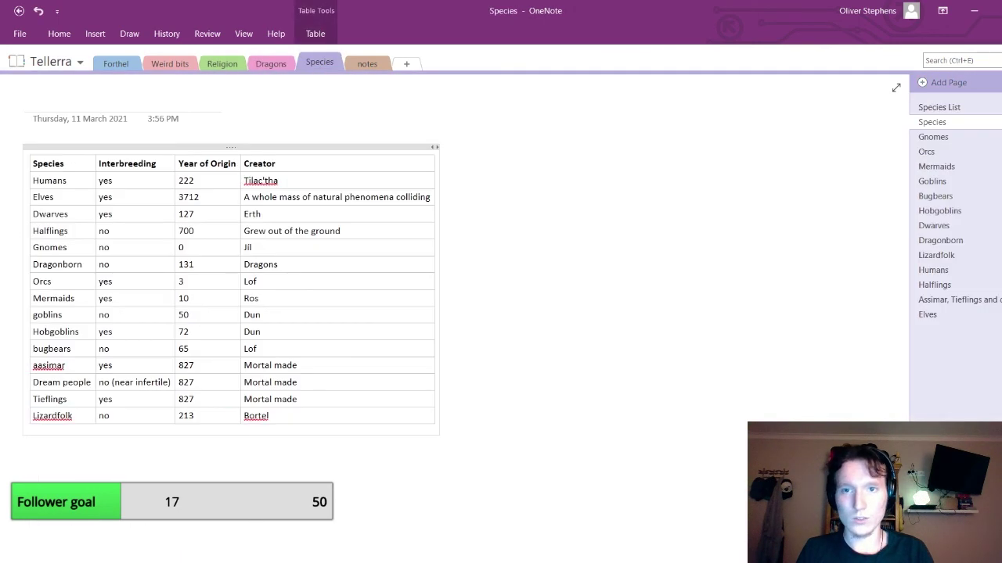
pyautogui.doubleClick(259, 315)
pyautogui.hotkey('ctrl', 'v')
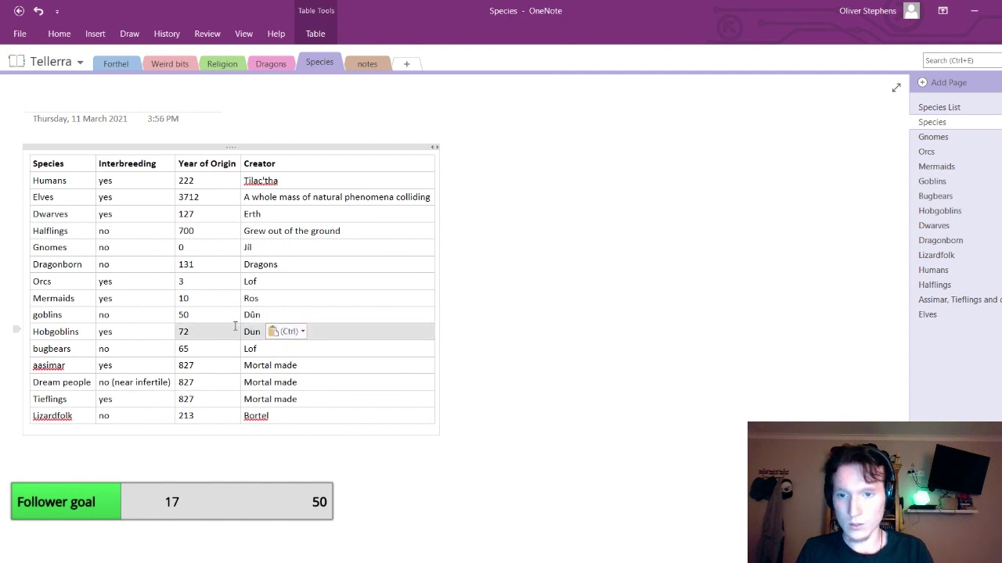
pyautogui.click(262, 331)
pyautogui.doubleClick(258, 331)
pyautogui.hotkey('ctrl', 'v')
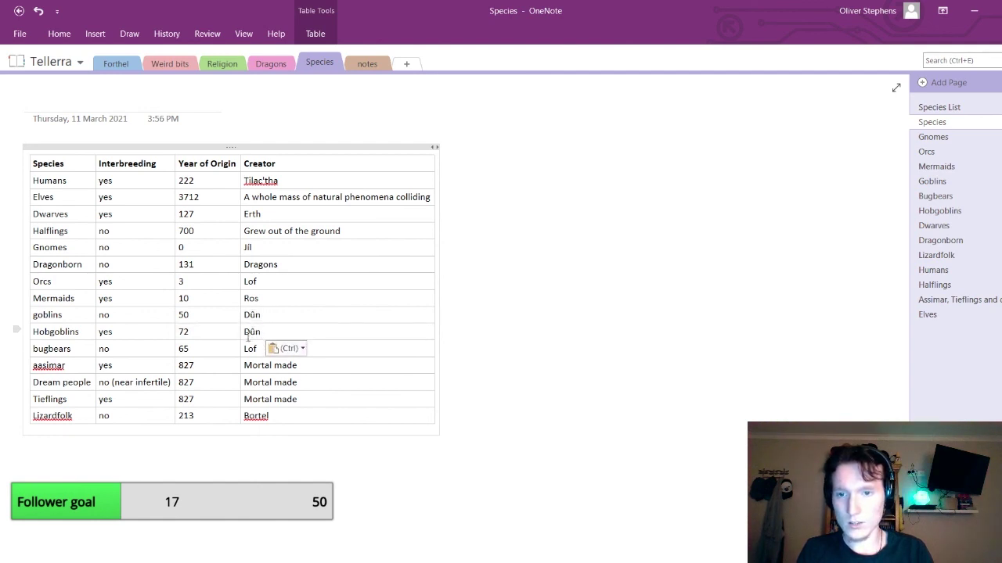
# On the Goblins page, write that Dûn wanted to get a hold of Lof but could not catch up
pyautogui.click(960, 181)
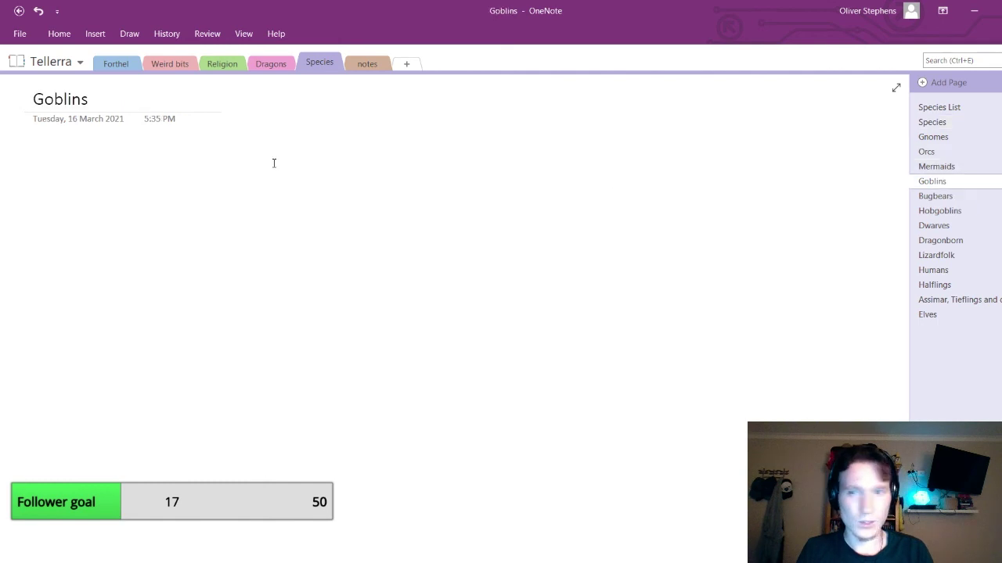
pyautogui.press('Tab')
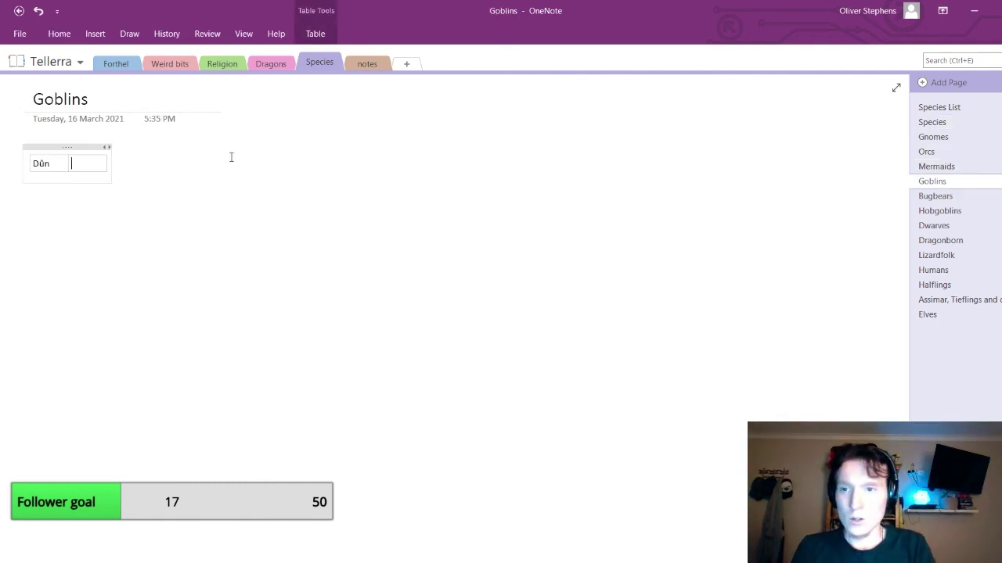
pyautogui.hotkey('ctrl', 'z')
pyautogui.write('wan')
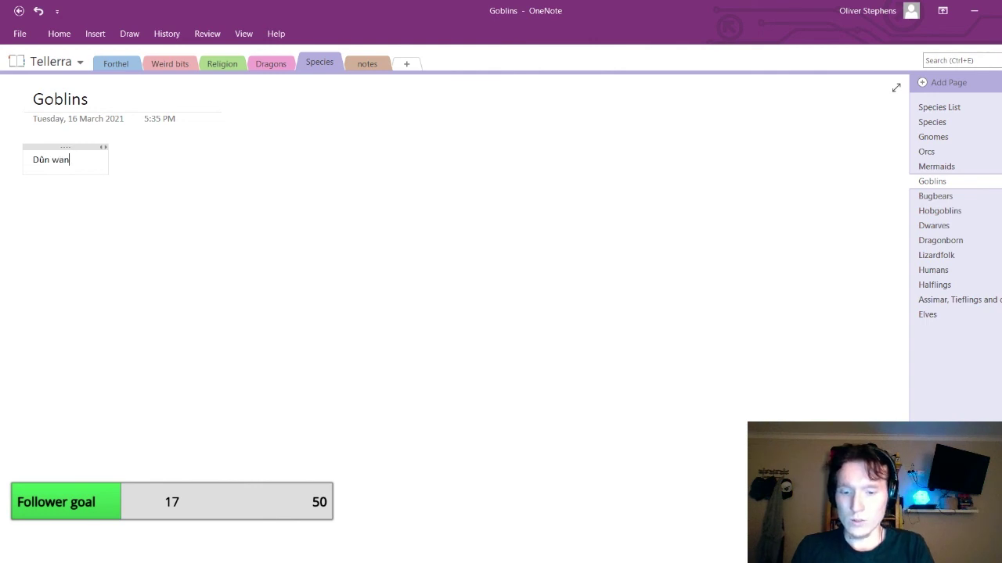
pyautogui.write('ted to get a')
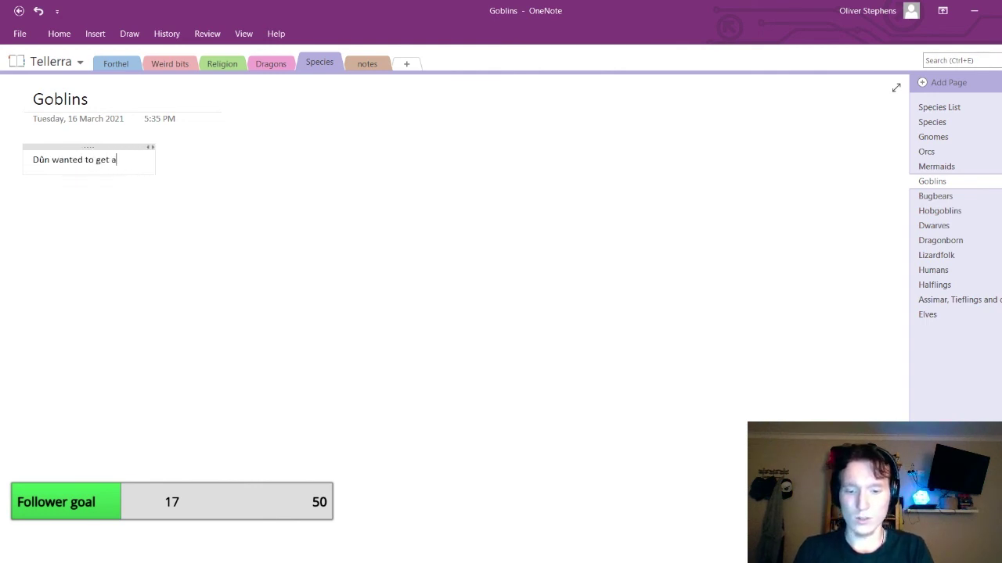
pyautogui.write(' hold of Lof')
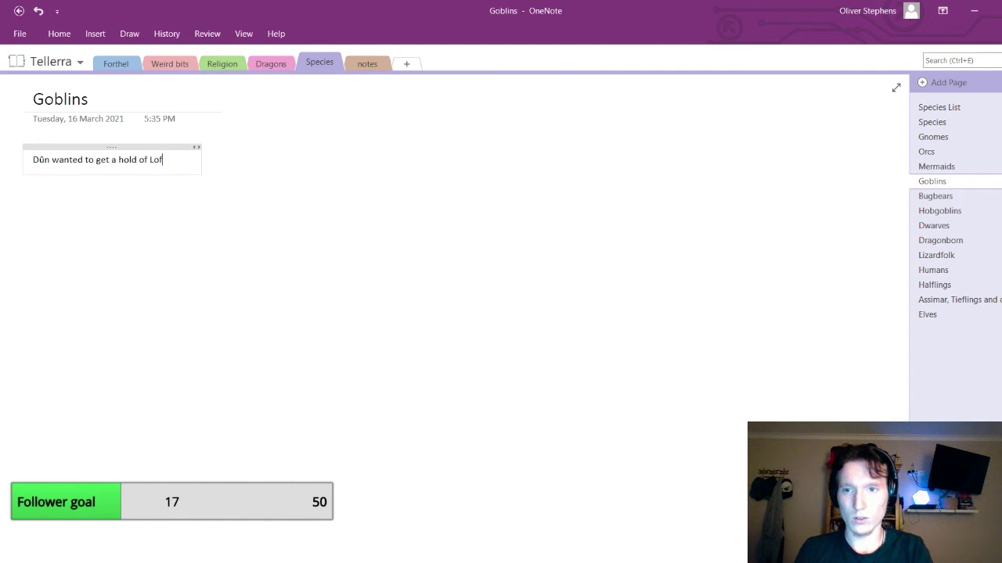
pyautogui.write(', but could')
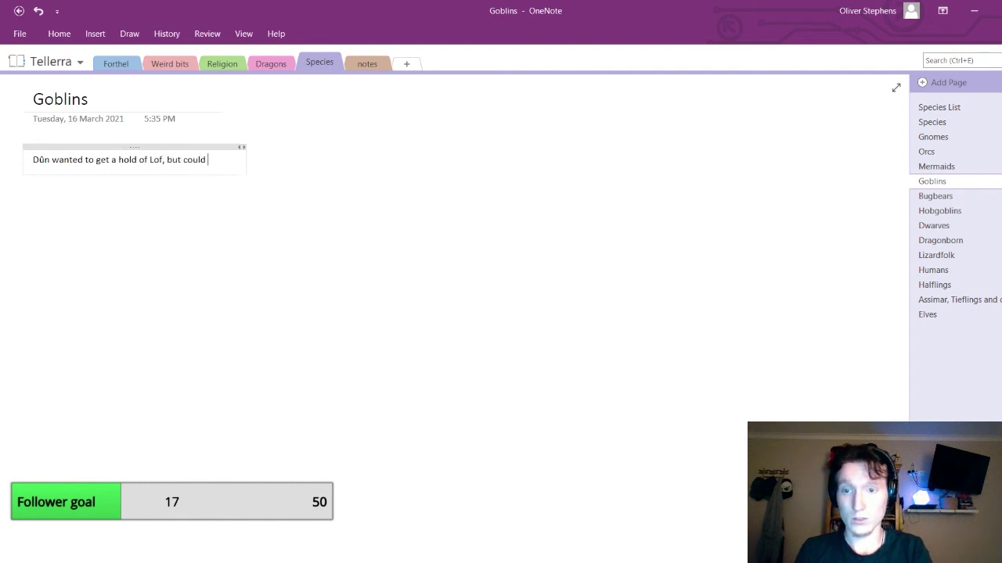
pyautogui.write(' not catch up,')
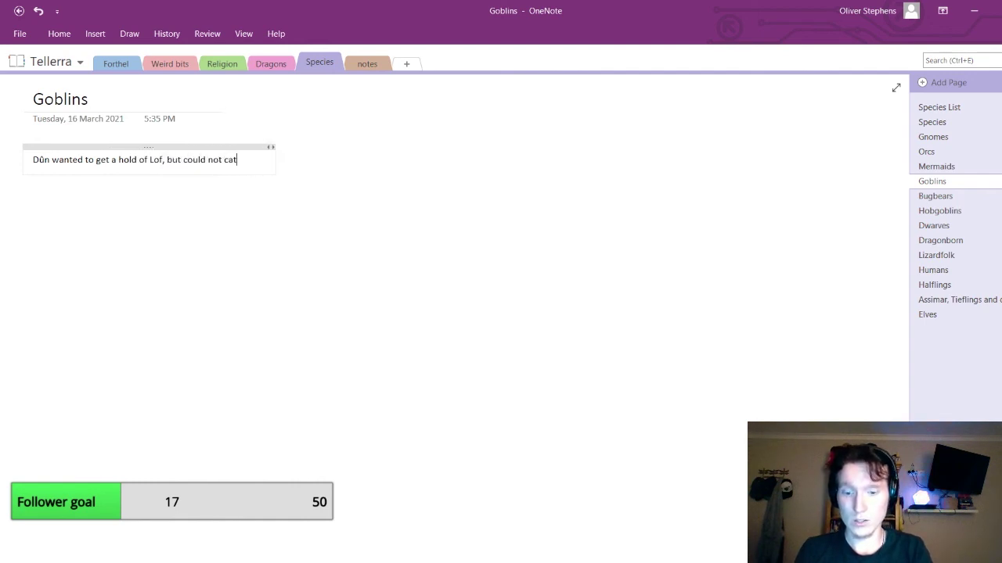
pyautogui.press('BackSpace')
pyautogui.write('.')
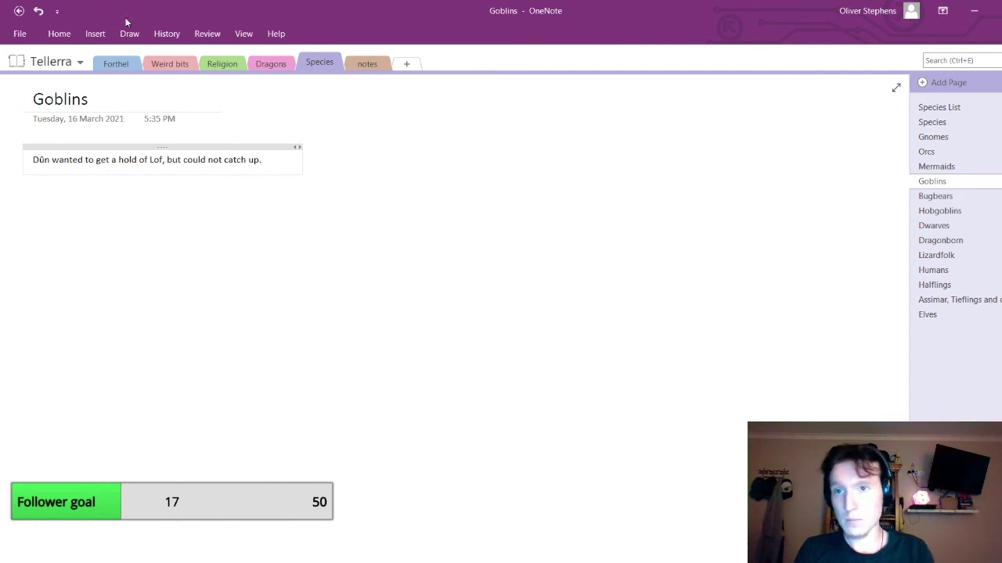
pyautogui.click(232, 62)
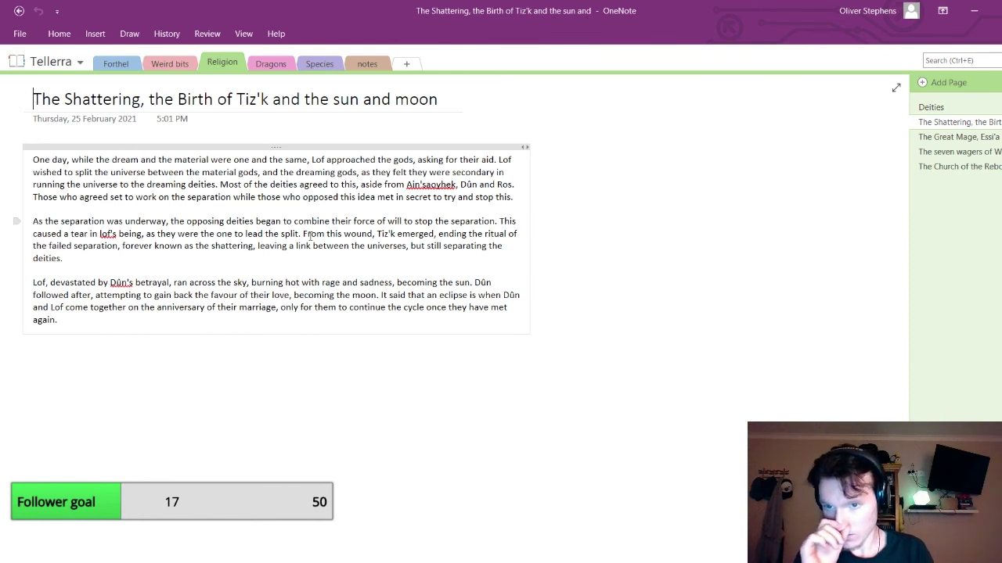
pyautogui.click(327, 64)
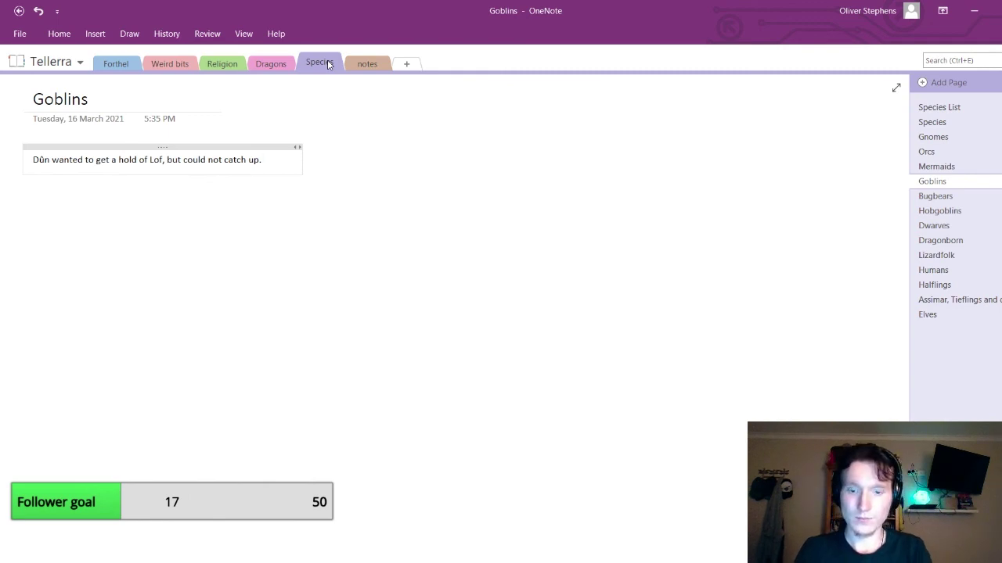
# Add that Lof still interacted with the Orcs, so goblins became messengers saying Dûn wanted to talk
pyautogui.write('They reali')
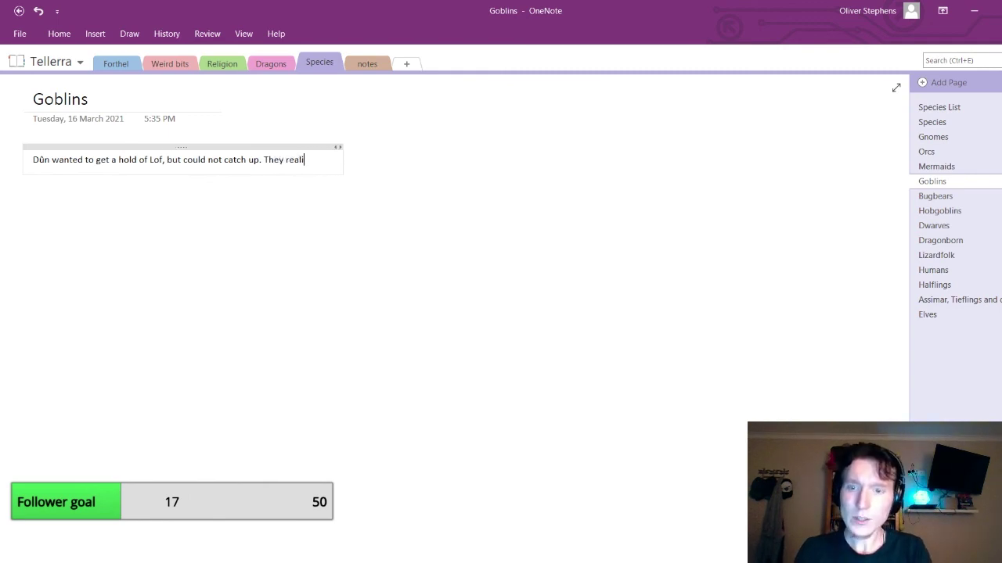
pyautogui.write('sed though, t')
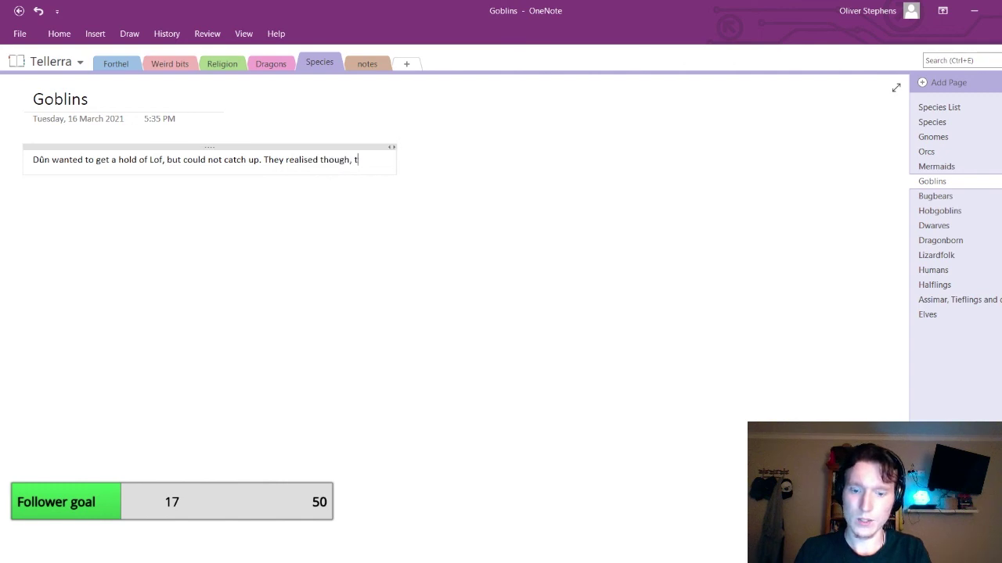
pyautogui.write('hat Lof ')
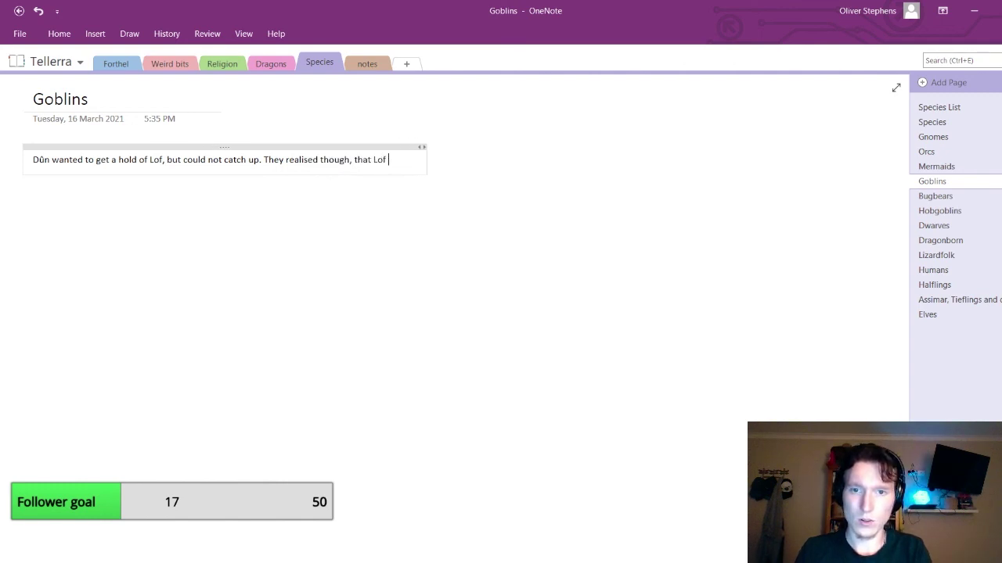
pyautogui.write('was')
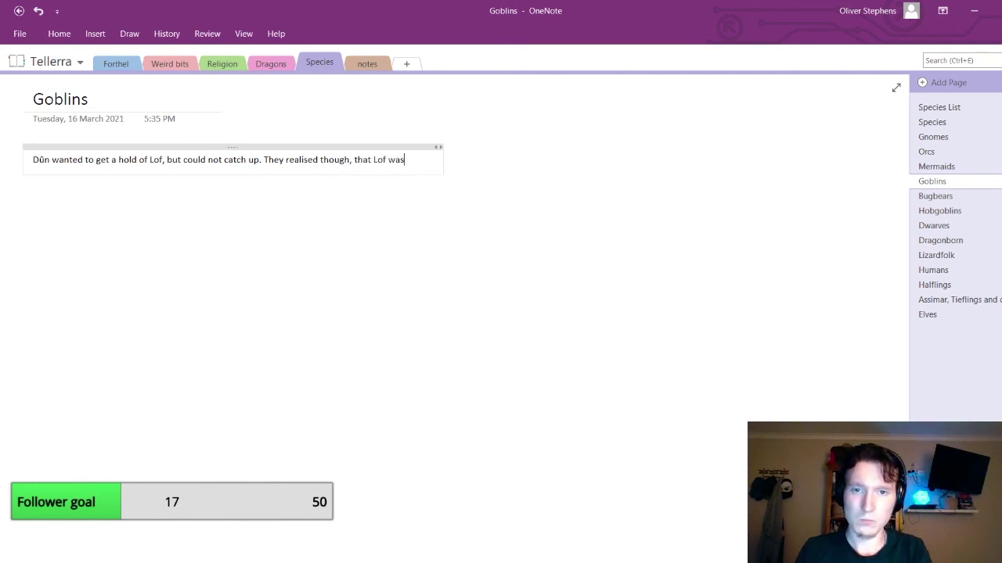
pyautogui.press('BackSpace')
pyautogui.press('BackSpace')
pyautogui.press('BackSpace')
pyautogui.write('had made,')
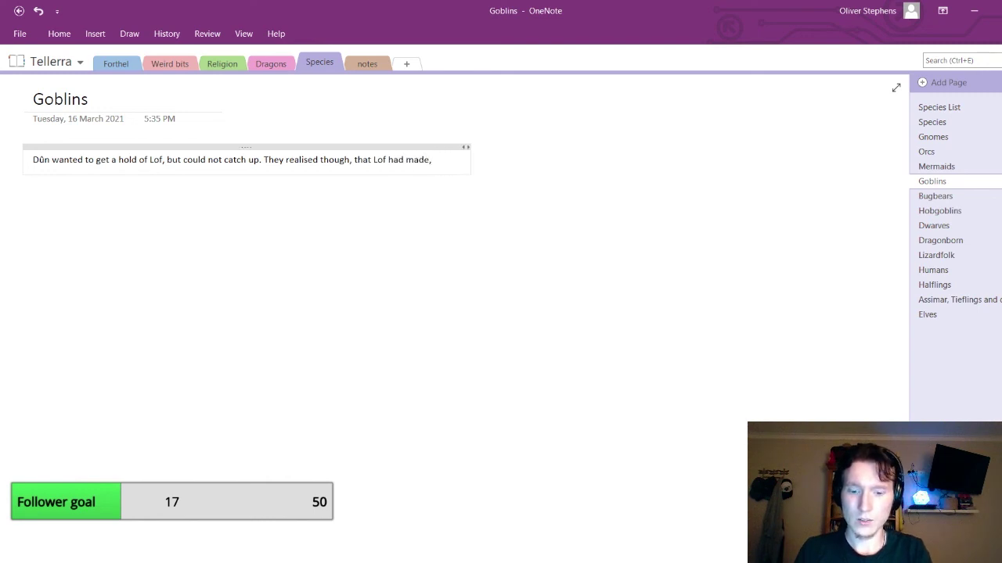
pyautogui.press('BackSpace')
pyautogui.write('an')
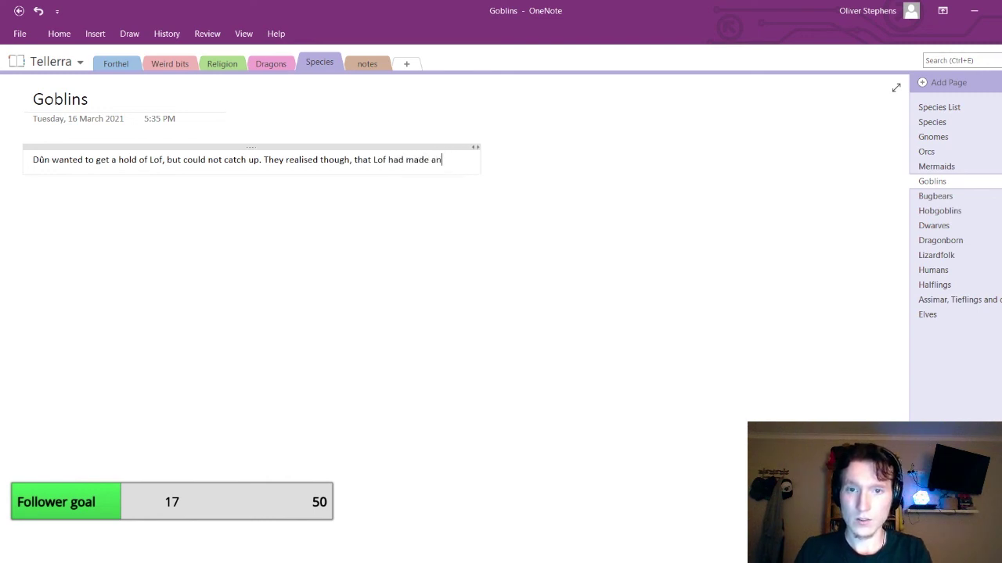
pyautogui.write('d stil')
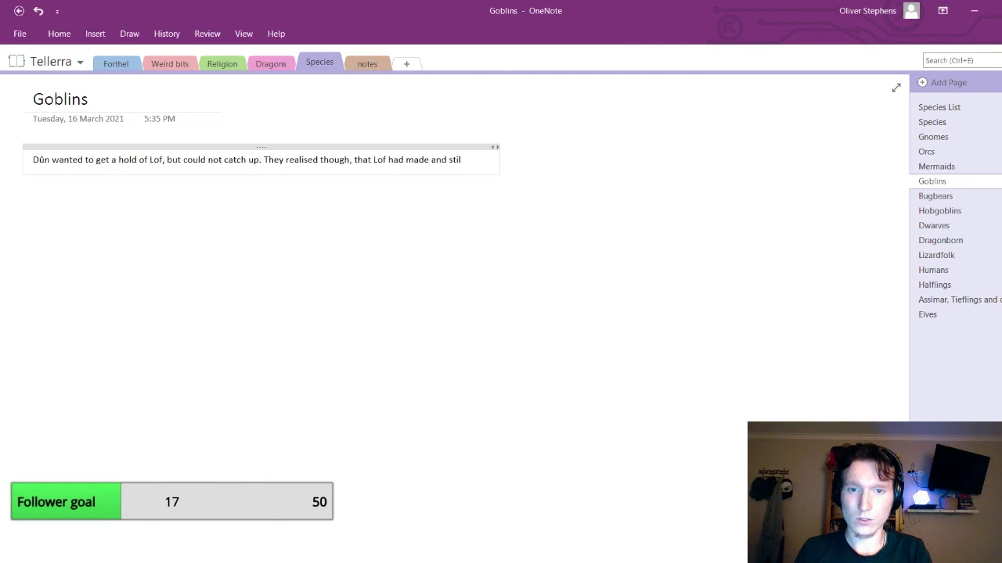
pyautogui.write('l interacted wi')
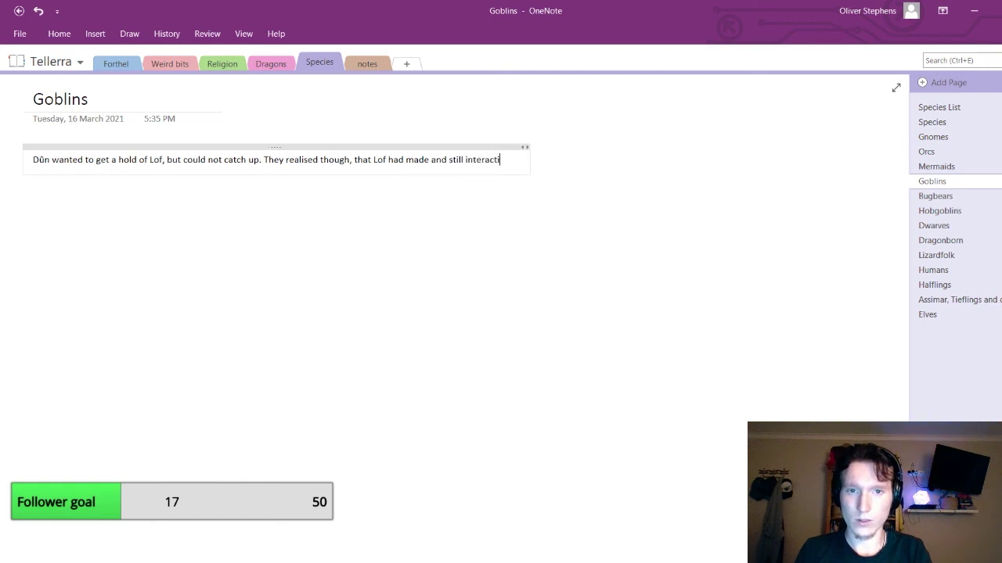
pyautogui.write('th ')
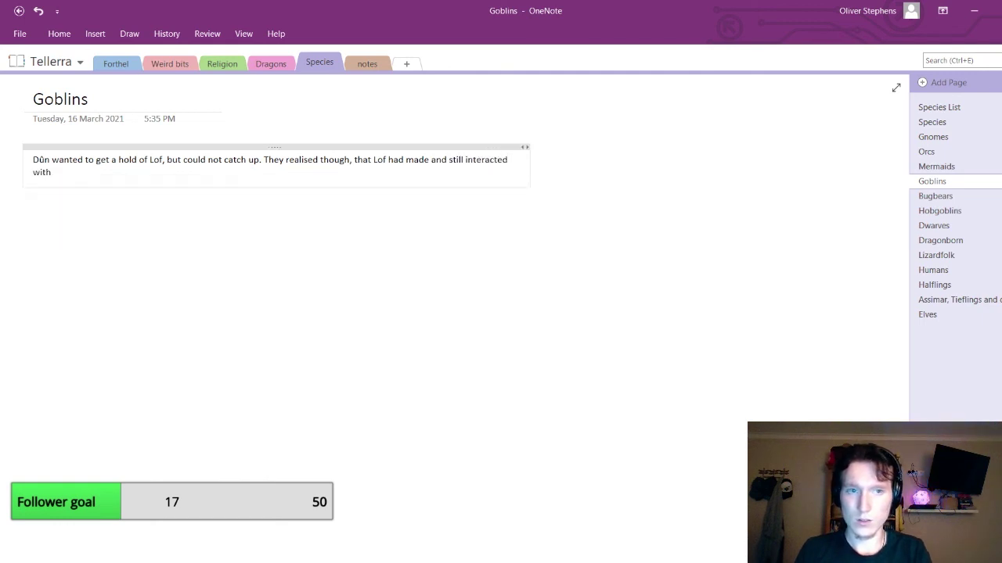
pyautogui.write('the Orcs')
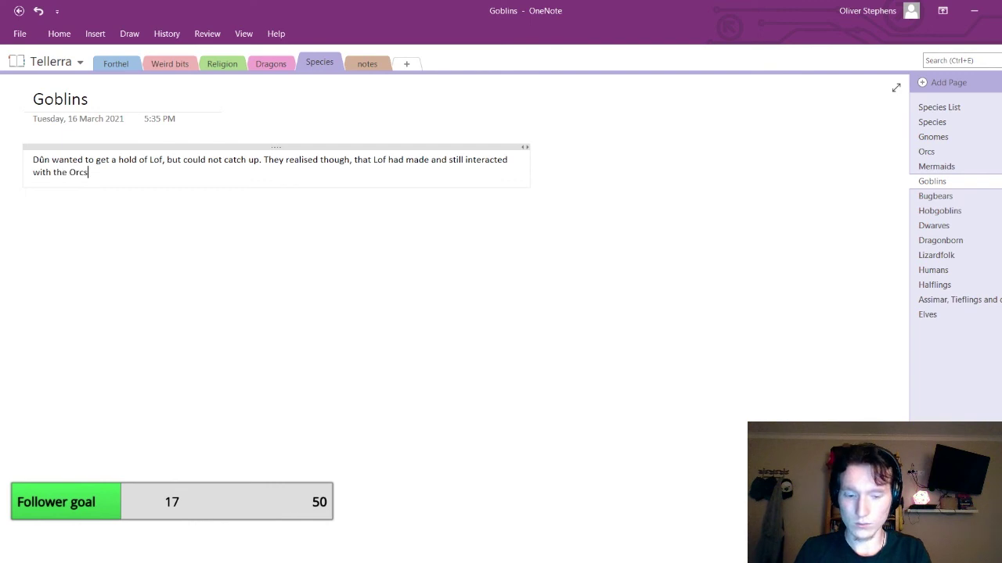
pyautogui.write(', their cr')
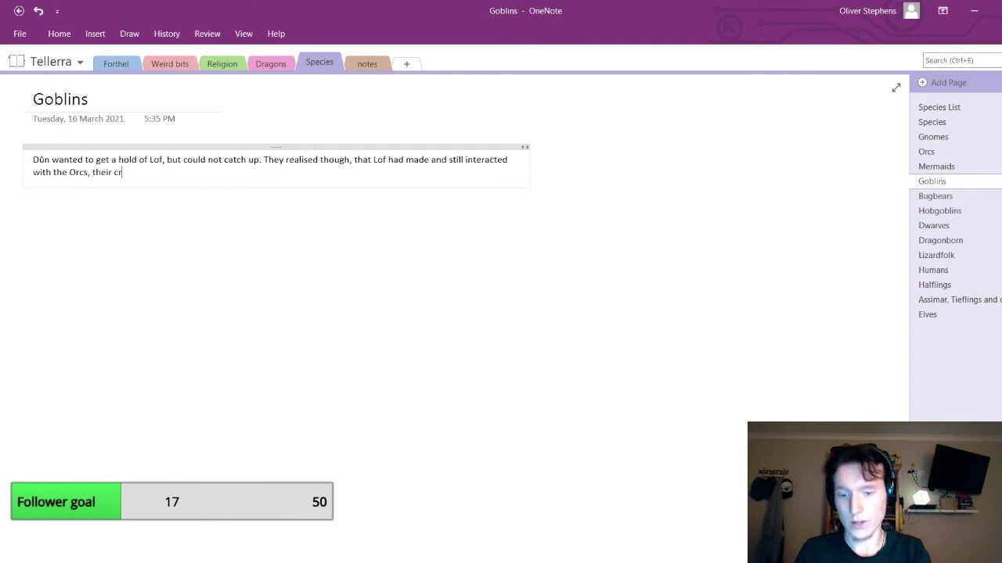
pyautogui.write('eation. So')
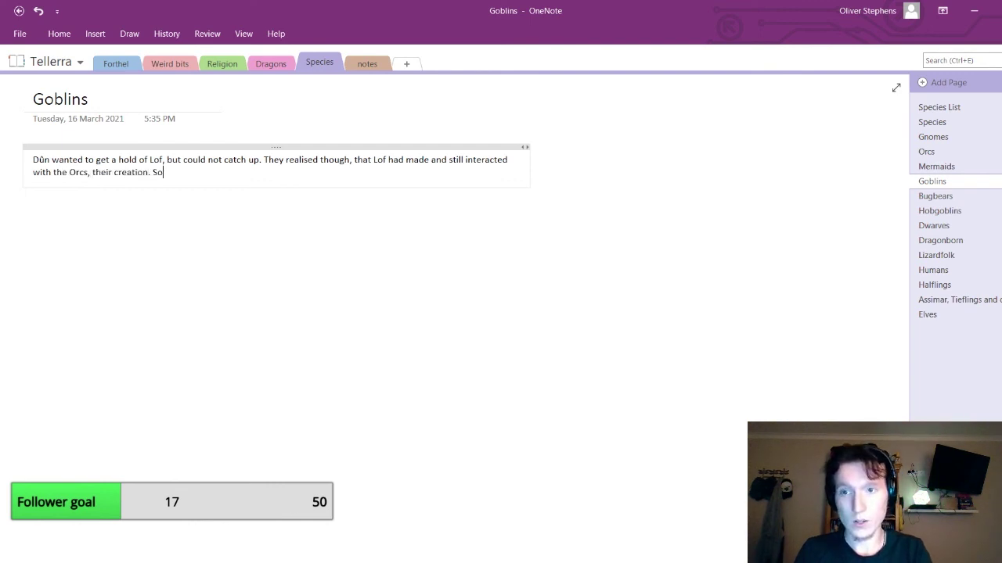
pyautogui.write(' Lof')
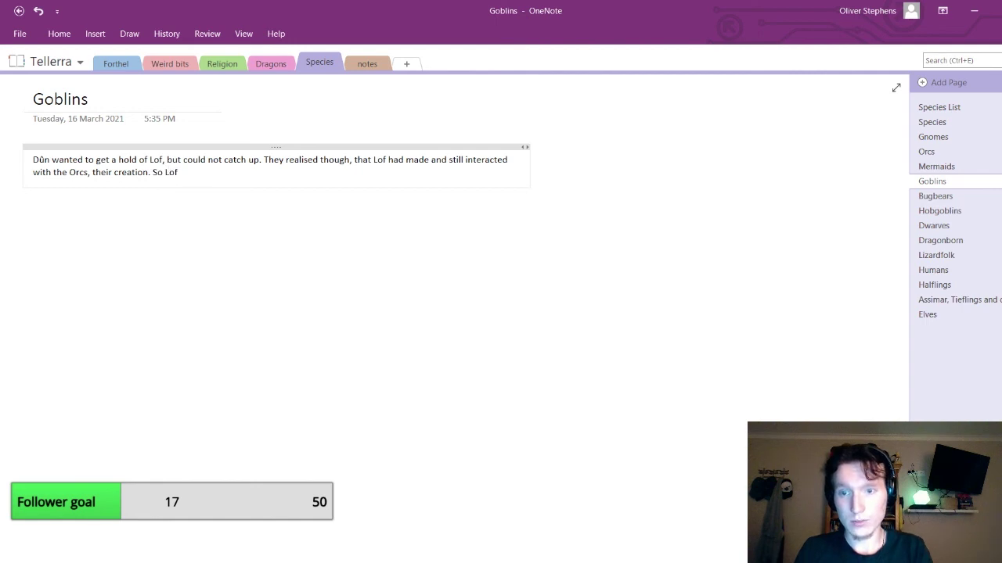
pyautogui.write(' made goblin')
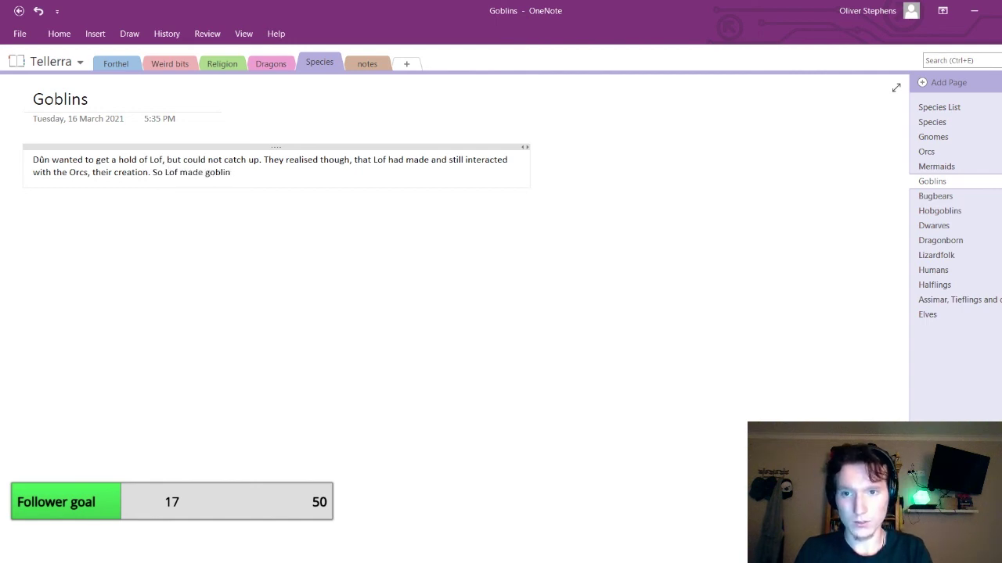
pyautogui.write('s')
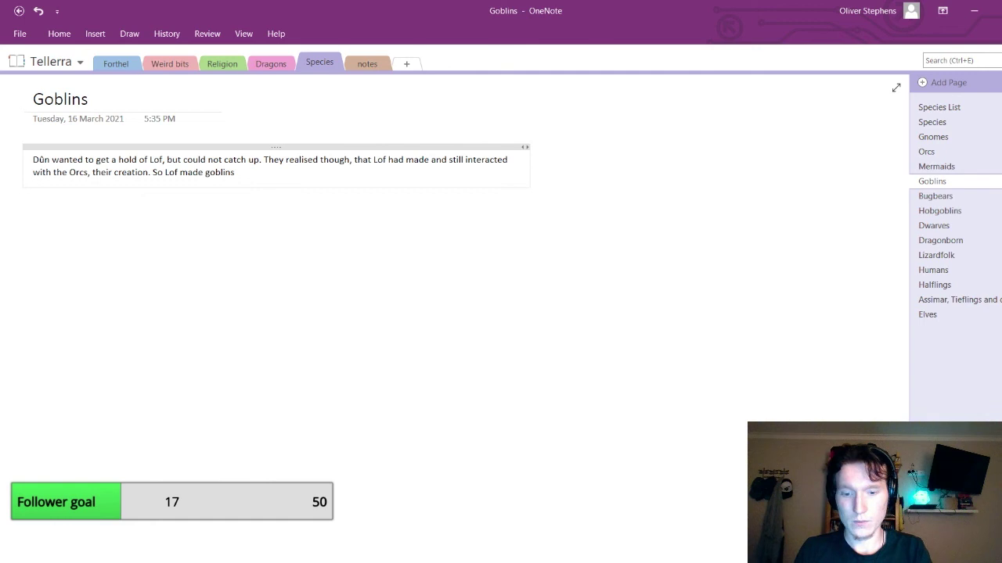
pyautogui.write(' to')
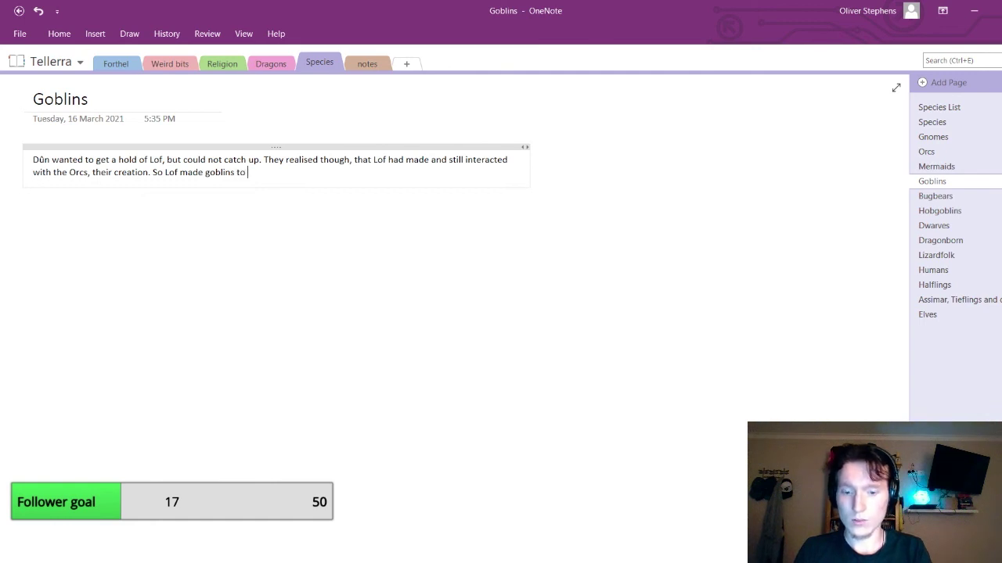
pyautogui.write(' act a')
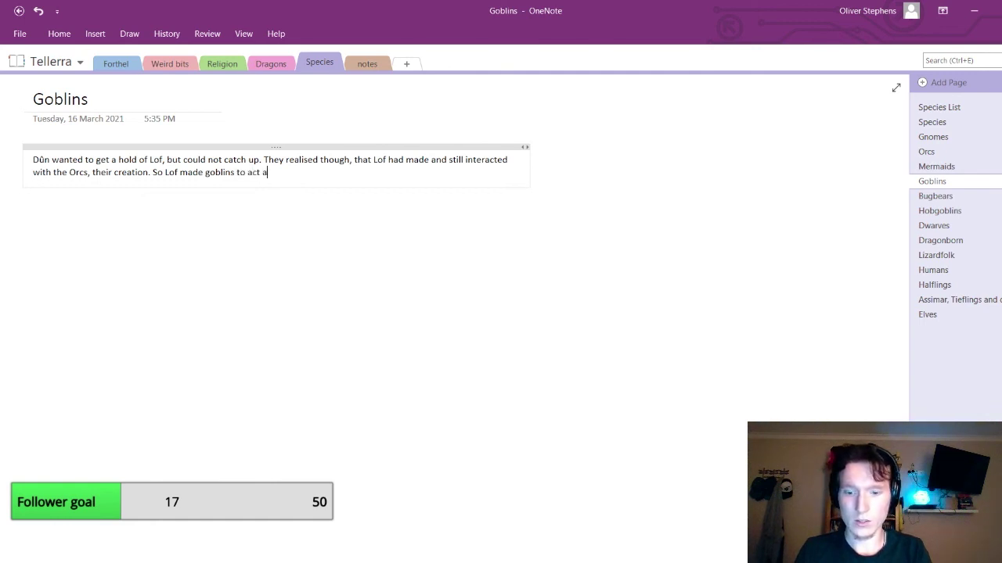
pyautogui.write('s messengers')
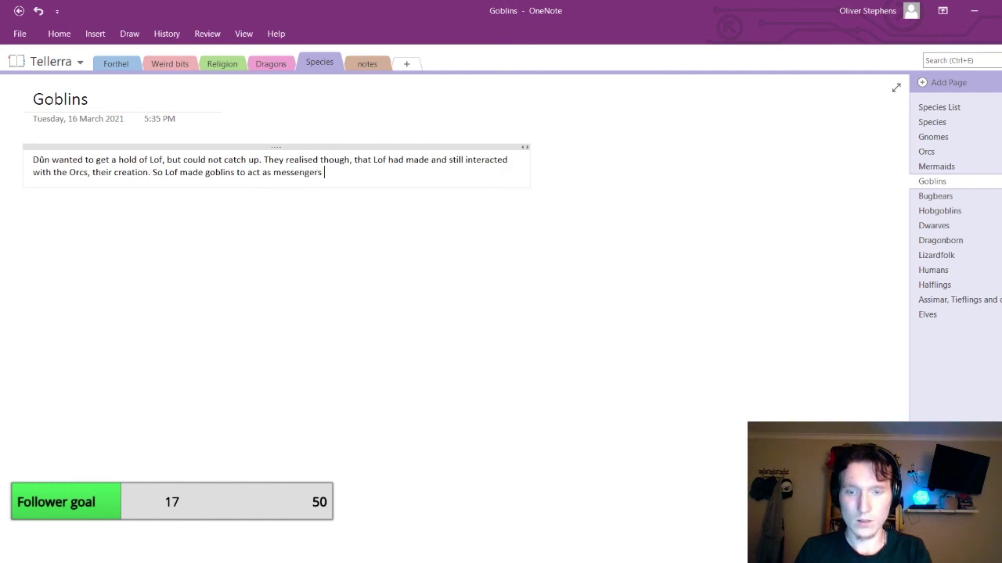
pyautogui.write(' to tell the orc')
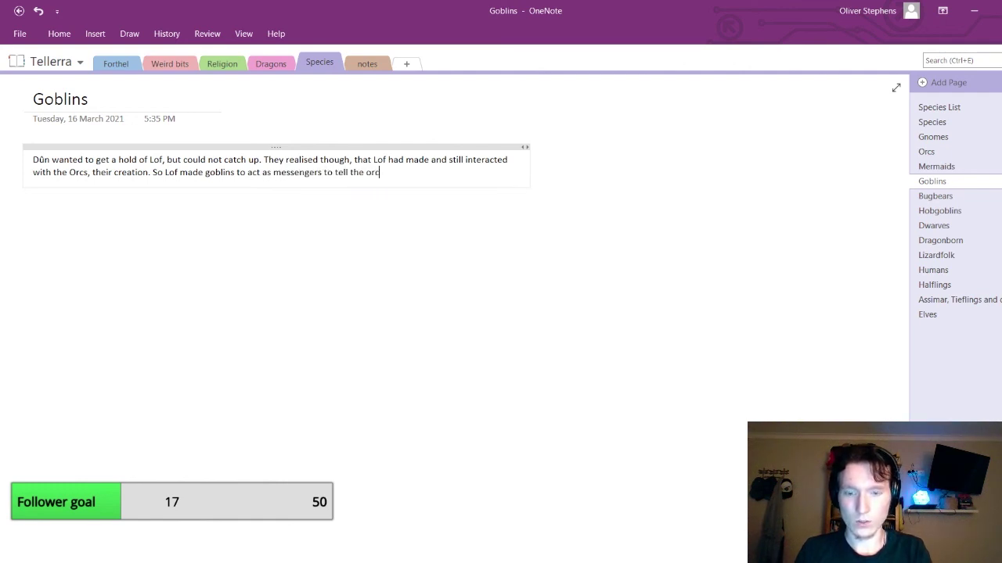
pyautogui.write('s ')
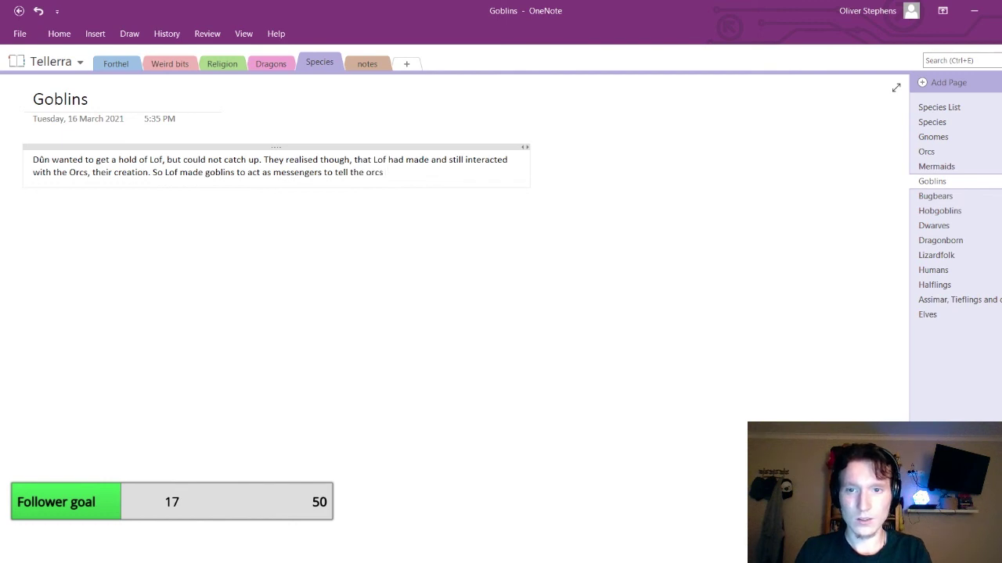
pyautogui.write('that')
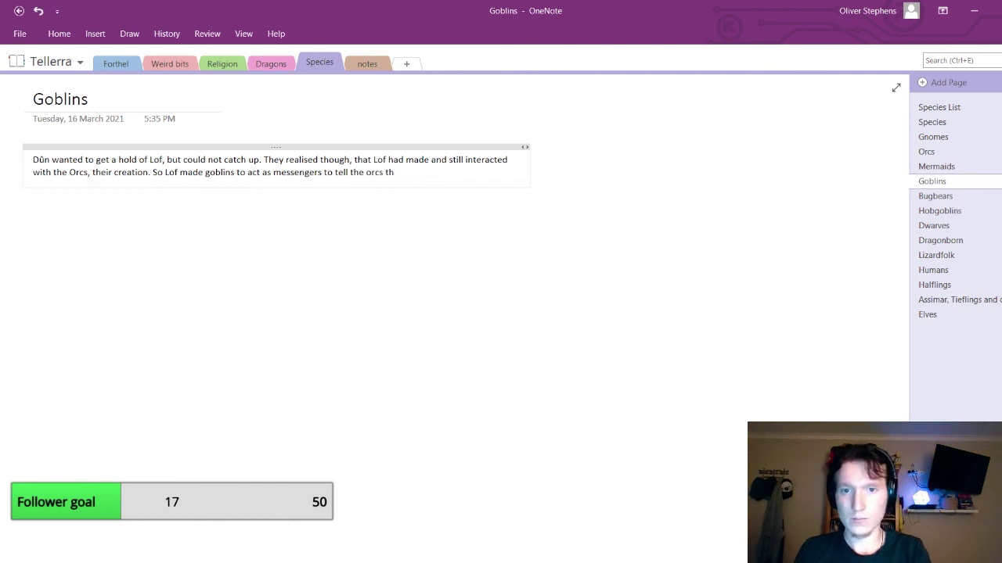
pyautogui.press('BackSpace')
pyautogui.press('BackSpace')
pyautogui.write('that D')
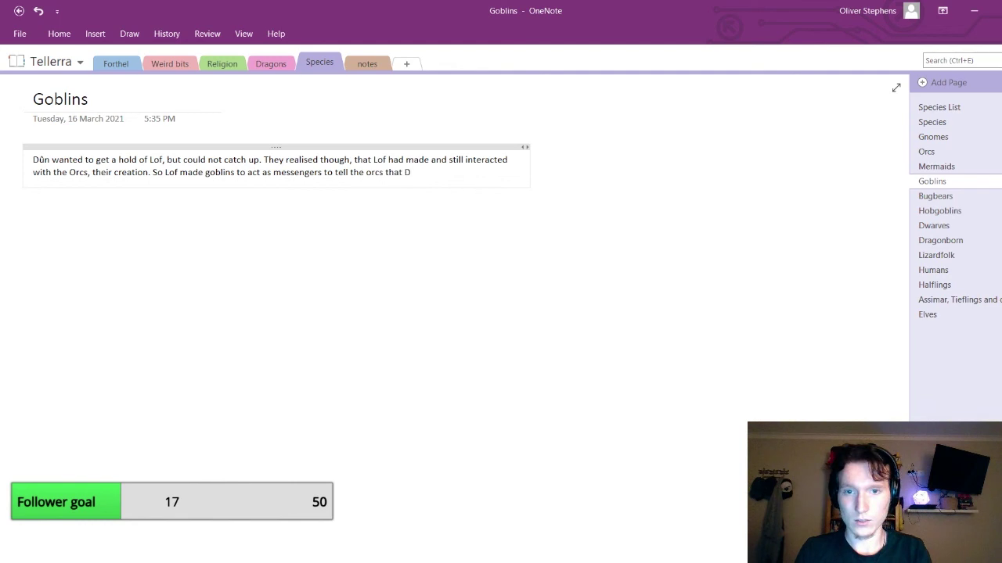
pyautogui.press('BackSpace')
pyautogui.write('Dûn')
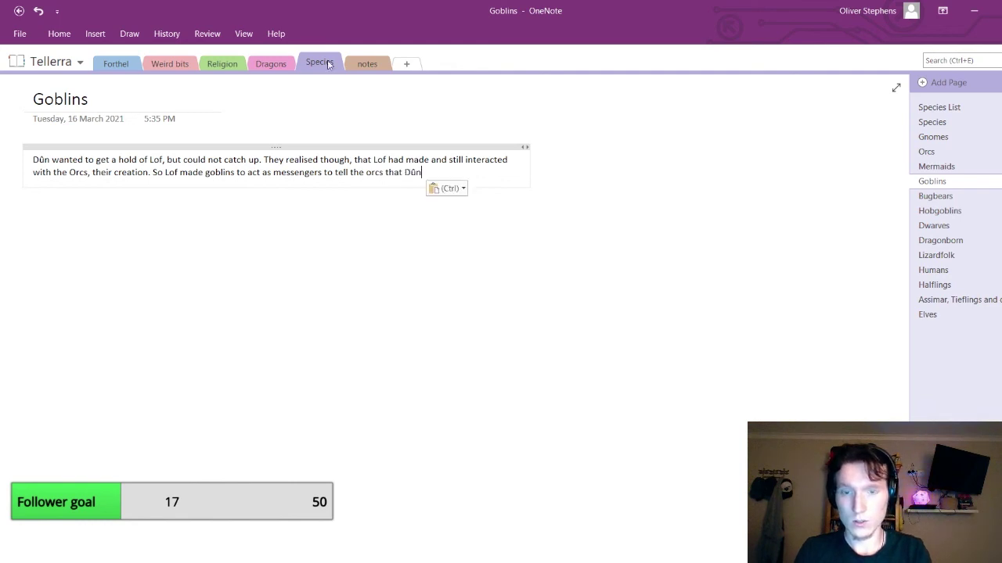
pyautogui.write('was sorry')
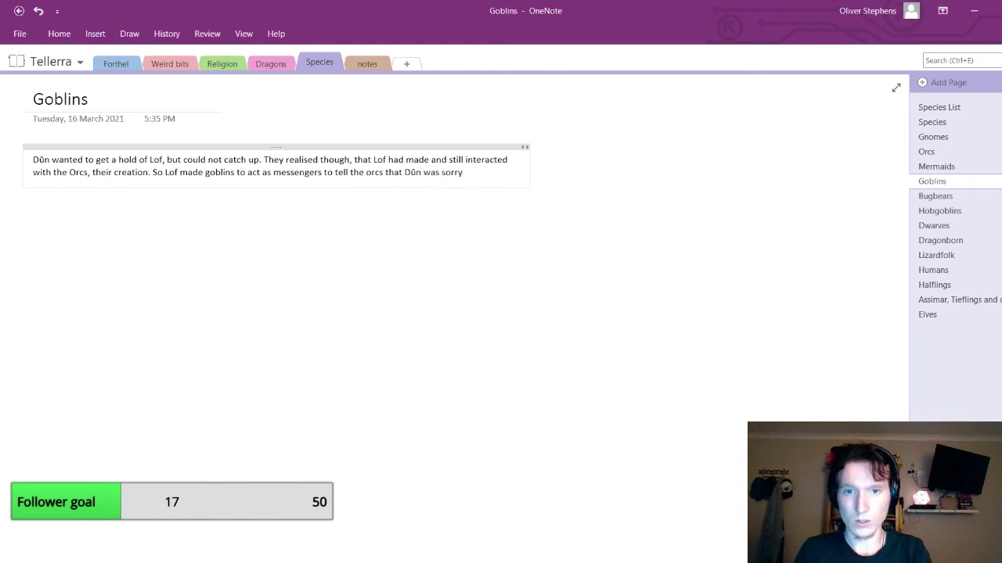
pyautogui.write(' and wanted to talk.')
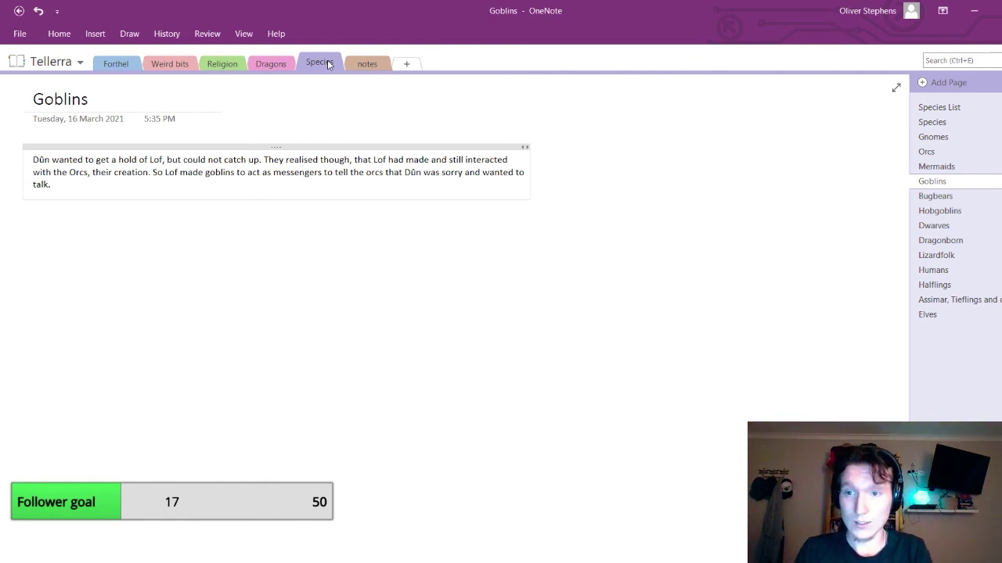
pyautogui.write('The o')
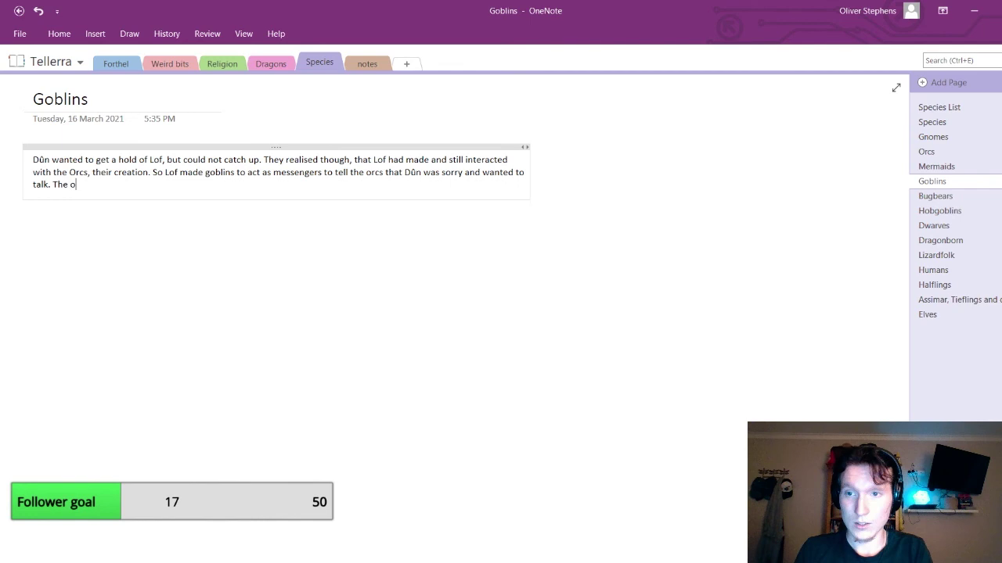
pyautogui.write('rcs and goblin')
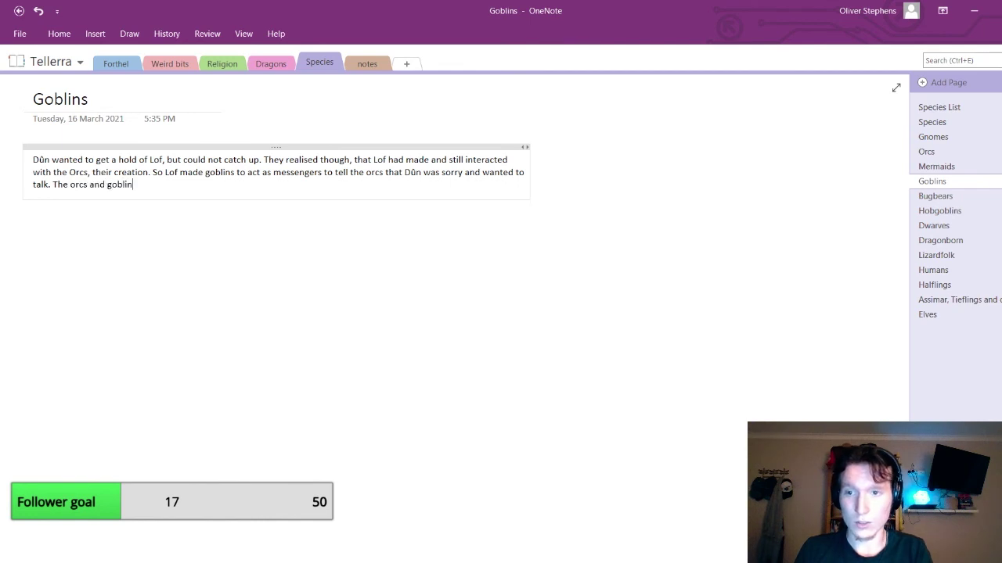
pyautogui.write('s got ab')
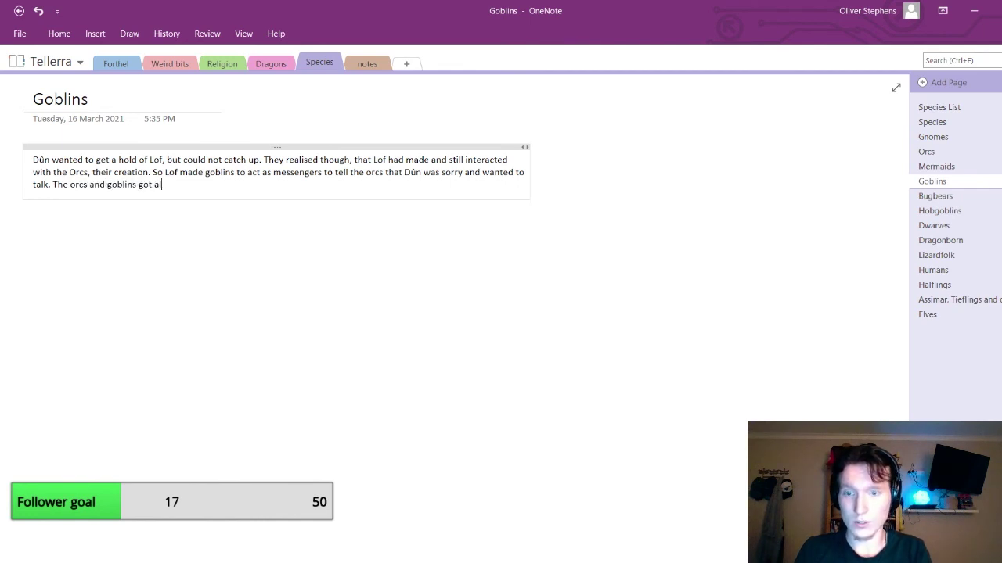
pyautogui.write('ong, much')
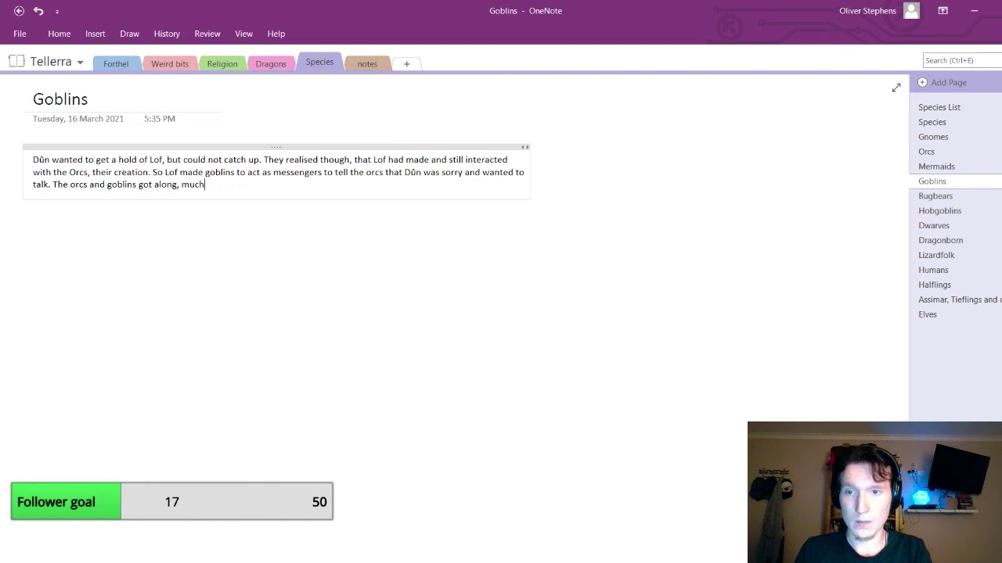
pyautogui.write(' to the frustr')
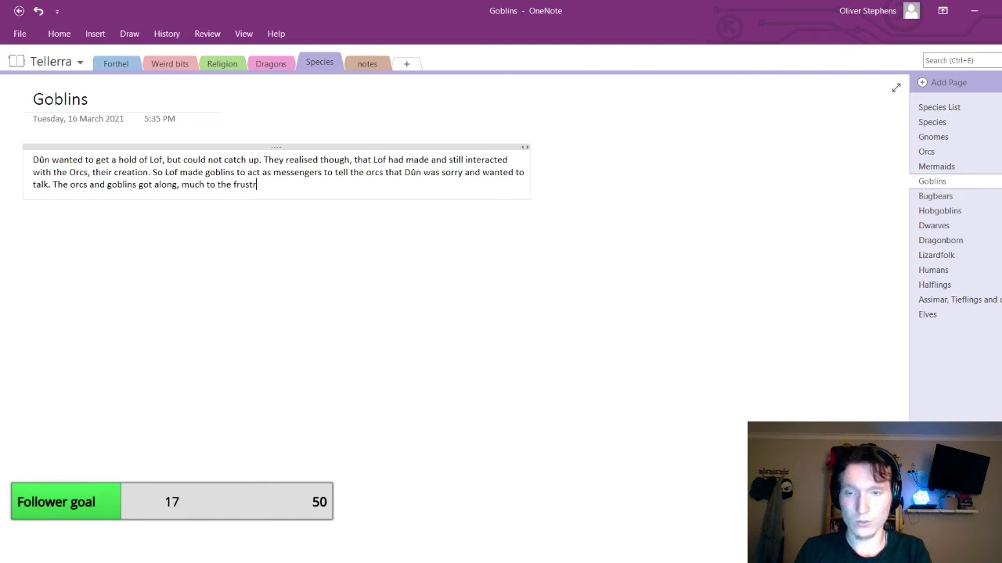
pyautogui.write('ation')
pyautogui.press('BackSpace')
pyautogui.press('BackSpace')
pyautogui.press('BackSpace')
pyautogui.press('BackSpace')
pyautogui.press('BackSpace')
pyautogui.press('BackSpace')
pyautogui.press('BackSpace')
pyautogui.press('BackSpace')
pyautogui.press('BackSpace')
pyautogui.press('BackSpace')
pyautogui.press('BackSpace')
pyautogui.press('BackSpace')
pyautogui.press('BackSpace')
pyautogui.press('BackSpace')
pyautogui.press('BackSpace')
pyautogui.press('BackSpace')
pyautogui.press('BackSpace')
pyautogui.press('BackSpace')
pyautogui.press('BackSpace')
pyautogui.press('BackSpace')
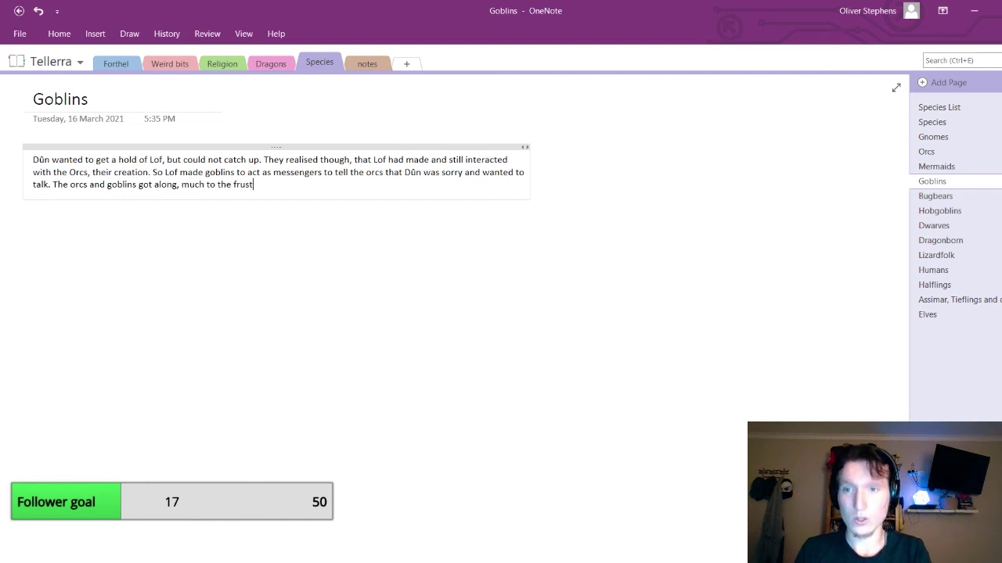
# End with goblins gifted Dûn's social awareness, getting along well with the orcs, to Lof's dismay
pyautogui.press('BackSpace')
pyautogui.press('BackSpace')
pyautogui.press('BackSpace')
pyautogui.press('BackSpace')
pyautogui.press('BackSpace')
pyautogui.press('BackSpace')
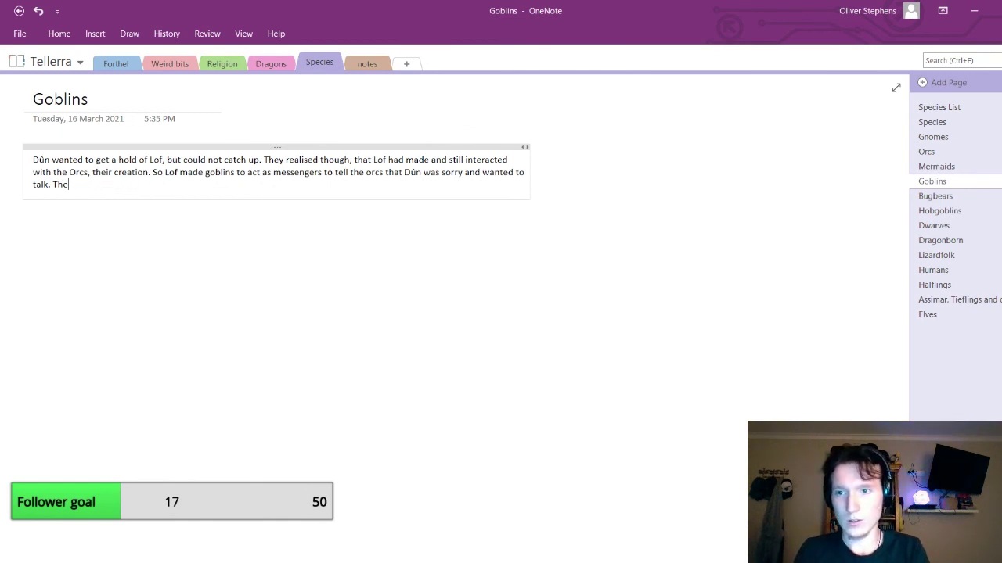
pyautogui.write('goblins w')
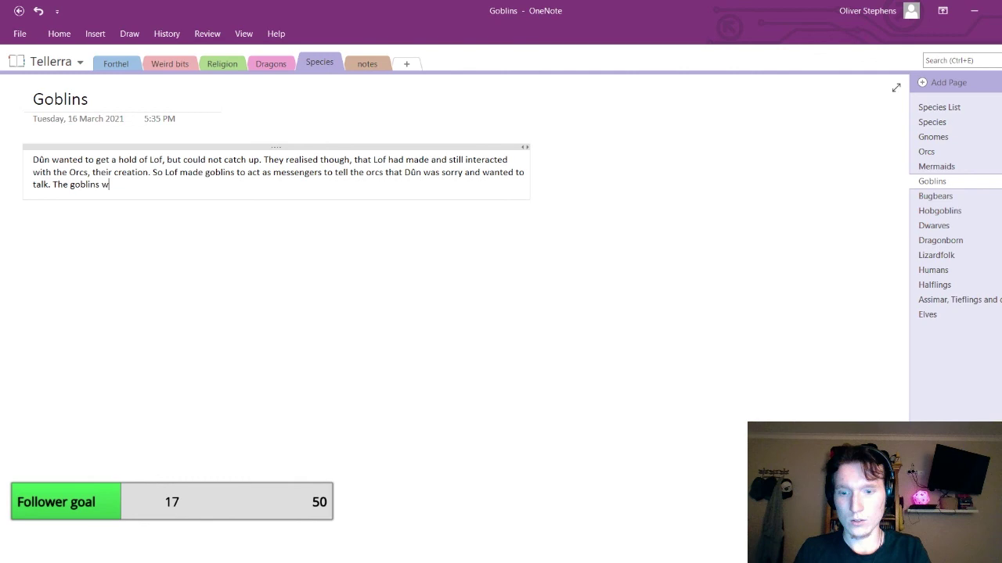
pyautogui.write('ere gifted')
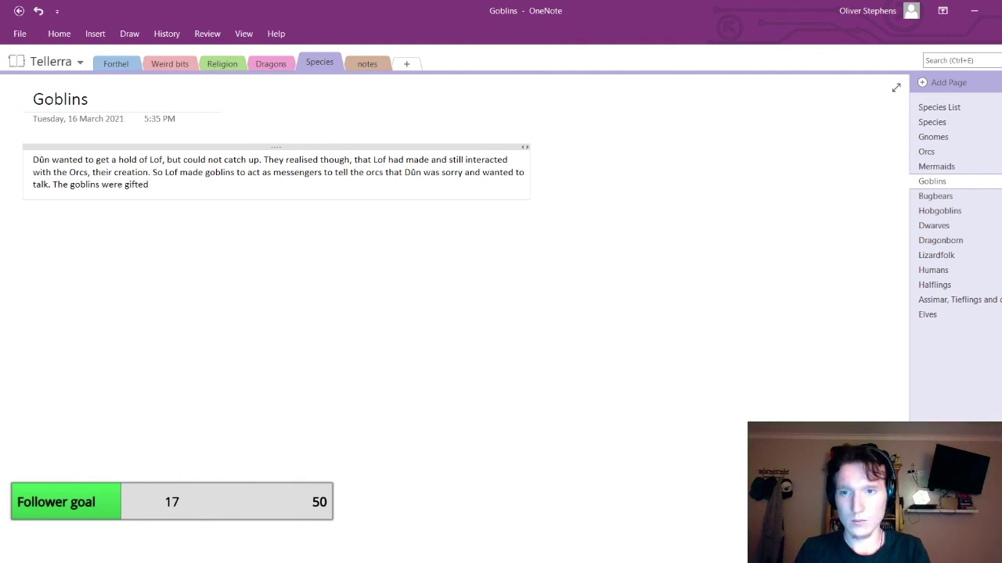
pyautogui.write(' from')
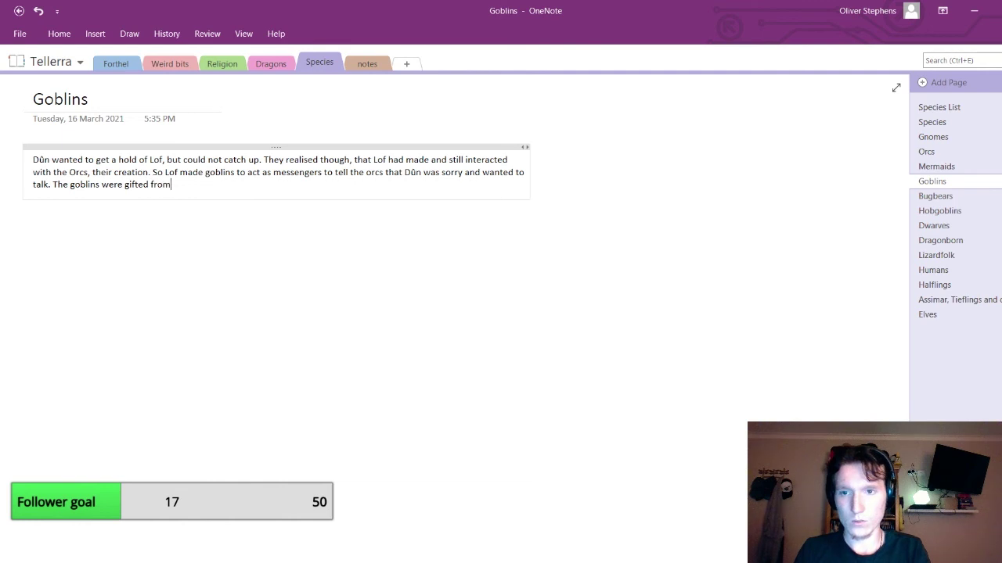
pyautogui.write('Dûn')
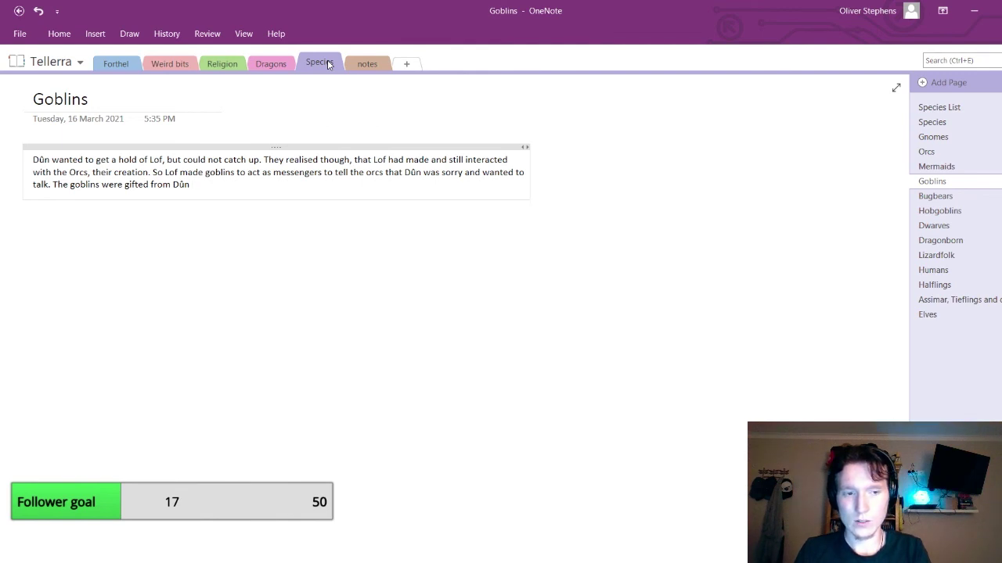
pyautogui.write('social')
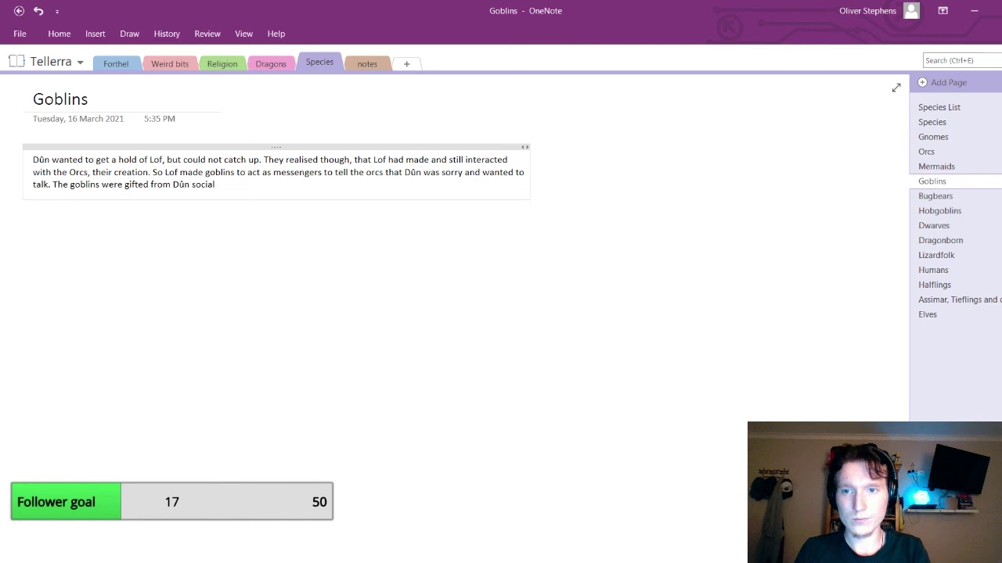
pyautogui.write(' awareness')
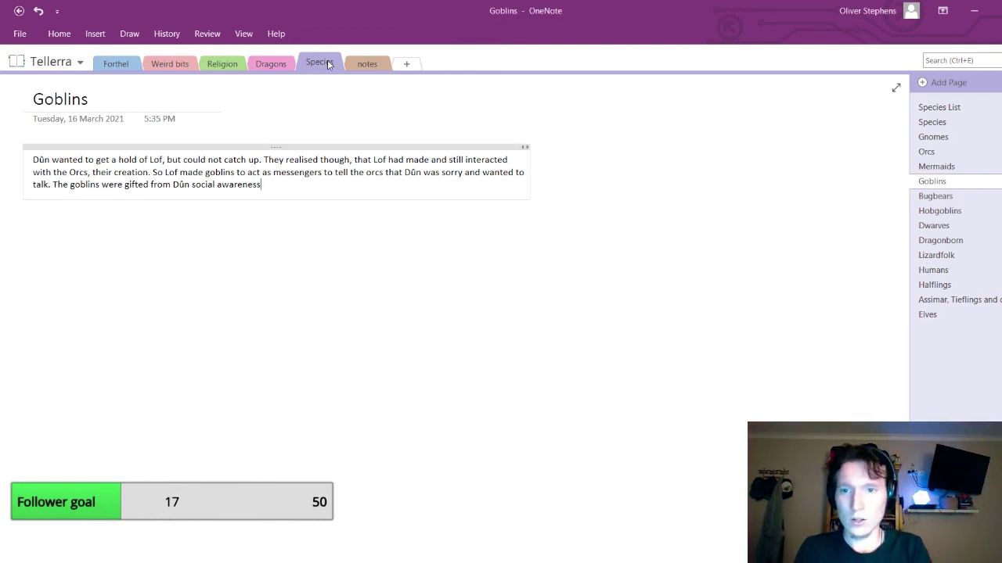
pyautogui.write('and as such')
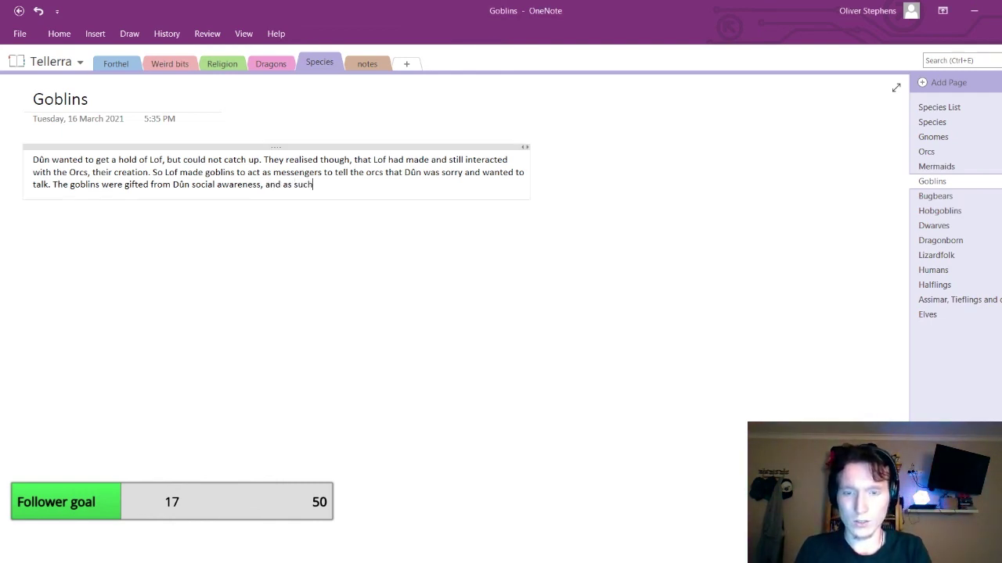
pyautogui.write(' got along we')
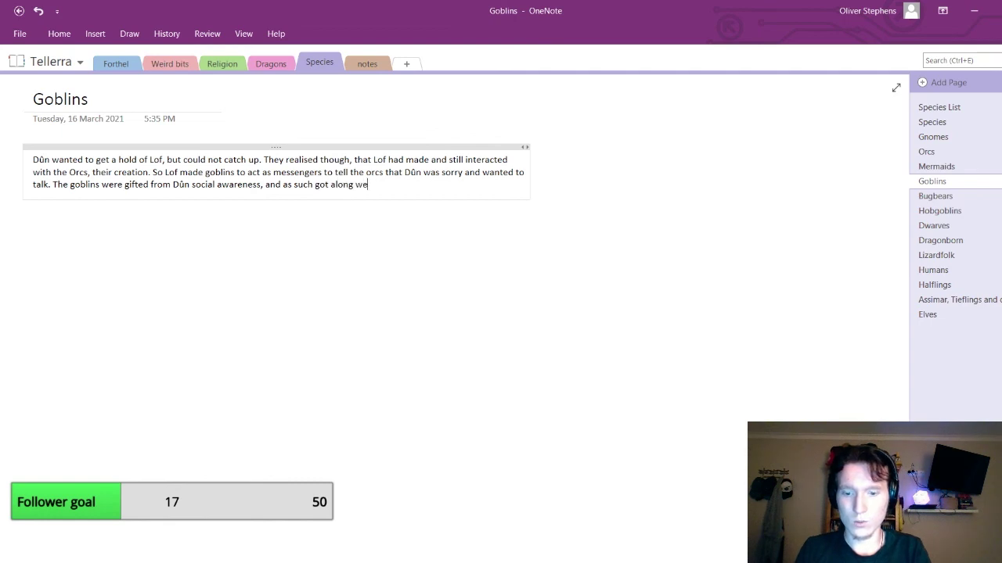
pyautogui.write('ll with the orc')
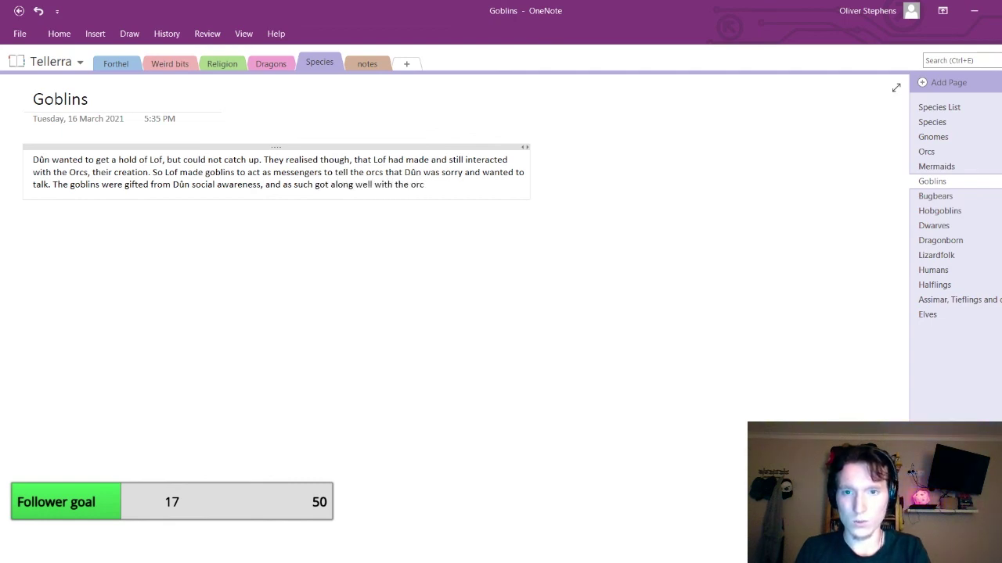
pyautogui.write('s, much t')
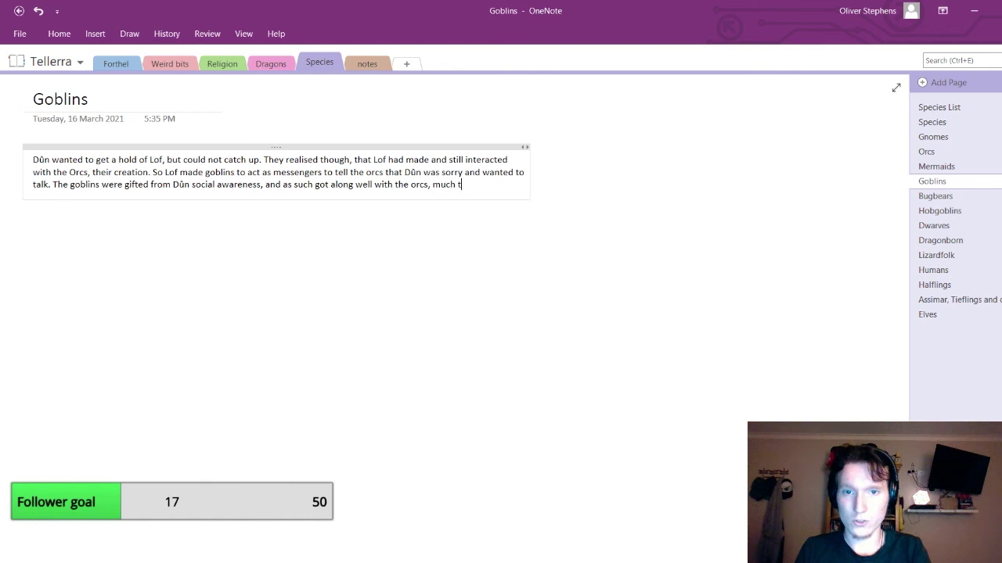
pyautogui.write('o the dismay ')
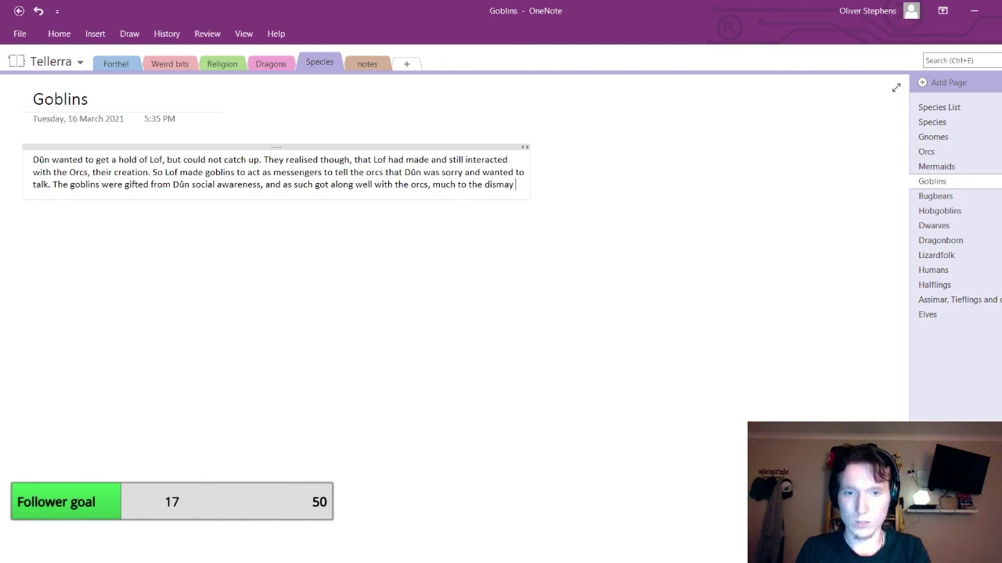
pyautogui.write('of Lof')
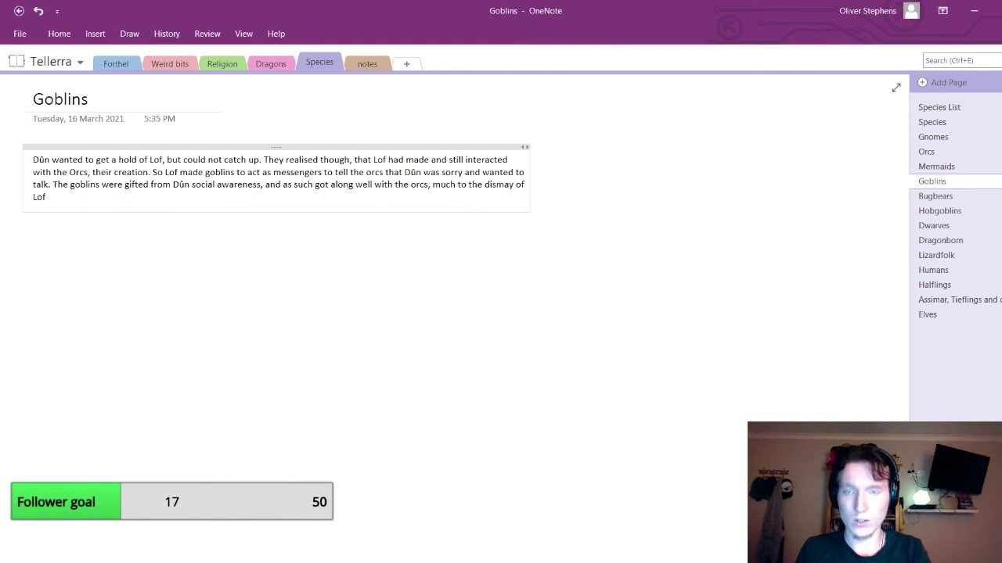